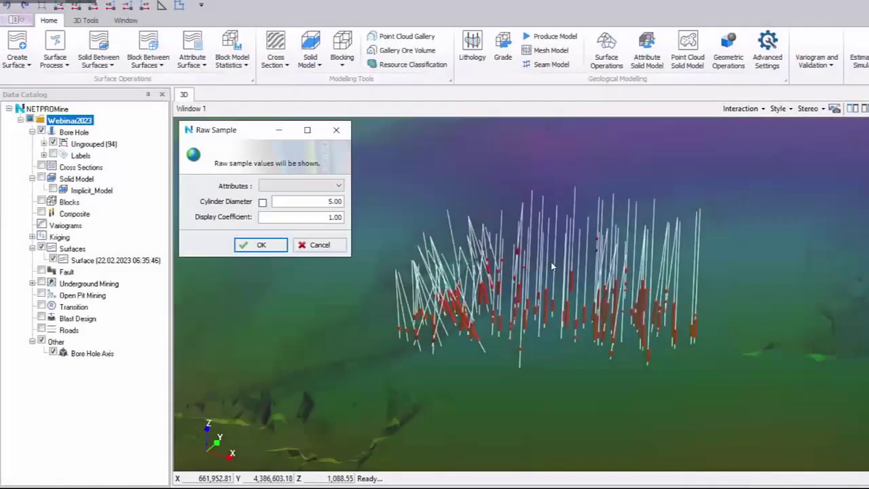
left_click(324, 186)
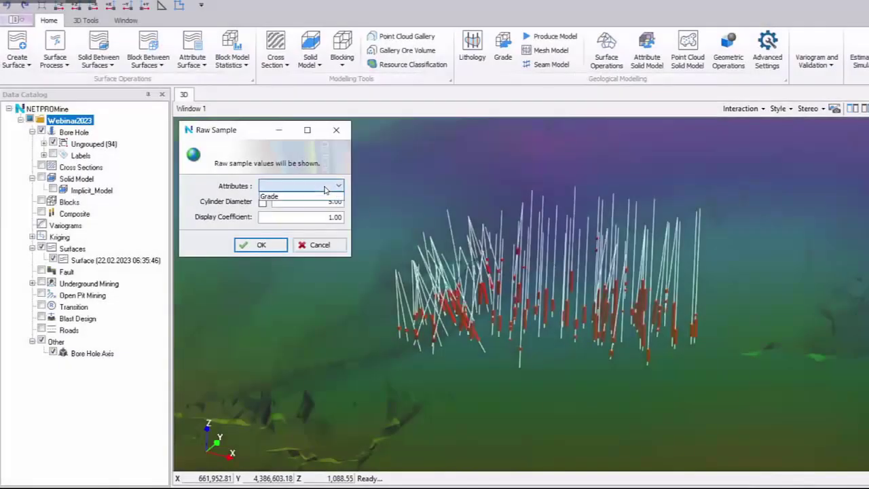
left_click(328, 187)
left_click(335, 133)
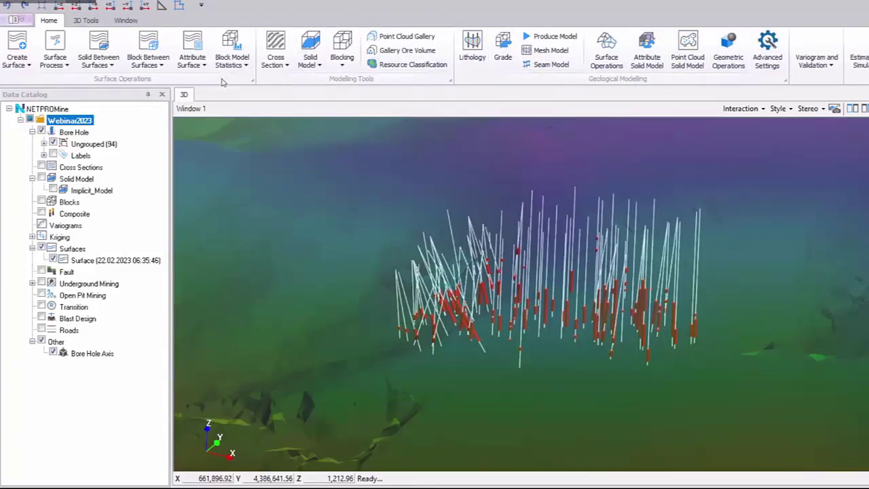
left_click(88, 20)
left_click(125, 21)
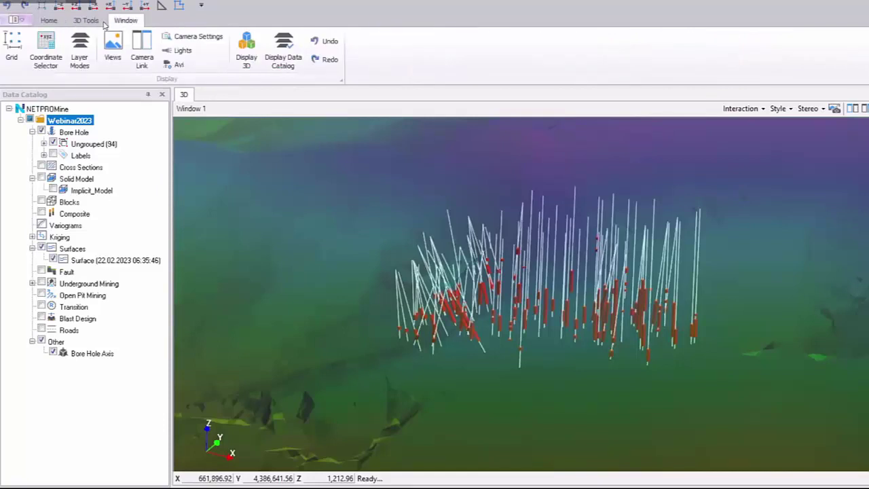
left_click(49, 21)
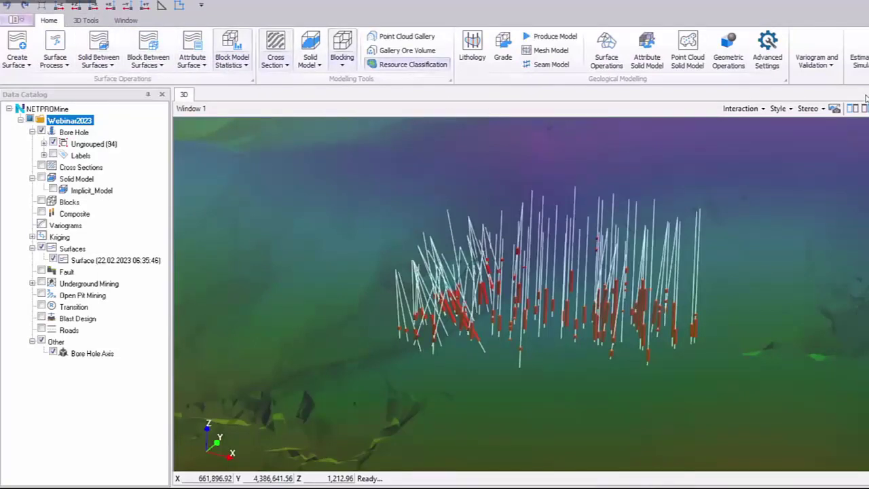
Customize the ribbon by moving the Estimation and Simulation group from the Home page to the start of the Window page.
right_click(827, 68)
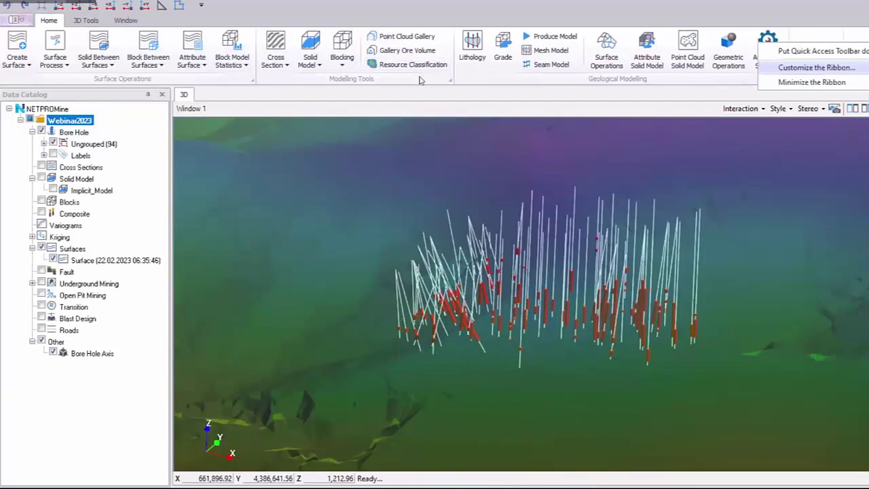
left_click(826, 67)
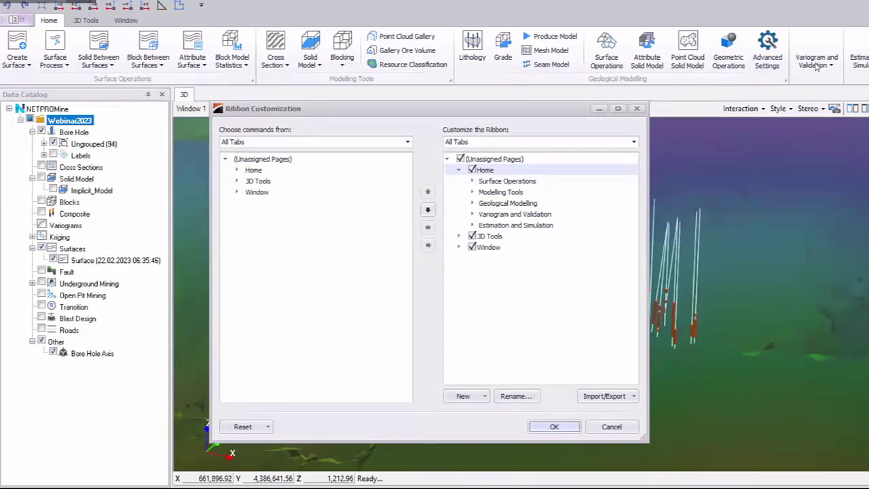
left_click(459, 237)
left_click(460, 248)
left_click(459, 236)
left_click(533, 226)
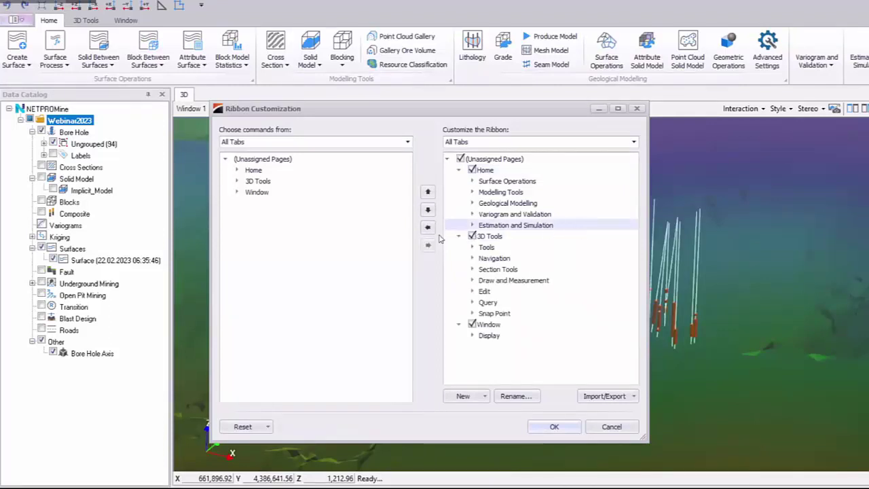
left_click(427, 209)
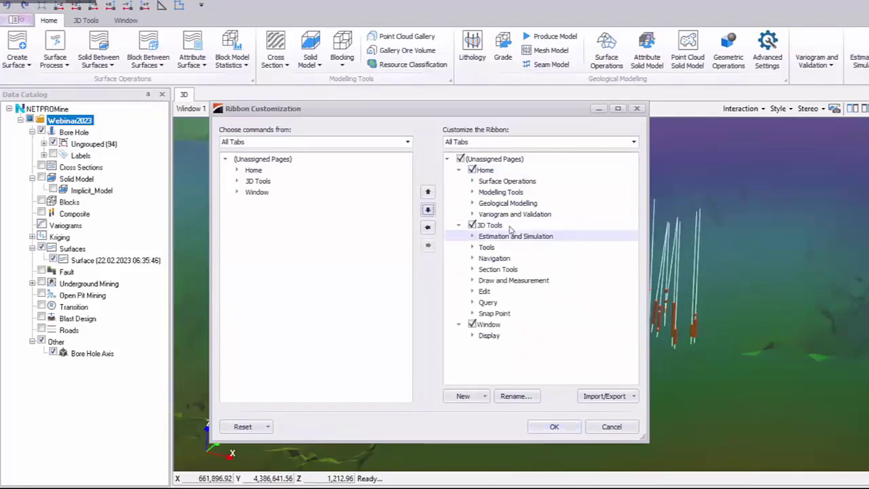
left_click(427, 209)
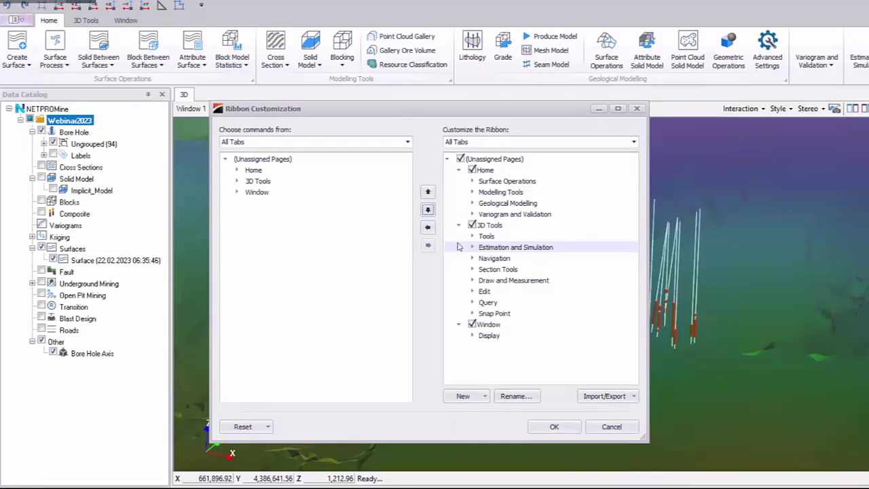
left_click(428, 210)
left_click(428, 210)
left_click(428, 210)
left_click(428, 211)
left_click(427, 211)
left_click(427, 210)
left_click(428, 211)
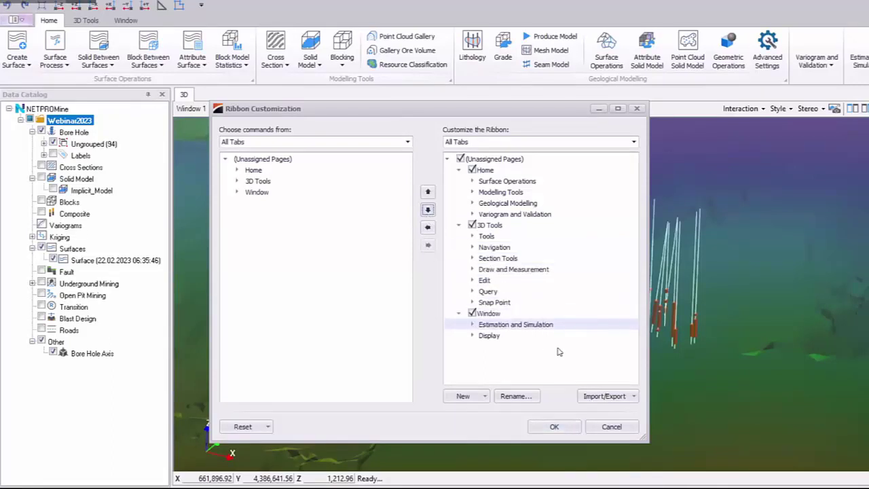
left_click(559, 430)
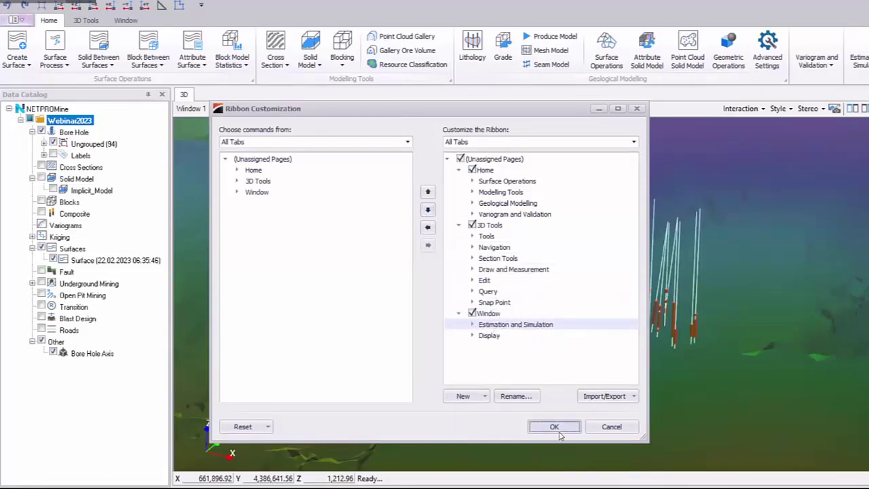
Inspect the Nearest Neighbor and Convert Distribution Function commands in the Window page's Estimation and Simulation group.
left_click(125, 20)
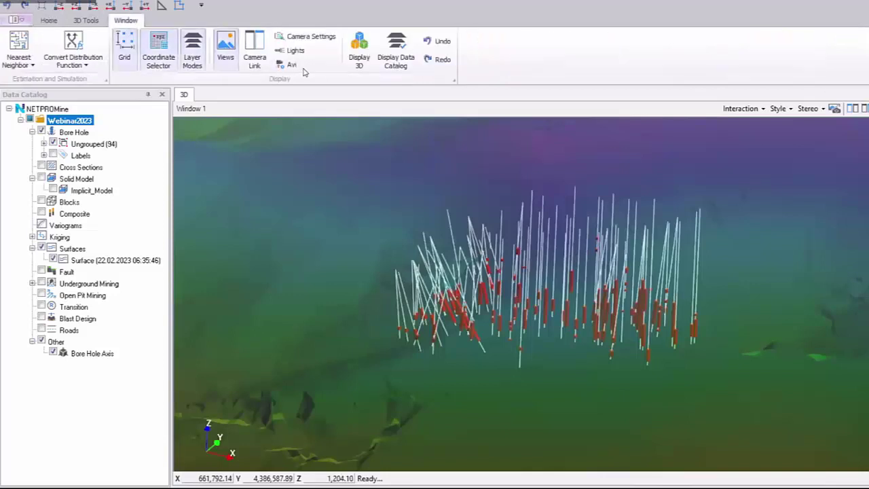
left_click(33, 65)
left_click(72, 65)
left_click(189, 23)
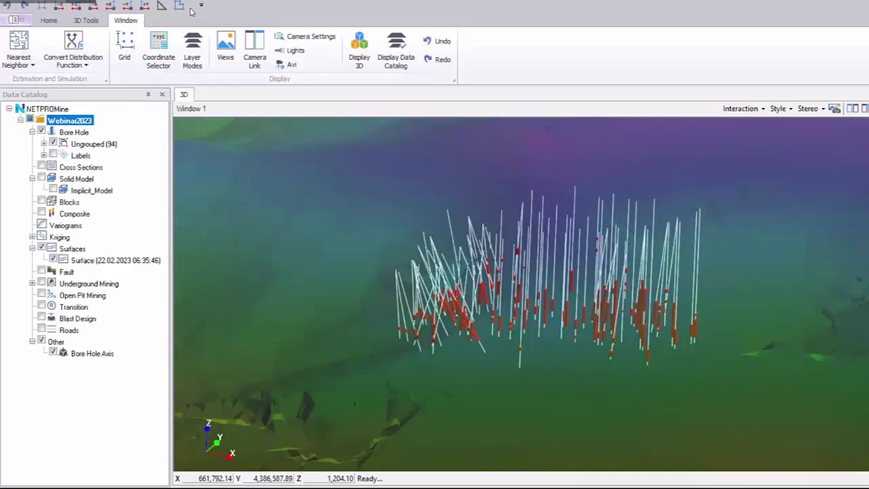
left_click(48, 20)
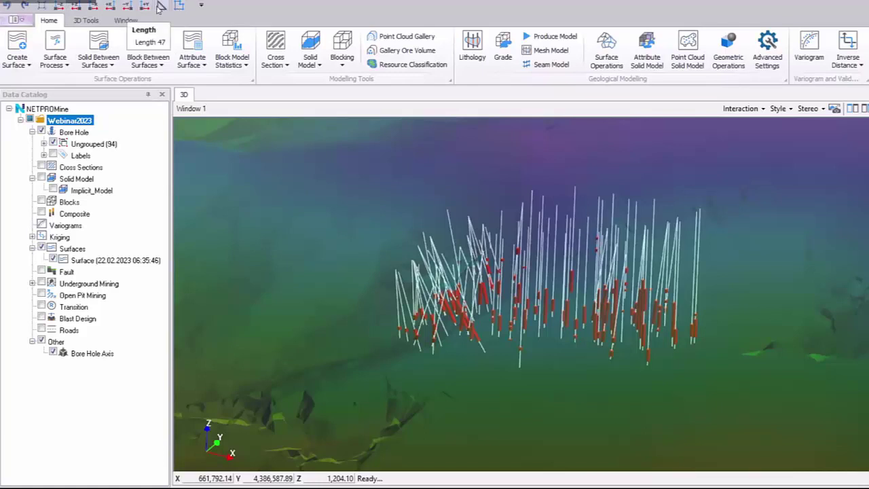
Show the bore holes and surface in plan view and in side view along the X axis.
left_click(58, 6)
left_click(97, 7)
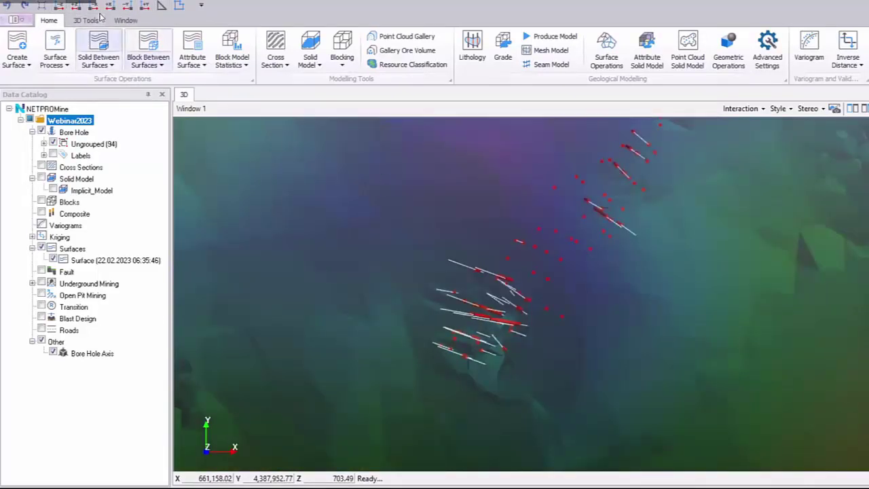
left_click(95, 7)
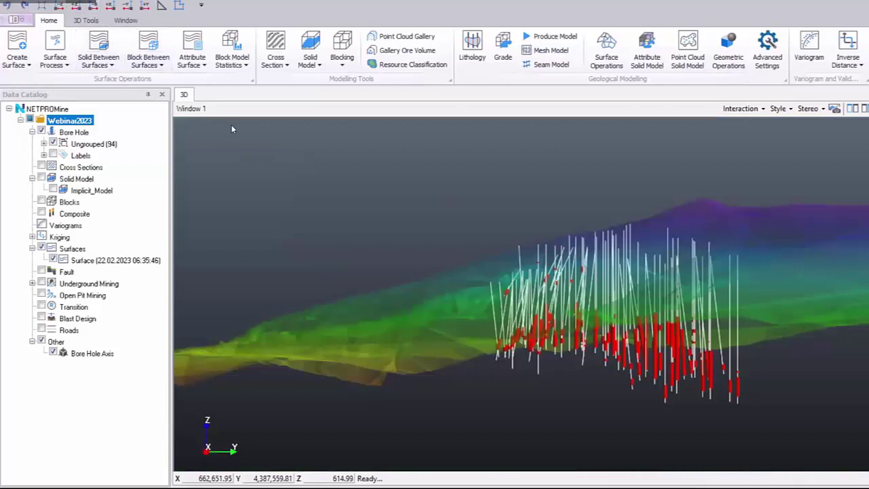
middle_click_drag(531, 237, 442, 217)
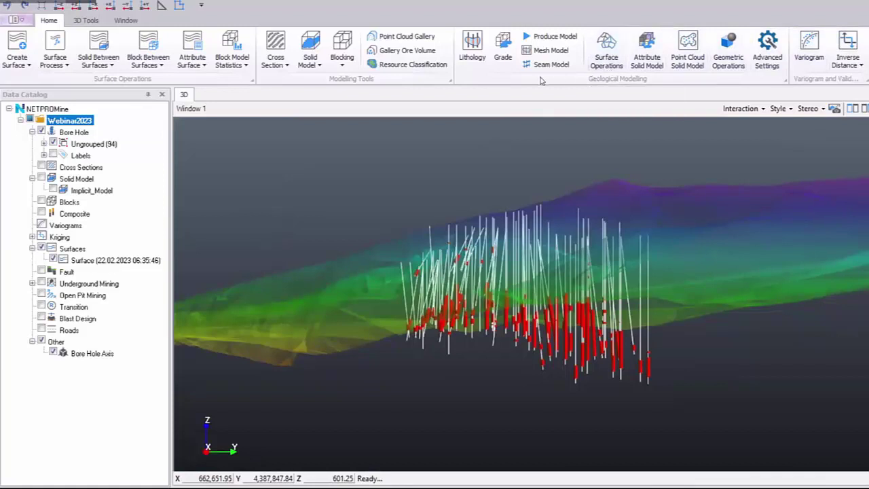
Add the Section command to the Quick Access Toolbar and test it by opening and closing its Section Settings.
left_click(91, 21)
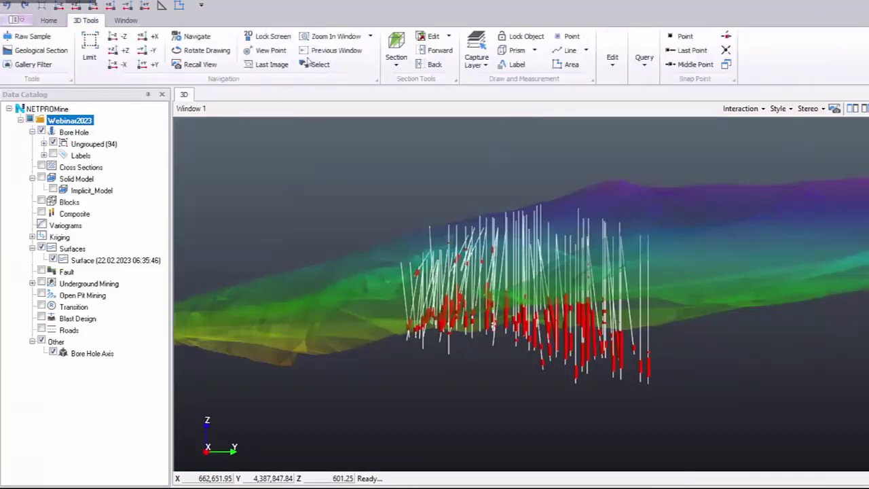
right_click(392, 40)
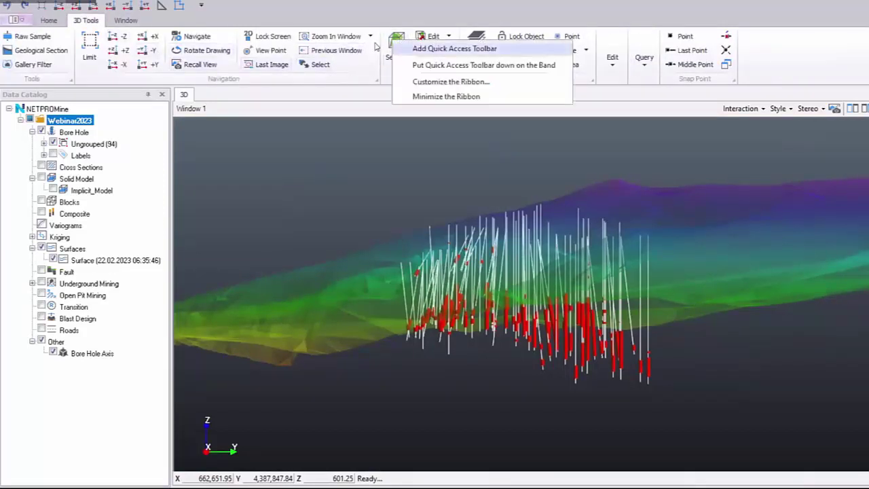
left_click(358, 103)
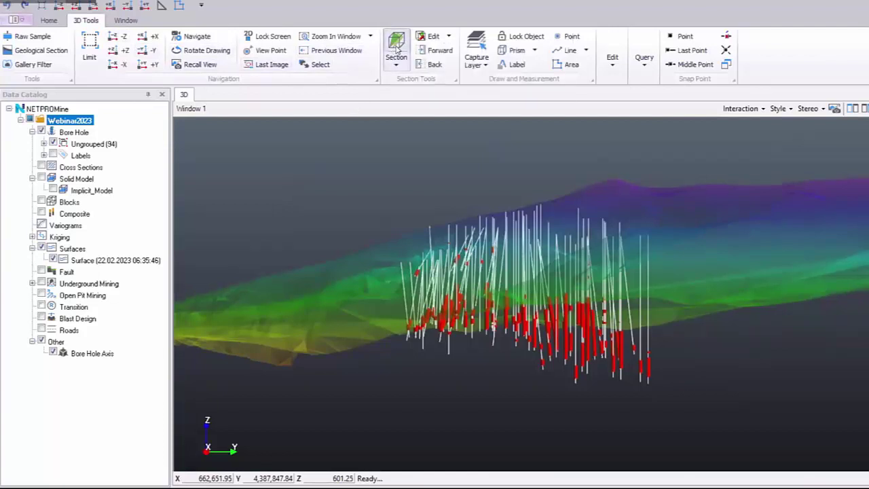
right_click(397, 49)
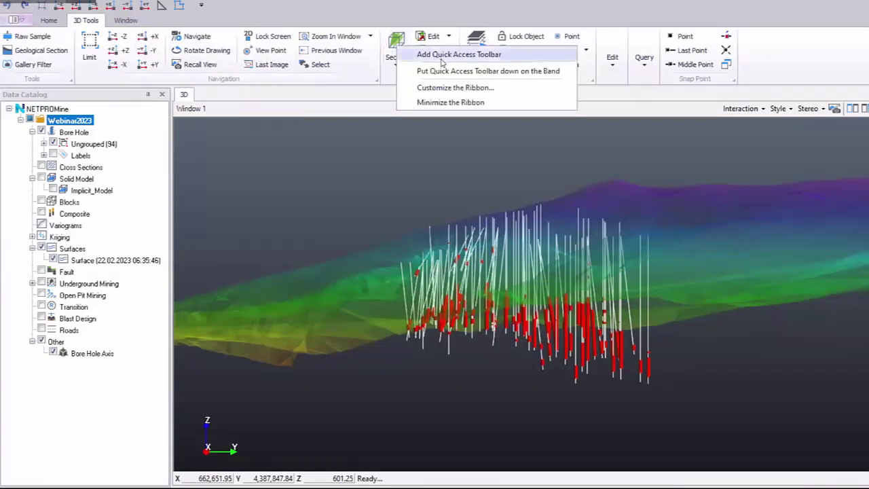
left_click(442, 57)
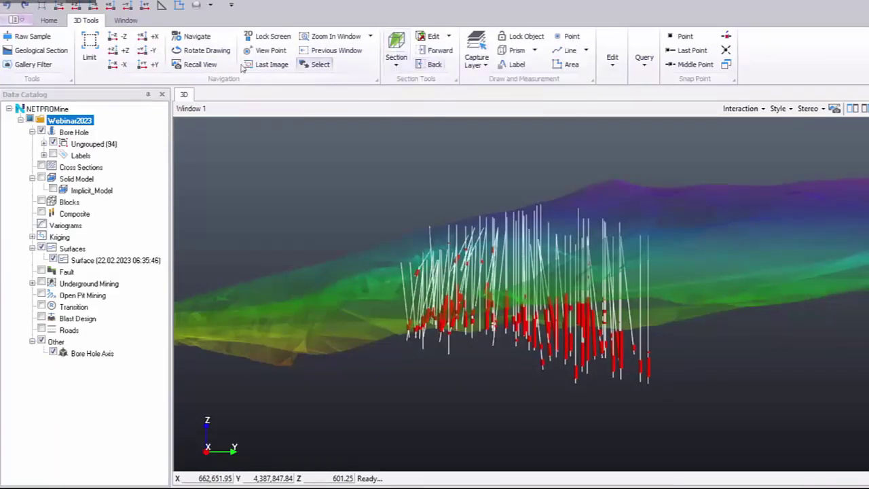
left_click(196, 7)
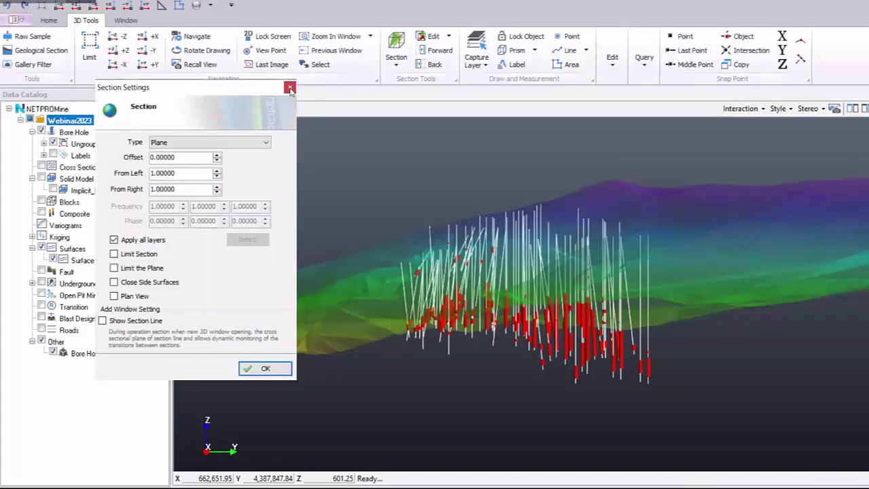
left_click(290, 88)
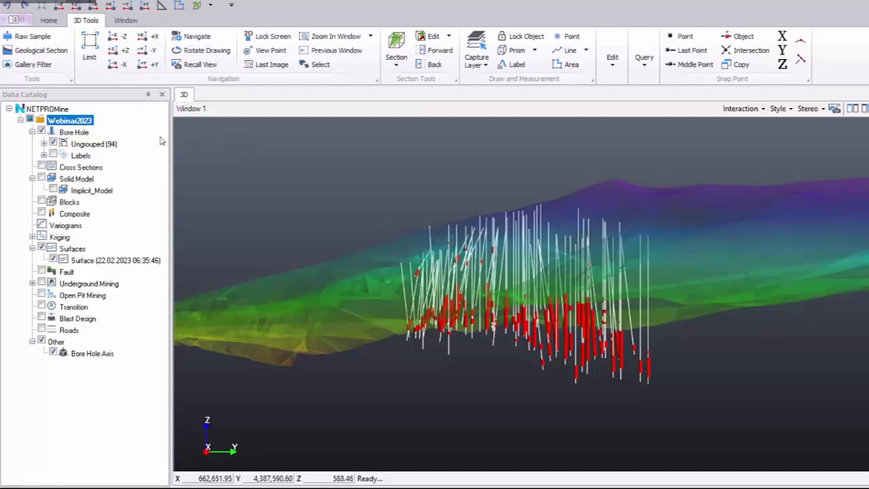
left_click(138, 136)
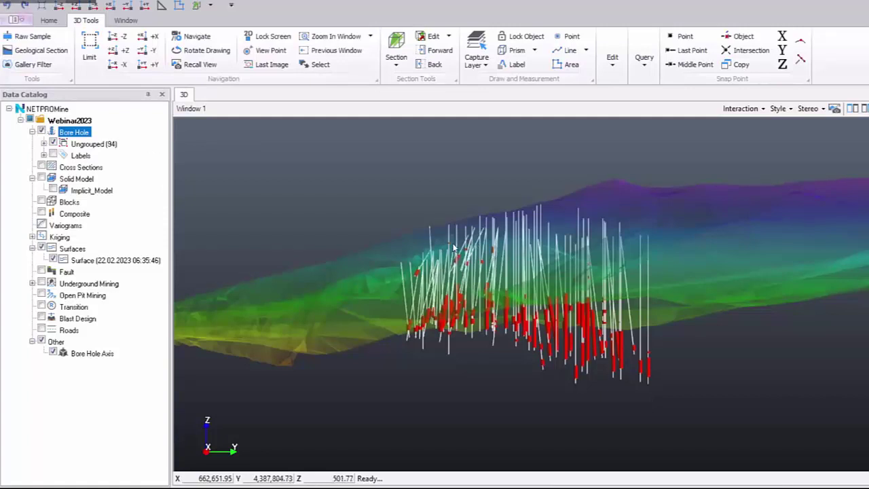
scroll(454, 246, "down", 1)
scroll(453, 246, "up", 1)
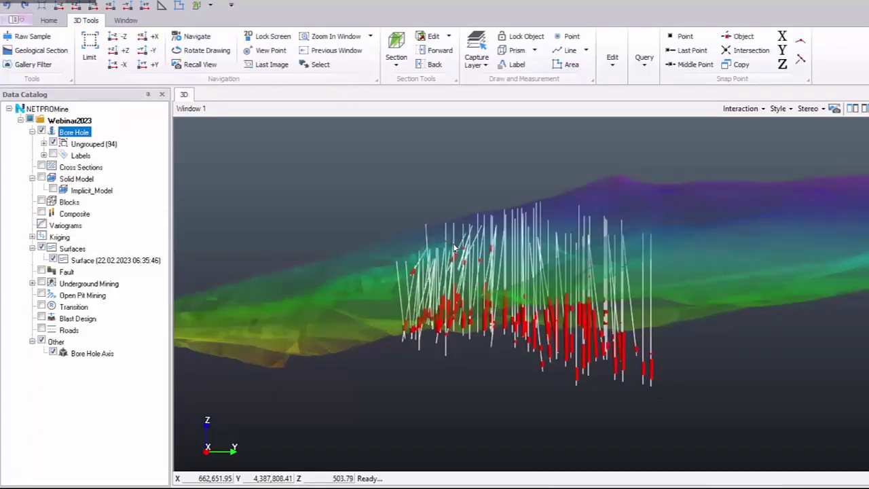
left_click_drag(459, 247, 487, 296)
scroll(487, 295, "down", 3)
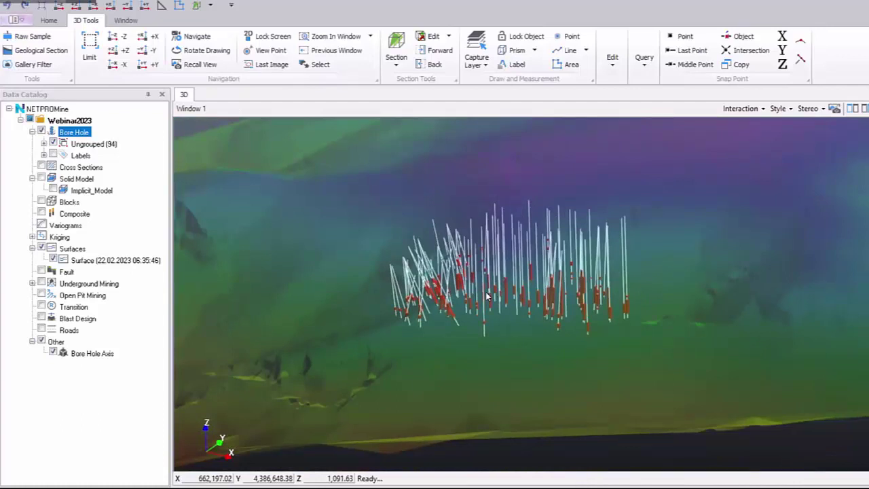
scroll(486, 297, "up", 3)
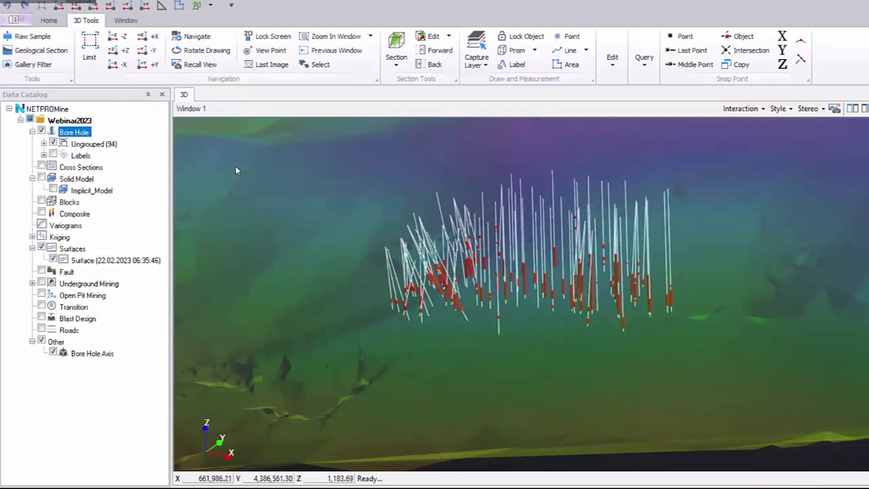
Calculate the Length statistics of the Webinar2023 project for the Grade attribute and export them to a text file.
left_click(95, 120)
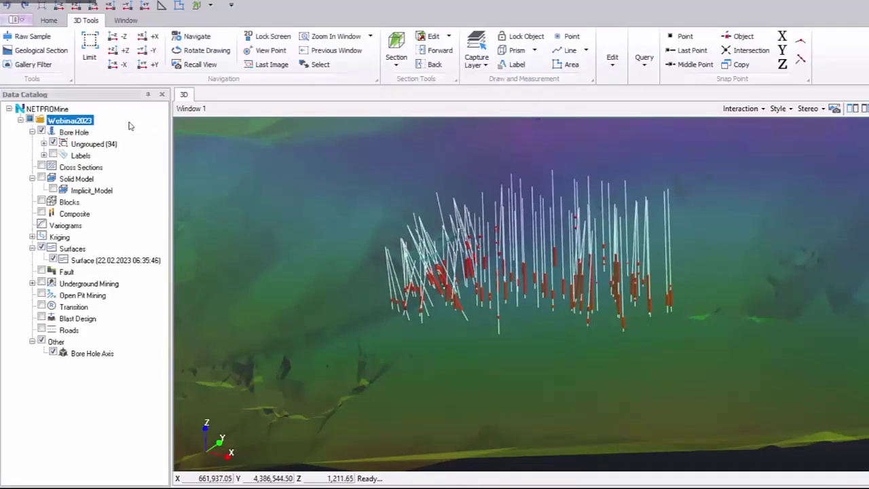
right_click(106, 120)
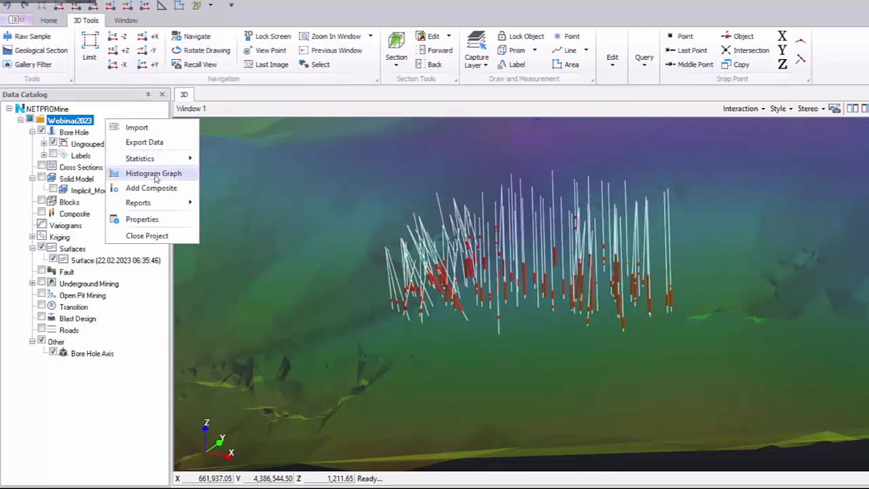
mouse_move(170, 163)
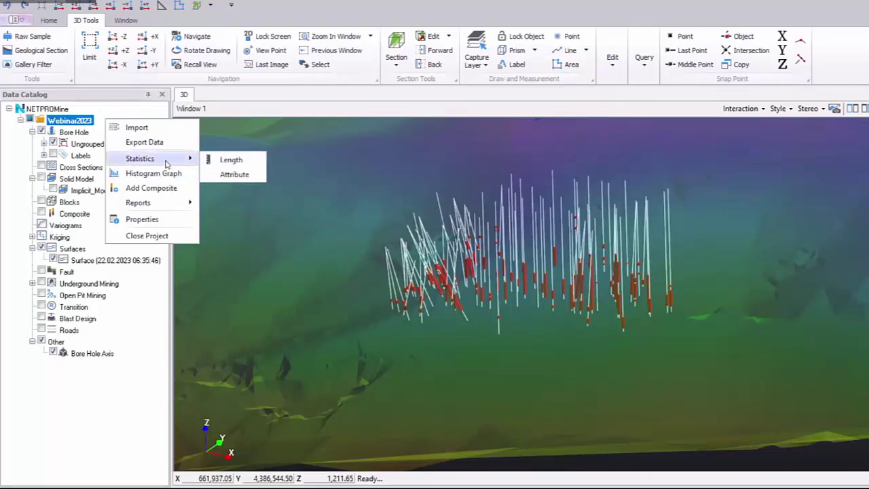
left_click(240, 161)
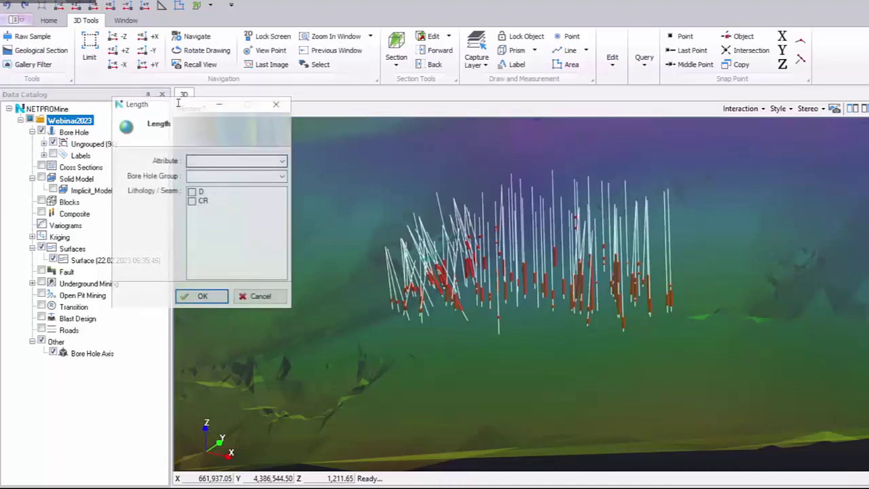
left_click(289, 185)
left_click(282, 193)
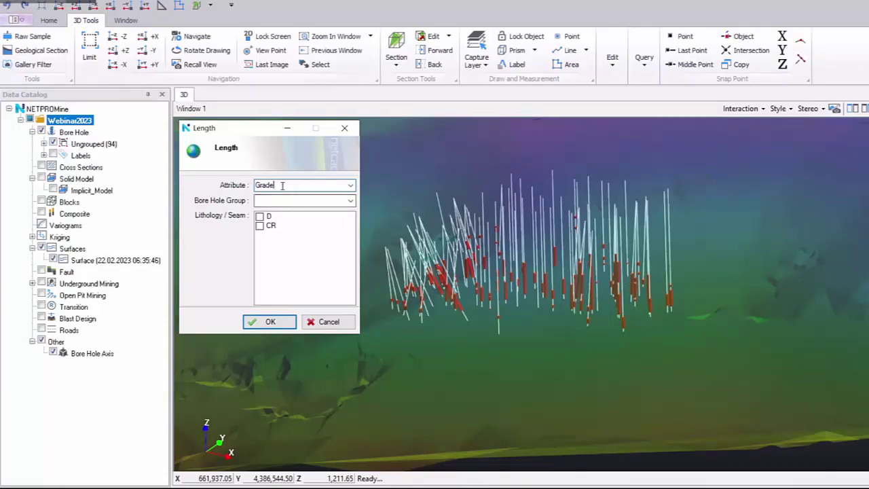
left_click(241, 343)
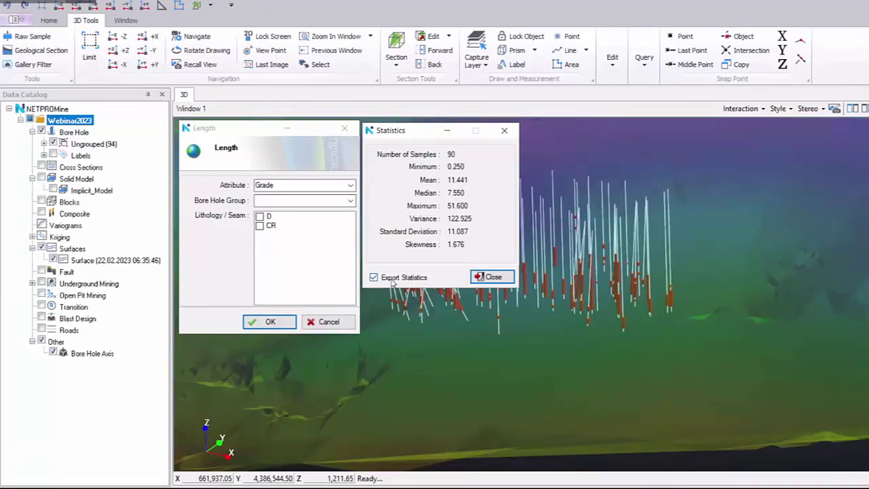
left_click(493, 278)
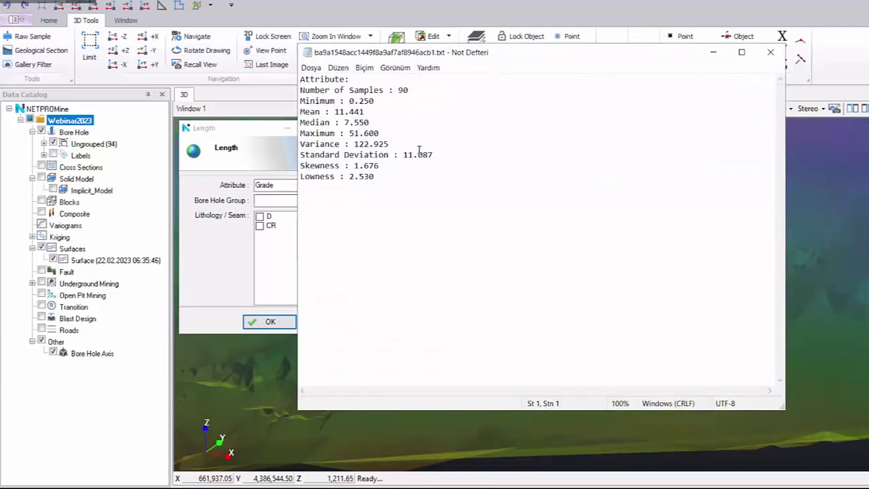
Review the exported Length statistics by selecting the text in the file, and close the file and the Length dialog.
key("ctrl+a")
left_click(455, 182)
key("ctrl+a")
right_click(360, 132)
left_click(399, 166)
left_click_drag(421, 177, 303, 79)
left_click(481, 150)
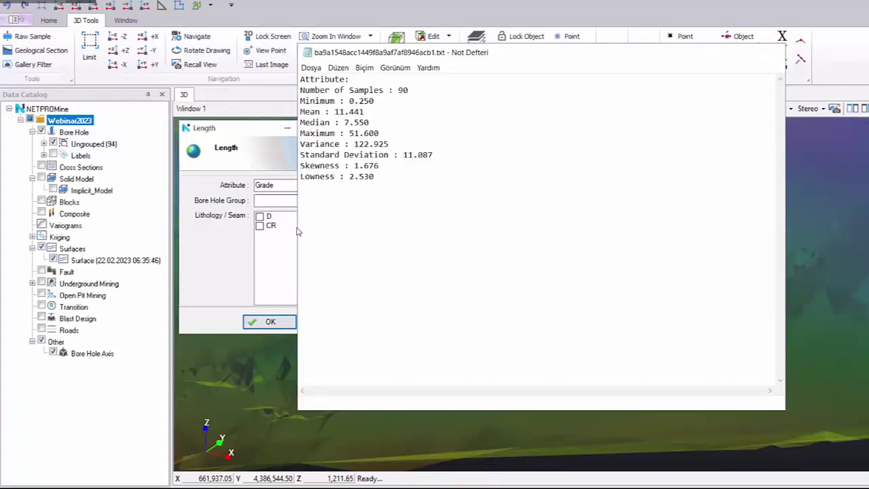
left_click(769, 52)
left_click(344, 128)
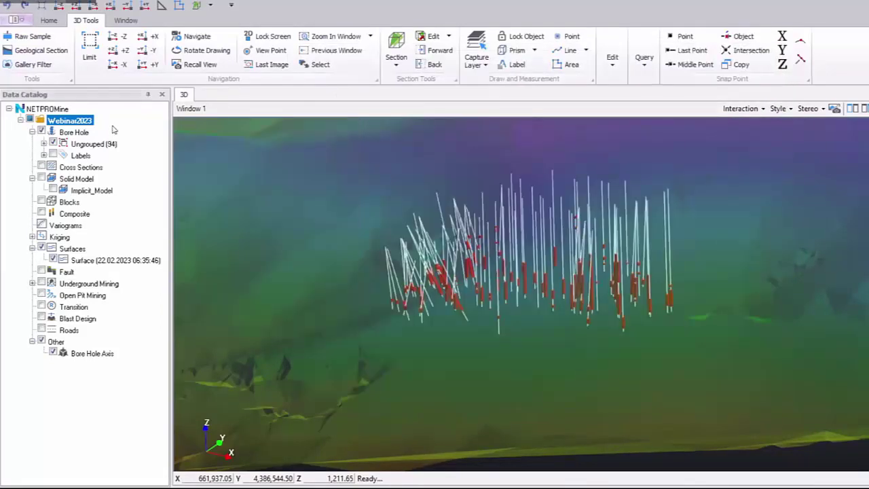
Calculate the Attribute statistics of the Webinar2023 project for Grade, review them, and close the statistics dialogs.
right_click(101, 120)
mouse_move(136, 156)
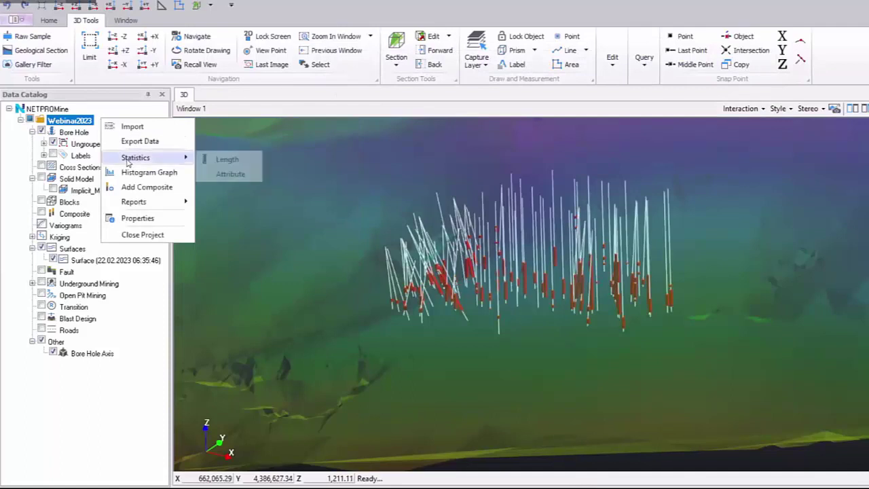
left_click(203, 174)
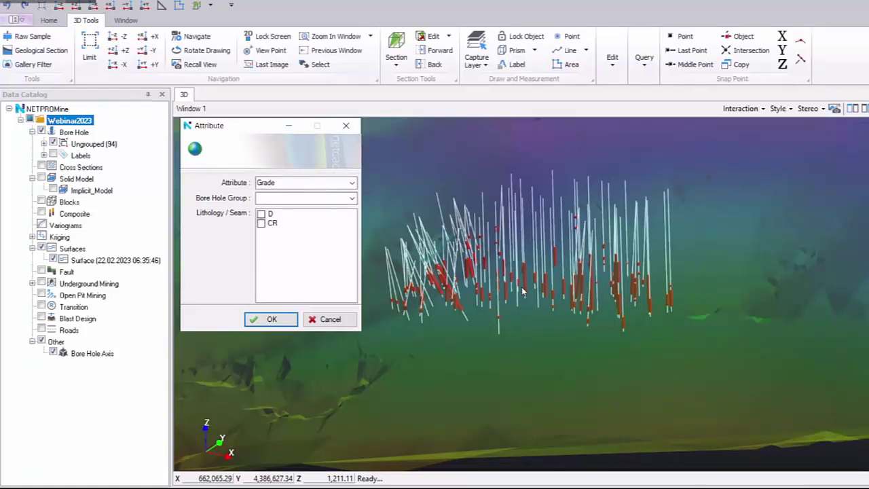
left_click(272, 319)
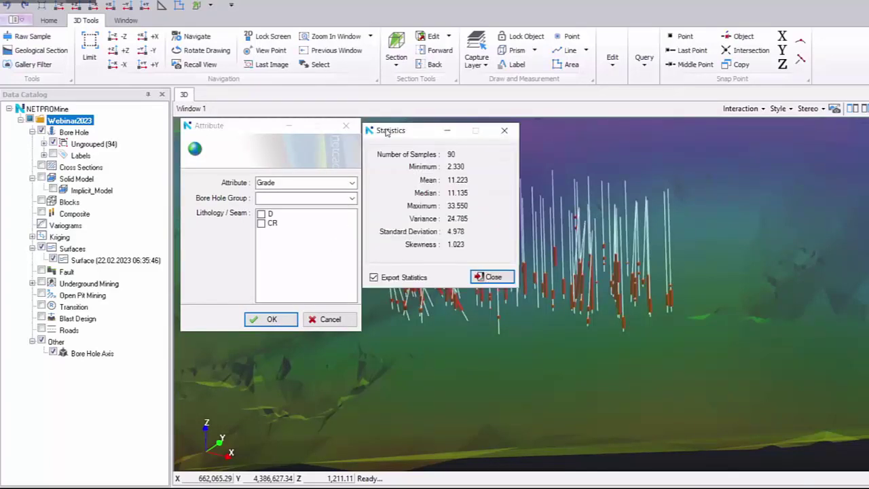
left_click_drag(386, 132, 389, 128)
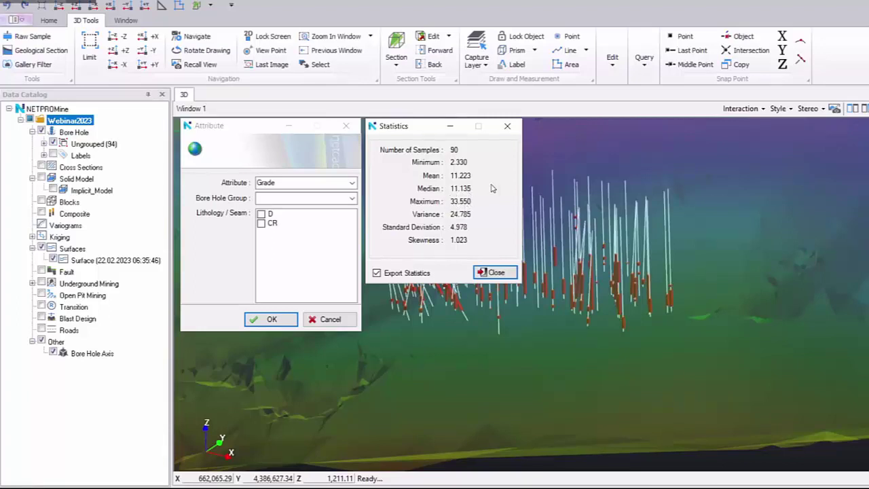
left_click(507, 125)
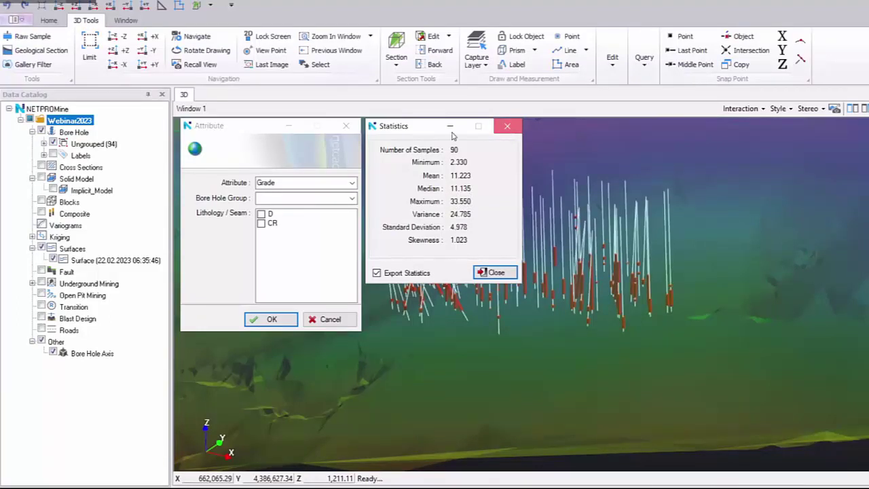
left_click(346, 126)
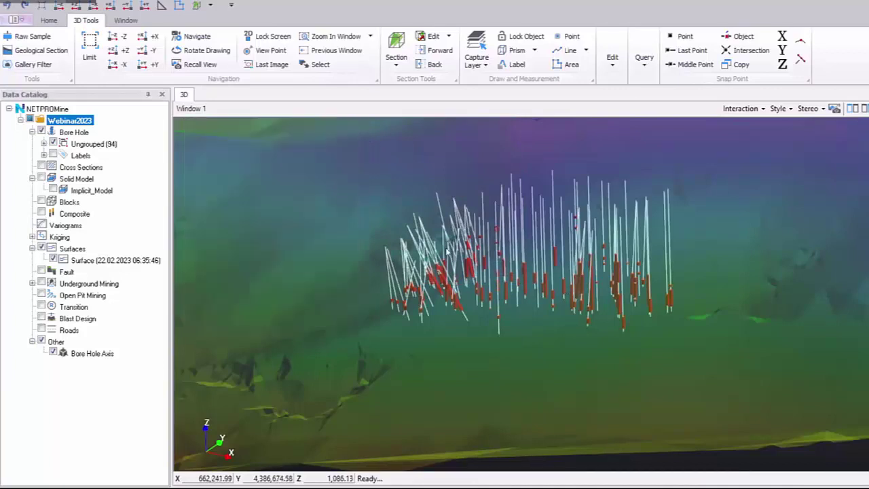
Calculate the raw sample weighted average for bore holes 2013_S7 through 2013_S15E without a lithology restriction, review it, and collapse the Ungrouped group.
left_click(43, 144)
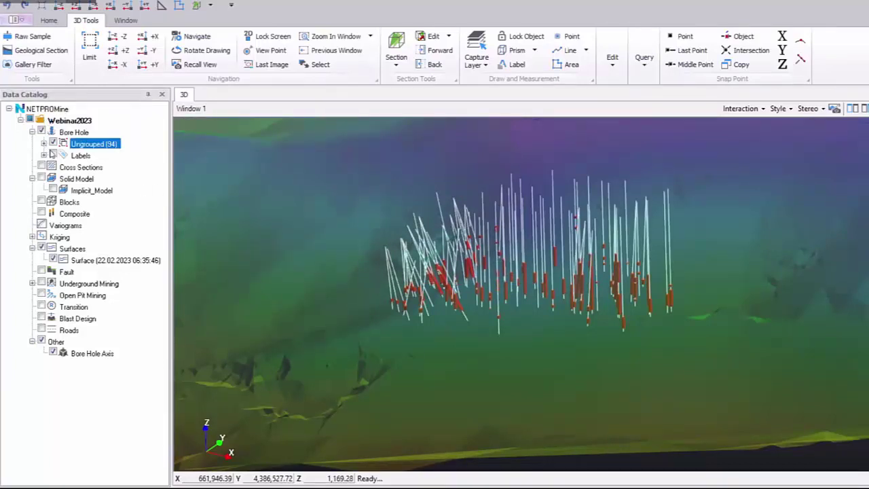
left_click_drag(128, 156, 114, 239)
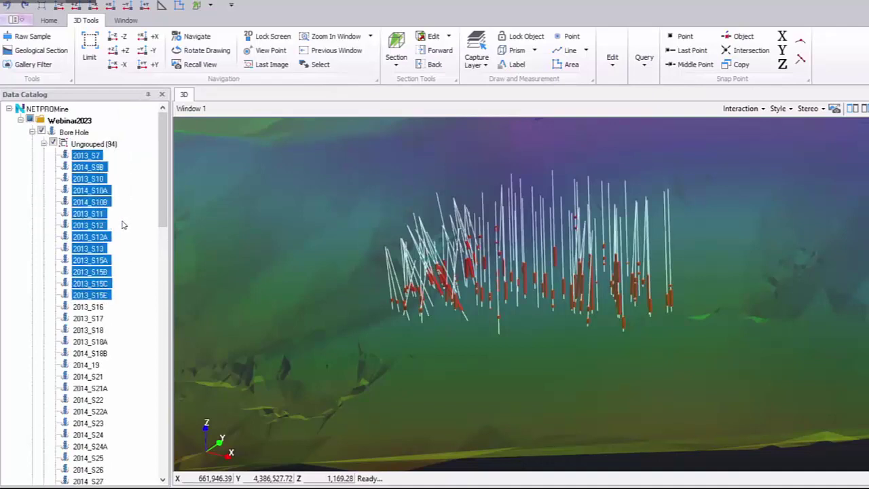
right_click(122, 221)
left_click(166, 241)
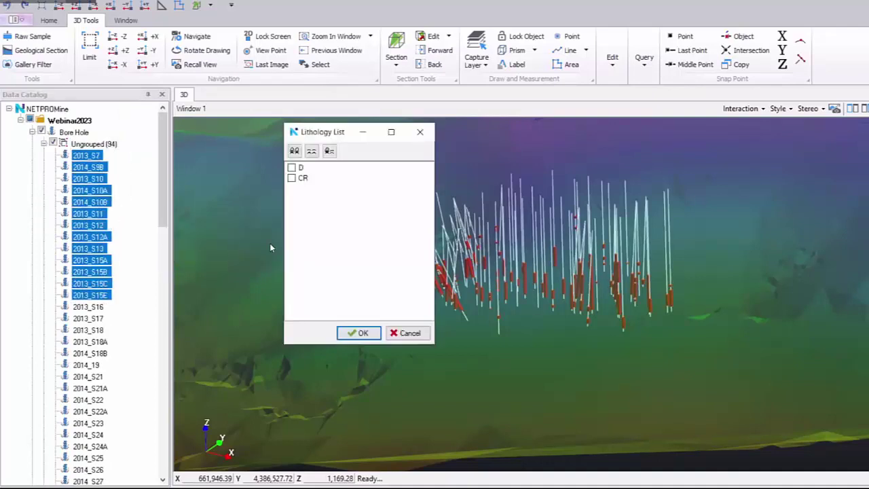
left_click(358, 333)
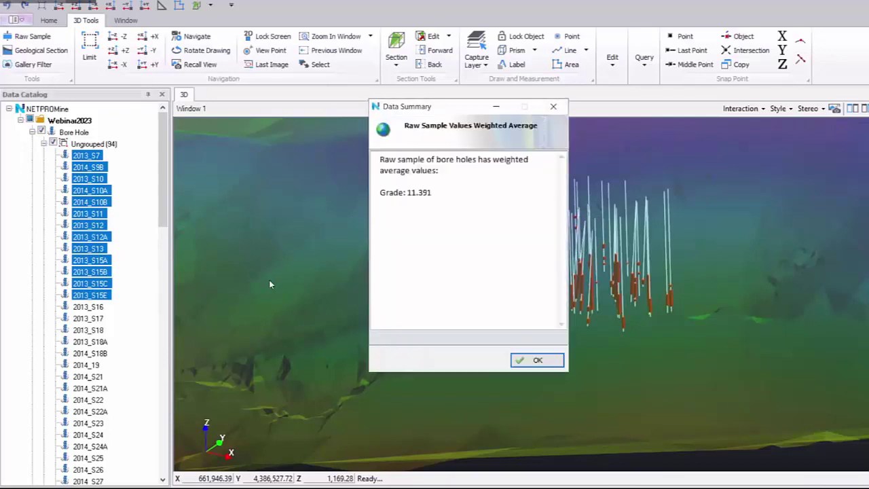
left_click(418, 198)
left_click_drag(380, 106, 194, 128)
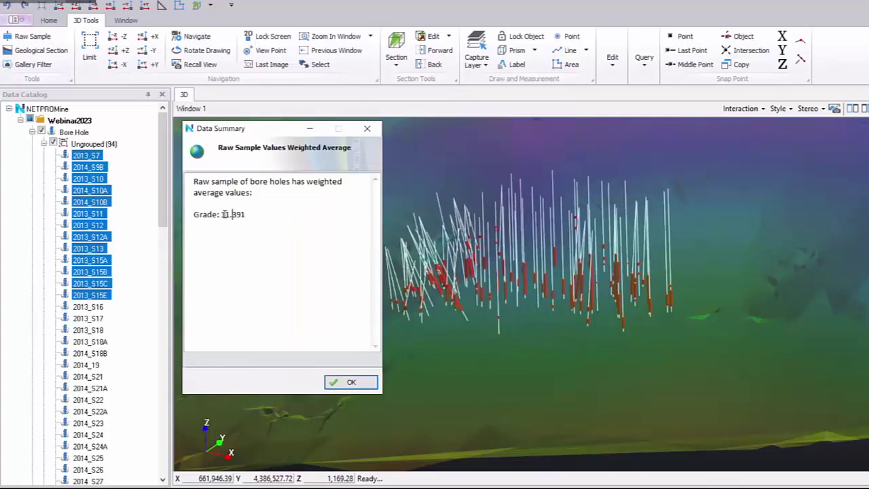
left_click_drag(221, 214, 262, 216)
left_click(233, 242)
left_click(246, 213)
left_click(365, 128)
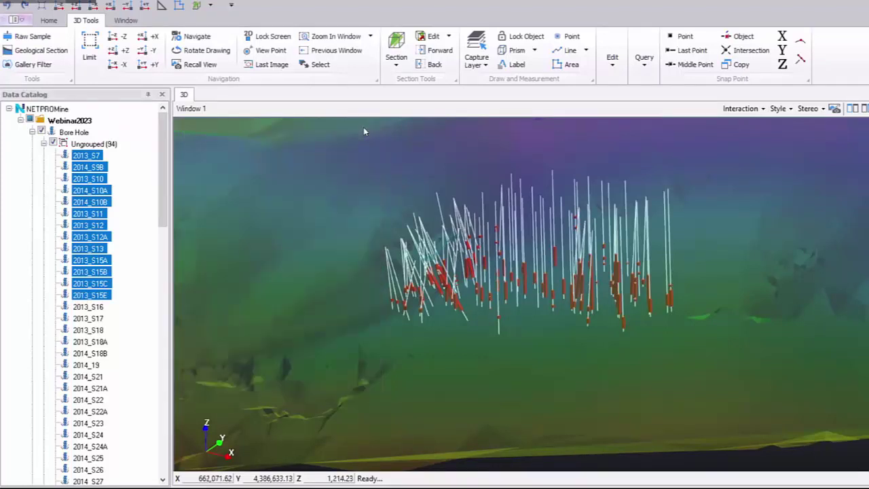
left_click(64, 144)
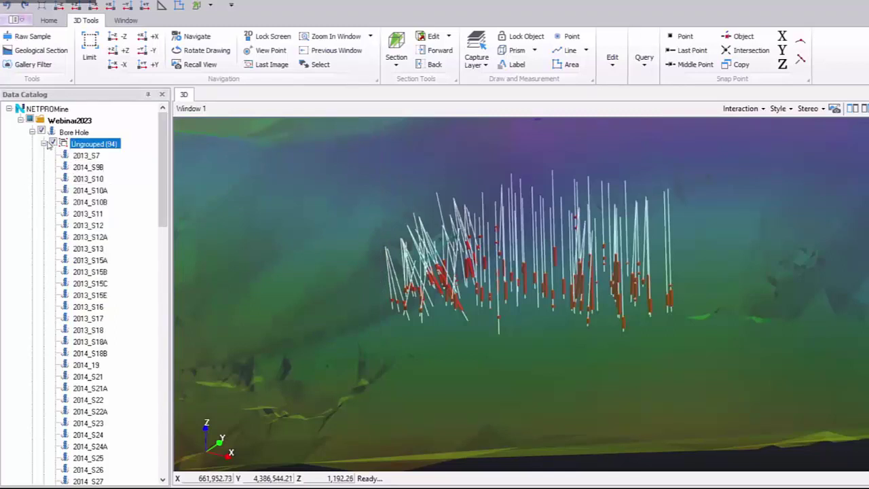
left_click(45, 144)
Display the raw samples of all the bore holes by the Grade attribute.
left_click(101, 132)
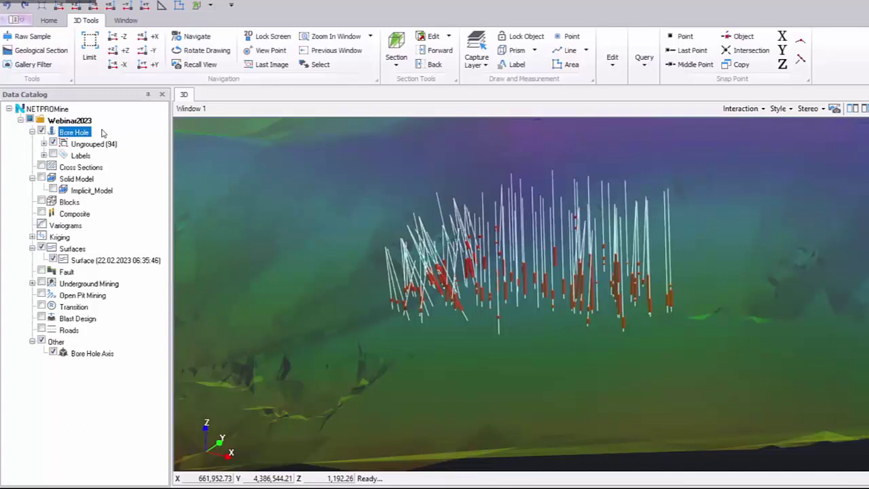
right_click(104, 125)
right_click(83, 132)
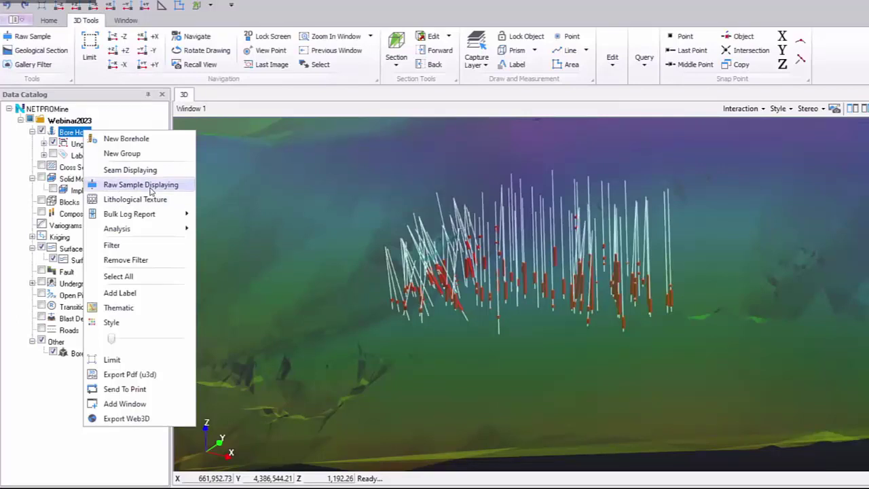
left_click(150, 192)
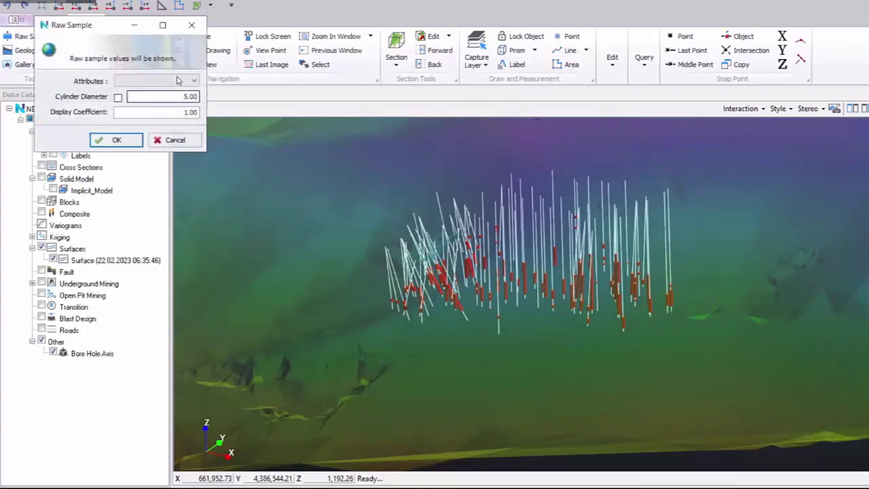
left_click(179, 81)
left_click(170, 92)
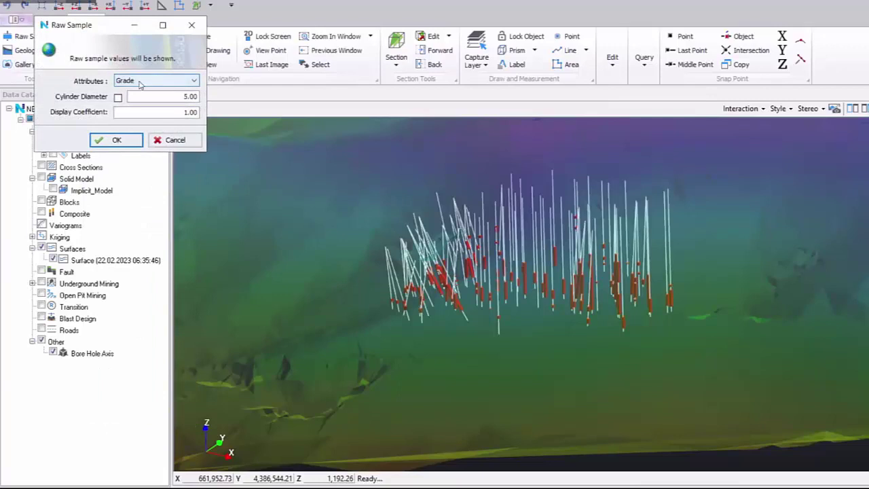
left_click(115, 140)
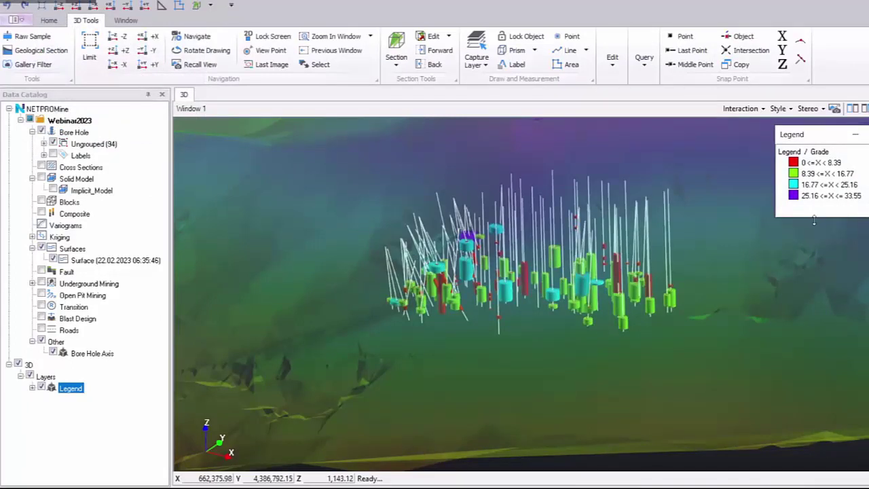
Enlarge and reposition the Legend window, and examine its Grade ranges.
left_click_drag(812, 217, 813, 284)
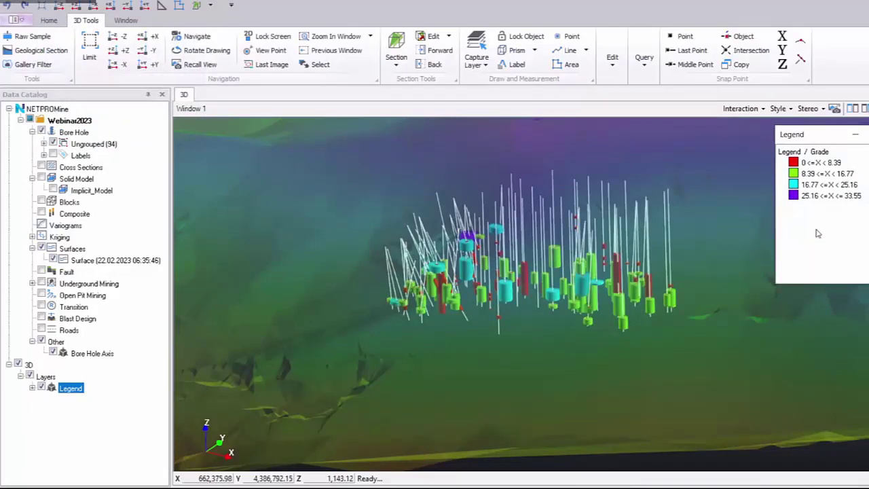
left_click_drag(781, 135, 774, 168)
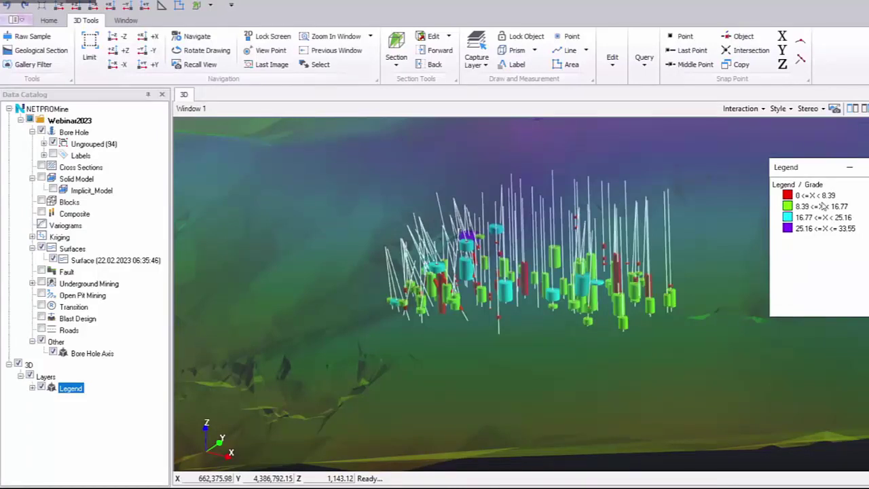
left_click(822, 205)
left_click(836, 217)
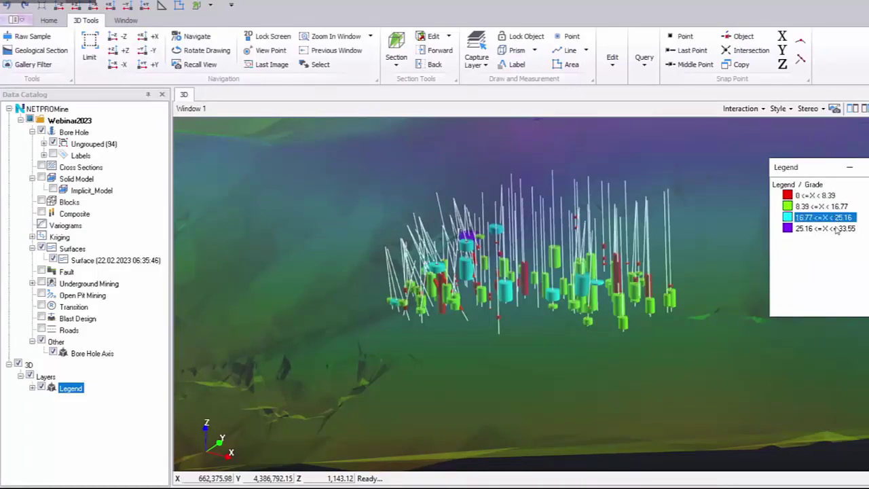
left_click(836, 230)
left_click(813, 197)
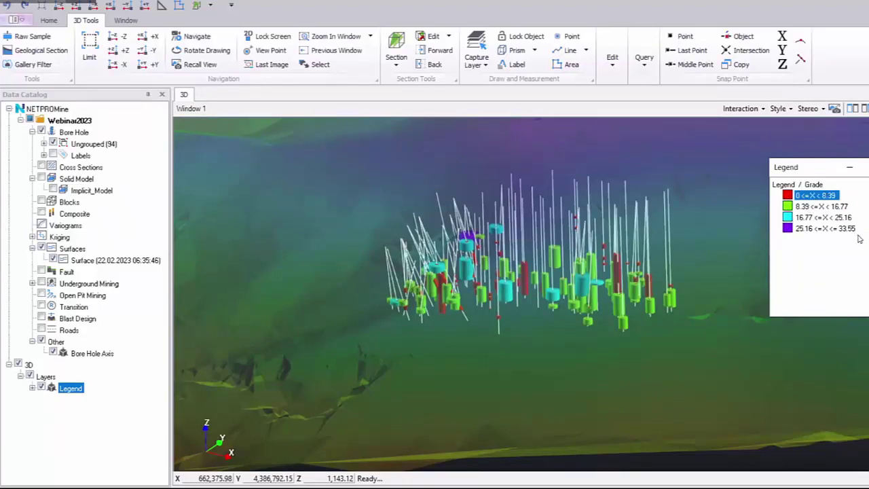
Start a new Numeric Range theme for the legend's Thematic layer with user-defined slot spaces and [Grade] as the value expression.
left_click(32, 387)
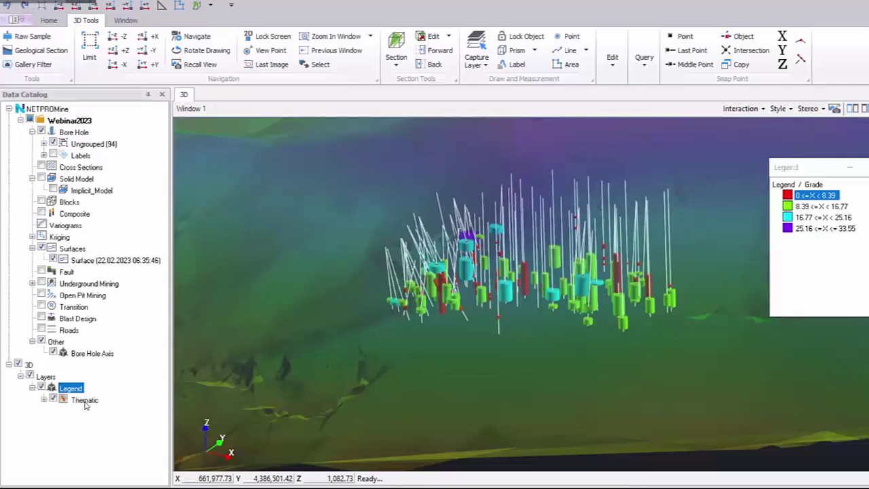
right_click(84, 401)
left_click(118, 411)
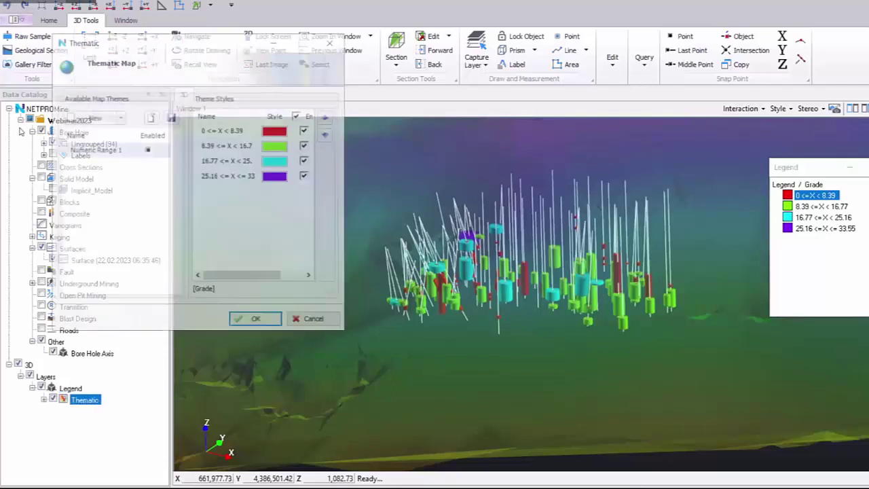
left_click(120, 117)
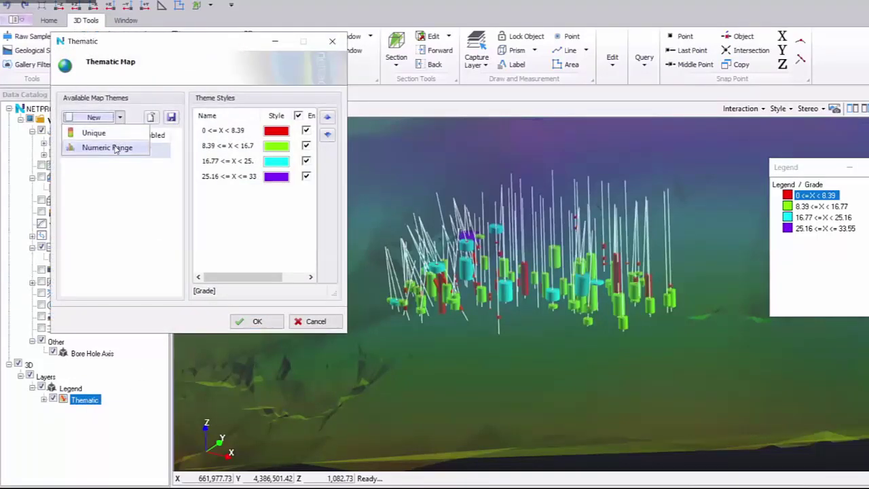
left_click(112, 148)
left_click(108, 232)
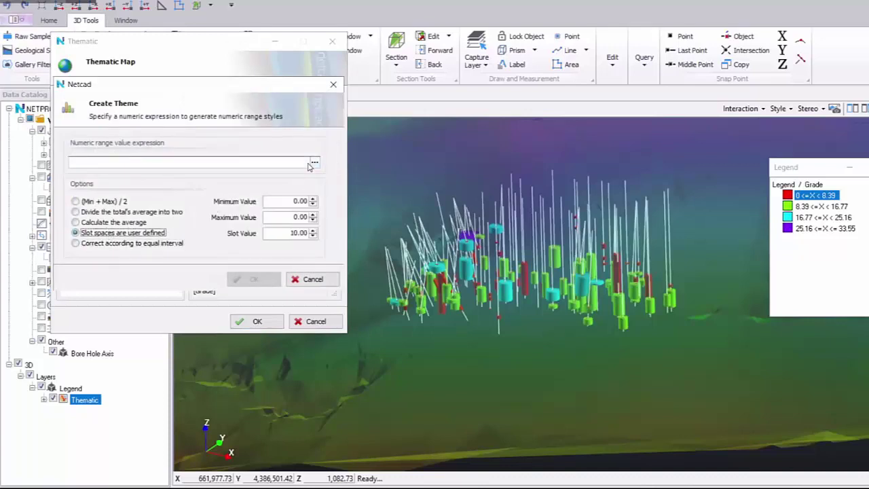
left_click(314, 162)
left_click(77, 179)
left_click(116, 188)
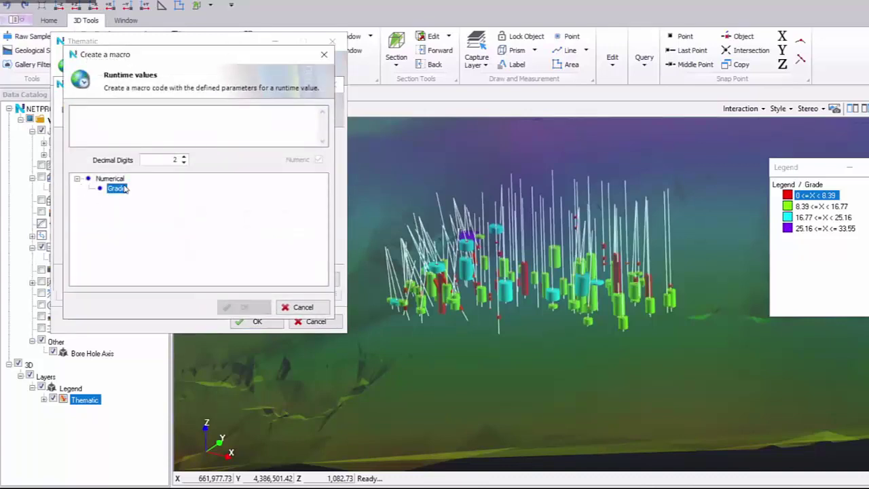
double_click(126, 188)
Set the theme's maximum value to 35 and slot value to 5, and generate the range styles.
double_click(277, 221)
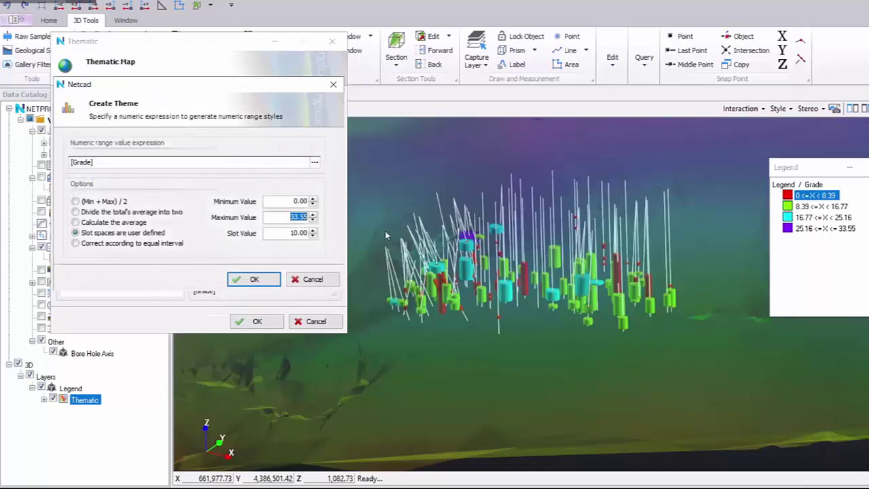
type("35")
left_click(285, 202)
double_click(288, 233)
type("5")
left_click(253, 279)
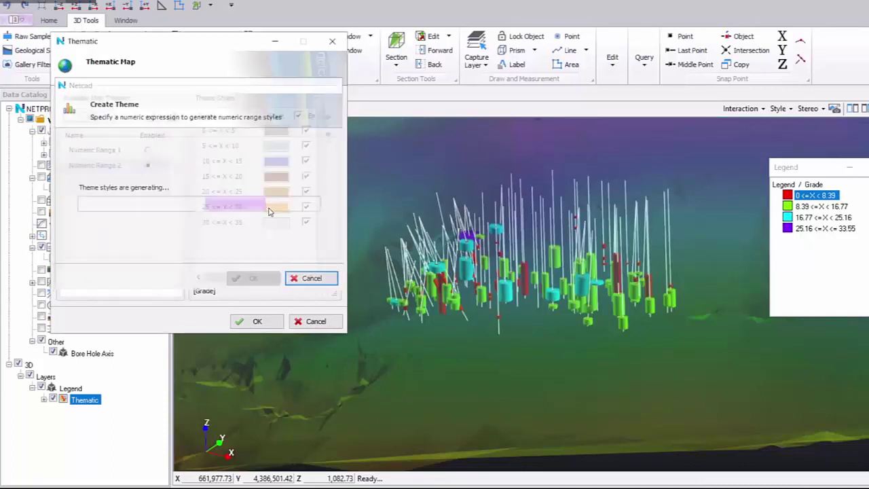
Apply a red-to-magenta color range to all the new theme's styles and update the bore hole samples with it.
right_click(275, 182)
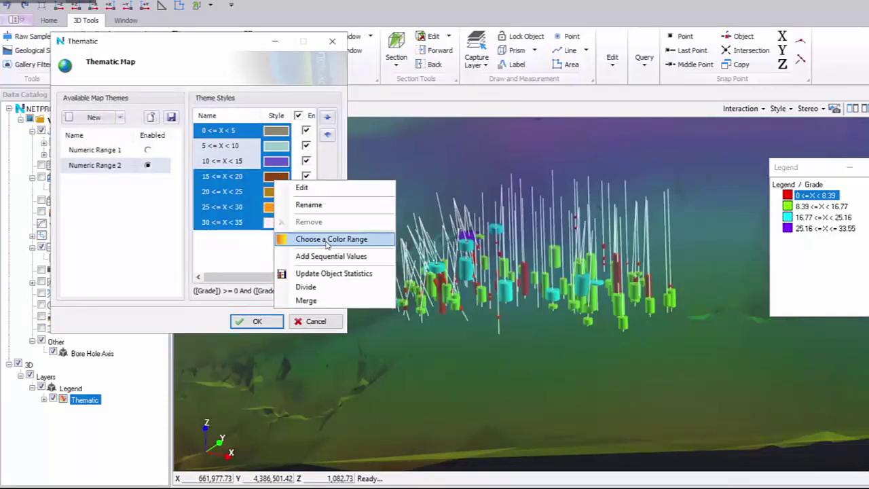
left_click(319, 238)
left_click(539, 331)
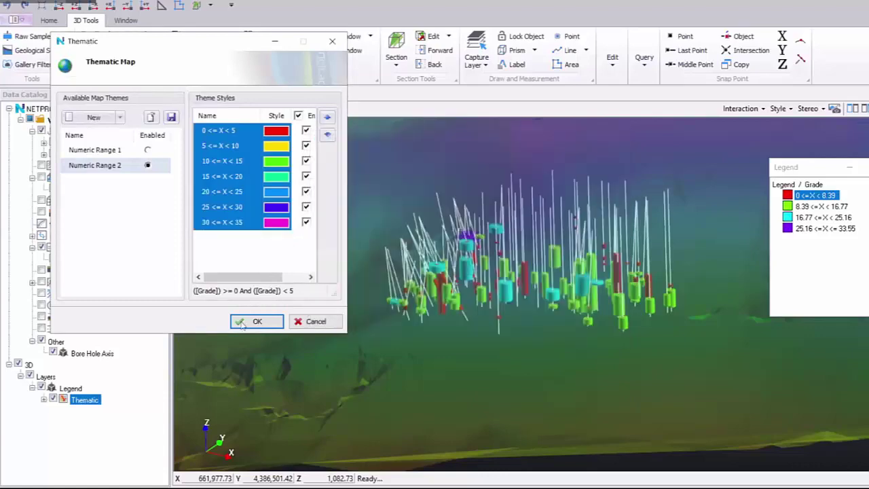
left_click(258, 321)
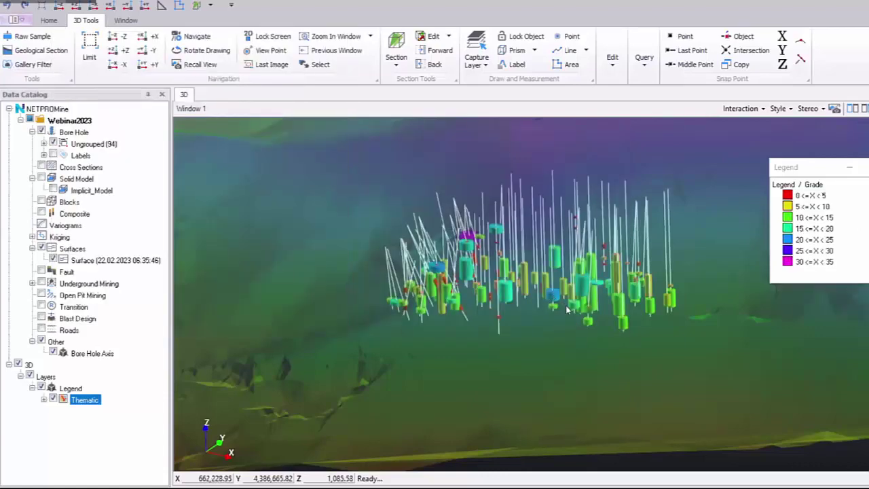
scroll(529, 285, "up", 3)
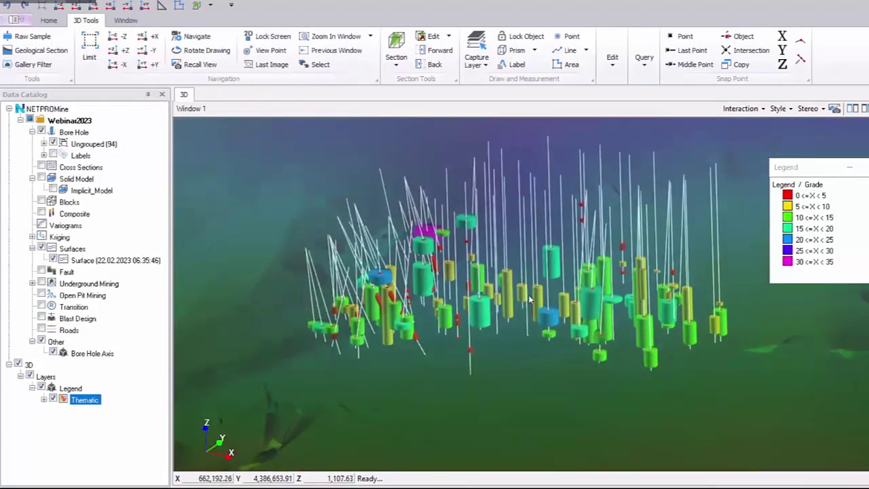
Hide the bore holes and the surface, and compare the remaining Grade samples with the legend's 10 to 15 range.
middle_click_drag(496, 261, 481, 261)
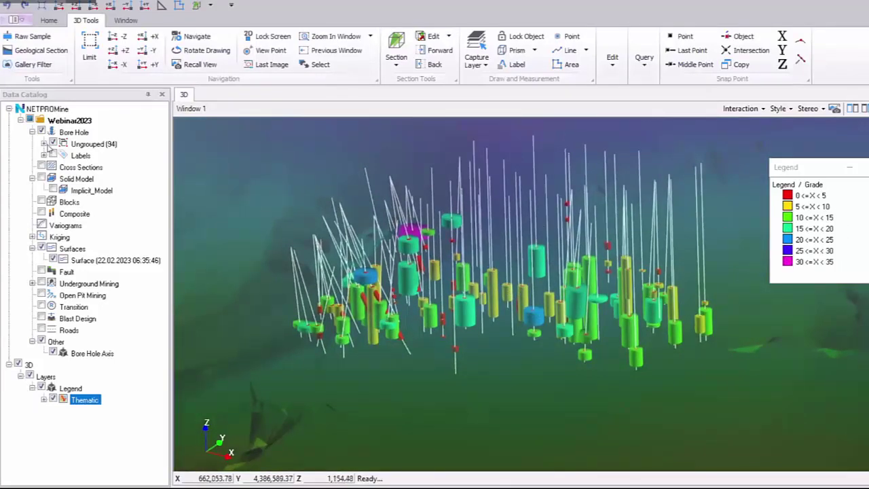
left_click(42, 132)
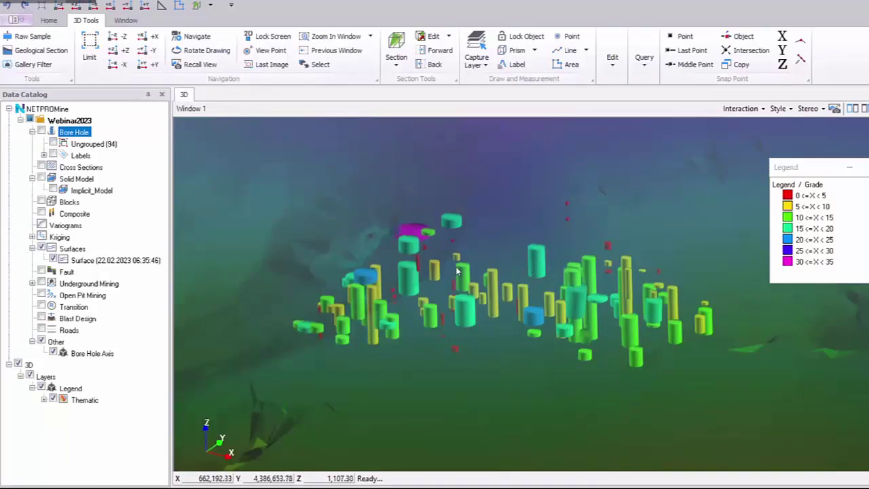
scroll(473, 260, "down", 2)
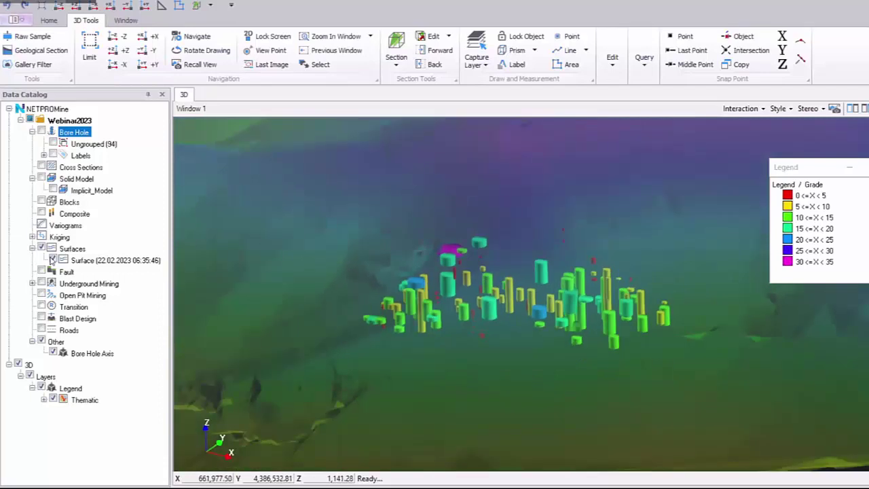
left_click(52, 260)
left_click_drag(531, 273, 519, 240)
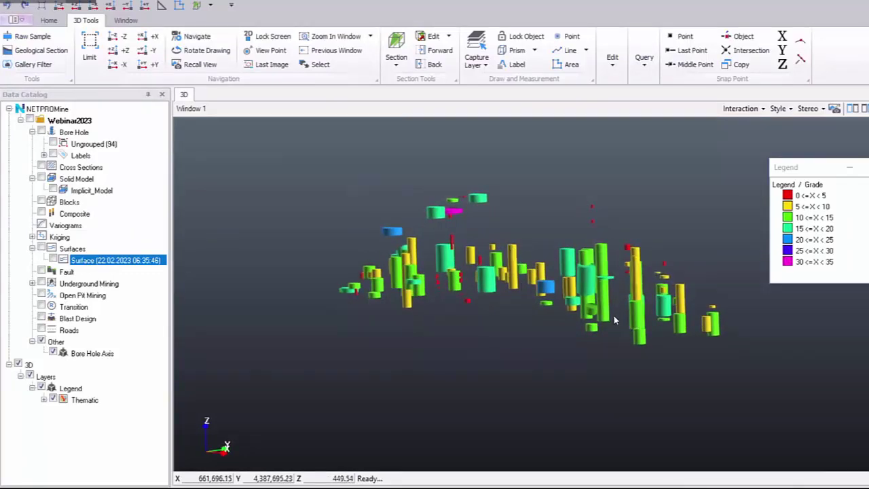
left_click_drag(610, 314, 567, 299)
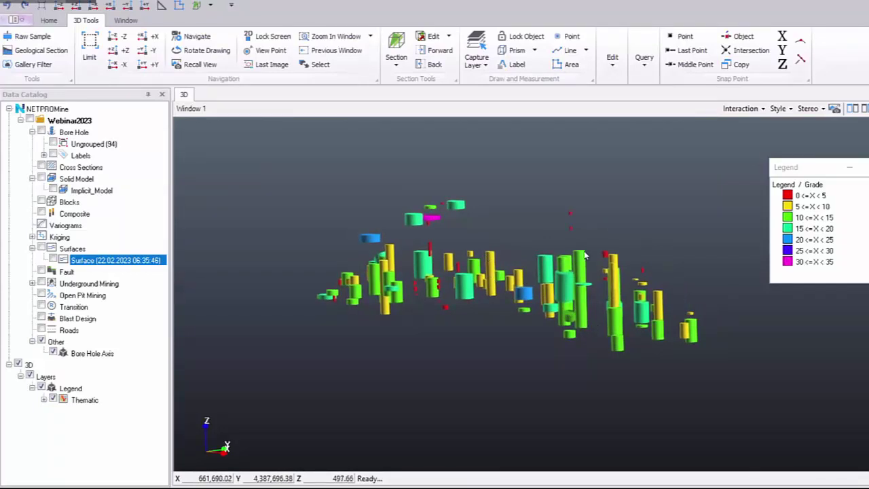
left_click(808, 217)
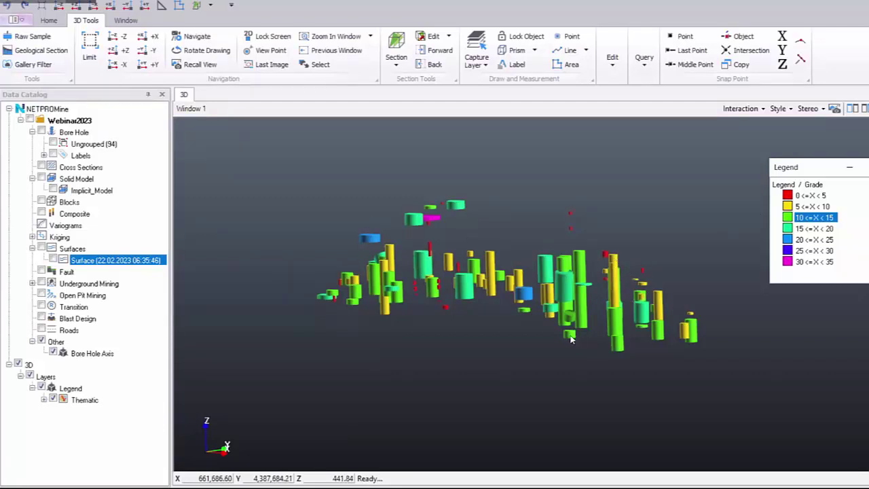
Show the Ungrouped bore holes again and remove the filter from the Bore Hole data.
left_click(53, 143)
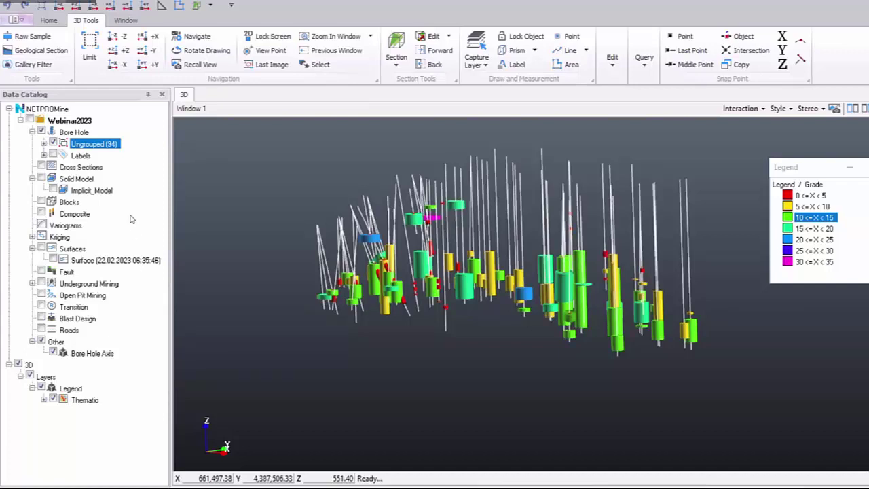
right_click(114, 136)
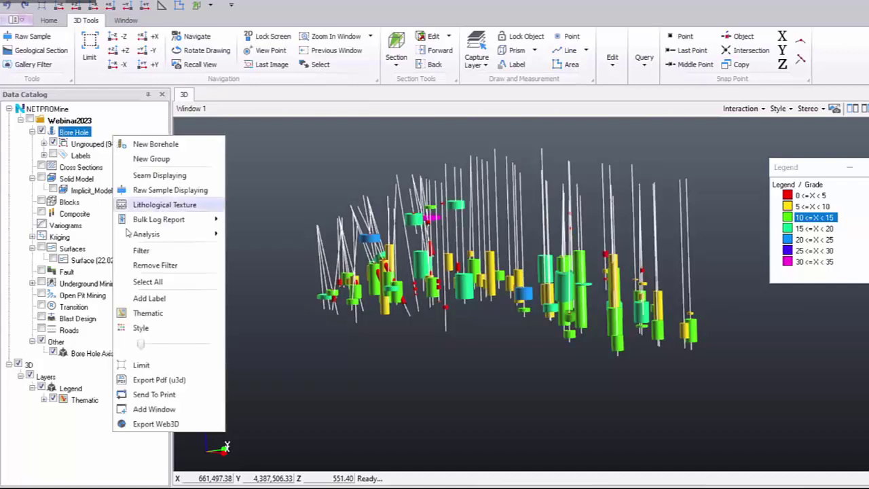
left_click(156, 266)
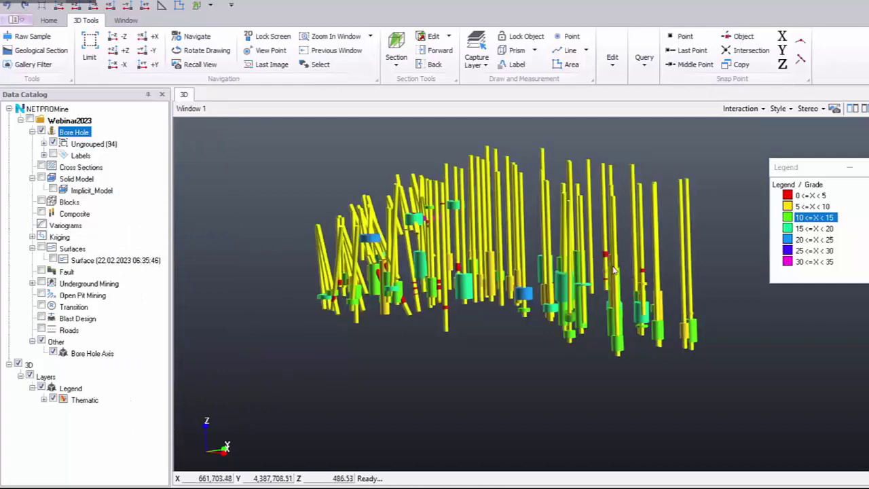
scroll(613, 269, "up", 2)
left_click_drag(599, 288, 626, 316)
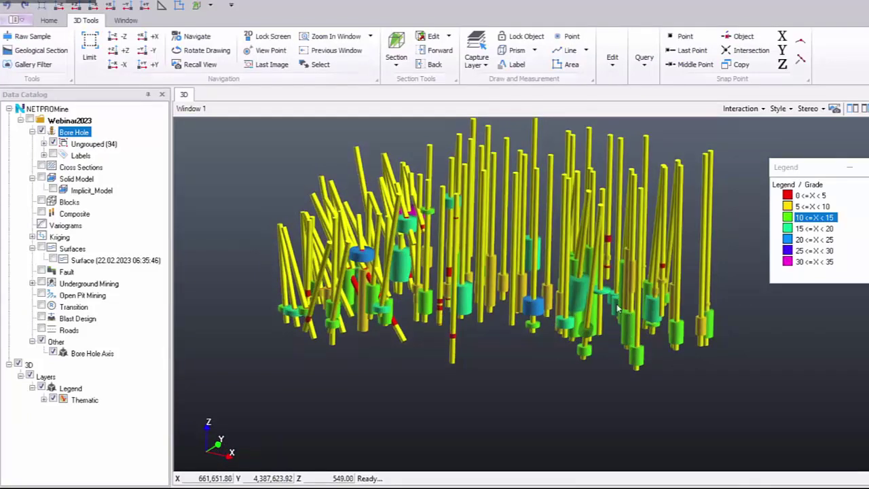
Expand the Thematic layer's Grade ranges and increase the transparency of the Legend layer's samples.
left_click(45, 402)
left_click(44, 400)
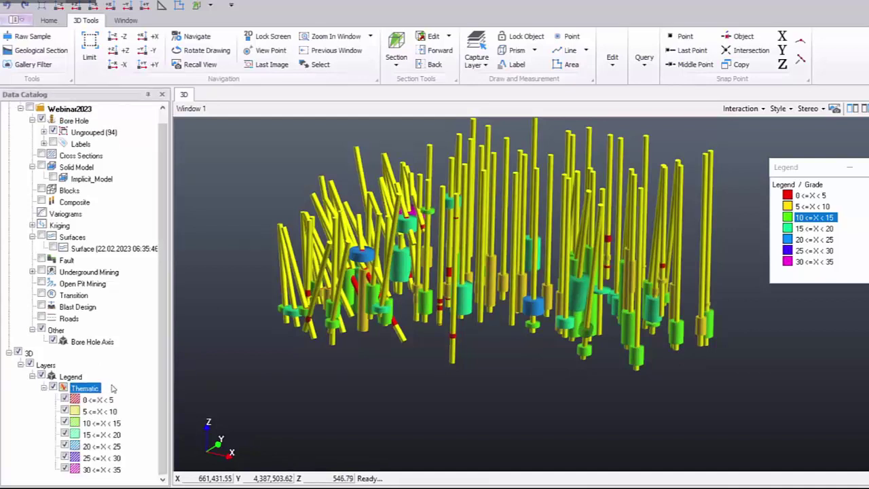
left_click(129, 370)
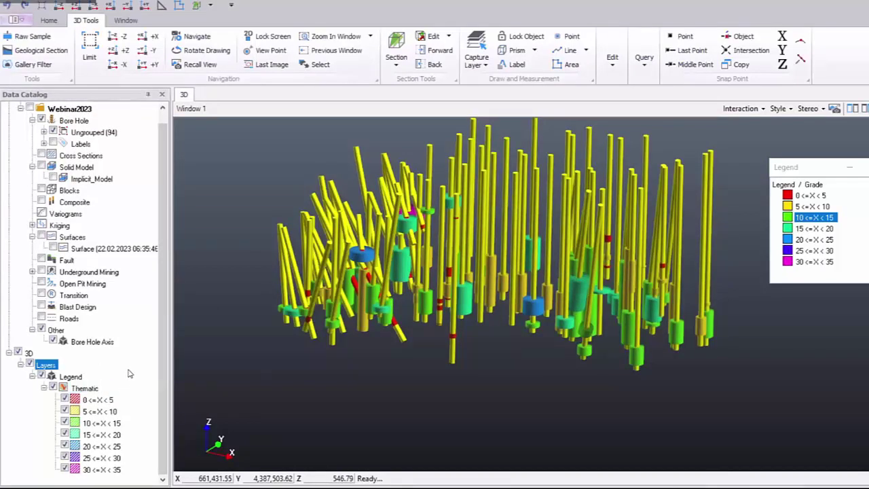
left_click(107, 378)
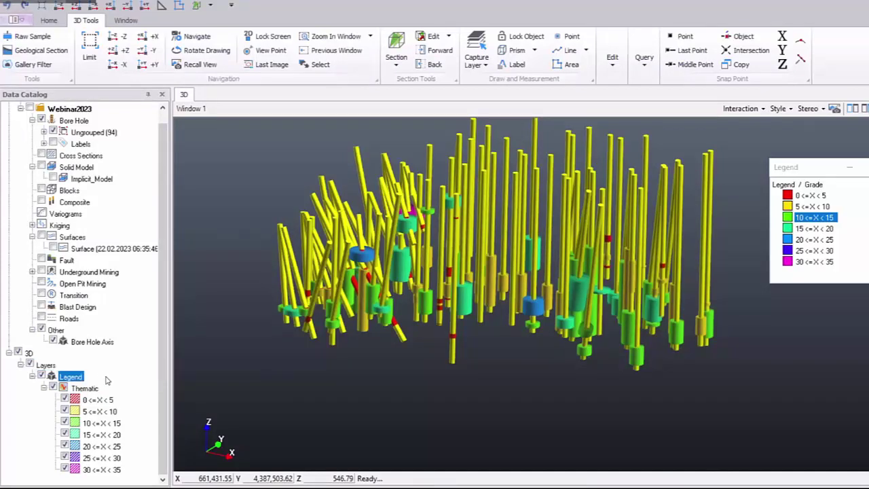
right_click(115, 378)
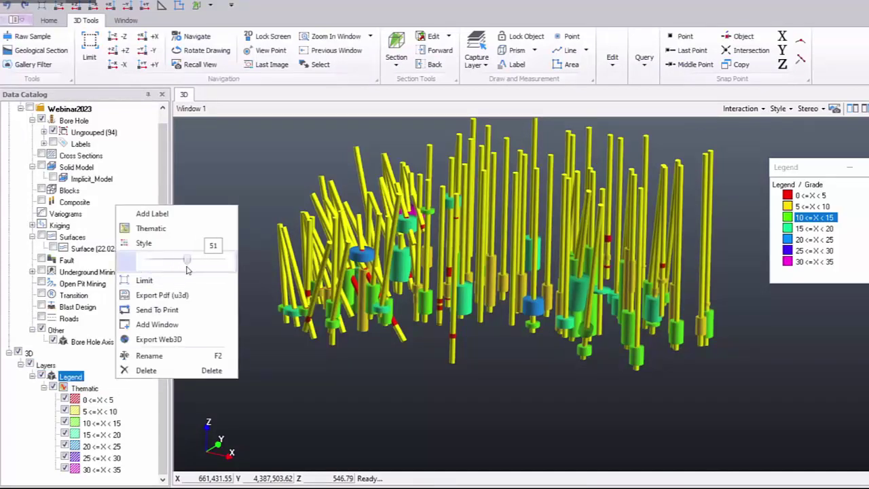
left_click_drag(188, 270, 213, 268)
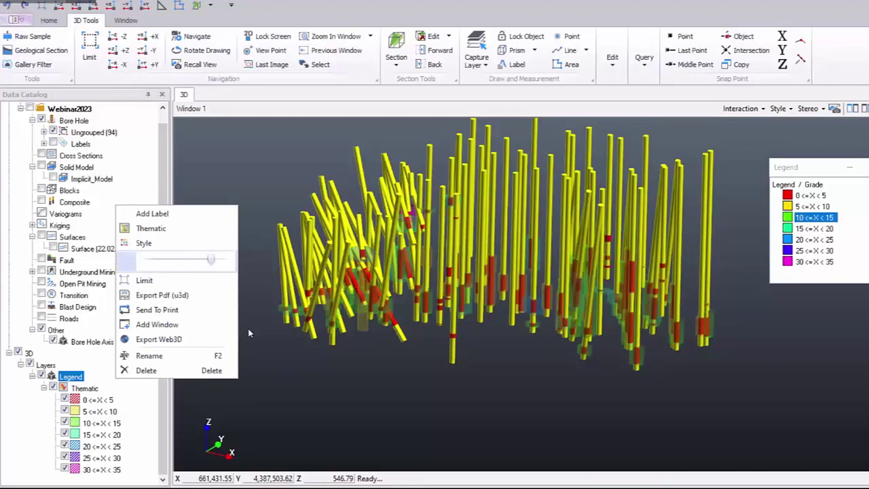
Examine the bore hole intervals inside the transparent samples, comparing them with the 20 to 25 and 10 to 15 Grade ranges.
middle_click_drag(482, 364, 471, 361)
scroll(553, 316, "up", 5)
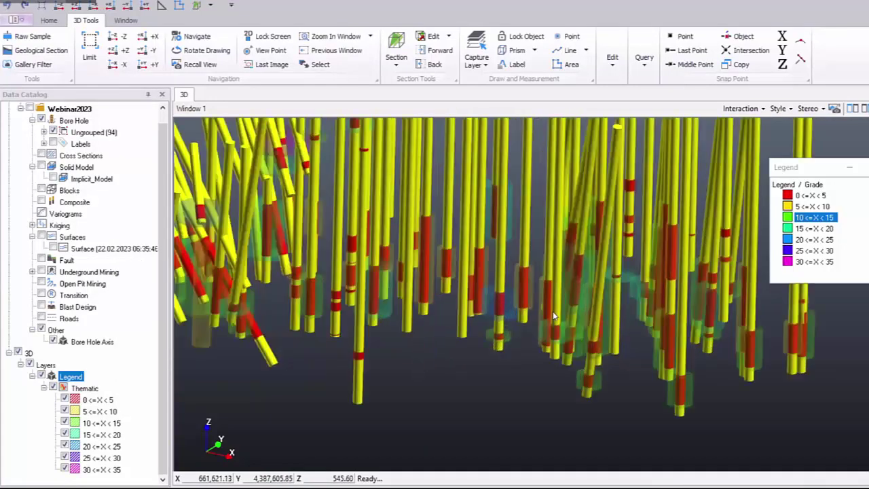
scroll(504, 294, "up", 3)
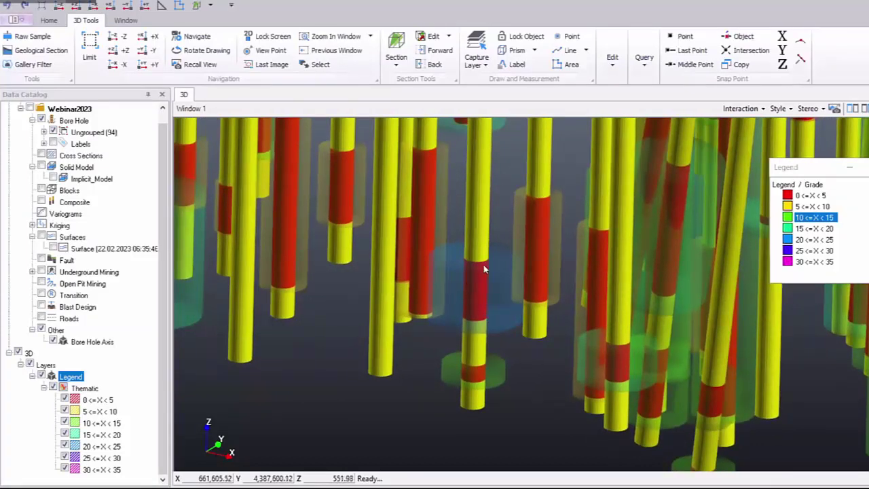
left_click(818, 241)
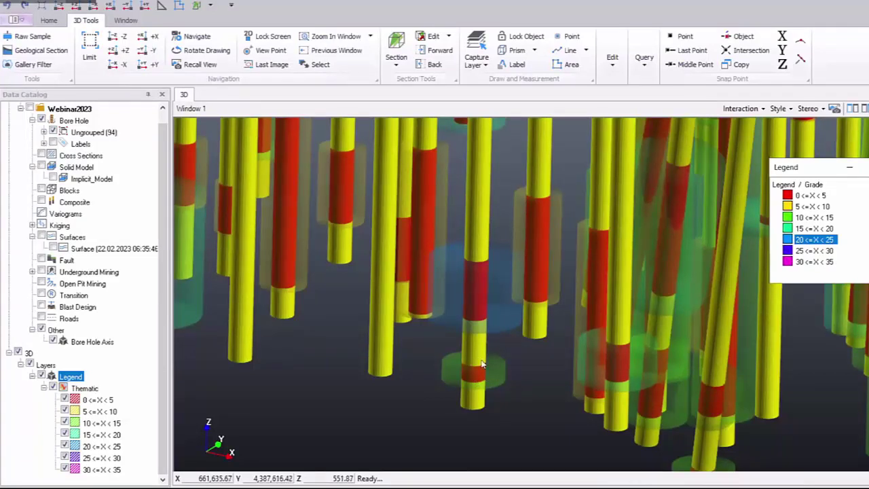
left_click(809, 218)
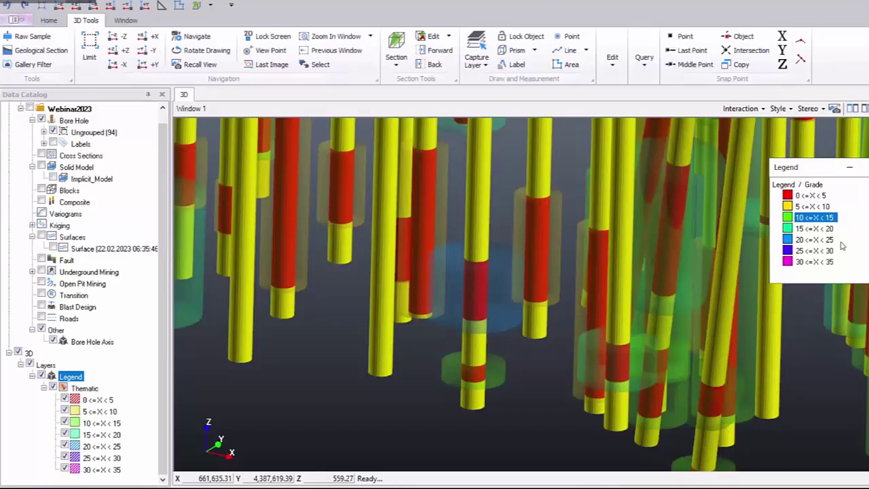
left_click(811, 239)
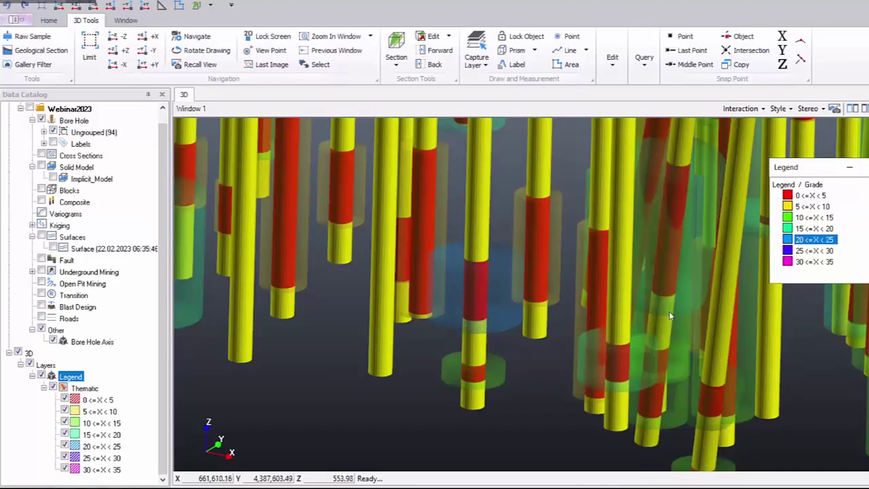
scroll(669, 311, "down", 2)
scroll(526, 271, "down", 3)
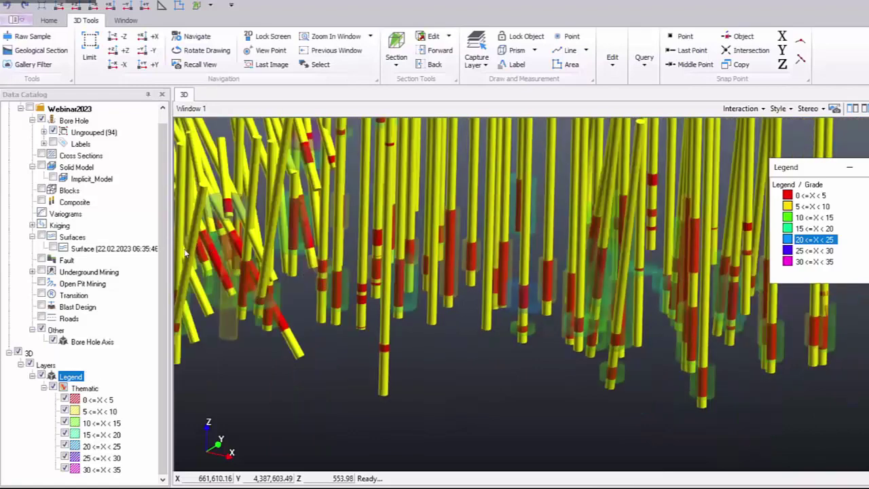
scroll(173, 258, "down", 1)
scroll(285, 265, "down", 2)
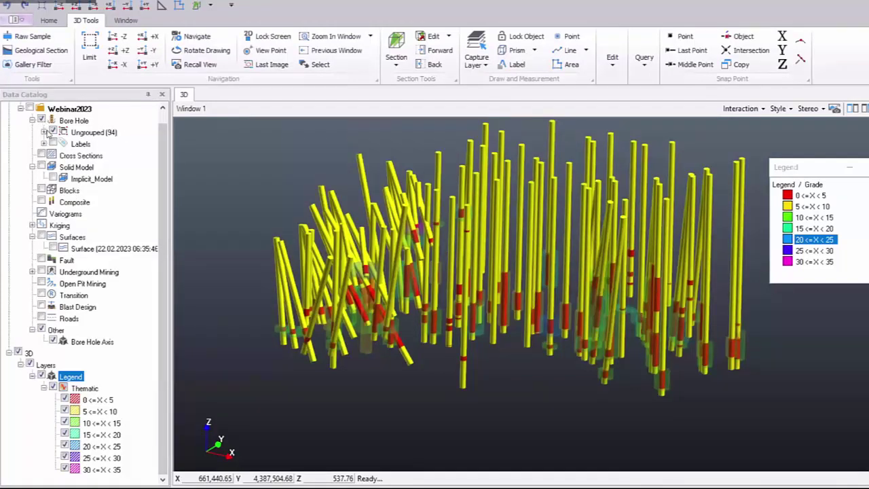
Display the Implicit_Model solid with the bore holes, and filter the bore holes to the CR lithology only.
left_click(54, 179)
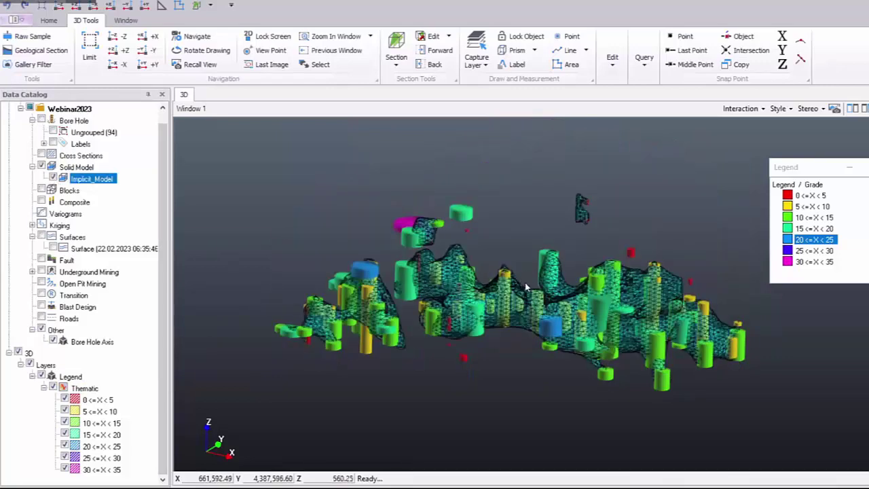
left_click_drag(519, 298, 575, 227)
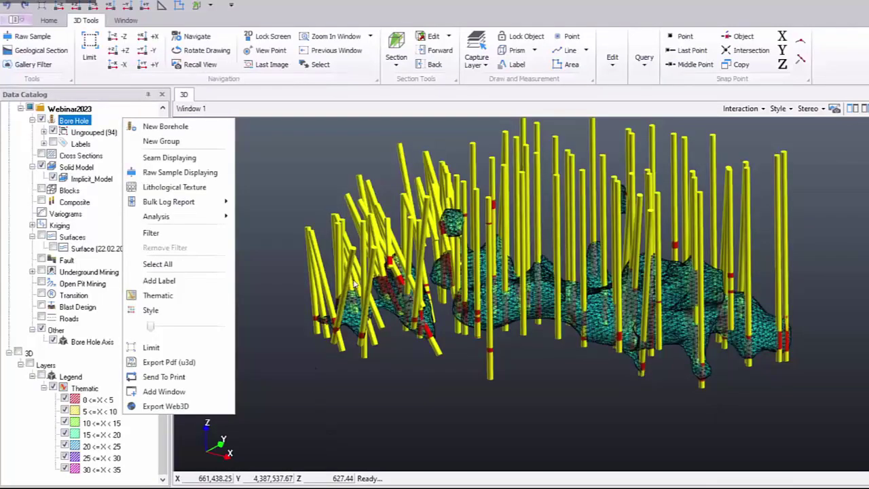
left_click(152, 232)
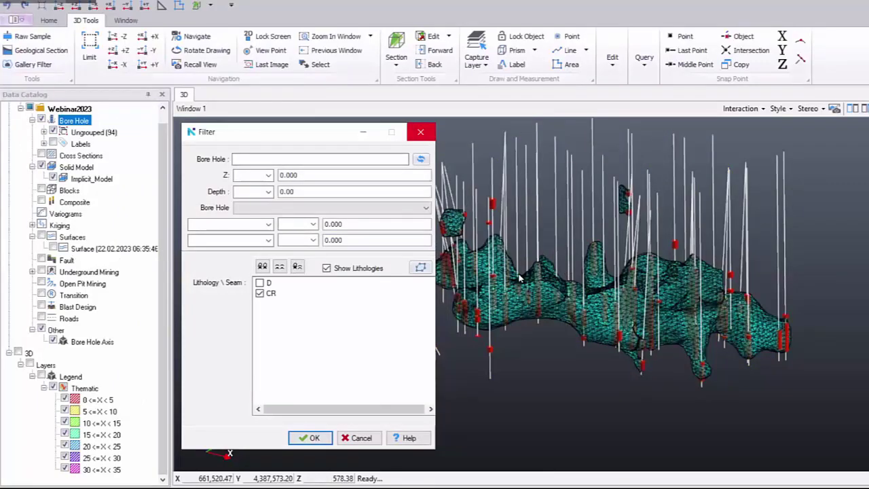
key("Return")
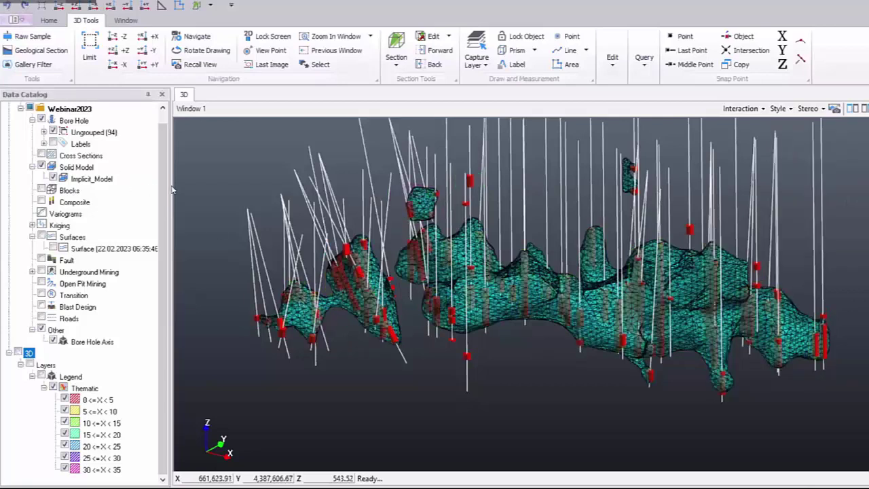
Check the volume of the Implicit_Model solid in its properties.
left_click(355, 263)
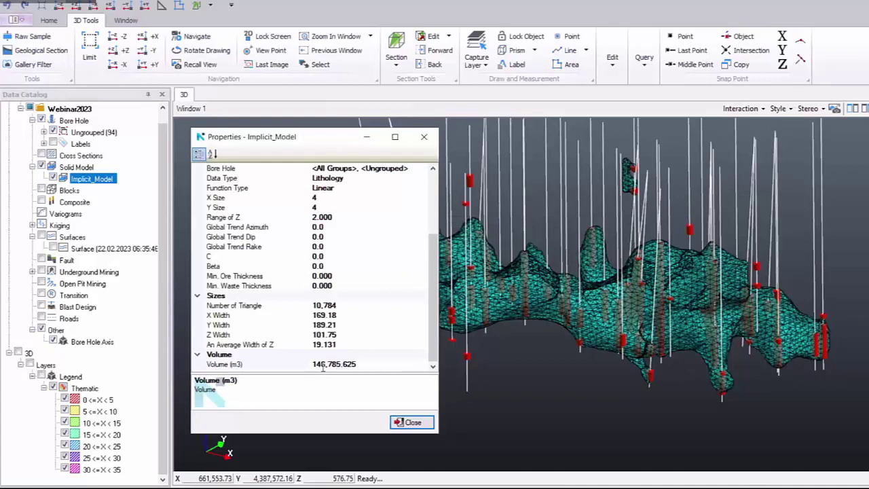
double_click(324, 367)
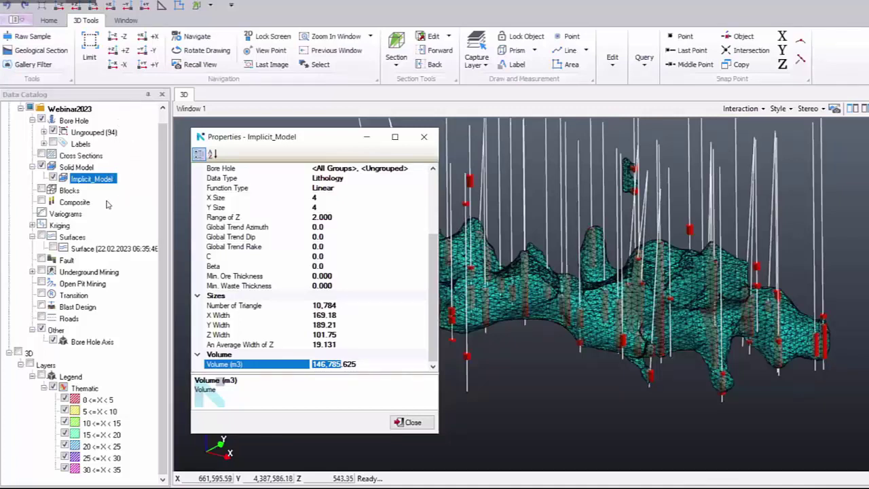
key("Escape")
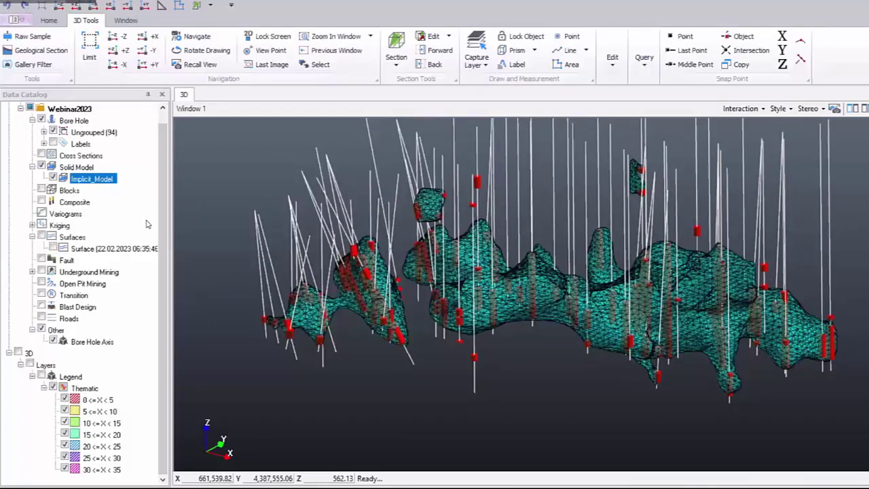
Open a Histogram analysis of the Bore Hole data with All as the group name.
key("Down")
key("Down")
right_click(88, 125)
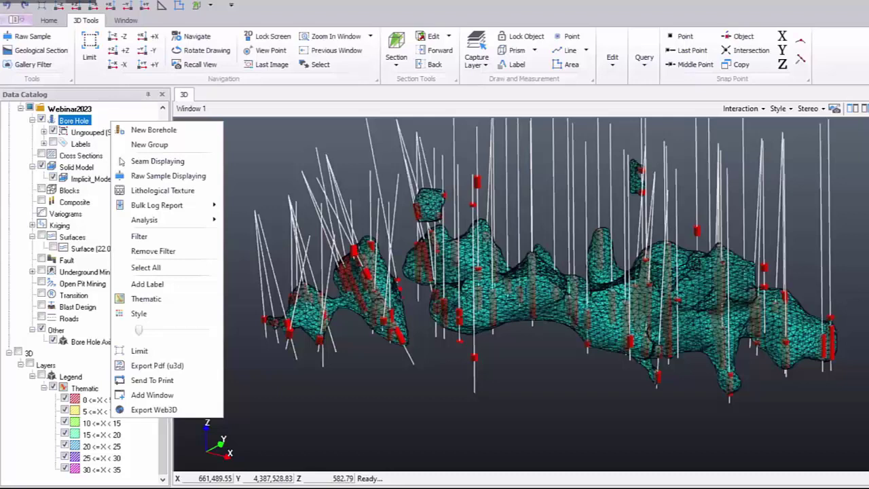
mouse_move(169, 219)
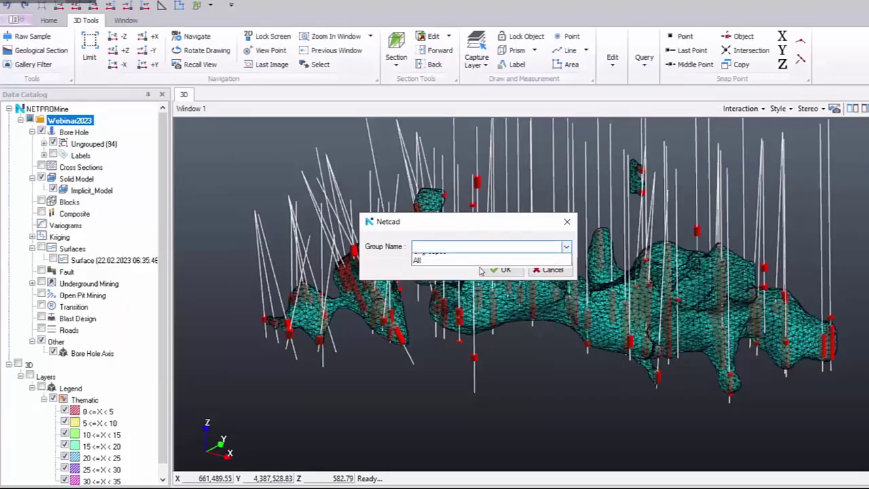
left_click(418, 260)
key("Return")
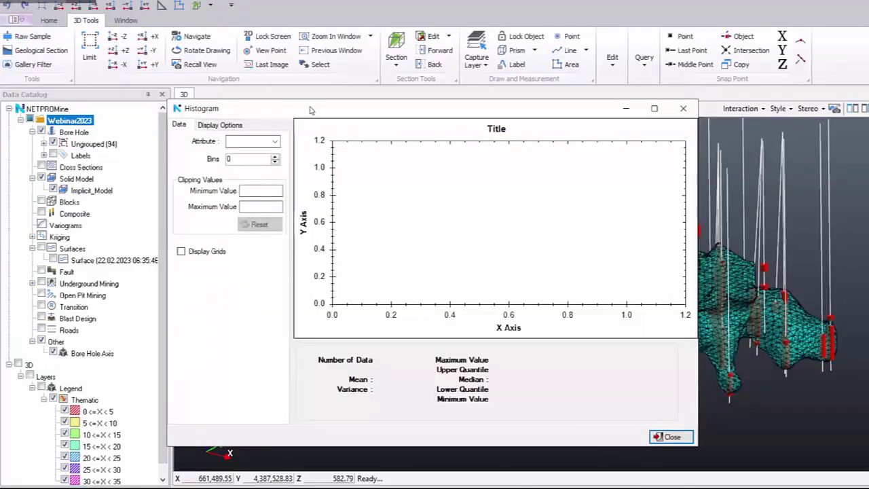
Plot the histogram for the Grade attribute and examine its full distribution.
left_click(274, 142)
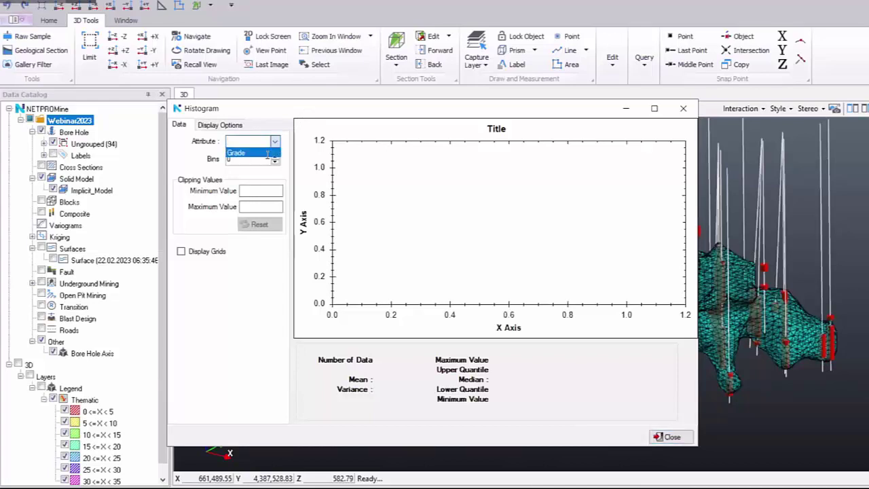
left_click(266, 152)
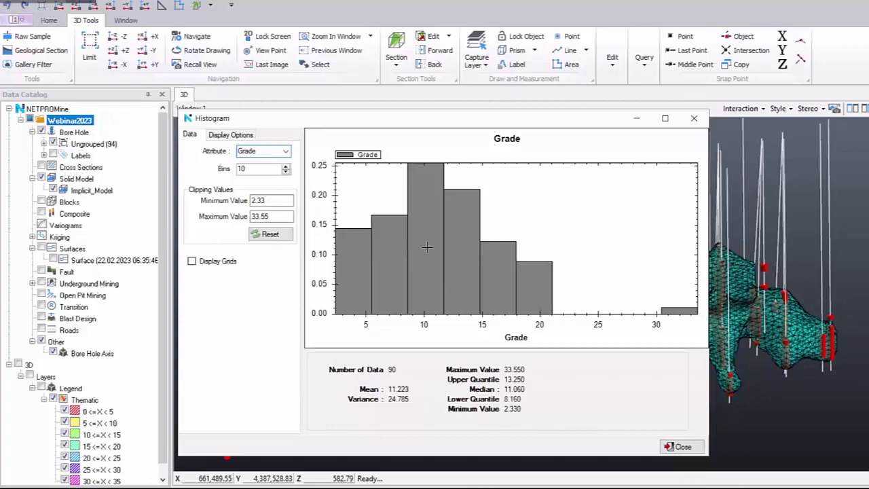
scroll(427, 295, "down", 1)
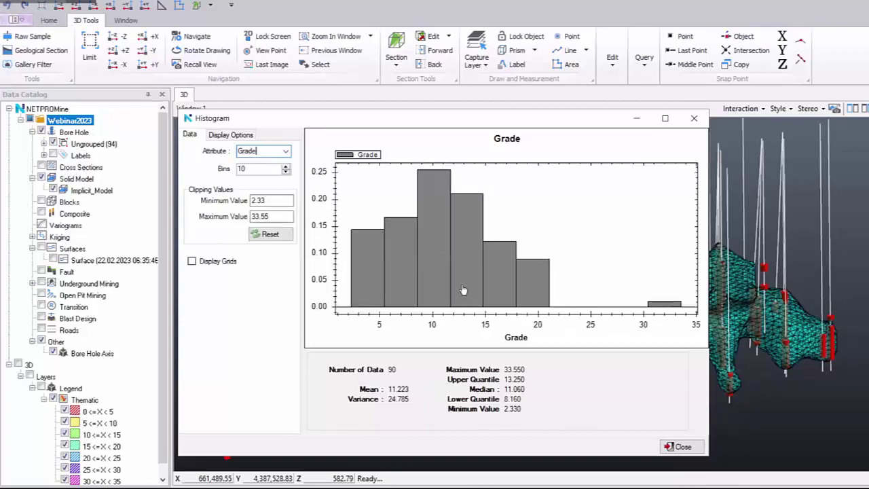
Close the Grade histogram and restore the bore hole display to show all lithologies.
middle_click_drag(457, 291, 445, 296)
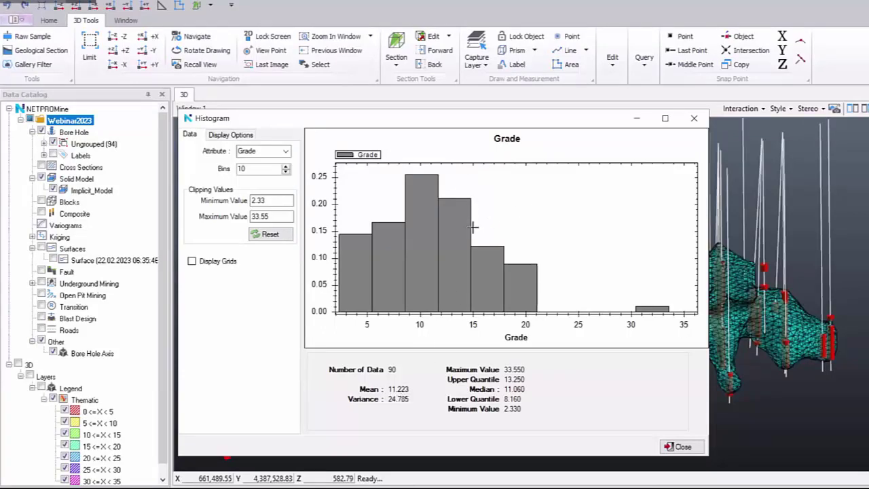
left_click(693, 120)
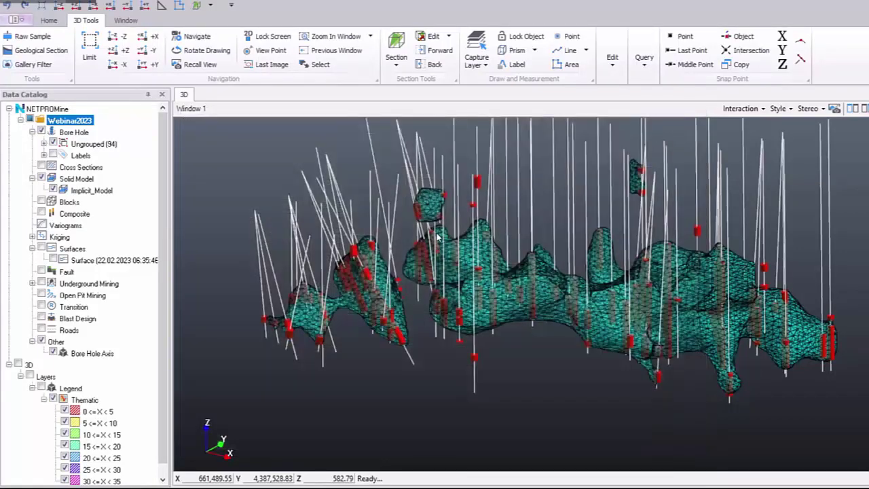
left_click(102, 143)
right_click(99, 133)
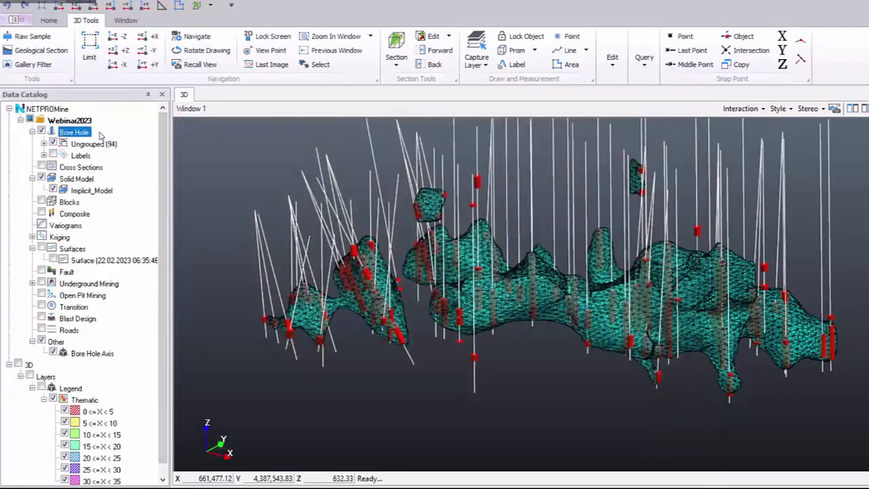
left_click(170, 263)
Hide the Bore Hole Axis layer and the Implicit_Model solid so only the bore holes are displayed.
scroll(107, 295, "down", 1)
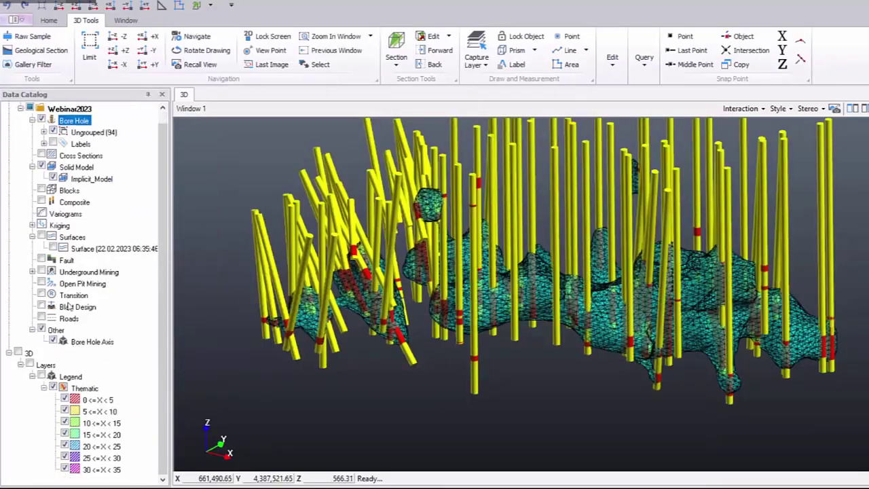
left_click(60, 343)
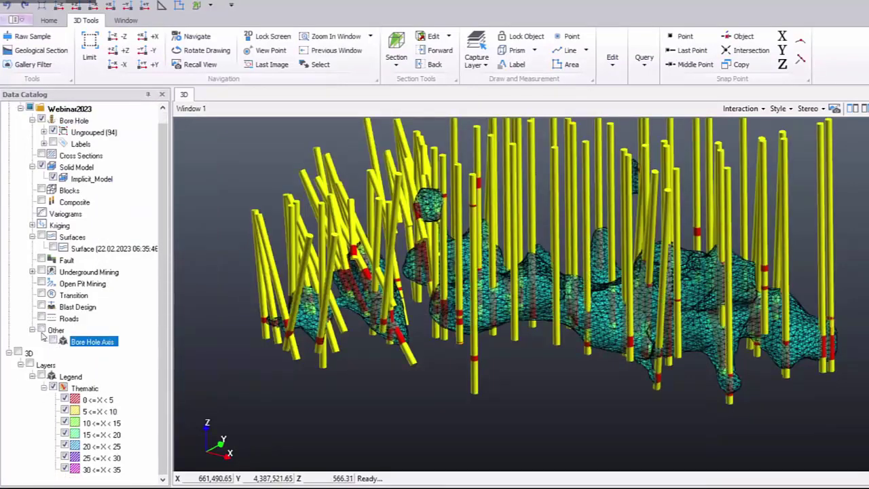
left_click(31, 330)
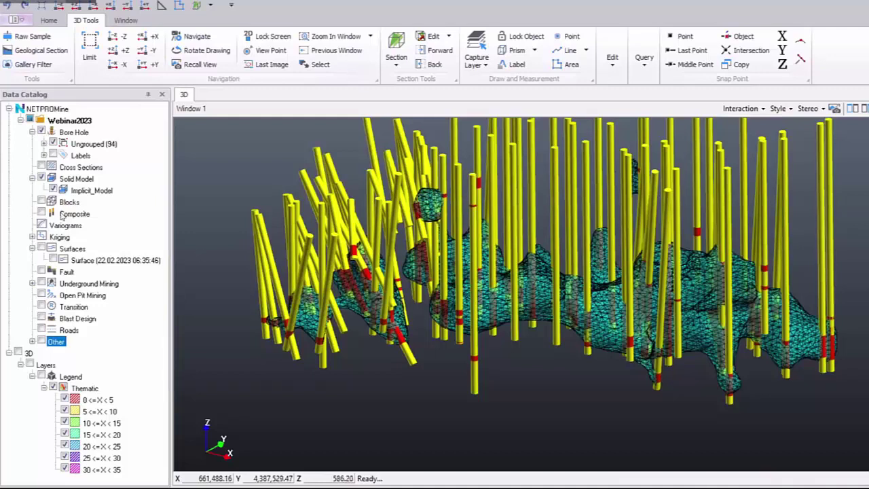
left_click(53, 190)
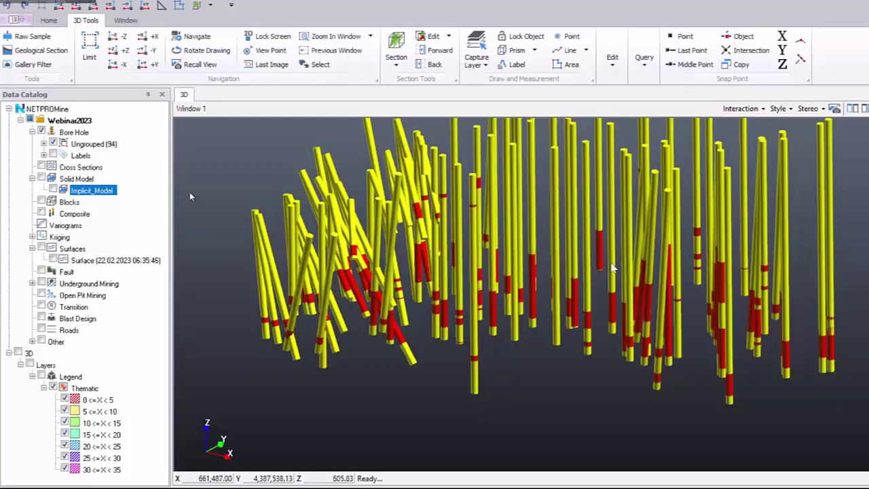
Start adding a new composite and name it C1.
left_click(95, 214)
right_click(99, 214)
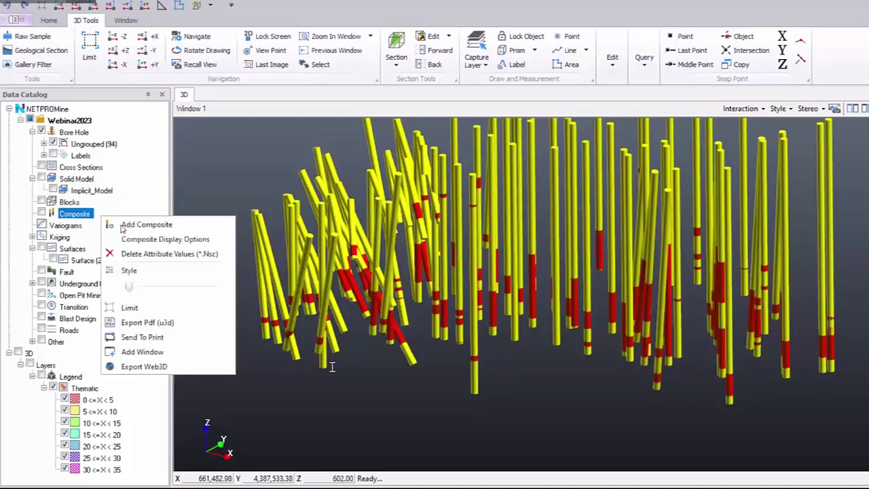
left_click(328, 354)
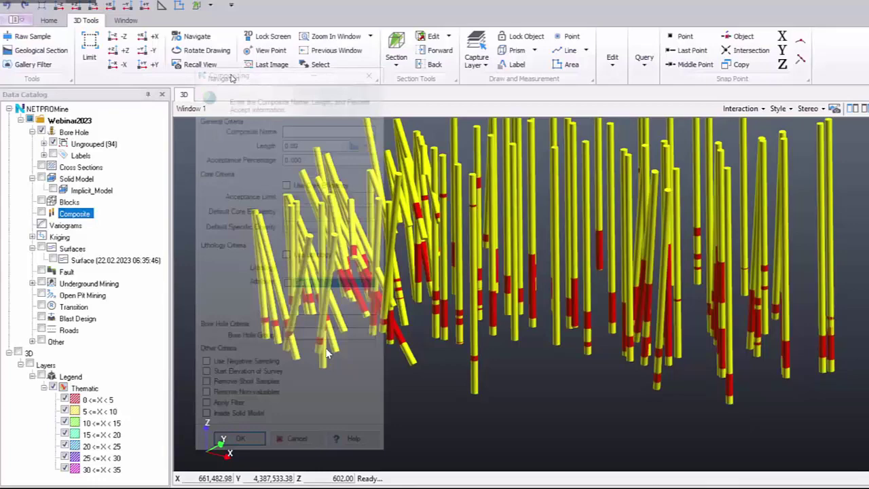
left_click(285, 133)
type("C1")
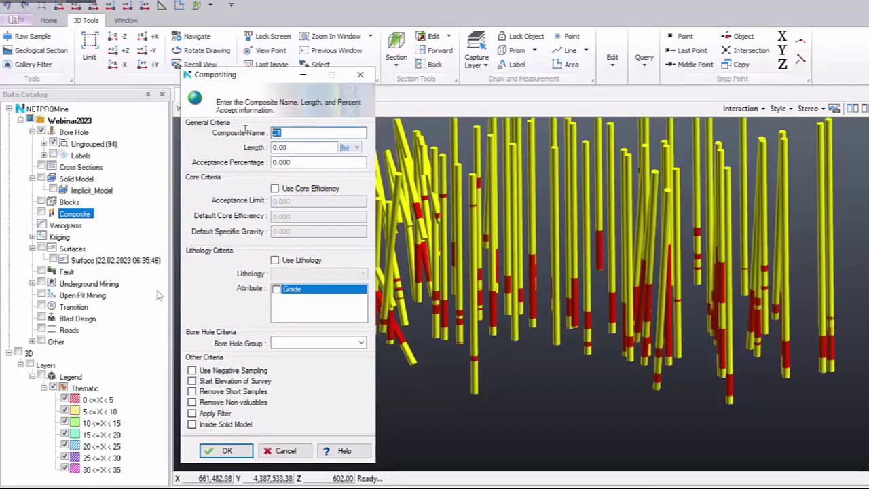
Look at the sample length analysis options without applying them, and set the composite length to 1.00.
left_click(296, 146)
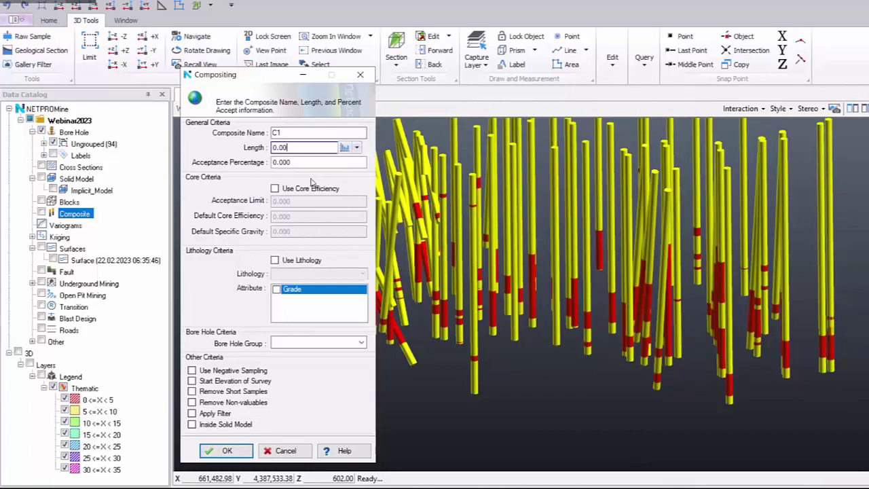
left_click(344, 147)
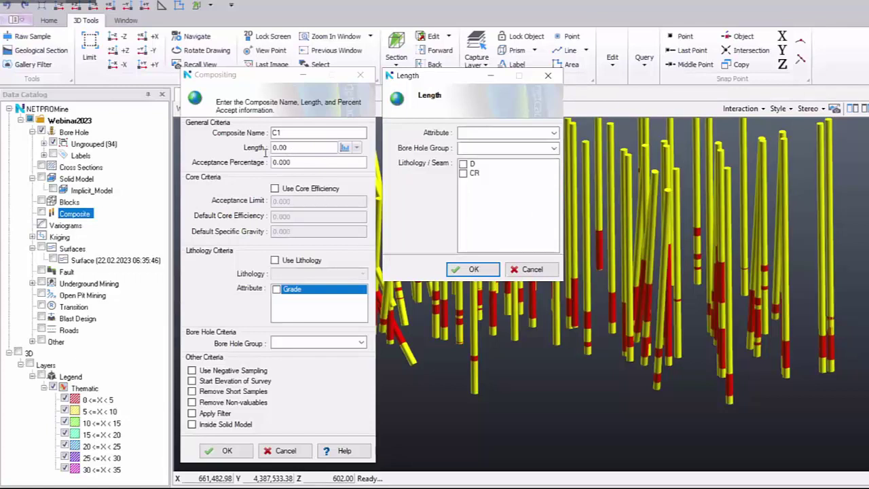
key("Escape")
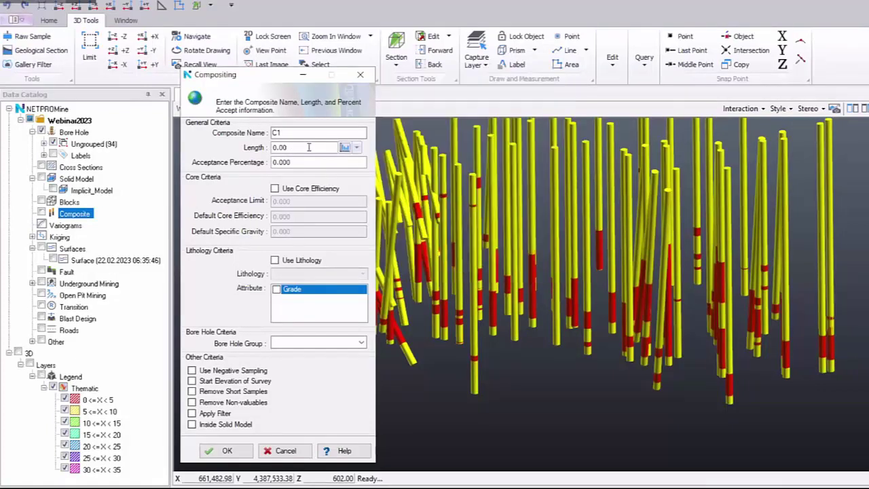
left_click(308, 147)
type("1")
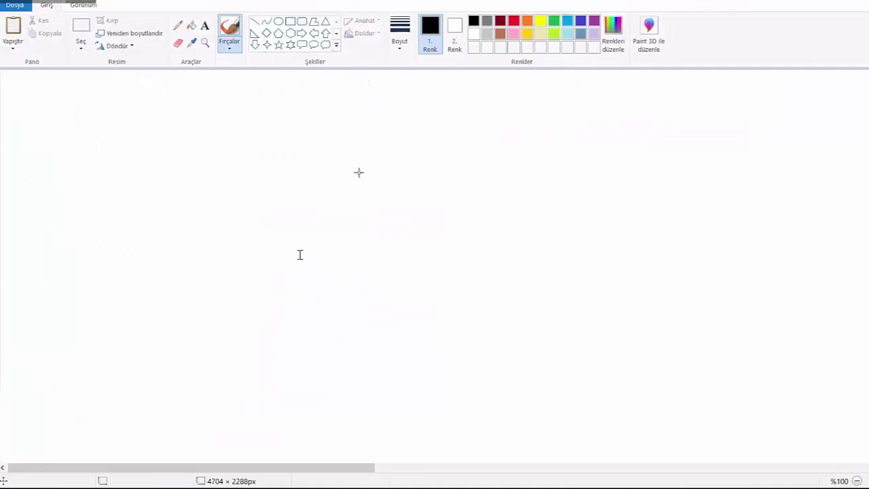
Switch to Paint and draw a narrow black vertical bore hole rectangle, about 19 × 563 px, with two separate lime green intervals along it.
left_click(290, 21)
mouse_move(264, 145)
left_mouse_down()
mouse_move(303, 339)
mouse_move(273, 421)
left_mouse_up()
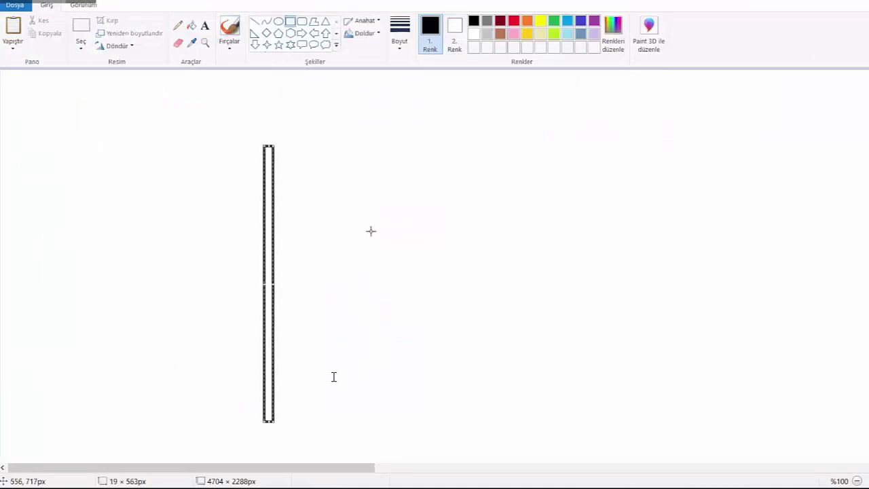
left_click(554, 33)
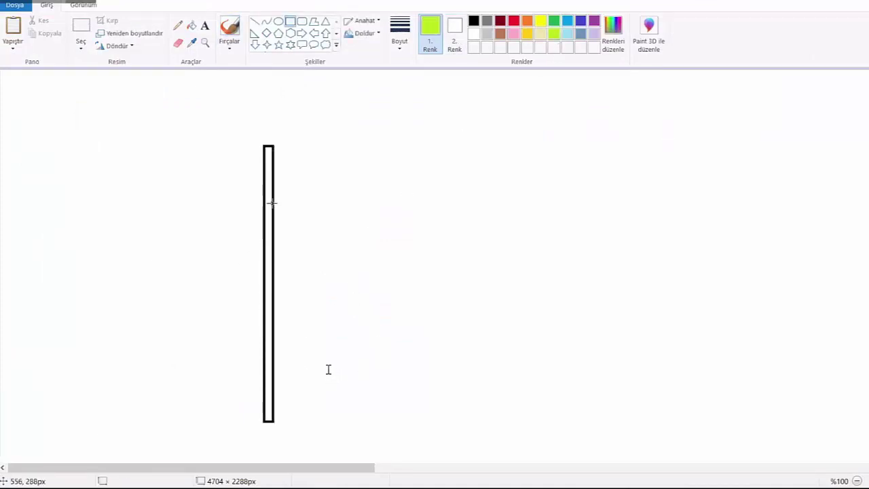
left_click_drag(264, 203, 277, 278)
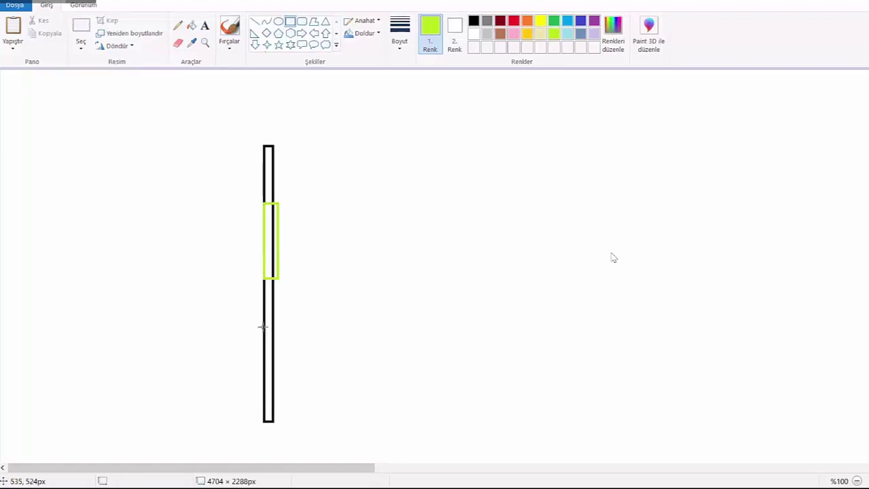
left_click_drag(262, 320, 279, 384)
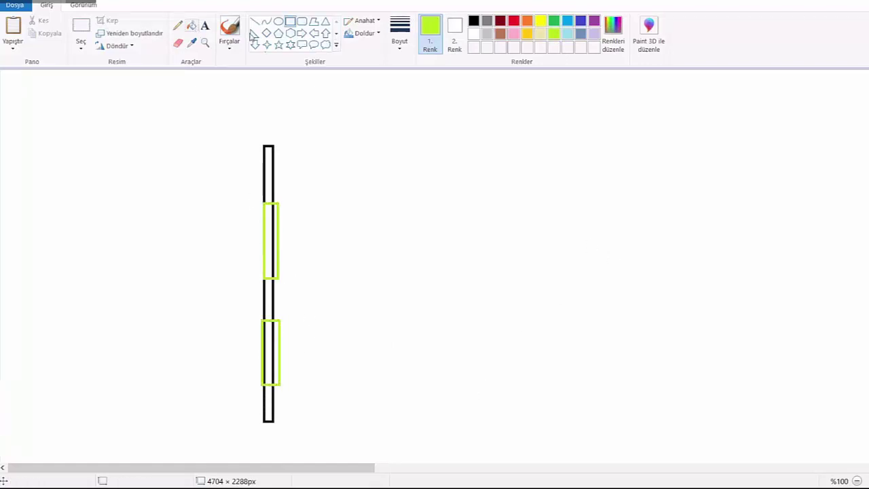
Draw a second black bore hole rectangle beside the first, with a single long lime green interval in its middle.
left_click(473, 21)
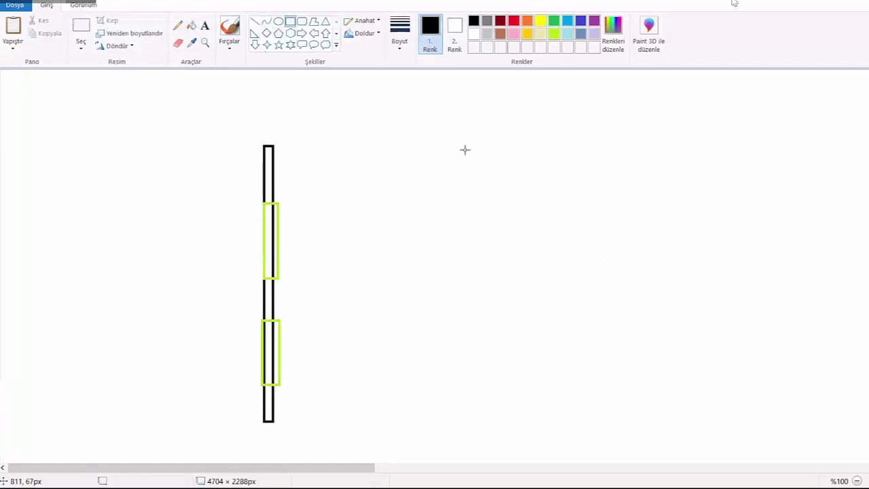
left_click_drag(446, 136, 461, 425)
left_click(554, 33)
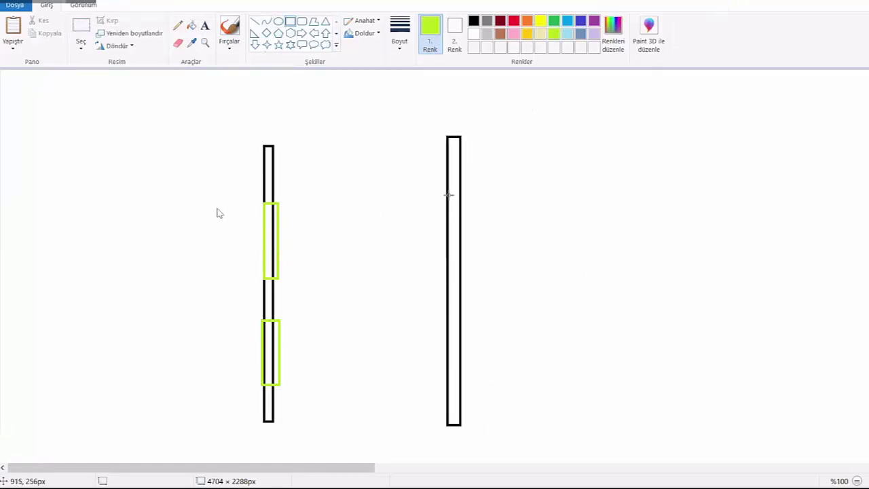
left_click_drag(447, 188, 466, 361)
left_click(513, 317)
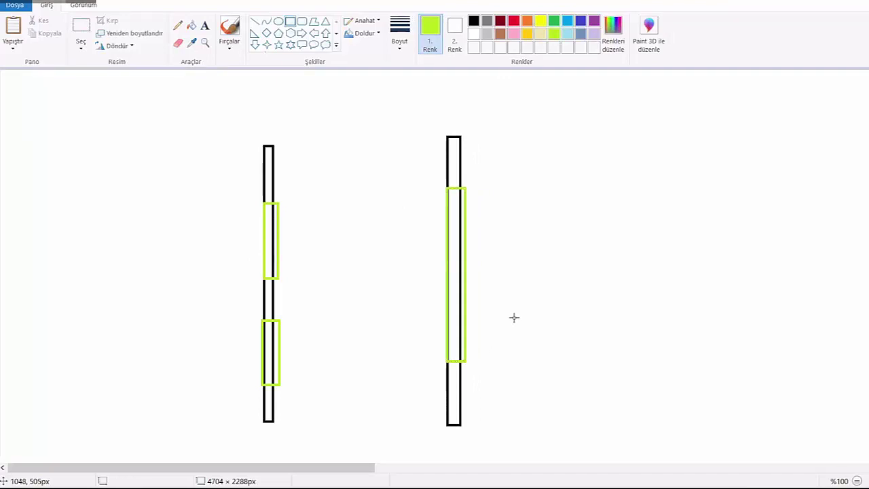
Draw four slanted gold lines across the first bore hole at the upper and lower ends of its two green intervals.
left_click(255, 21)
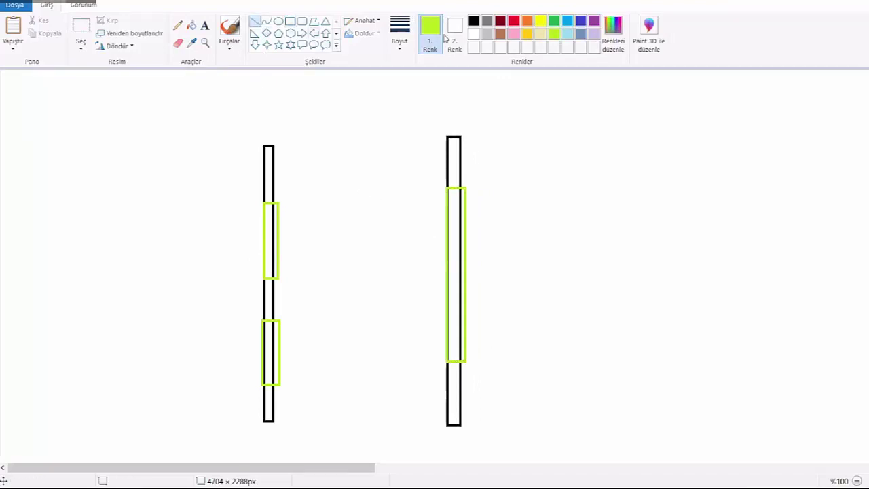
left_click(473, 20)
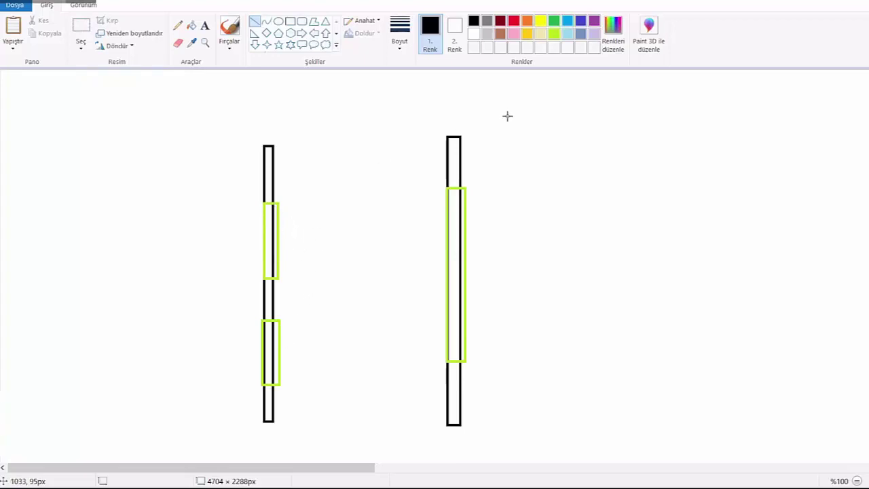
left_click(527, 34)
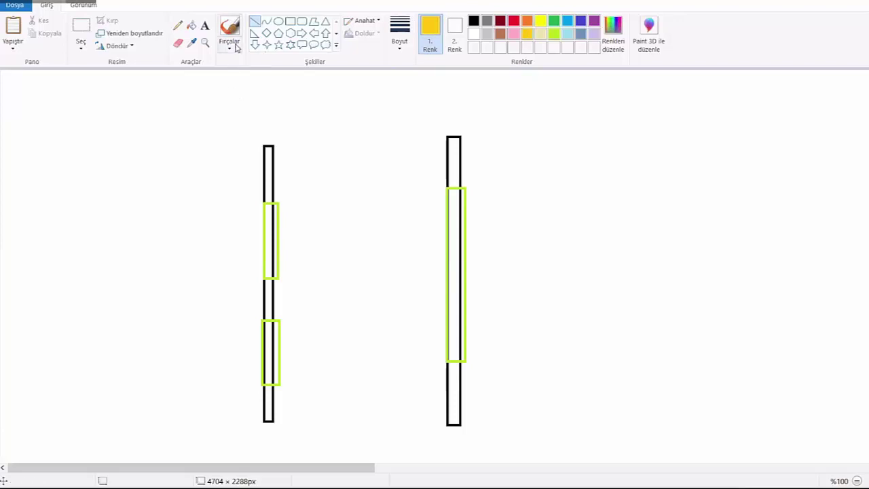
left_click_drag(230, 218, 311, 184)
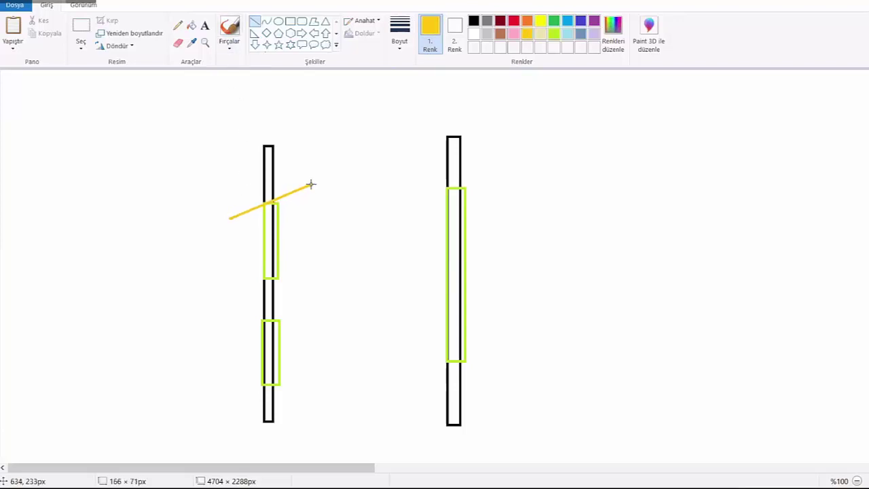
left_click_drag(231, 287, 329, 265)
left_click_drag(233, 337, 328, 299)
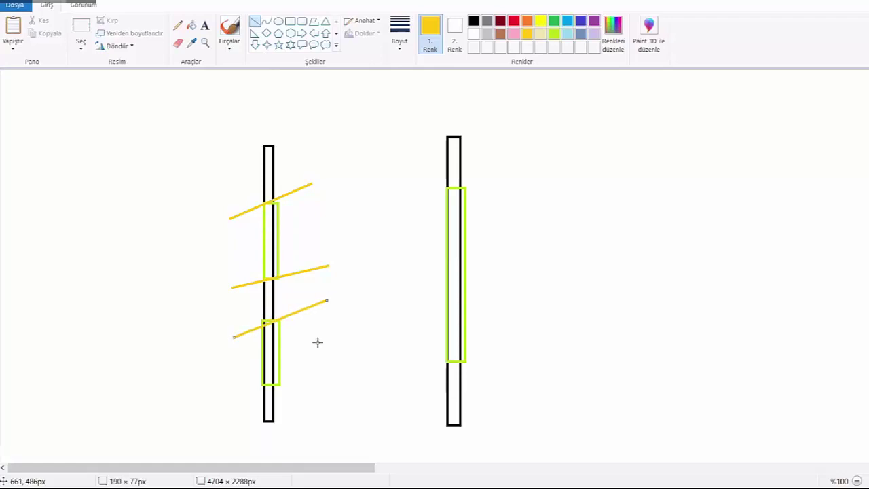
left_click(319, 343)
left_click_drag(234, 405, 328, 365)
left_click(378, 336)
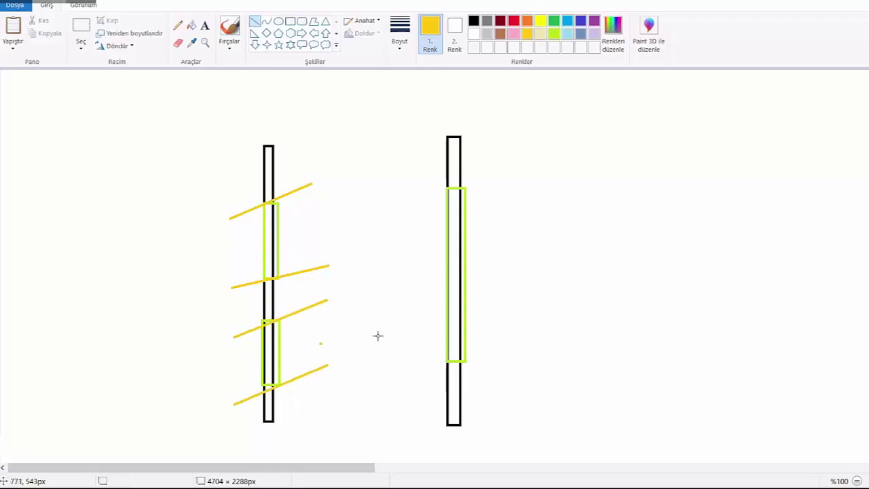
Draw two slanted gold lines across the second bore hole at the ends of its long green interval.
mouse_move(404, 204)
left_mouse_down()
mouse_move(481, 174)
mouse_move(512, 173)
left_mouse_up()
left_click(421, 355)
left_click_drag(416, 378, 538, 337)
left_click(553, 268)
Label the first bore hole's upper green interval 12 and its lower green interval 8.5.
left_click(204, 25)
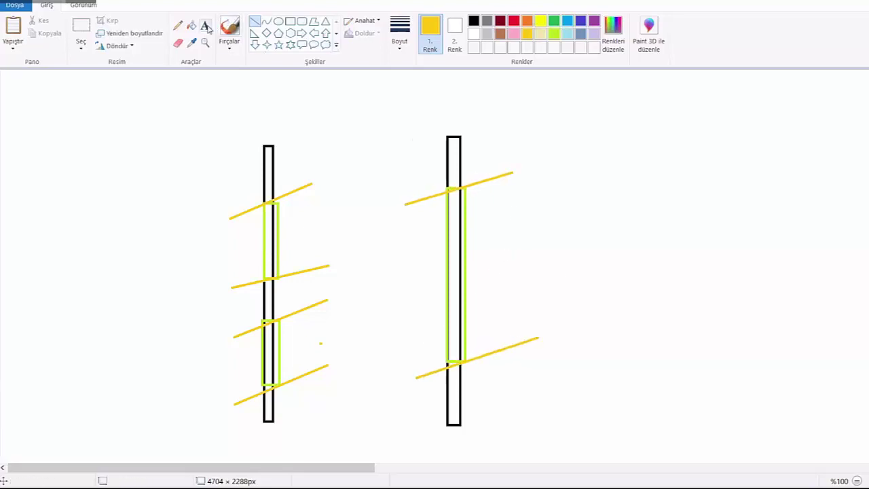
left_click(197, 239)
type("12")
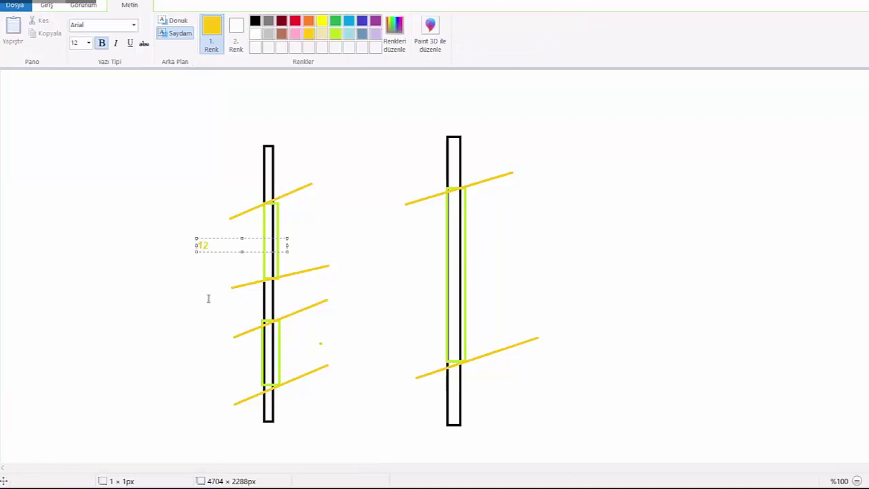
left_click(193, 359)
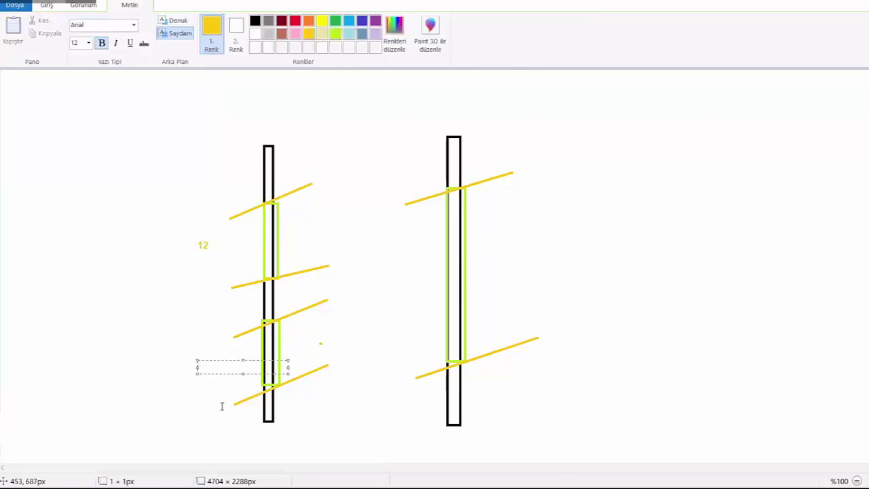
type("8.5")
left_click(374, 333)
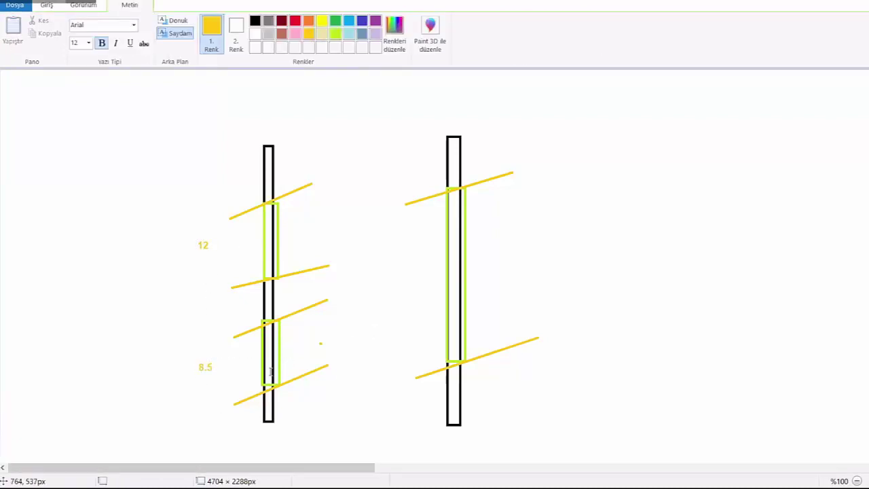
Label the second bore hole's long green interval 15, and set the drawing colour to black.
left_click(469, 215)
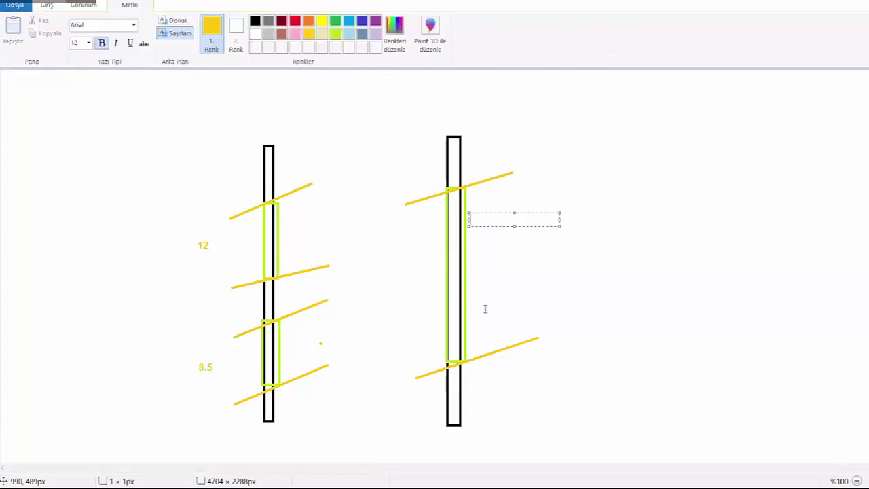
left_click_drag(497, 213, 511, 211)
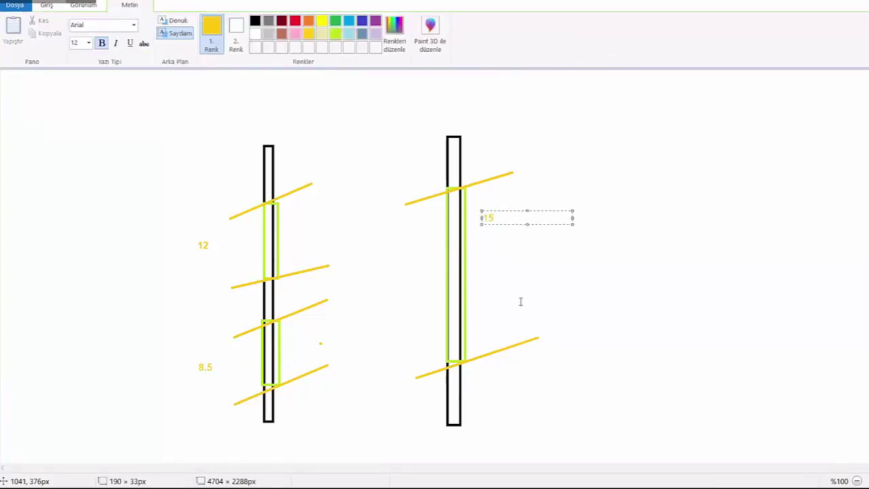
left_click(531, 360)
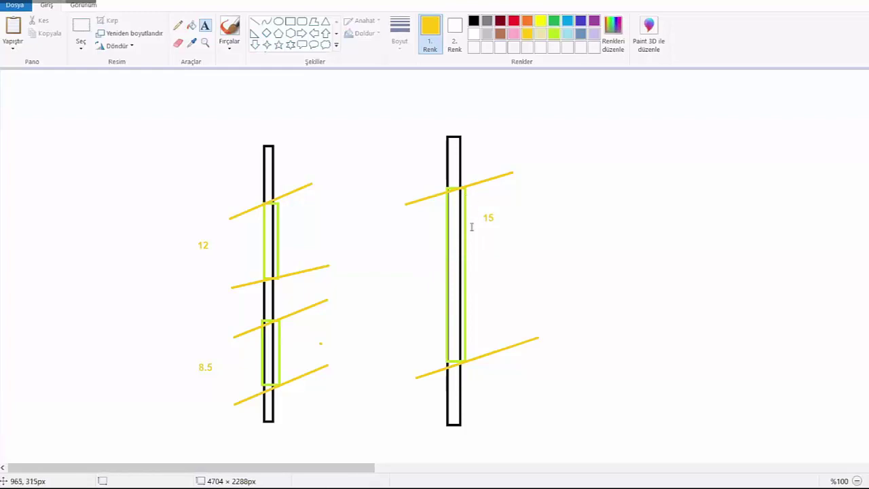
left_click(473, 20)
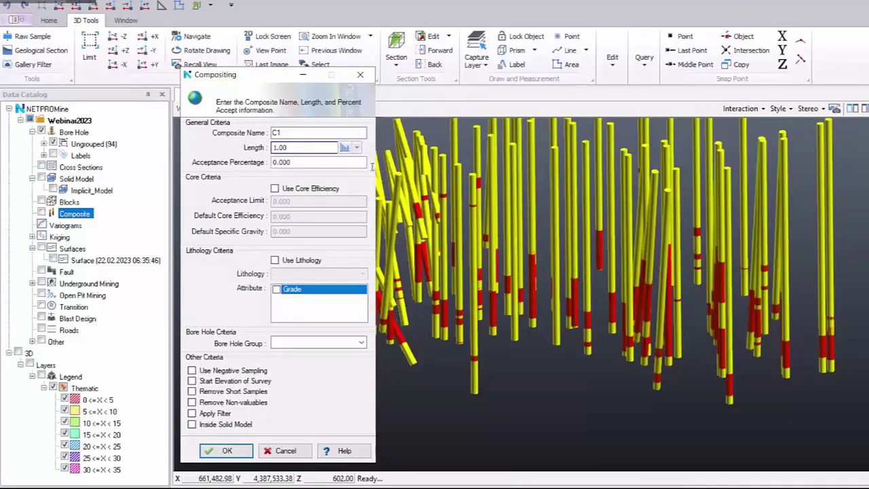
Switch to the Paint sketch and draw five parallel slanted black lines across the first bore hole's upper green interval.
key("alt+Tab")
left_click(256, 22)
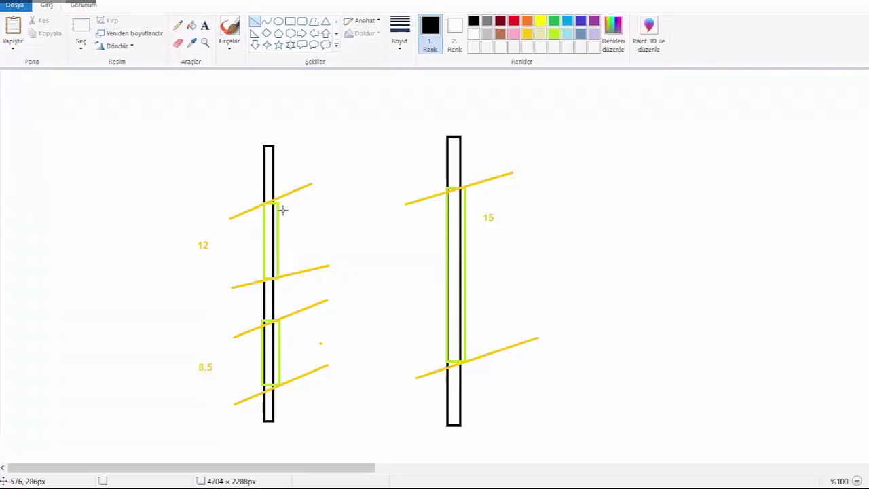
left_click_drag(230, 224, 315, 191)
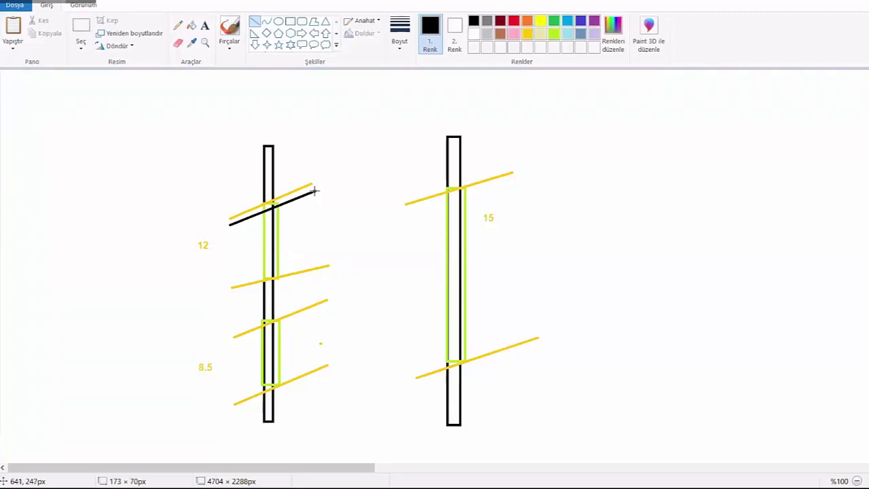
mouse_move(229, 233)
left_mouse_down()
mouse_move(313, 208)
mouse_move(319, 196)
left_mouse_up()
left_click_drag(235, 239, 324, 205)
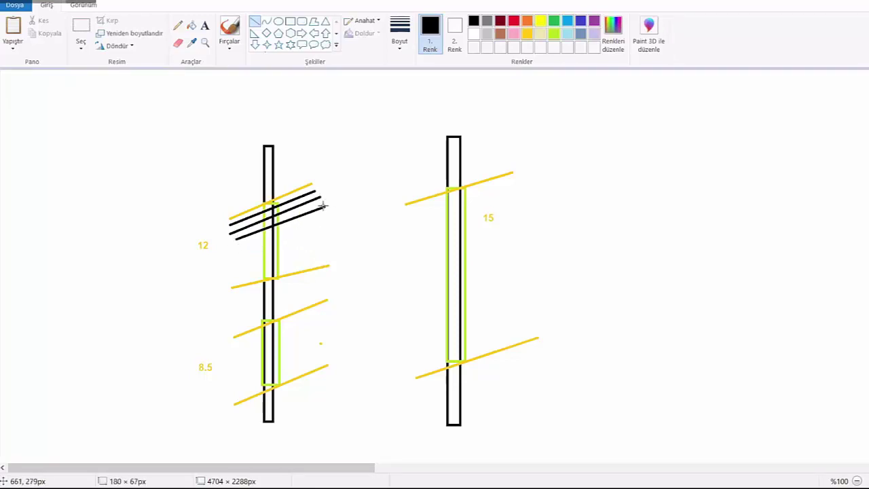
left_click(316, 237)
mouse_move(239, 252)
left_mouse_down()
mouse_move(329, 214)
mouse_move(240, 247)
left_mouse_up()
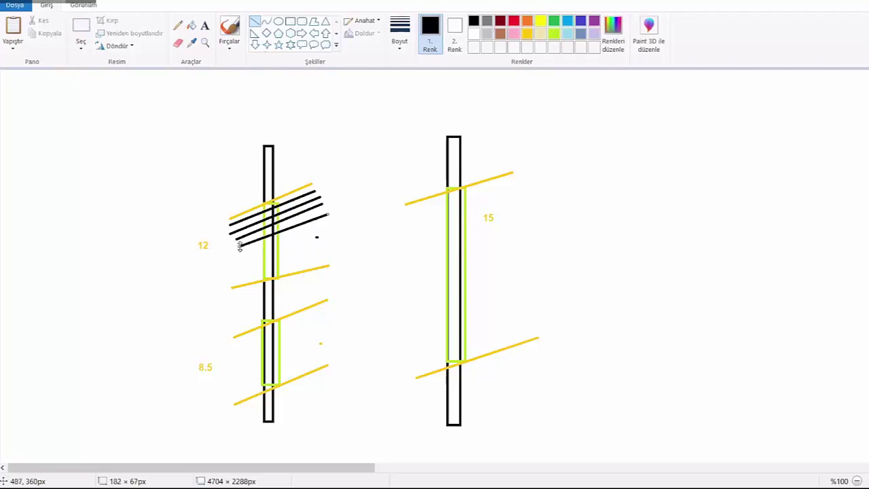
left_click_drag(329, 214, 327, 210)
left_click(333, 231)
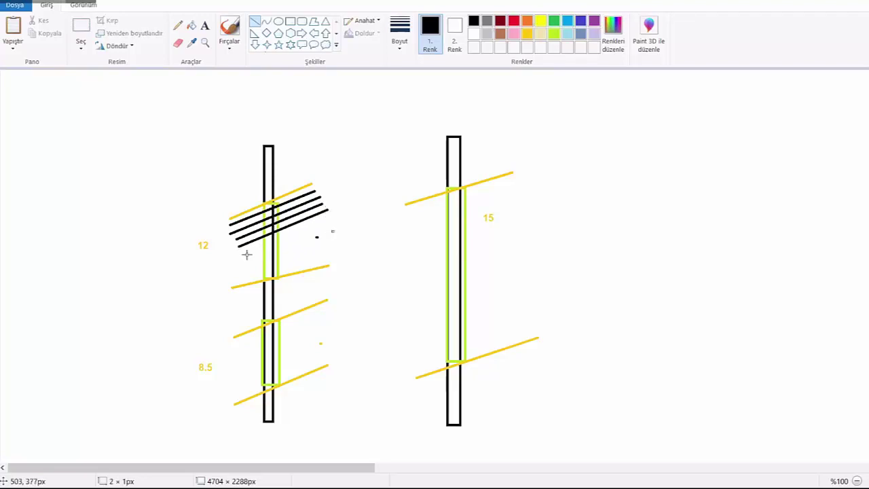
mouse_move(240, 254)
left_mouse_down()
mouse_move(339, 217)
mouse_move(329, 220)
left_mouse_up()
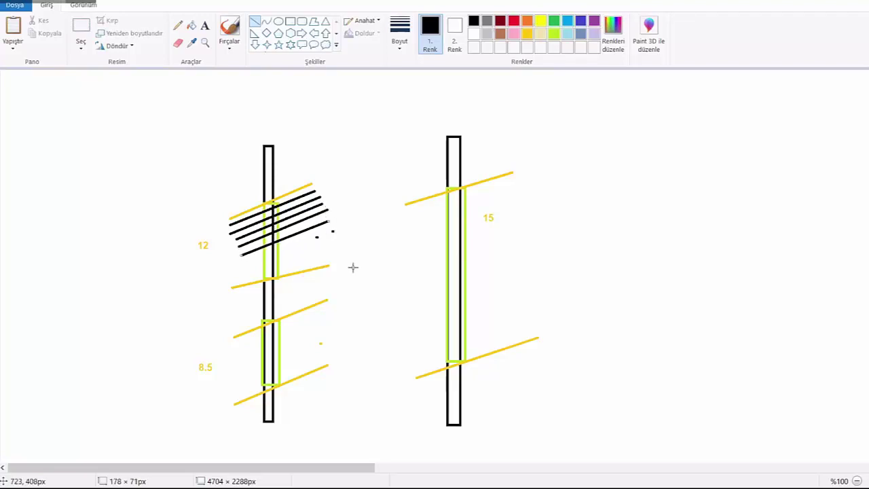
left_click(352, 267)
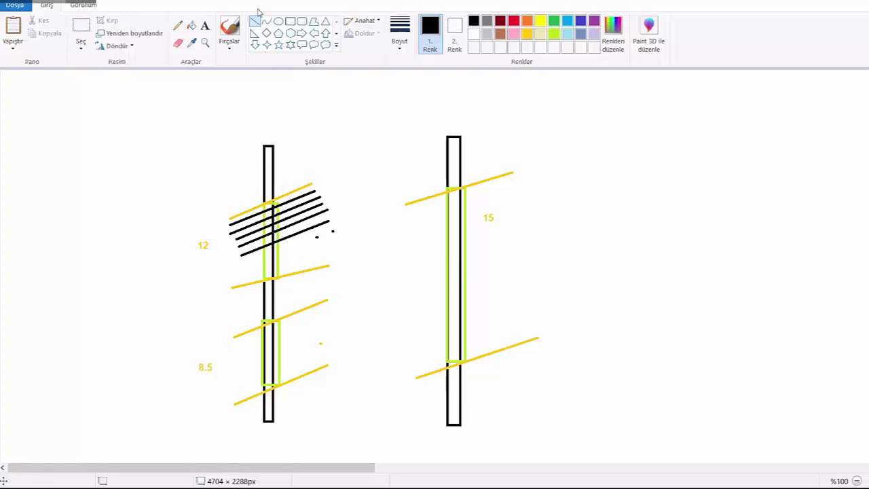
Add two more gold 12 labels beside the first bore hole, one above and one below the existing 12.
left_click(205, 27)
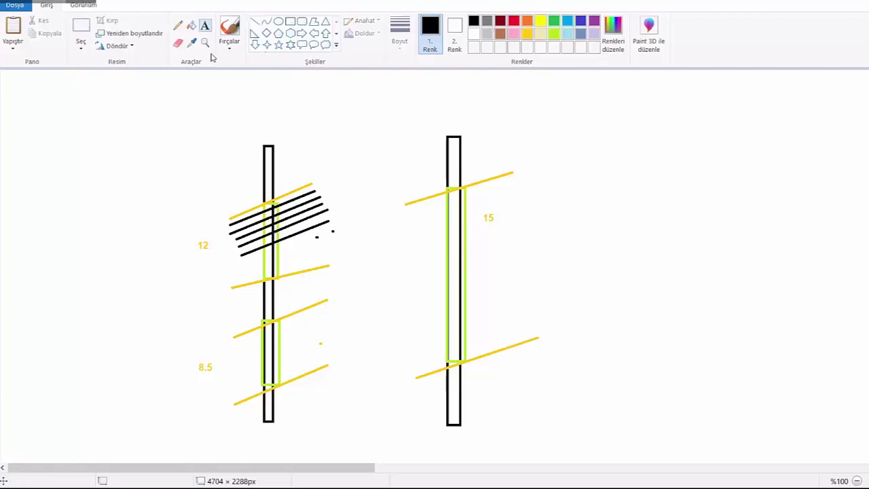
left_click(528, 34)
left_click(195, 232)
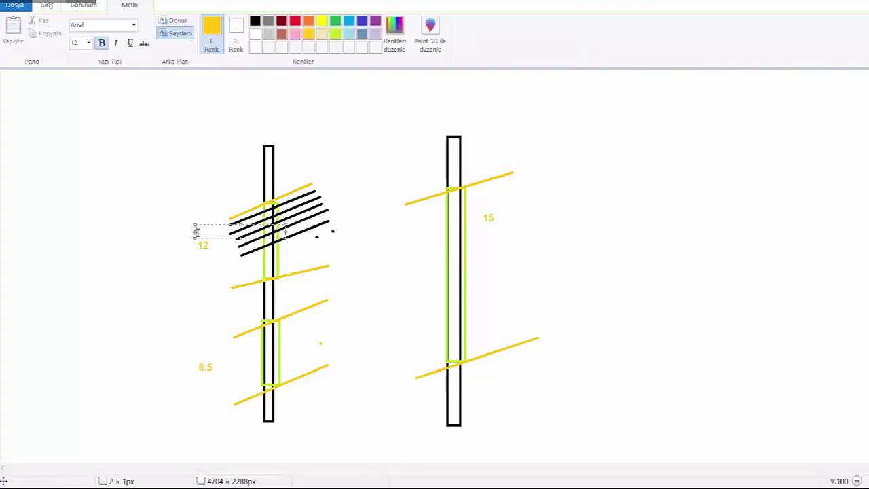
type("12")
left_click_drag(216, 224, 219, 223)
left_click(233, 251)
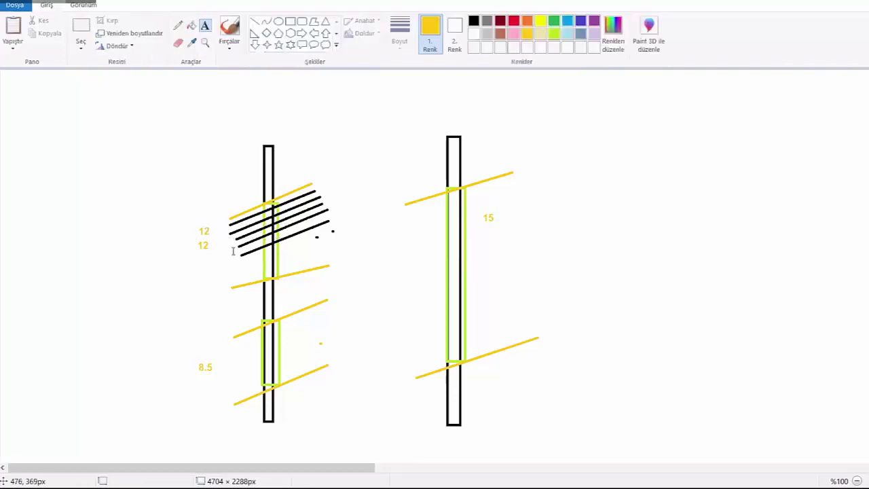
left_click(201, 264)
type("12")
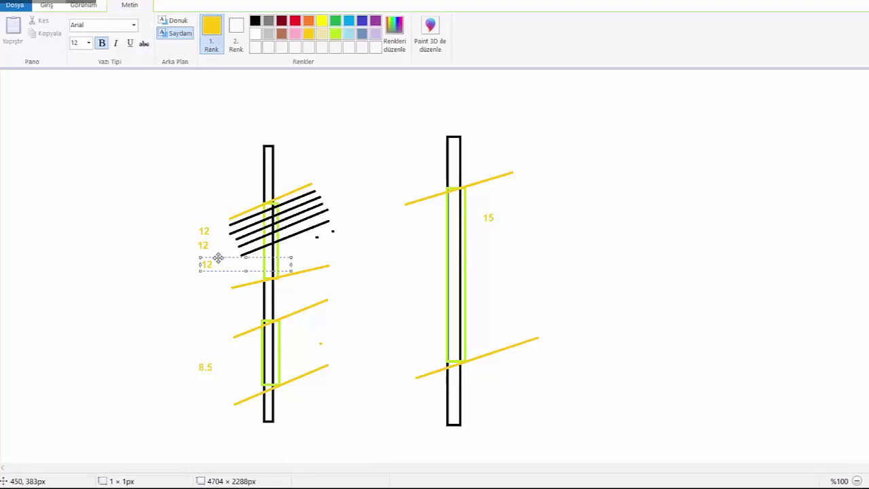
left_click_drag(217, 262, 213, 259)
left_click(259, 255)
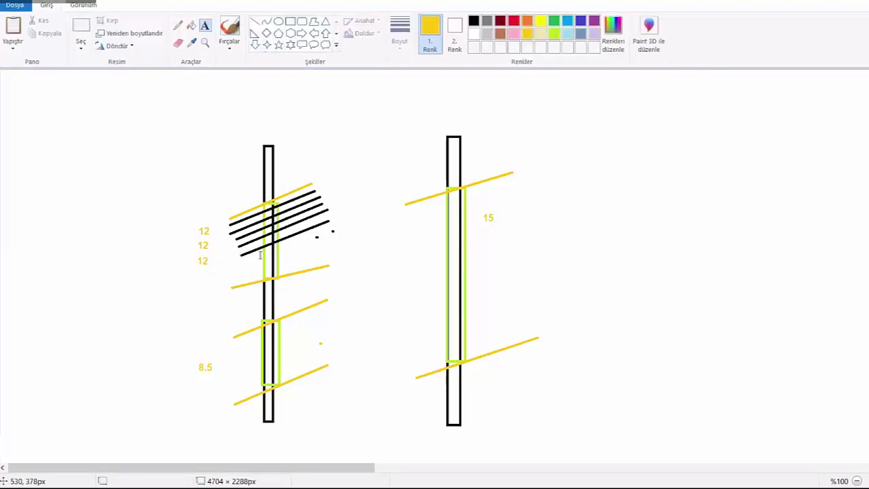
Trim both ends of the slanted lines on the first bore hole's upper interval by deleting the areas around them.
left_click(81, 28)
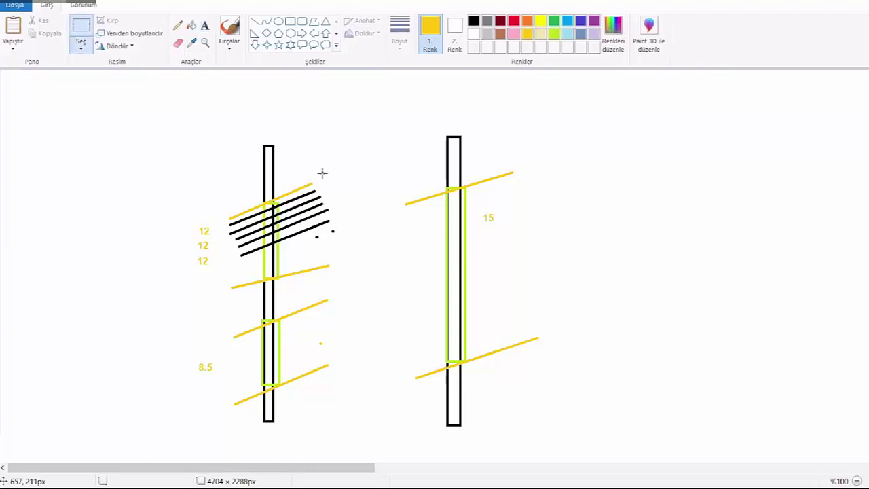
left_click_drag(310, 174, 354, 237)
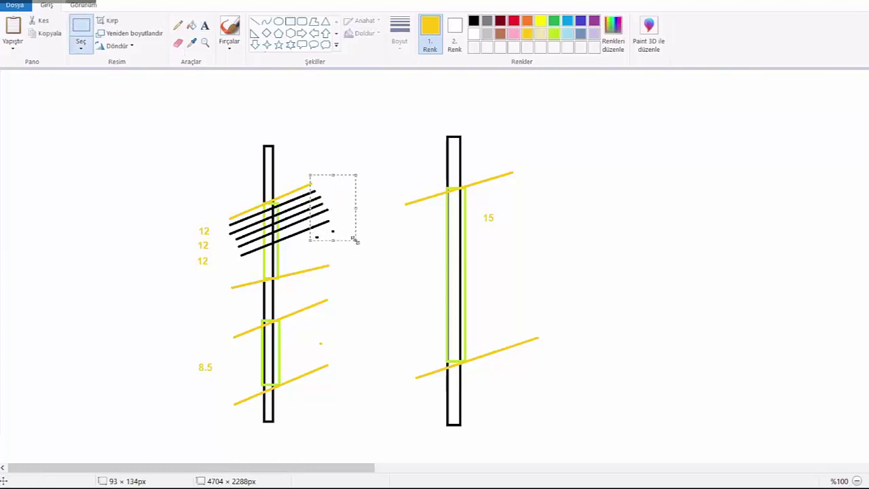
key("Delete")
left_click_drag(216, 205, 246, 264)
key("Delete")
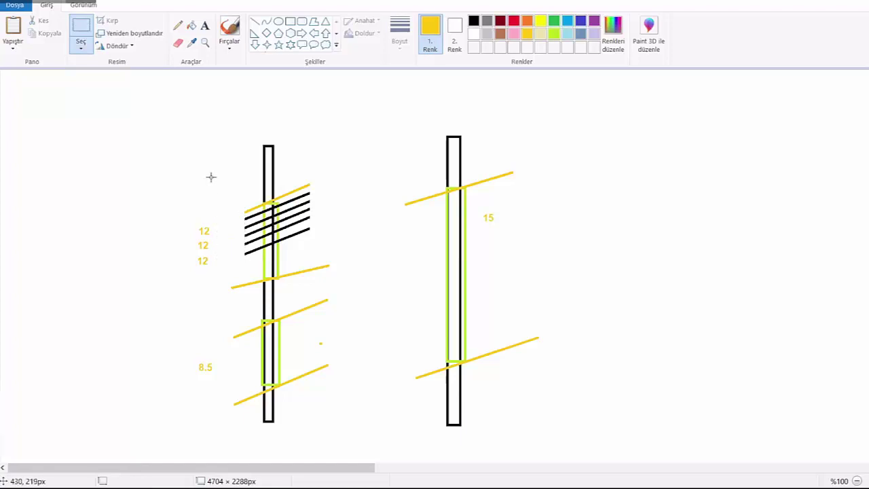
Draw two small black boxes between the bore holes, one at the upper interval's height and one at the lower's.
left_click(473, 21)
left_click(289, 21)
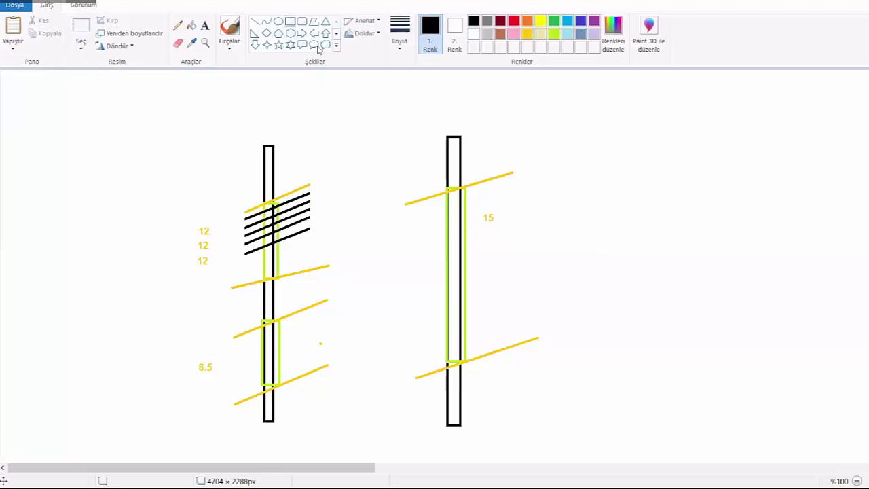
mouse_move(347, 221)
left_mouse_down()
mouse_move(369, 252)
mouse_move(380, 251)
left_mouse_up()
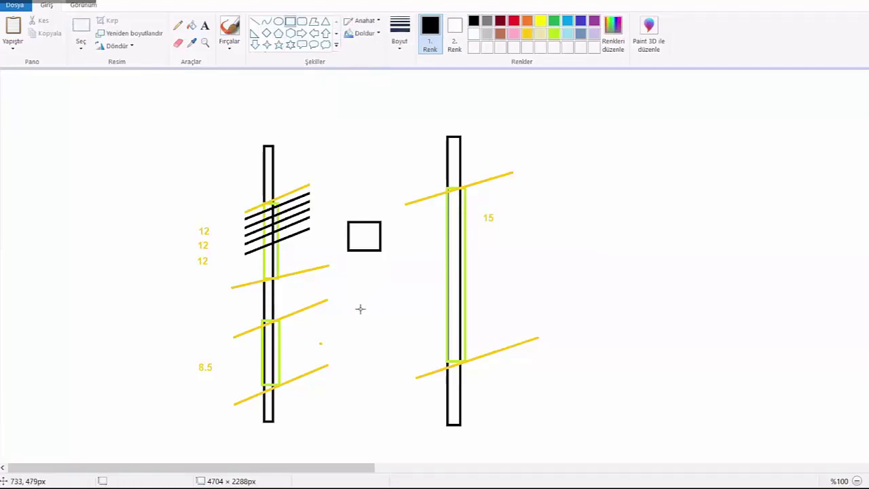
left_click_drag(355, 303, 390, 339)
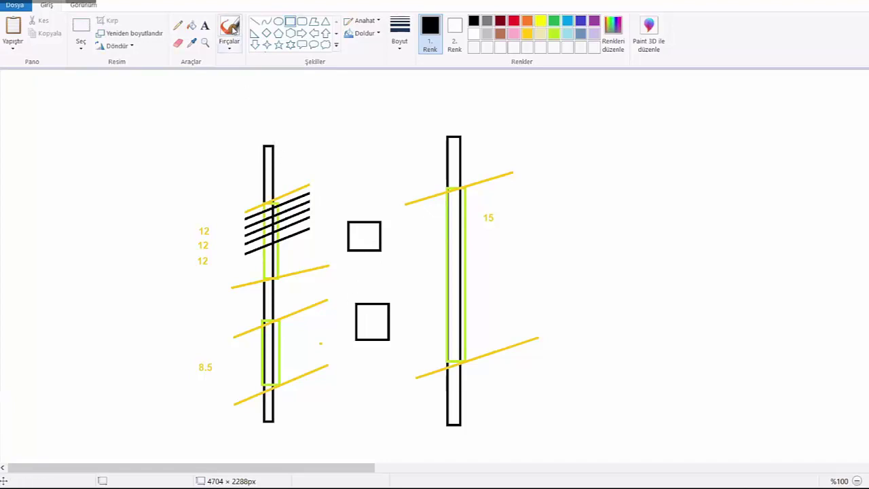
Draw light turquoise lines linking both boxes to the two bore holes, using three lines from the first hole's lower green interval.
left_click(254, 21)
left_click(567, 34)
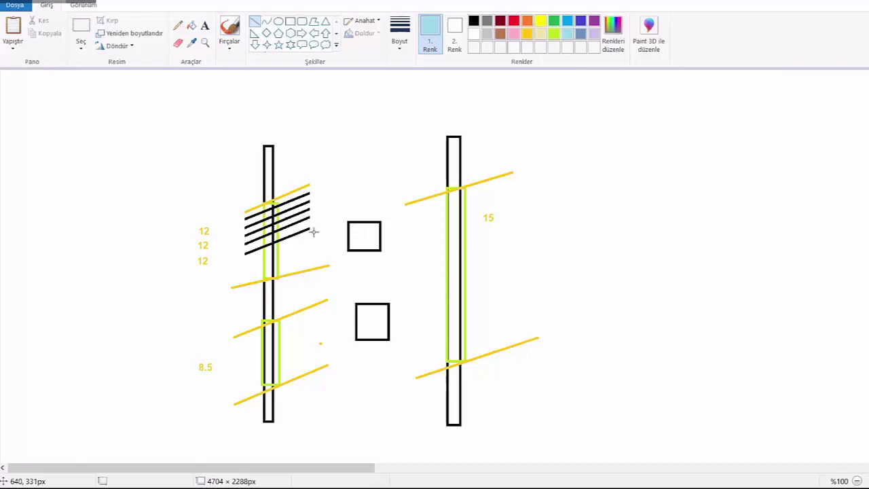
left_click_drag(310, 231, 345, 231)
left_click_drag(386, 230, 443, 228)
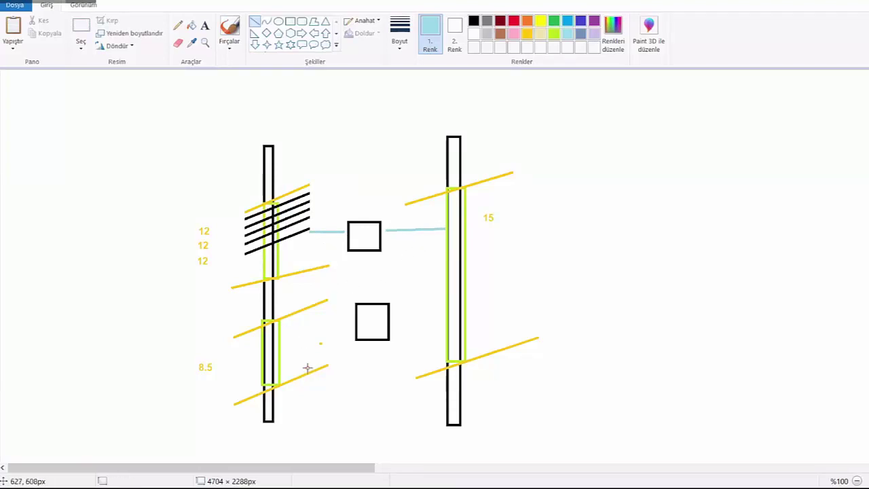
left_click_drag(279, 322, 347, 319)
left_click_drag(441, 315, 396, 316)
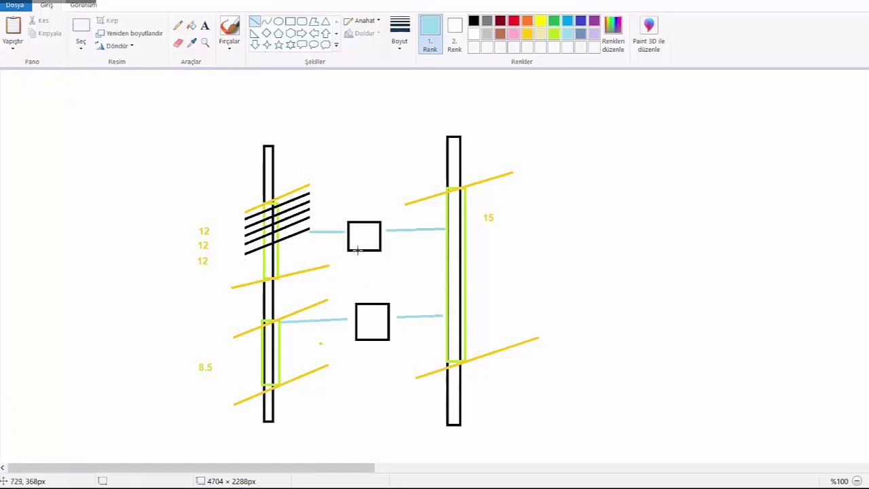
left_click_drag(281, 330, 343, 328)
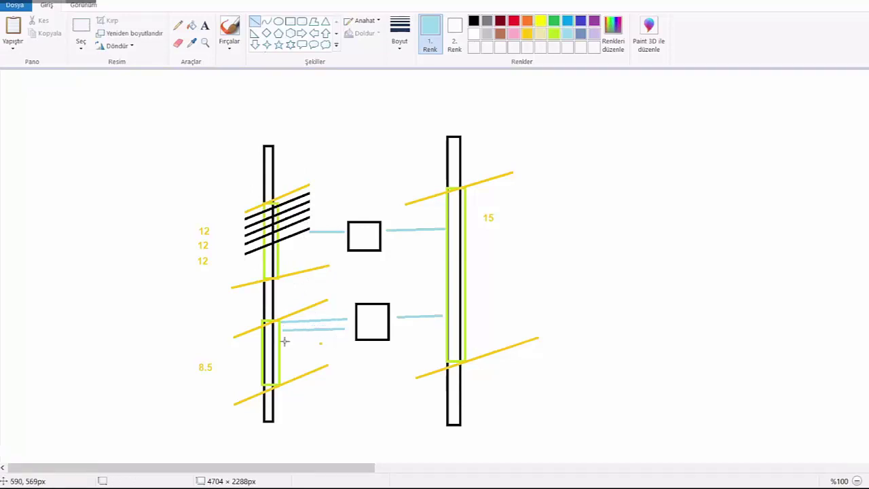
left_click_drag(283, 339, 339, 338)
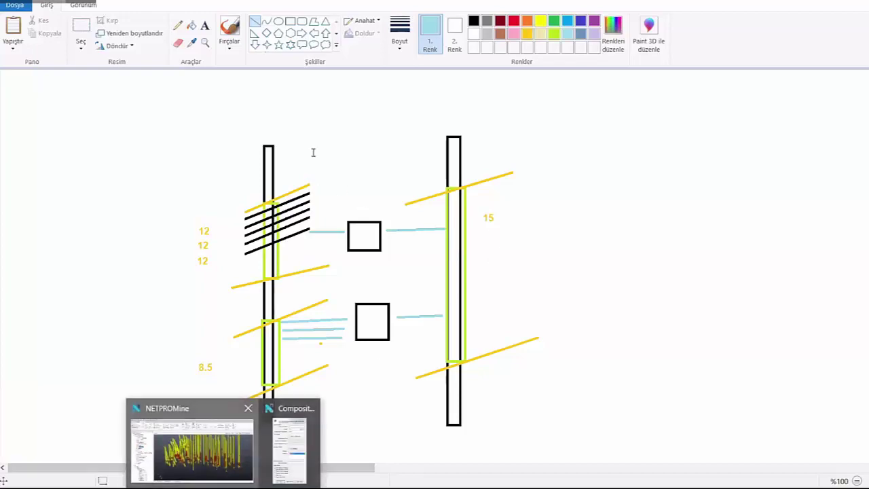
Switch to NETPROMine and set the composite's acceptance percentage to 25.000.
key("alt+Tab")
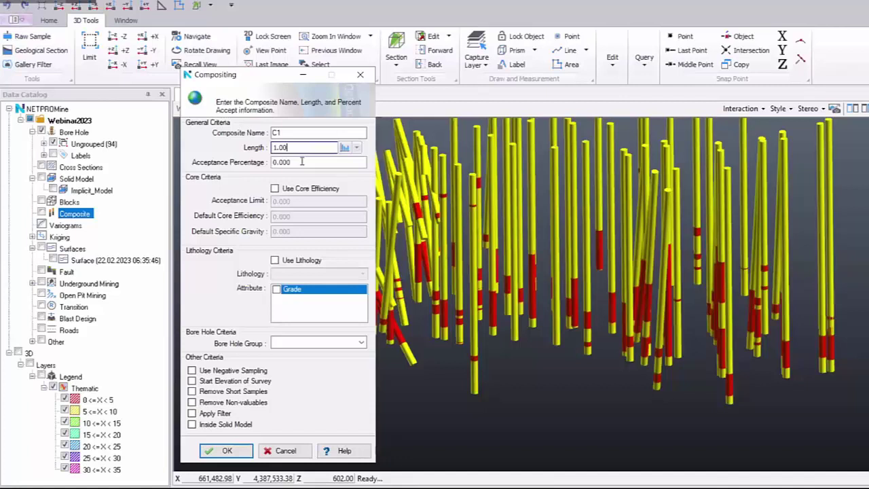
key("Tab")
type("25.000")
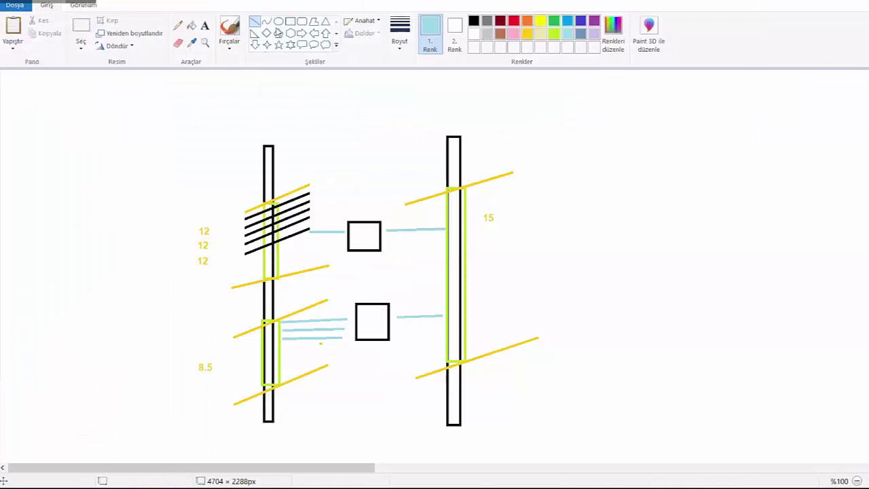
Back in the Paint sketch, draw a tall narrow brown rectangle beyond the second bore hole and label it 7.25.
left_click(500, 34)
left_click(290, 22)
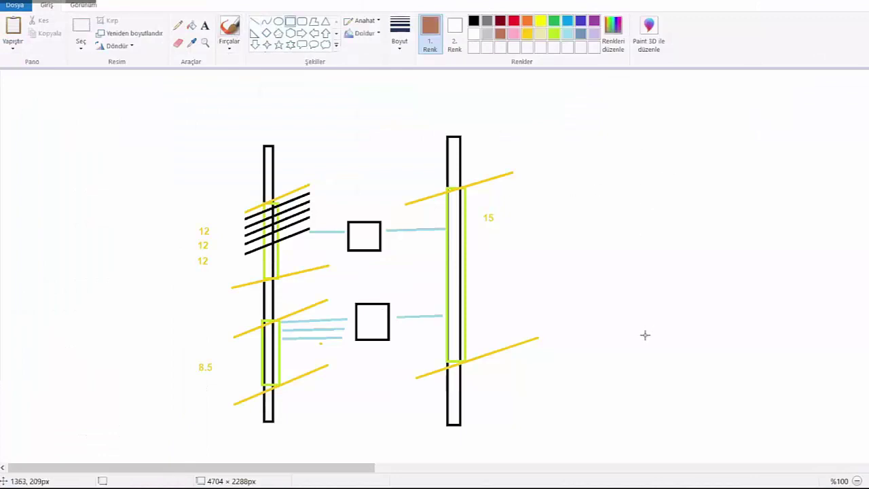
left_click_drag(633, 147, 647, 351)
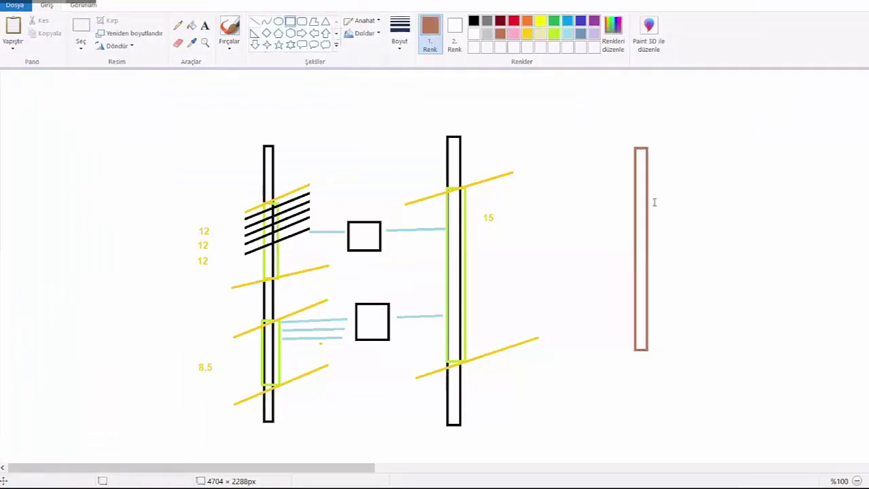
left_click(677, 202)
type("7.25")
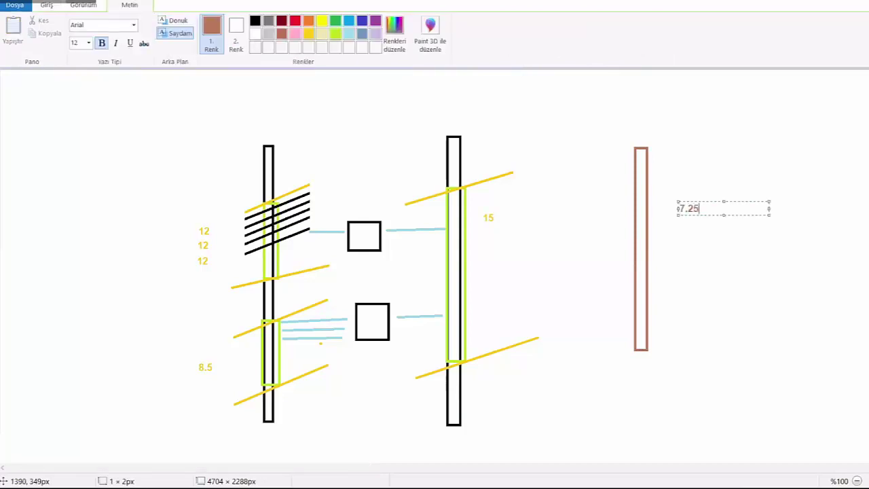
left_click(691, 195)
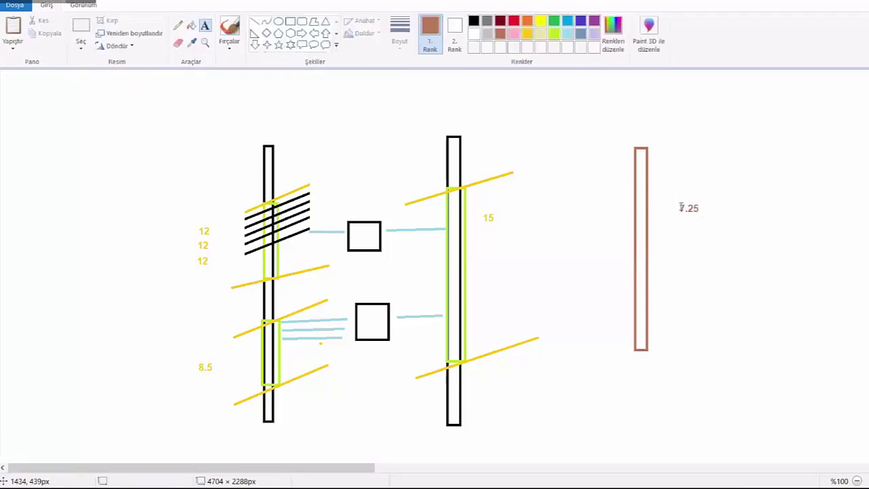
Draw seven horizontal black lines extending outward from the brown bore hole, spaced down its length to mark samples.
left_click(253, 21)
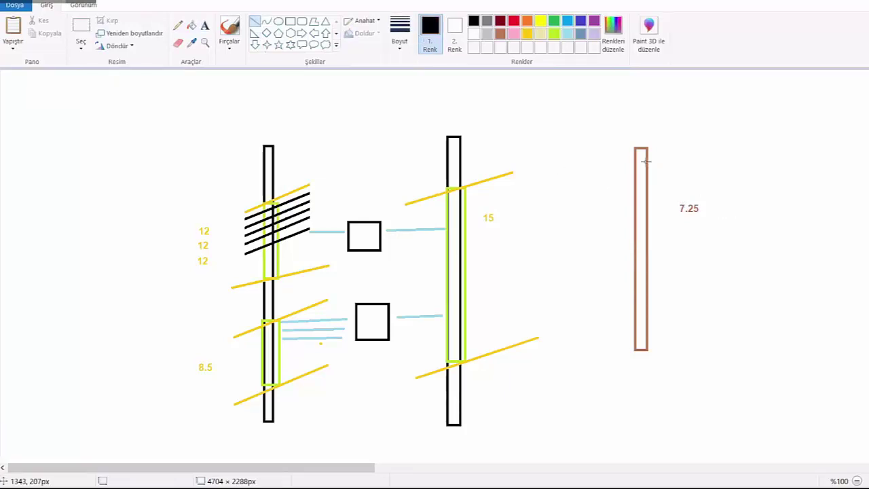
left_click_drag(640, 150, 730, 150)
left_click(720, 183)
left_click_drag(641, 168, 727, 167)
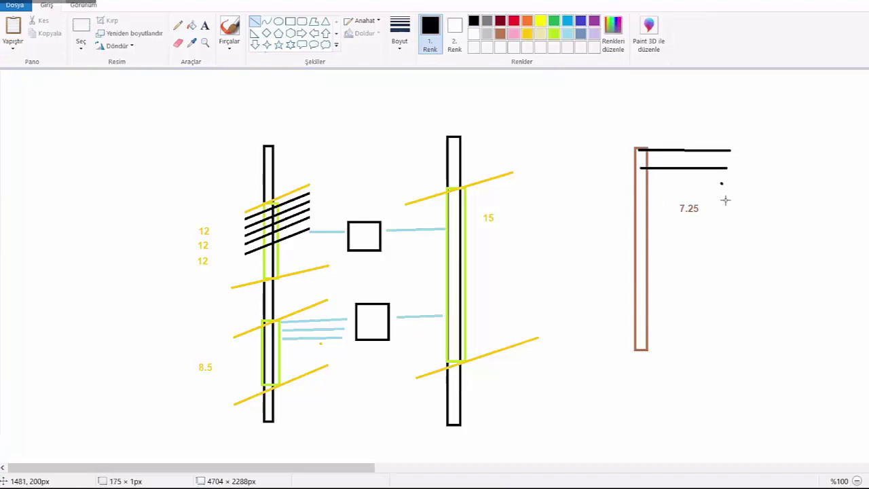
left_click(722, 199)
left_click_drag(640, 197, 733, 198)
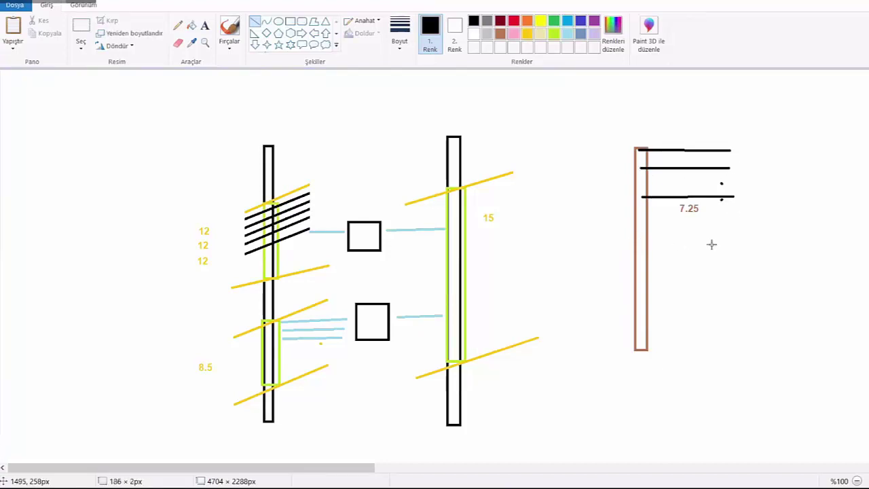
left_click_drag(641, 241, 735, 241)
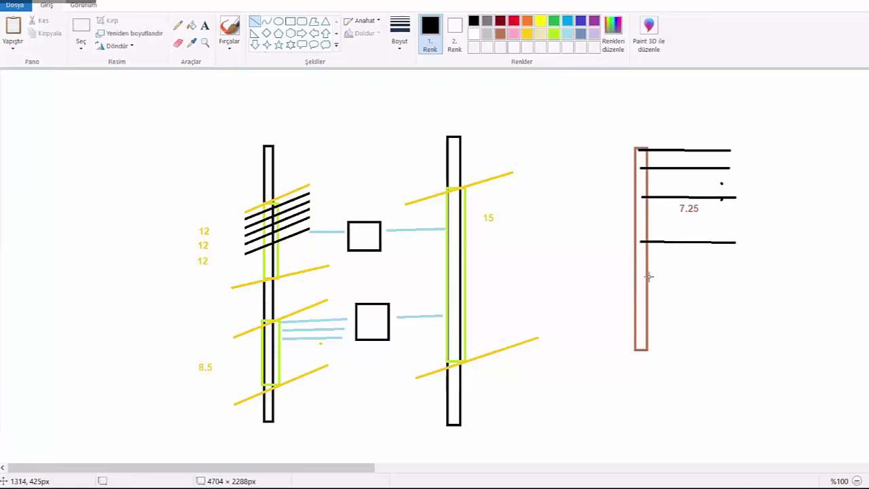
left_click_drag(644, 277, 738, 277)
mouse_move(642, 314)
left_mouse_down()
mouse_move(752, 314)
mouse_move(745, 318)
left_mouse_up()
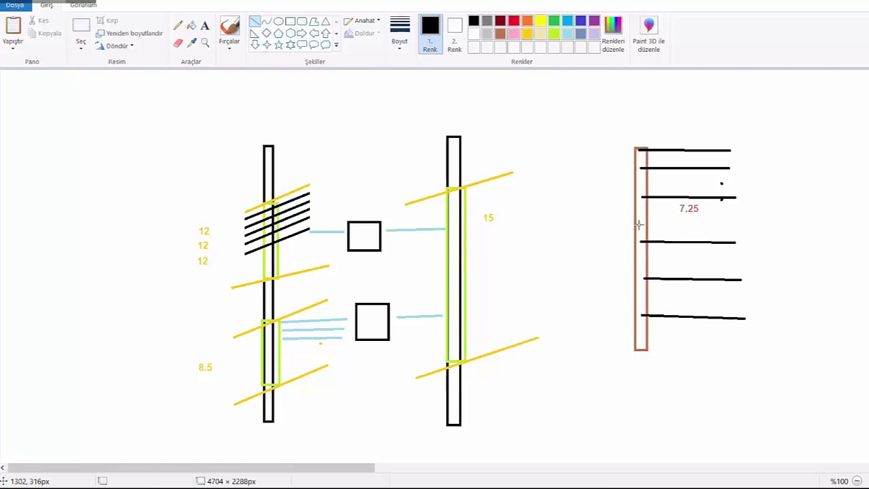
left_click_drag(638, 223, 737, 224)
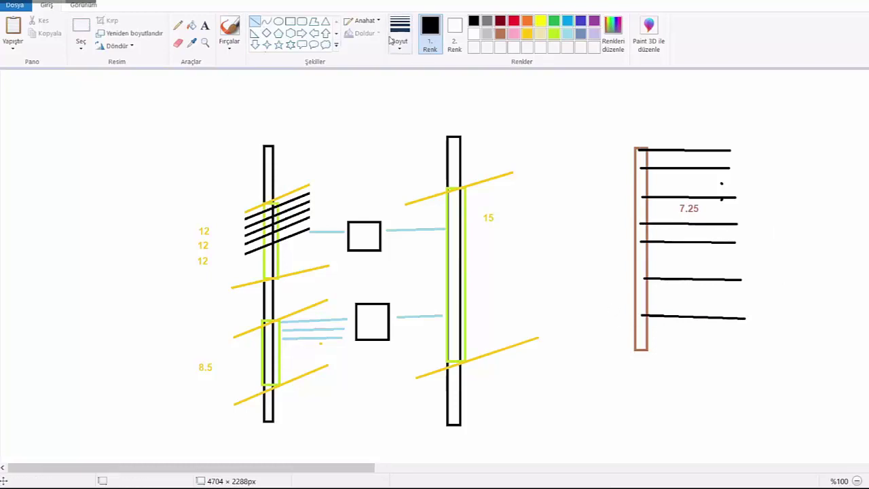
Draw a black rectangle around the lower end of the brown bore hole.
left_click(290, 21)
left_click_drag(620, 316, 639, 340)
left_click(637, 296)
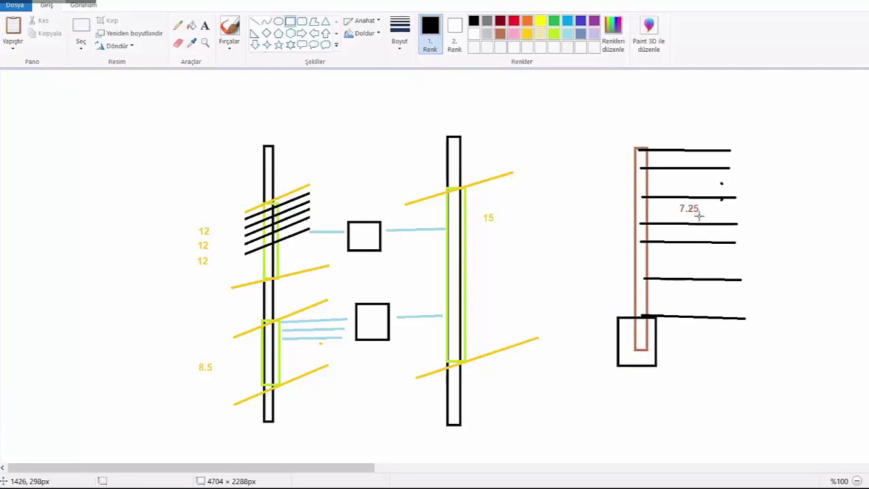
left_click(255, 22)
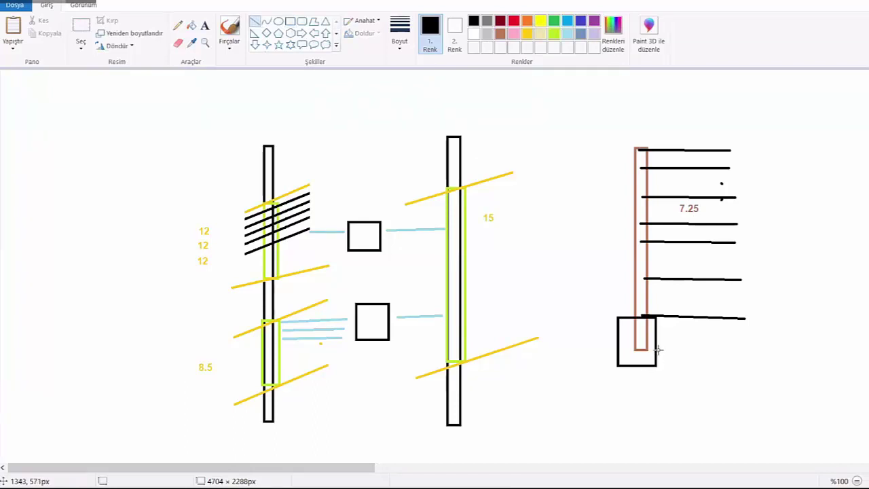
left_click_drag(640, 348, 745, 351)
left_click(789, 374)
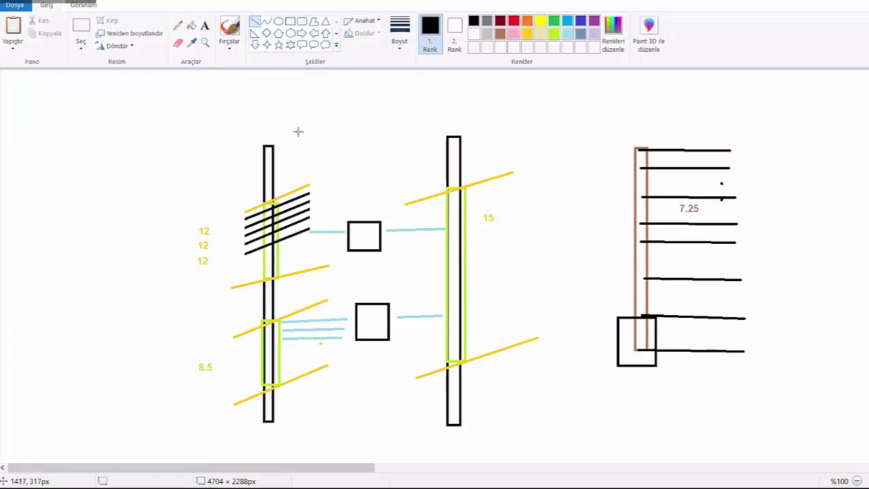
key("ctrl+z")
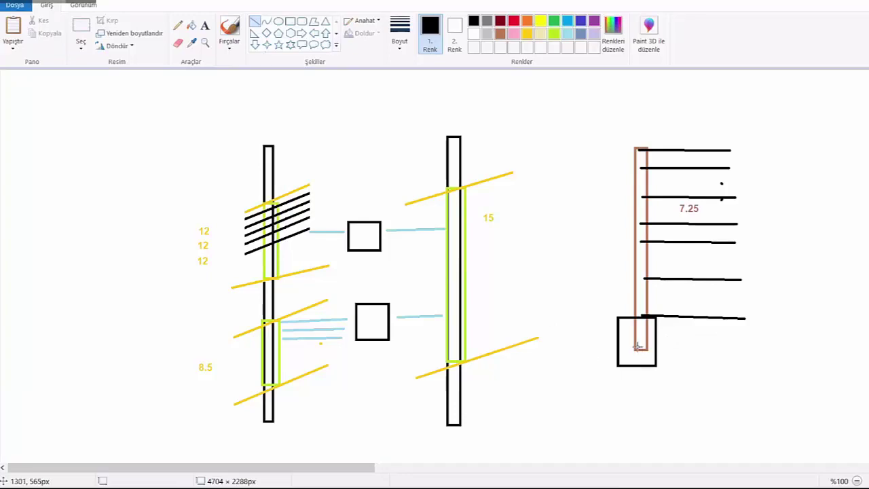
Draw a black sample line outward from the brown hole's lower end, and a 22 × 609 px black bore hole between the second and brown holes.
left_click_drag(638, 348, 745, 351)
left_click(792, 297)
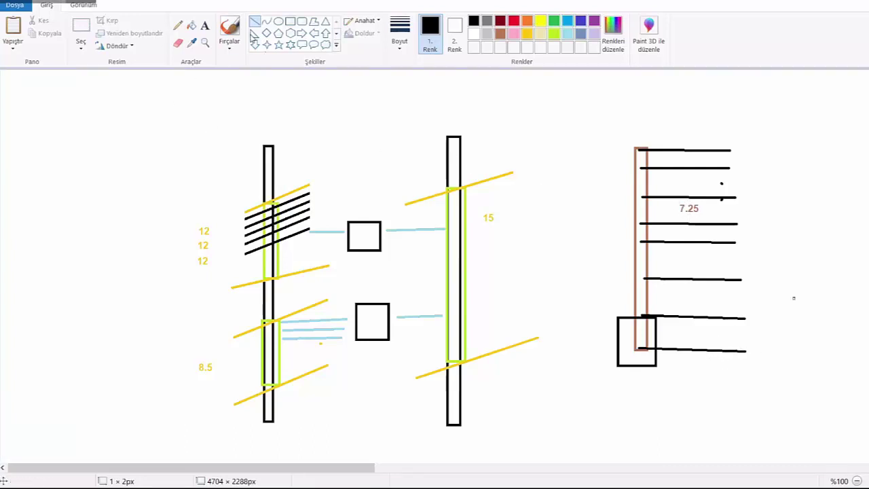
left_click(291, 21)
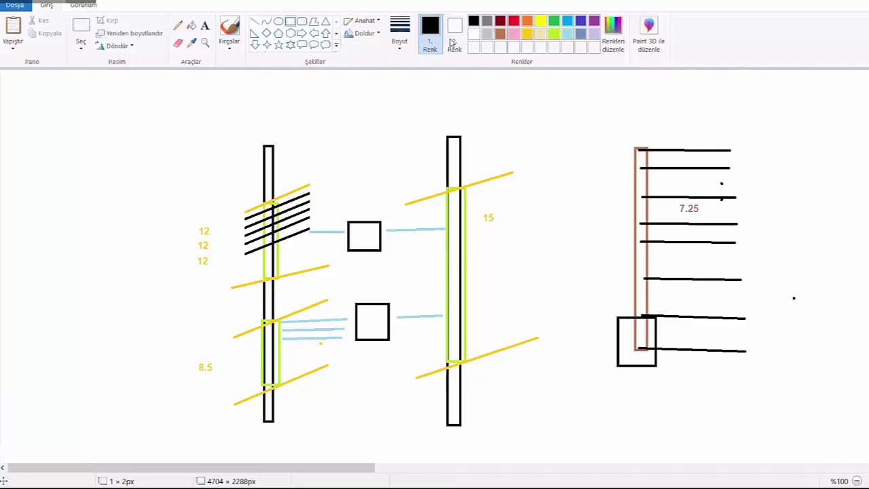
left_click_drag(545, 124, 557, 424)
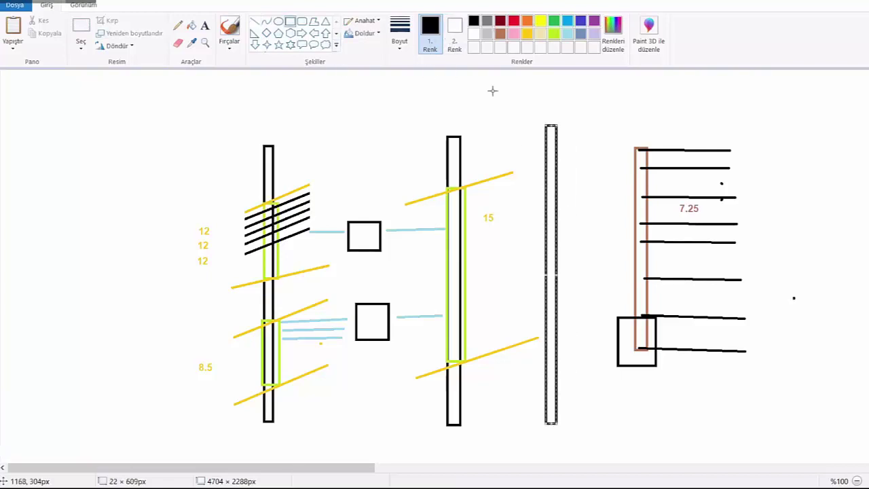
Mark a thin lime green interval across the new bore hole's upper part and draw a black line about 134 px long outward from it.
left_click(554, 34)
left_click_drag(541, 190, 570, 197)
left_click(255, 21)
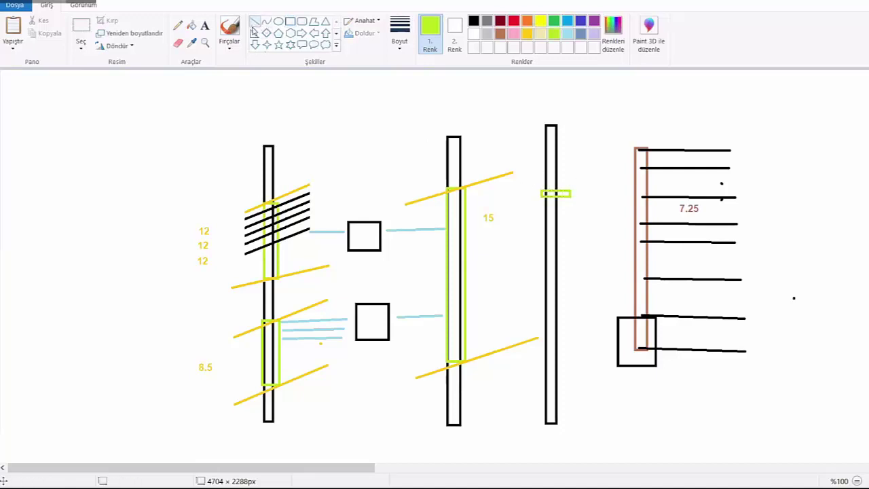
left_click(473, 20)
left_click_drag(541, 193, 609, 190)
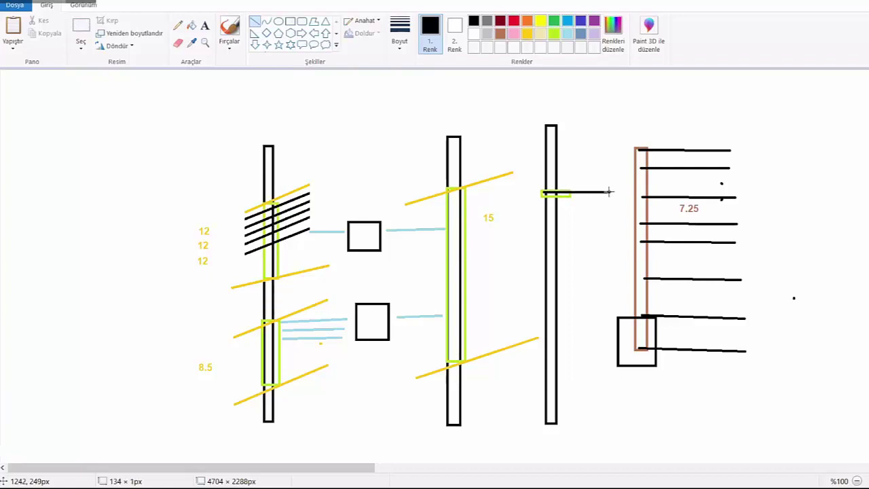
left_click(594, 209)
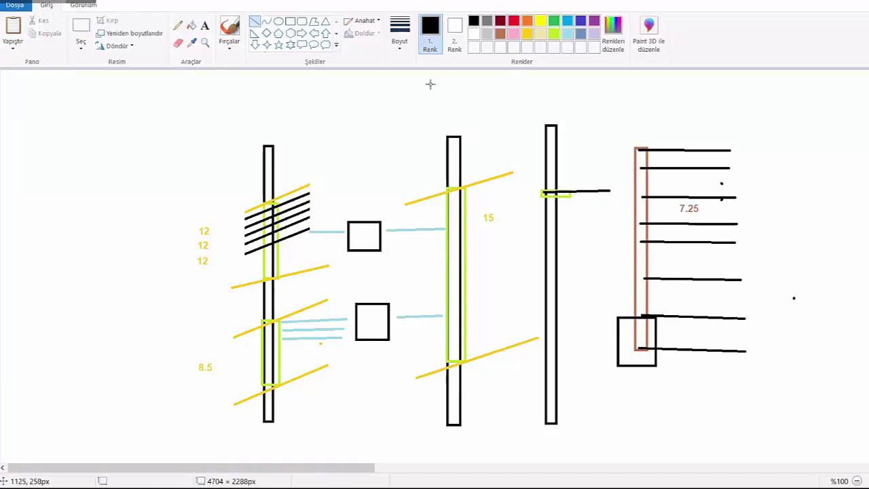
Label the new bore hole's black line with the gold text 14.
left_click(528, 35)
left_click(204, 25)
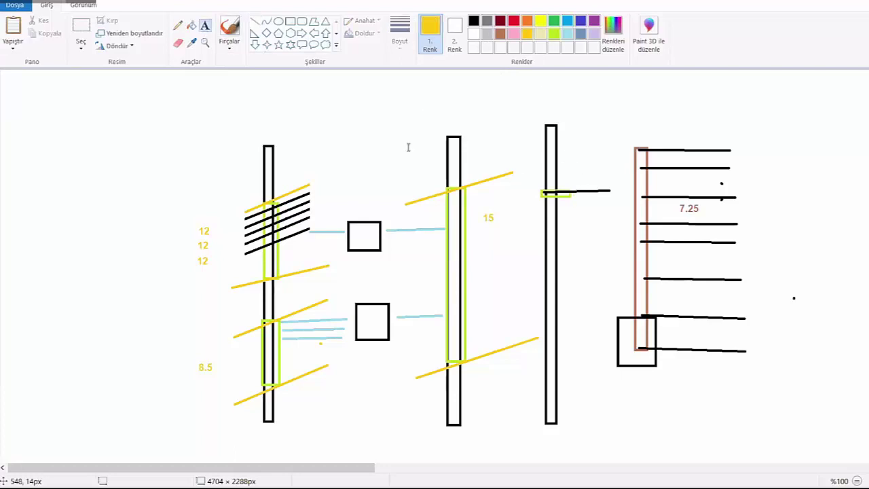
left_click(576, 171)
type("14")
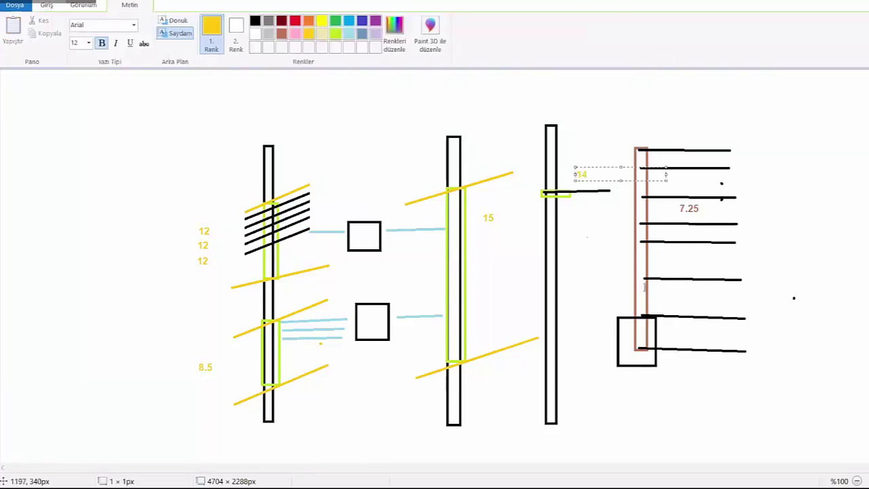
left_click(521, 229)
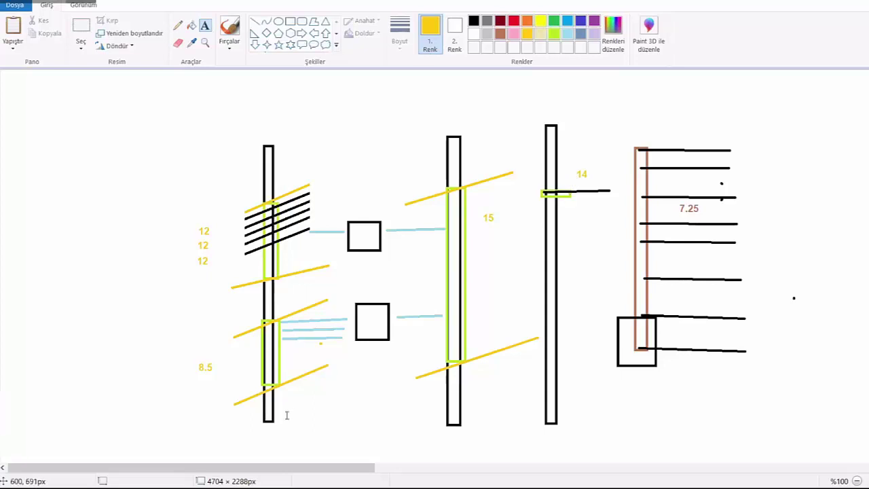
Switch to NETPROMine, include the Grade attribute and the Ungrouped bore hole group, and create the composite.
mouse_move(223, 488)
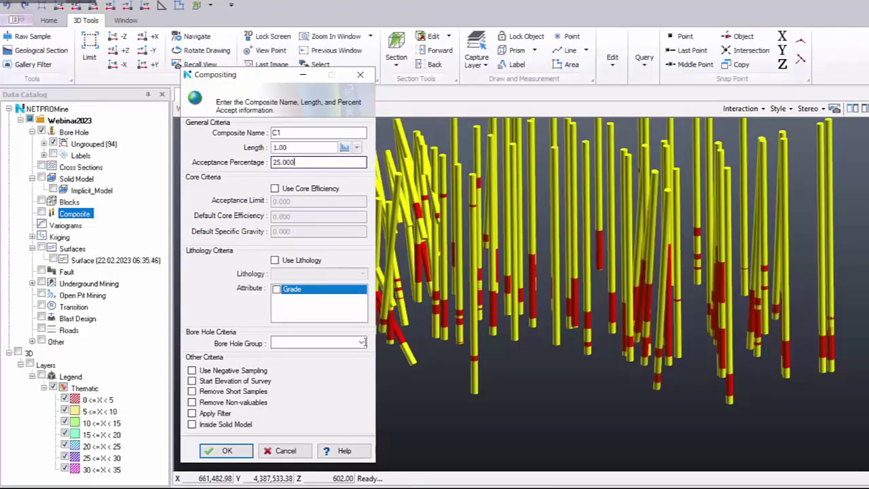
left_click(276, 289)
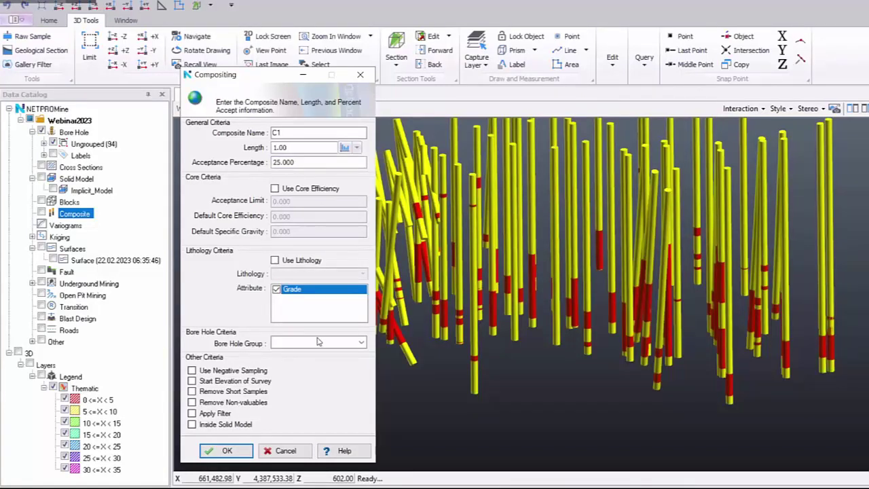
left_click(228, 344)
left_click(228, 344)
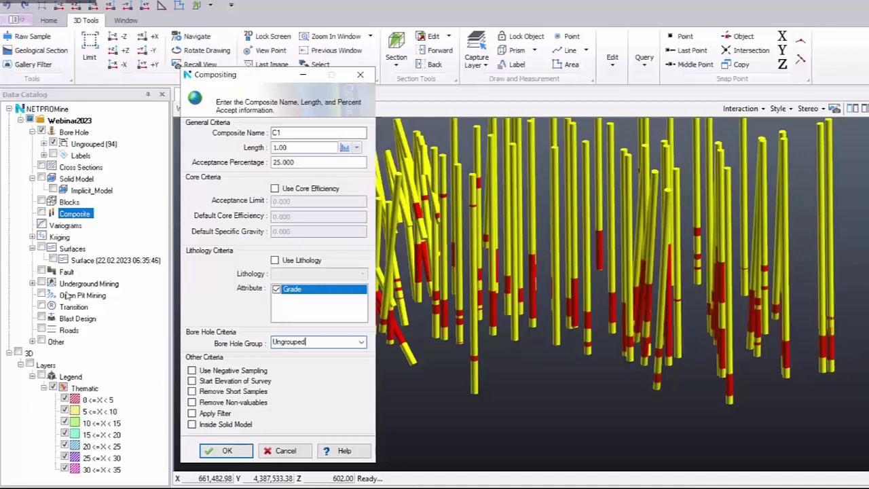
key("Return")
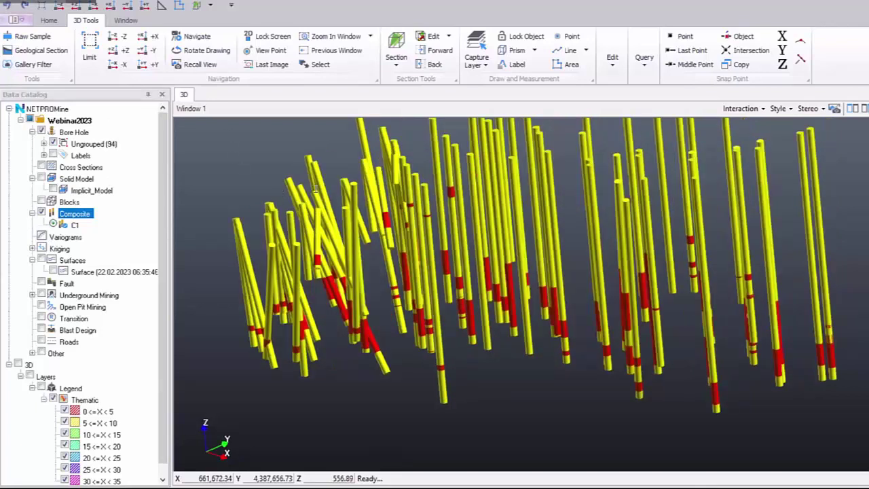
Set the composite display options to the Grade attribute with a composite remark length of 10.00.
key("shift+F10")
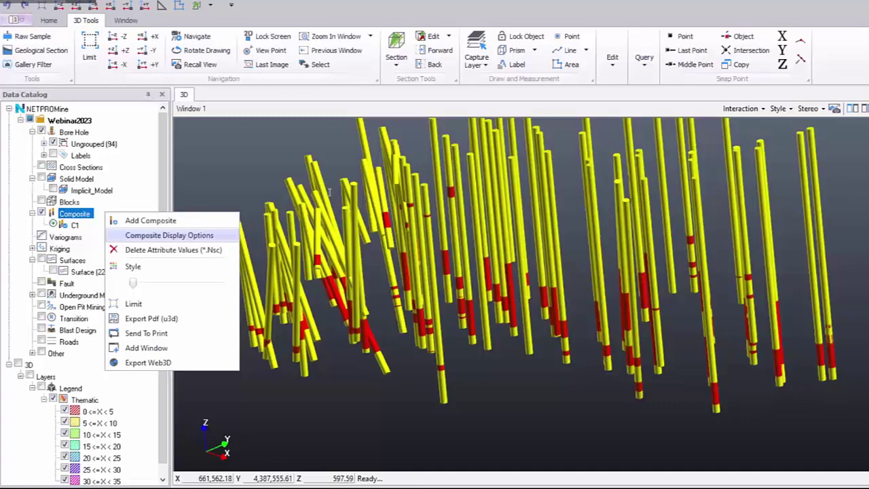
key("Return")
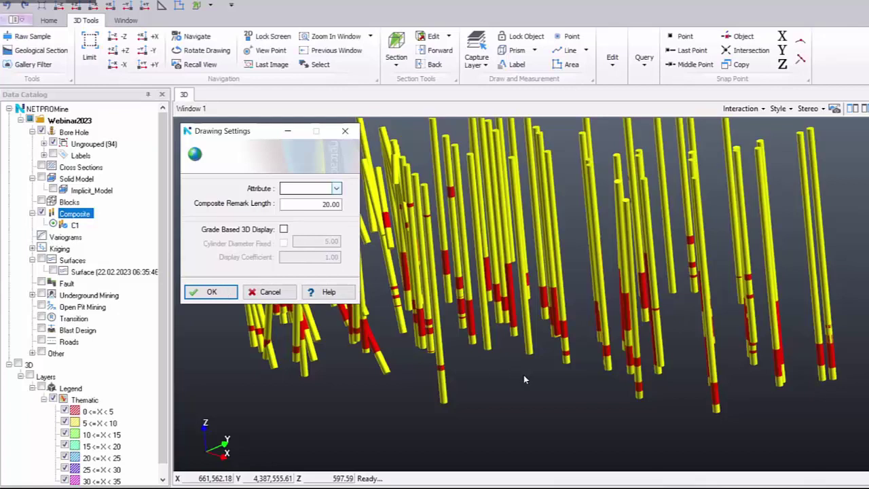
key("Down")
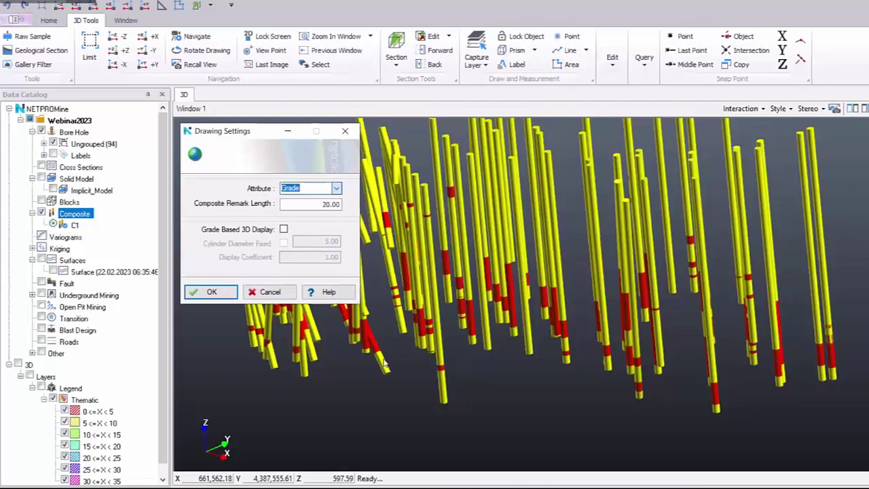
key("Tab")
type("10")
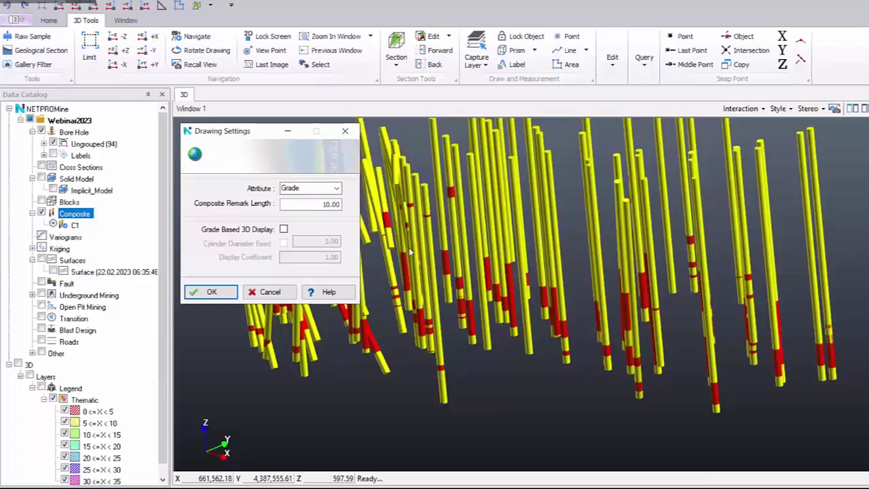
key("Return")
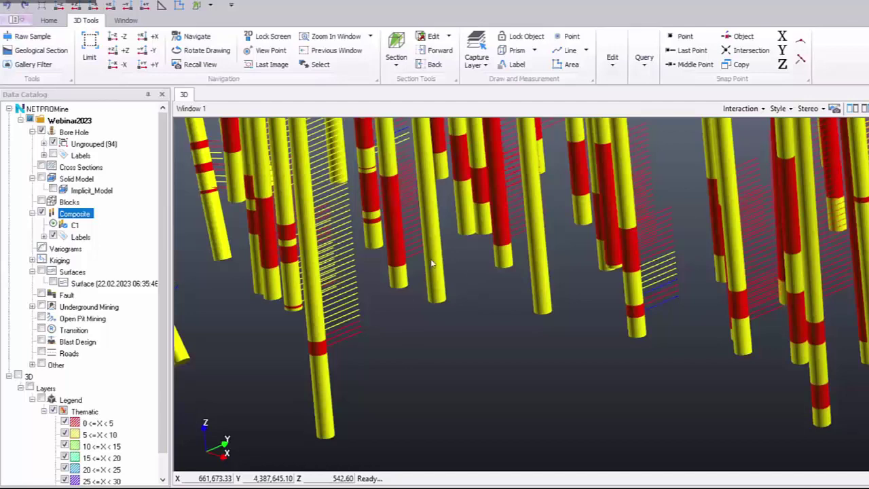
Examine the composite lines against the legend's grade ranges down to 20 <= X < 25, and hide the 3D layers.
scroll(514, 266, "up", 2)
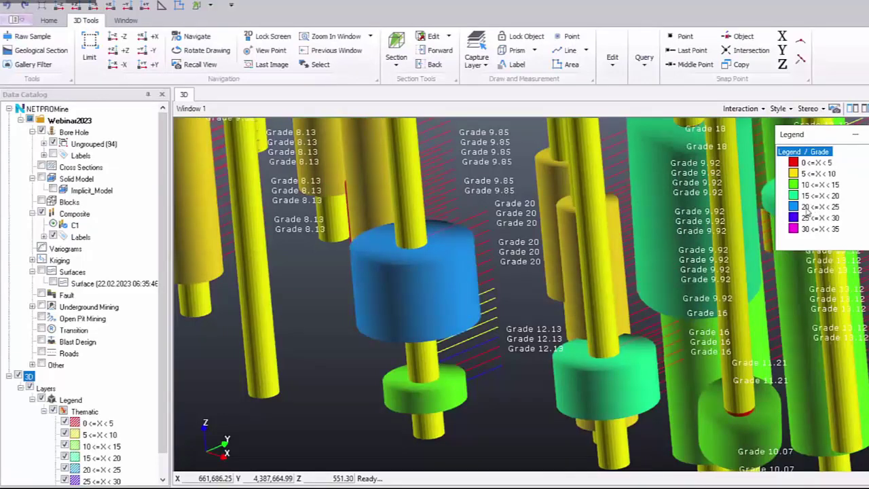
key("Down")
key("Down")
key("Down")
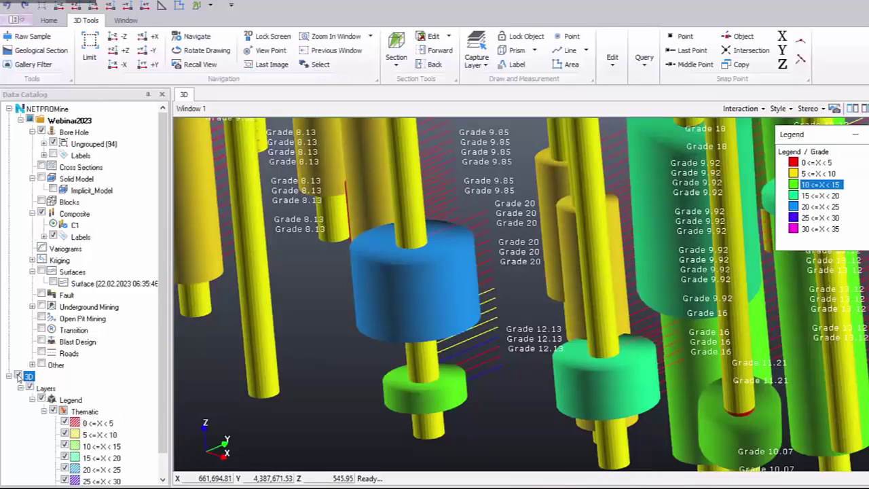
key("Down")
key("Down")
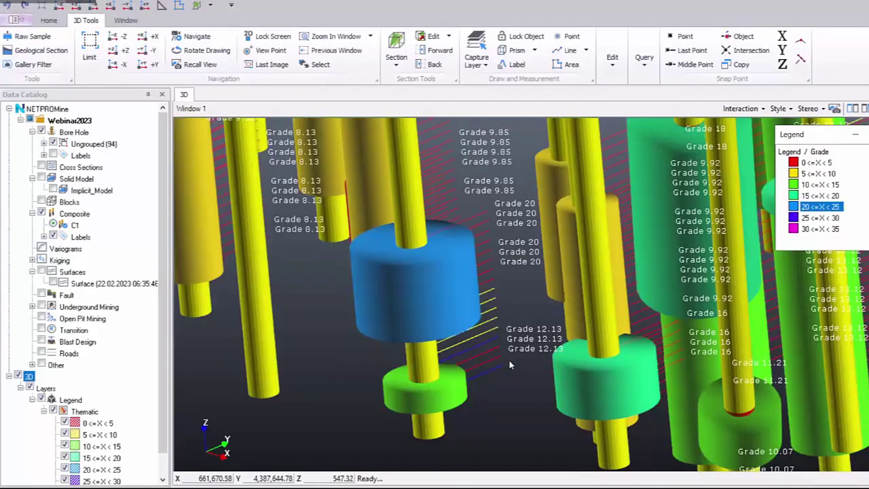
key("space")
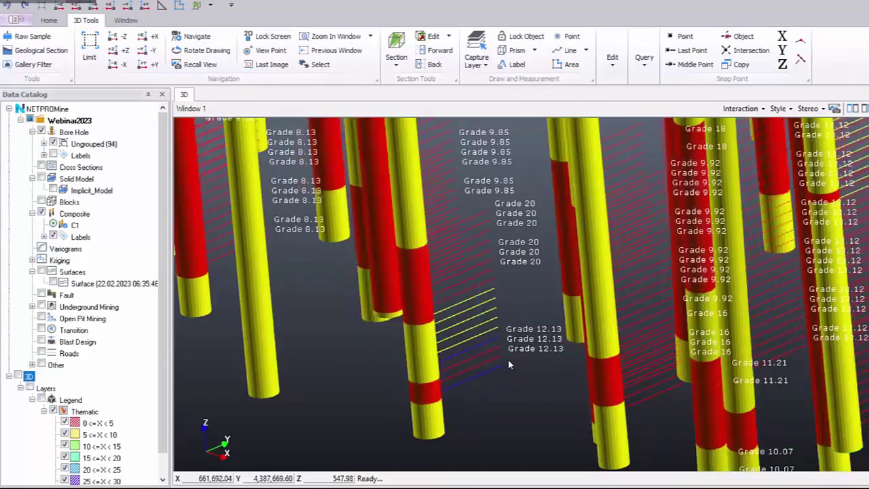
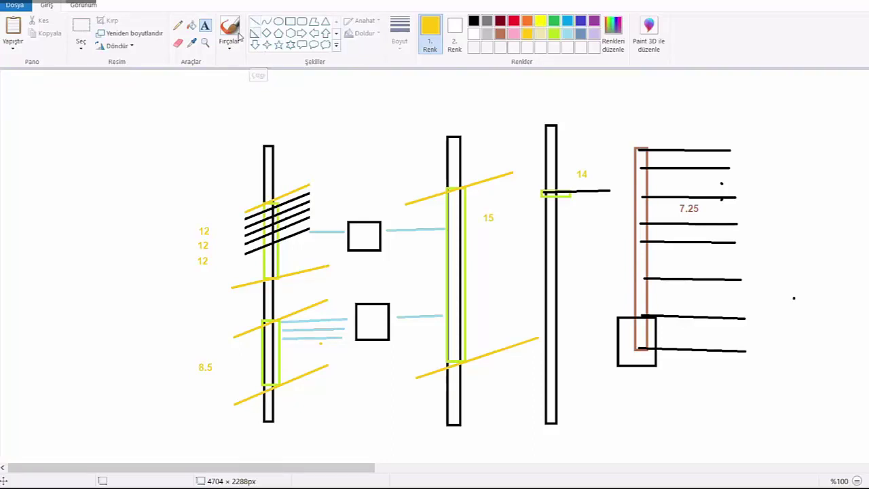
left_click(230, 27)
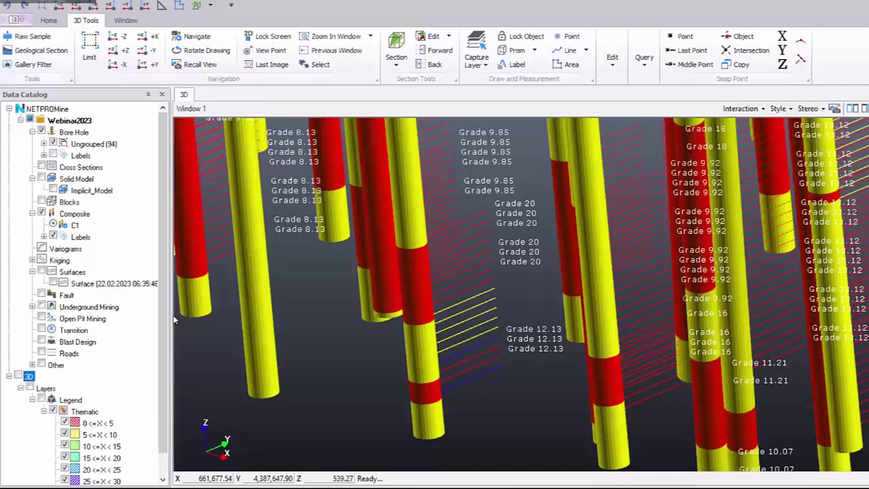
Open the record of bore hole 2013_S7 and view its sample records.
scroll(580, 307, "down", 3)
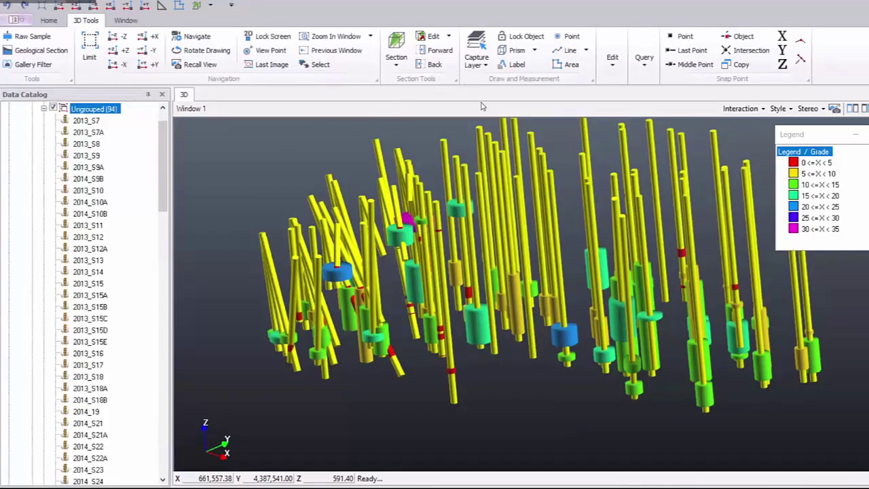
double_click(584, 122)
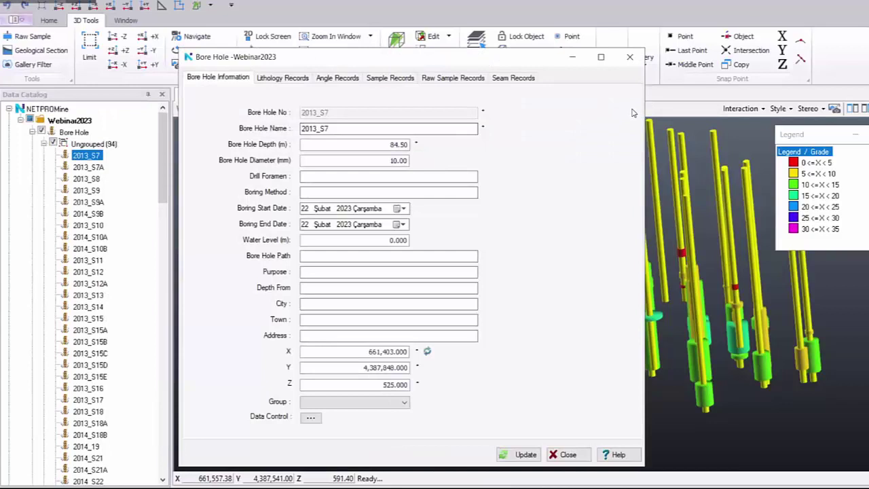
left_click(387, 78)
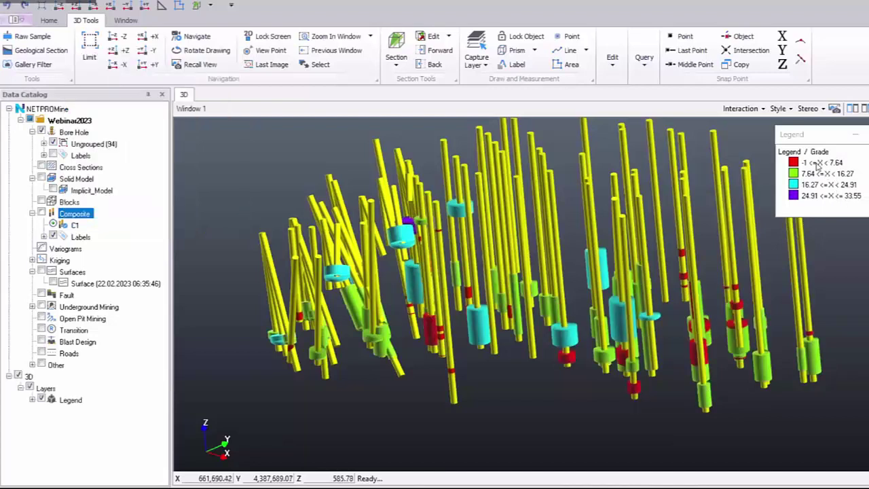
Create a new numeric range theme on [Grade] with user-defined intervals of 5 from -1 to 34, and apply a hue color range.
left_click(838, 197)
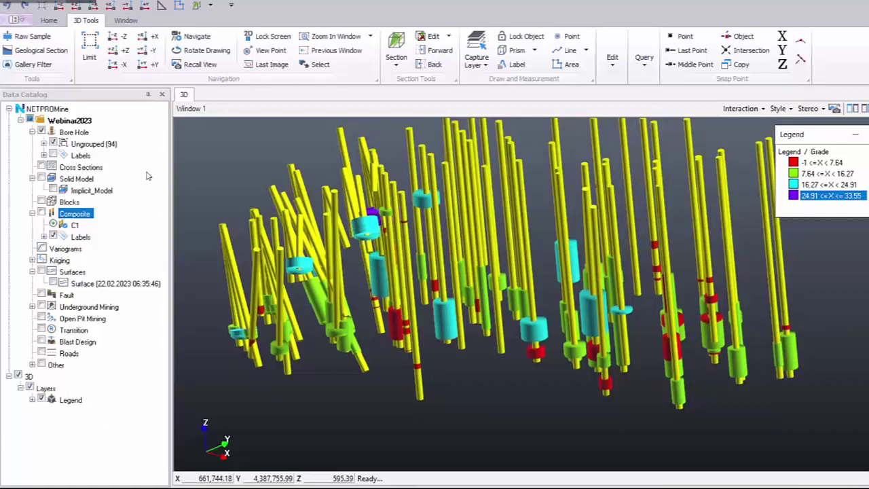
key("ctrl+a")
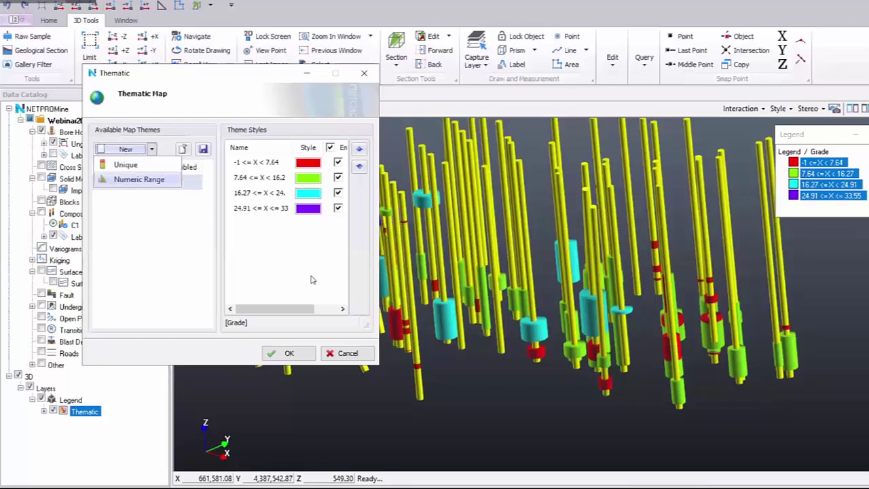
key("Return")
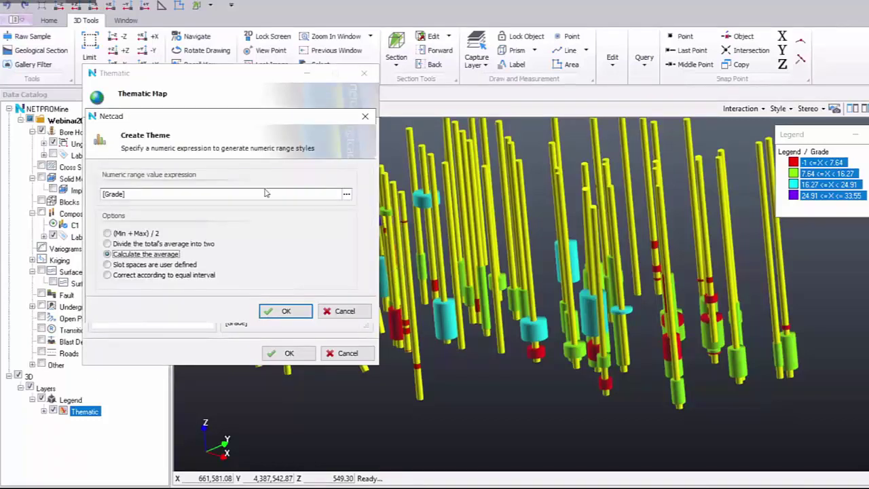
key("Down")
key("Return")
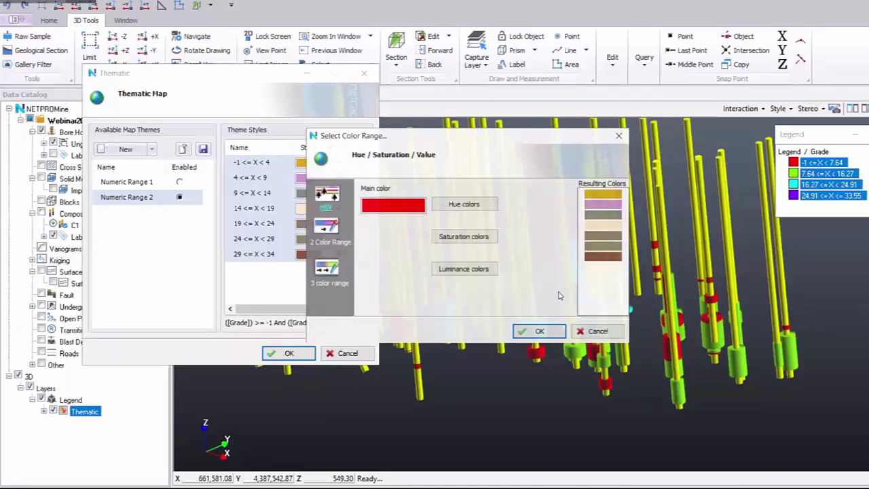
left_click(515, 331)
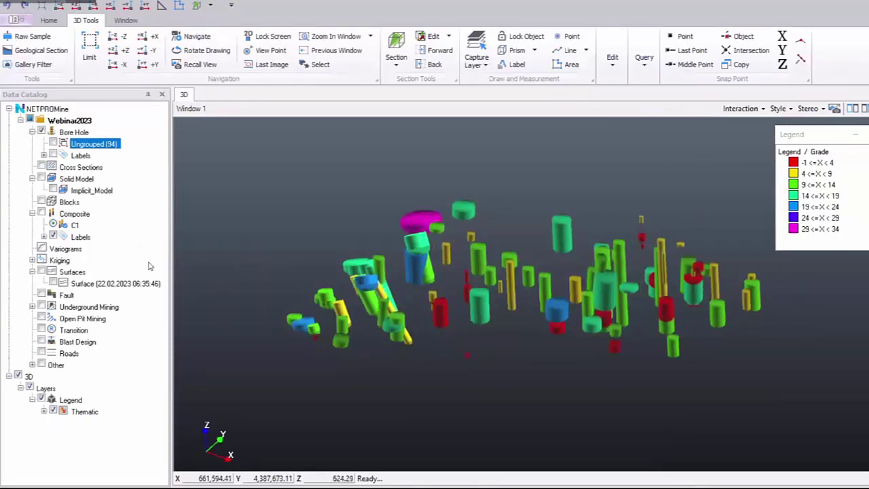
Open the group prompt from the Bore Hole commands and choose All as the group name.
left_click(95, 130)
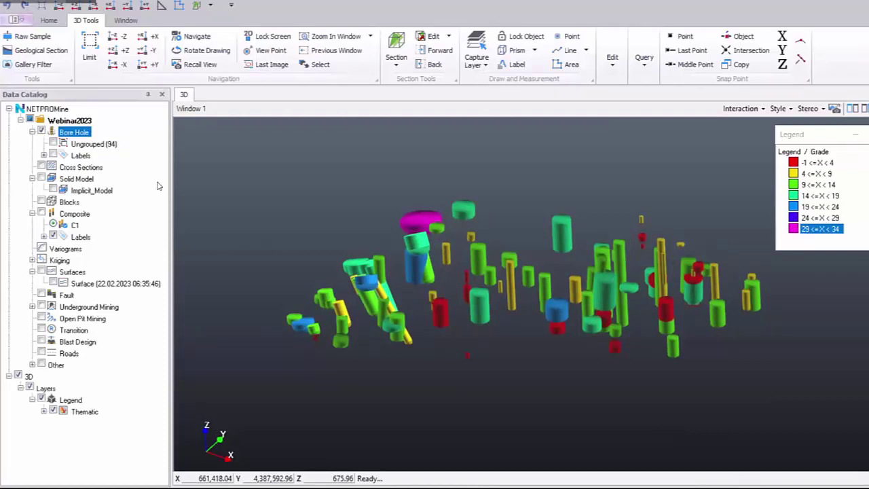
right_click(96, 129)
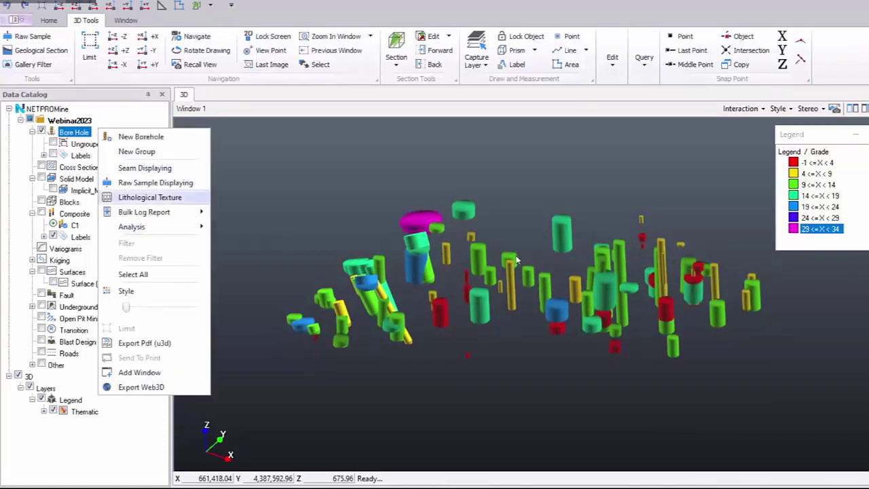
left_click(137, 151)
left_click(566, 247)
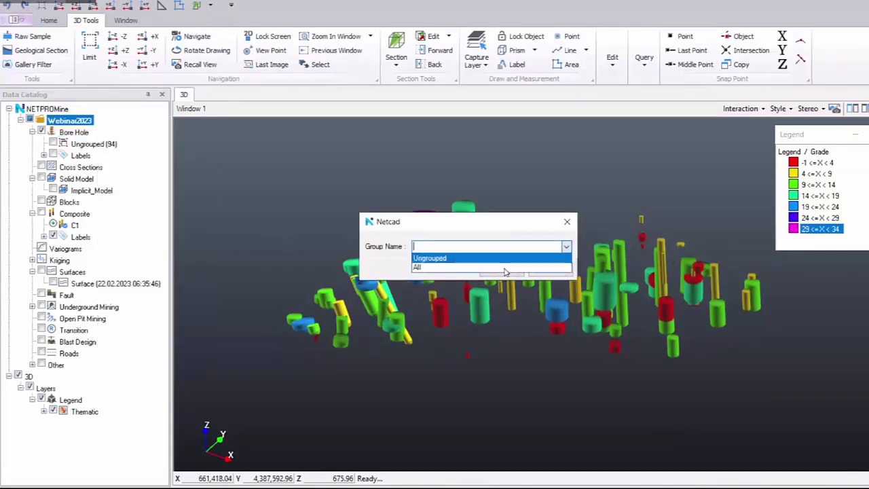
left_click(415, 266)
key("Return")
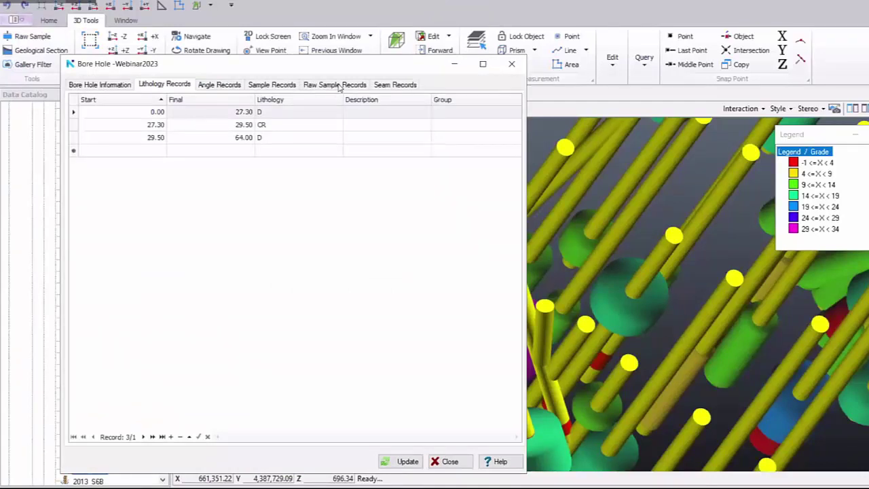
View the opened bore hole's raw sample records and inspect its Grade value.
left_click(317, 125)
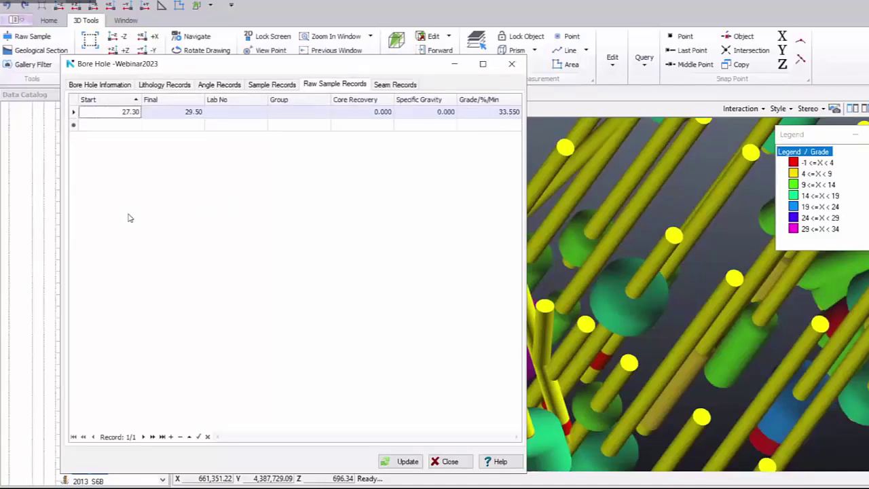
key("End")
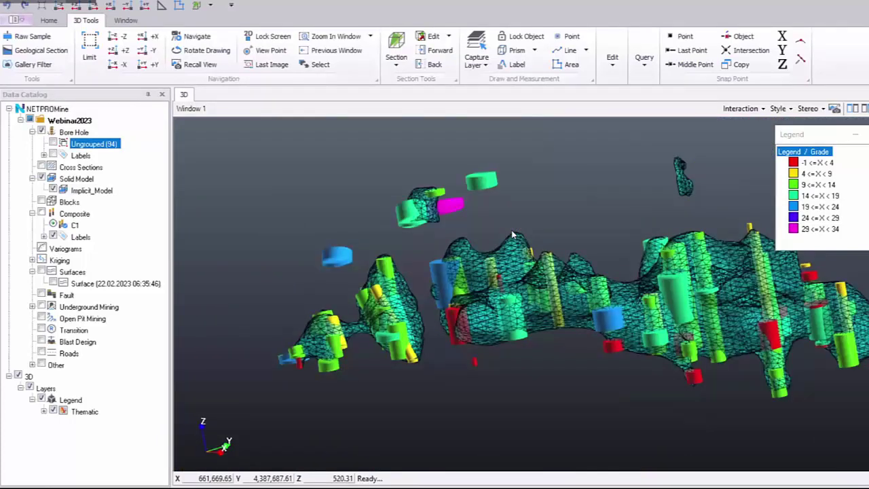
Hide the 3D layers so that only Implicit_Model is displayed, and inspect the solid from several angles.
middle_click_drag(513, 234, 501, 233)
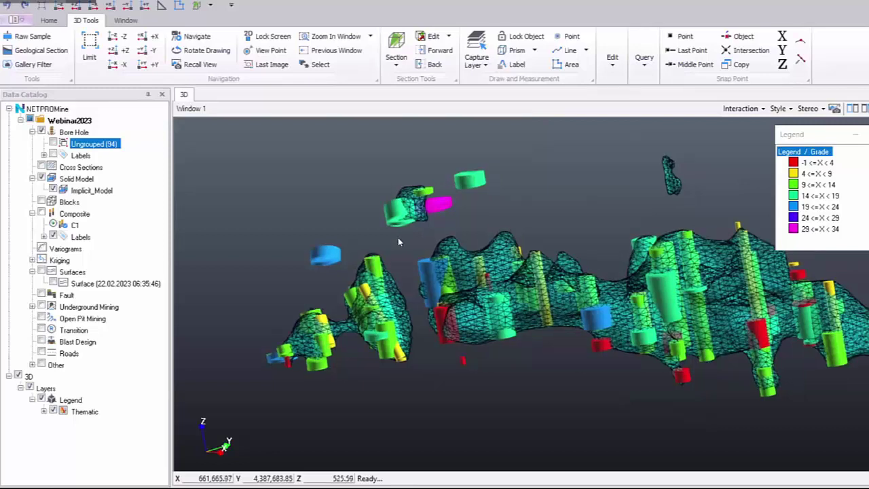
left_click(27, 376)
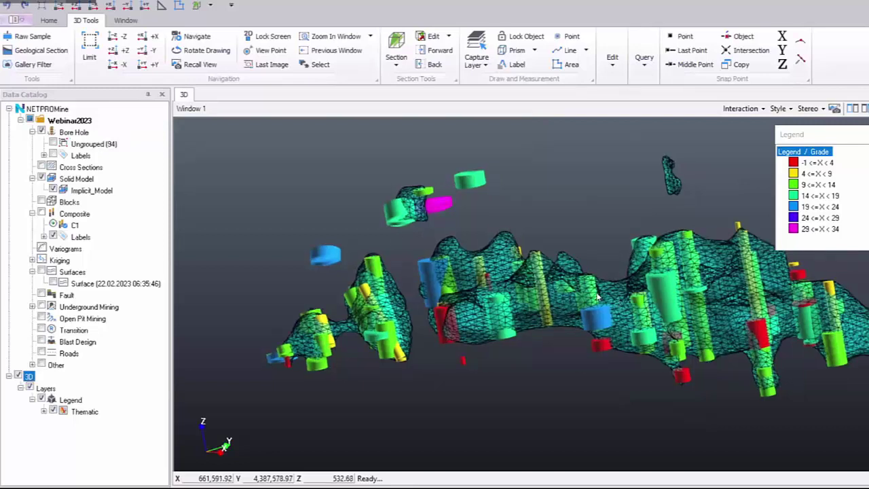
left_click_drag(611, 313, 486, 226)
left_click_drag(380, 178, 355, 191)
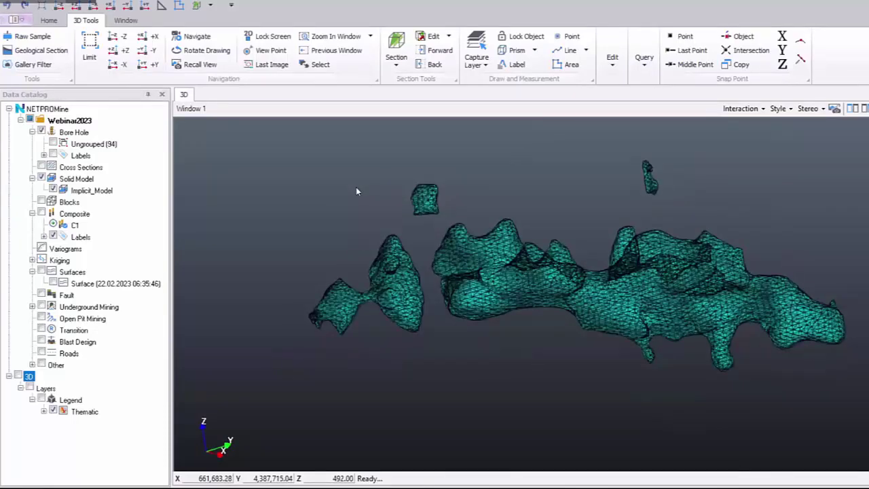
left_click_drag(364, 167, 364, 203)
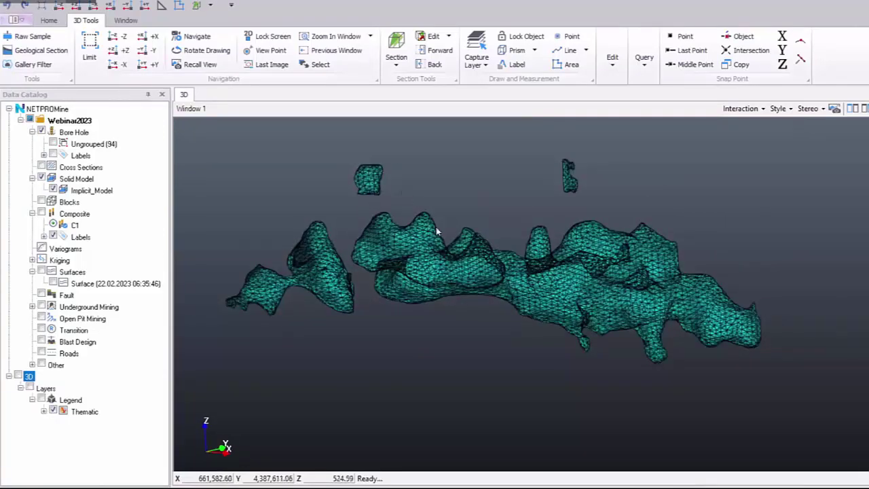
scroll(512, 271, "down", 1)
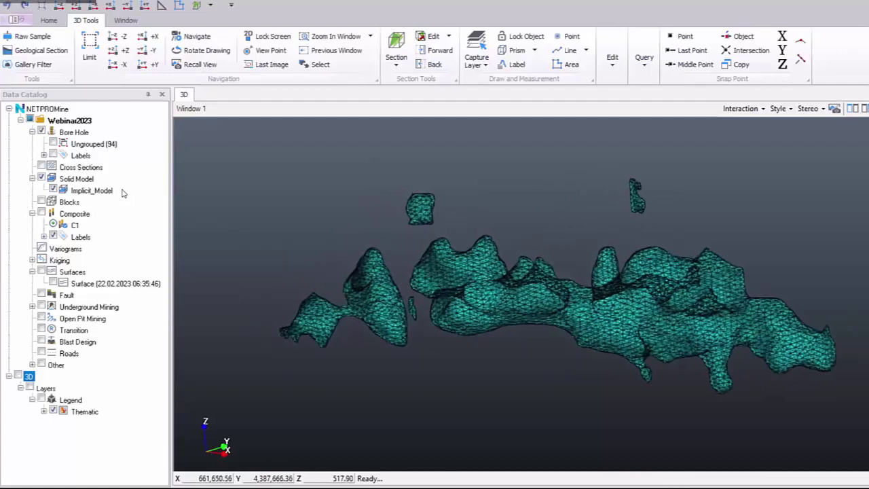
Open Blocking for Implicit_Model and try sub block values of 1 and 2.
left_click(122, 194)
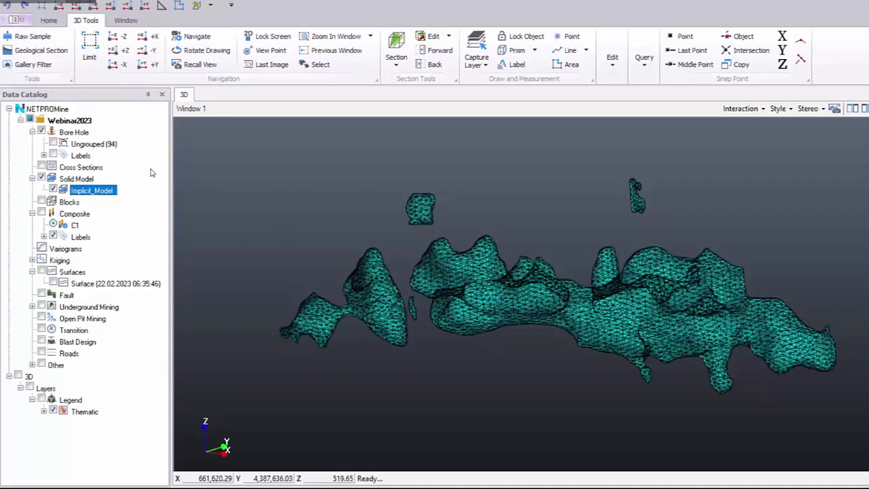
right_click(119, 192)
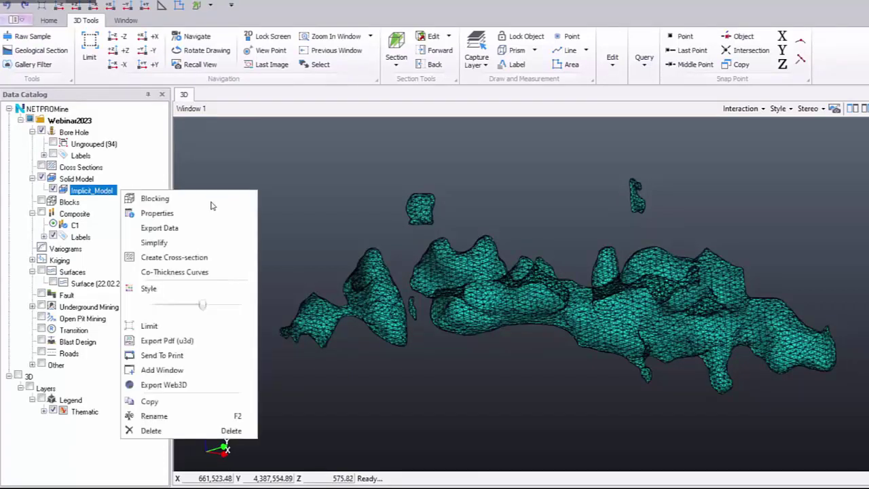
left_click(210, 198)
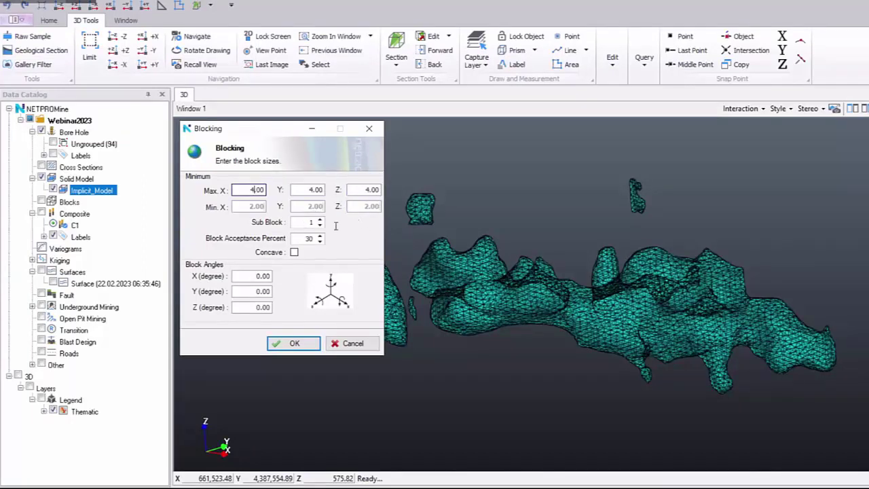
key("Tab")
type("1")
double_click(310, 222)
type("2")
left_click(263, 194)
left_click(258, 191)
Switch to Paint and draw a closed blue-gray freehand outline of an ore body on a blank area of the canvas.
left_click(283, 486)
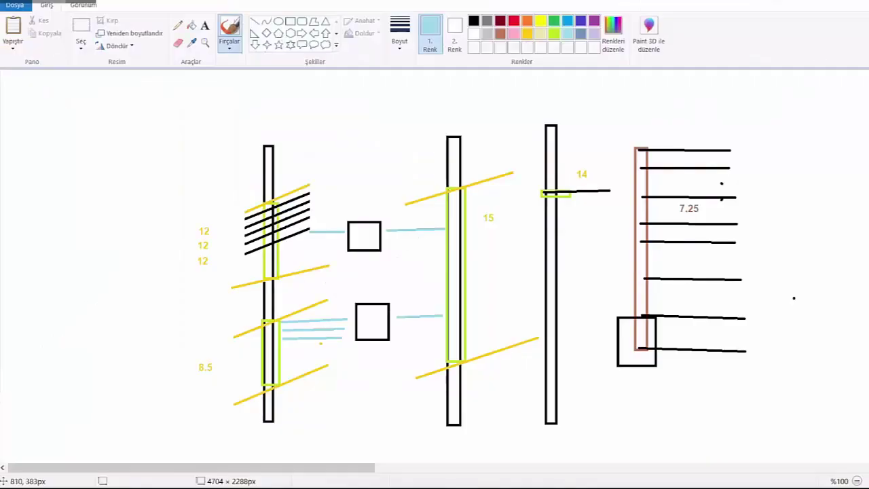
scroll(336, 226, "down", 10)
left_click(527, 34)
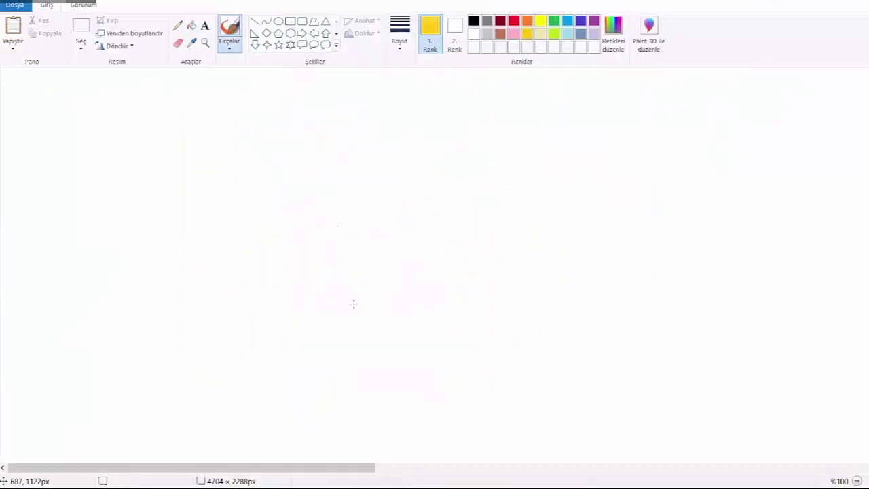
left_click(580, 33)
mouse_move(394, 305)
left_mouse_down()
mouse_move(276, 268)
mouse_move(368, 241)
mouse_move(462, 175)
mouse_move(679, 259)
mouse_move(694, 331)
left_mouse_up()
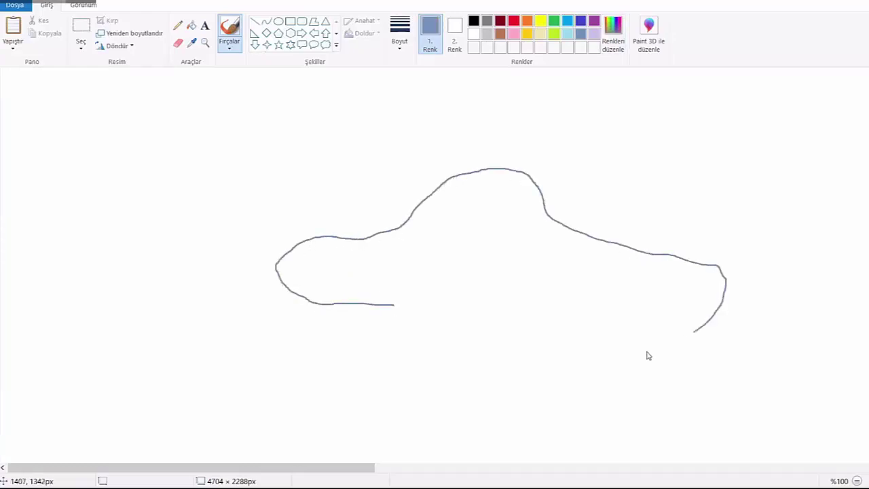
left_click_drag(647, 354, 392, 306)
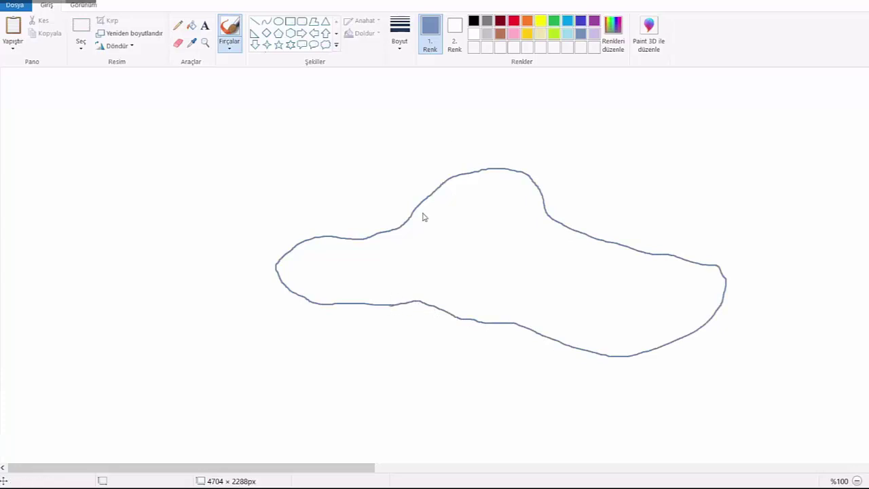
Draw two adjacent black squares inside the outline and two squares about half their size above them at its upper edge.
left_click(473, 20)
left_click(290, 21)
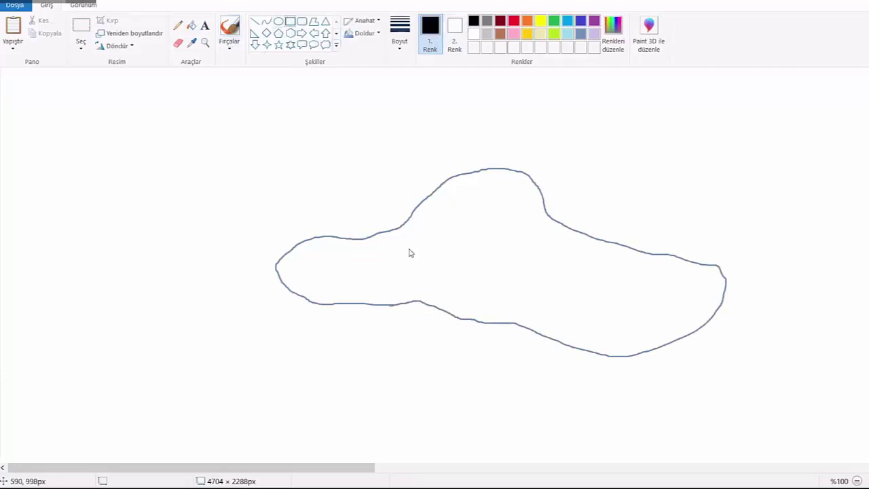
mouse_move(405, 223)
left_mouse_down()
mouse_move(439, 252)
mouse_move(462, 248)
left_mouse_up()
left_click(420, 209)
left_click_drag(405, 212, 432, 223)
left_click(419, 208)
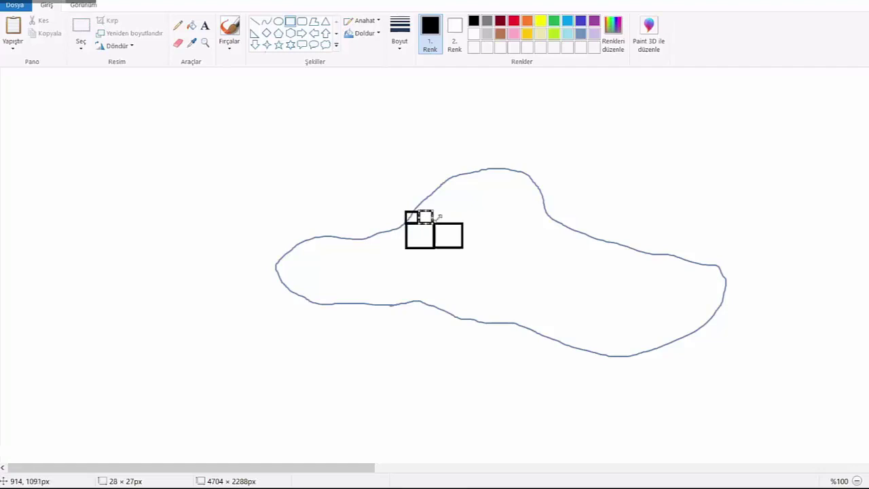
left_click(467, 210)
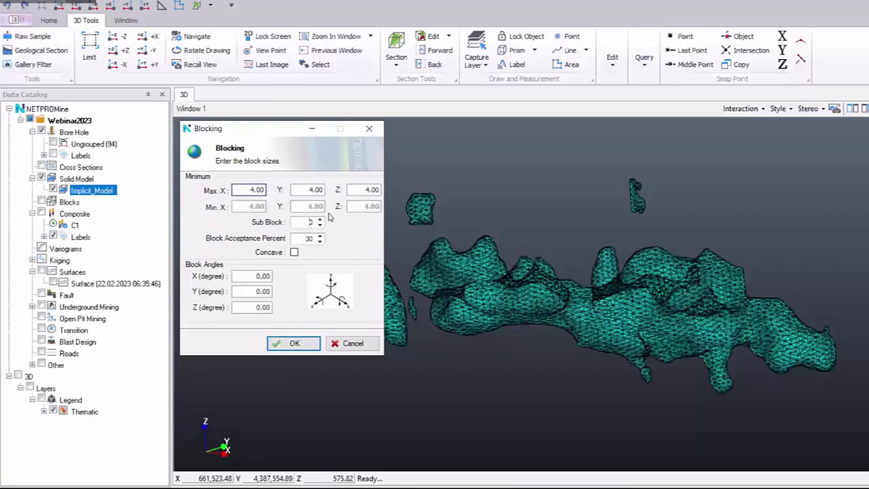
Switch to NETPROMine and create the blocks with maximum X, Y and Z sizes of 4.00, sub block 0 and 30 percent acceptance.
key("Tab")
key("Tab")
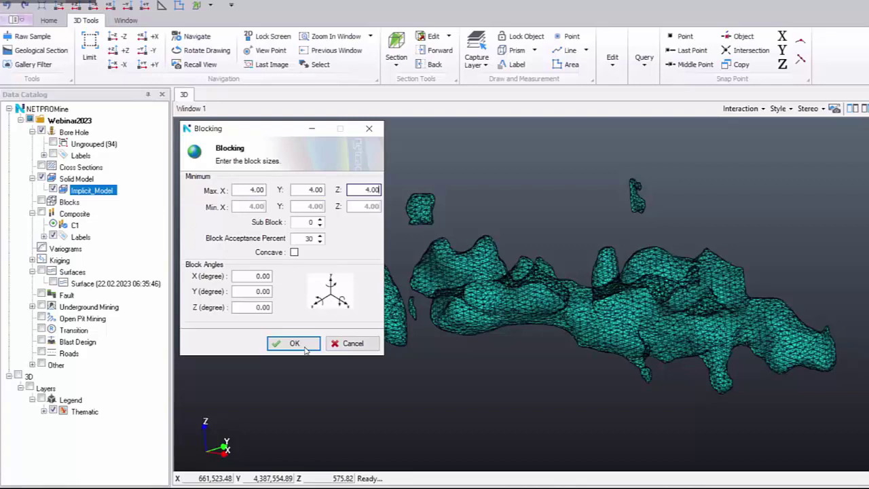
left_click(294, 343)
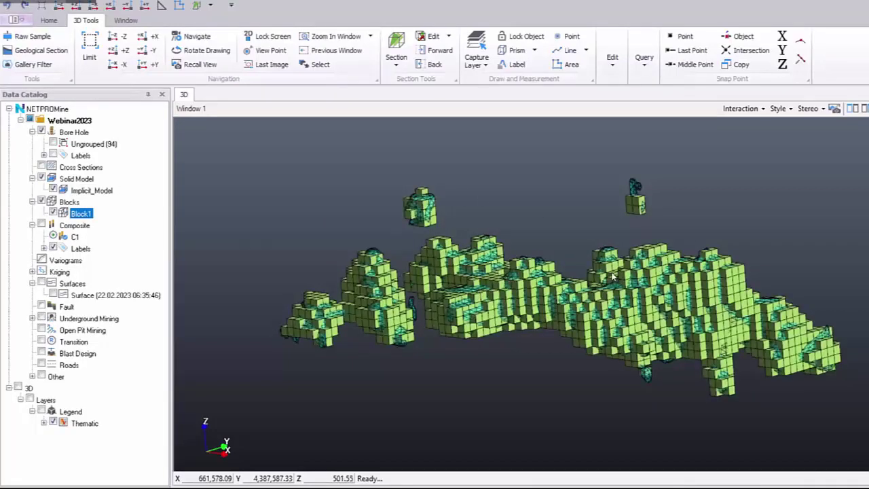
Inspect the generated blocks against the solid and hide Implicit_Model to leave only Block1 displayed.
scroll(613, 277, "up", 2)
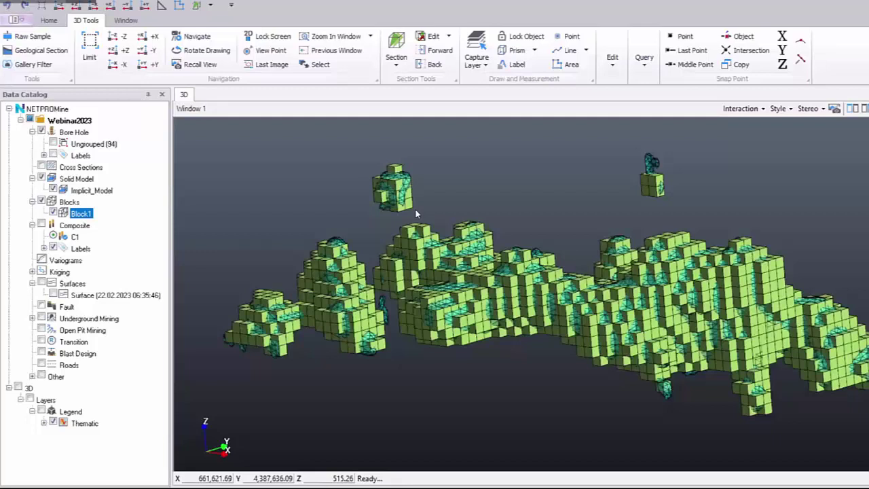
left_click_drag(415, 210, 423, 223)
scroll(424, 223, "down", 1)
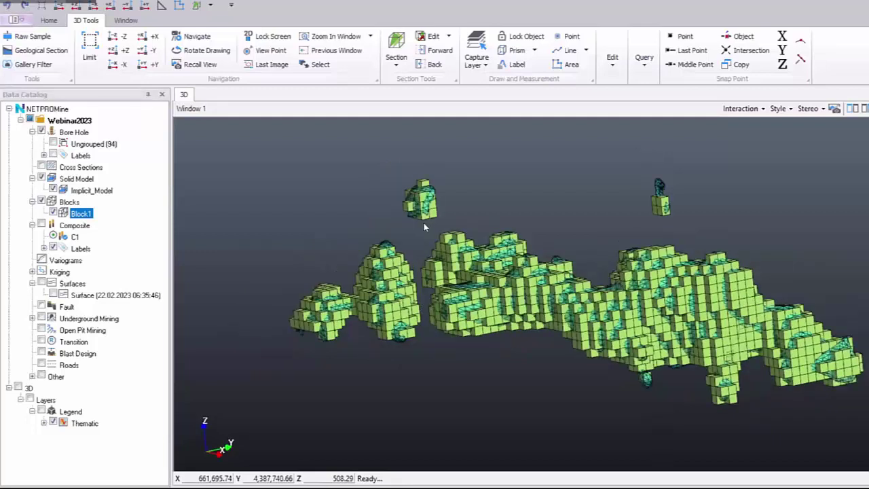
left_click(51, 188)
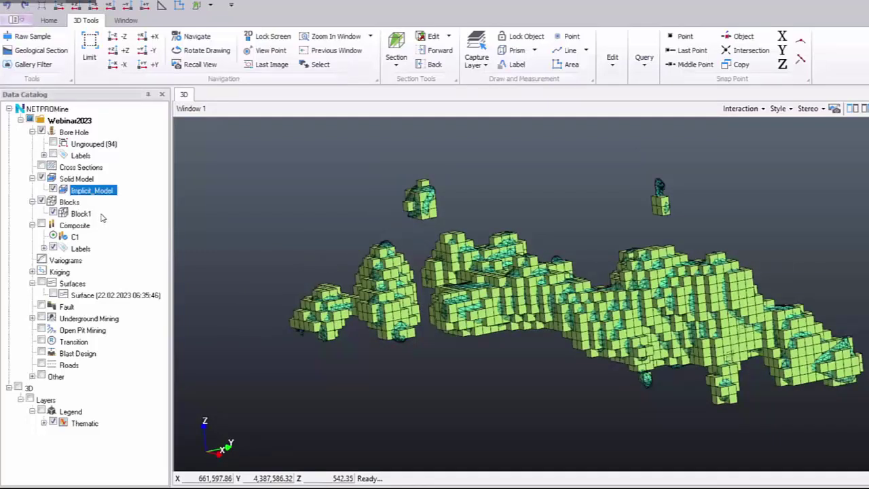
left_click(53, 190)
Open the properties of Block1 and compare the total block model volume with the volume of the solid model.
left_click(81, 213)
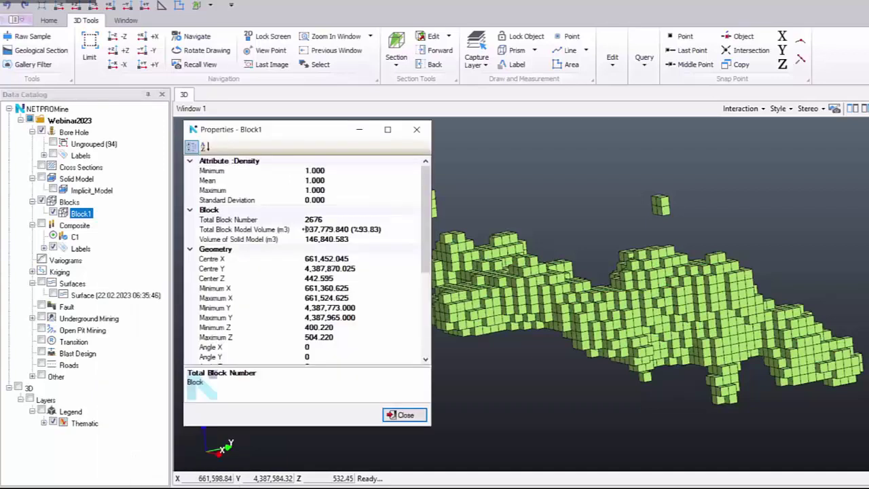
left_click(345, 229)
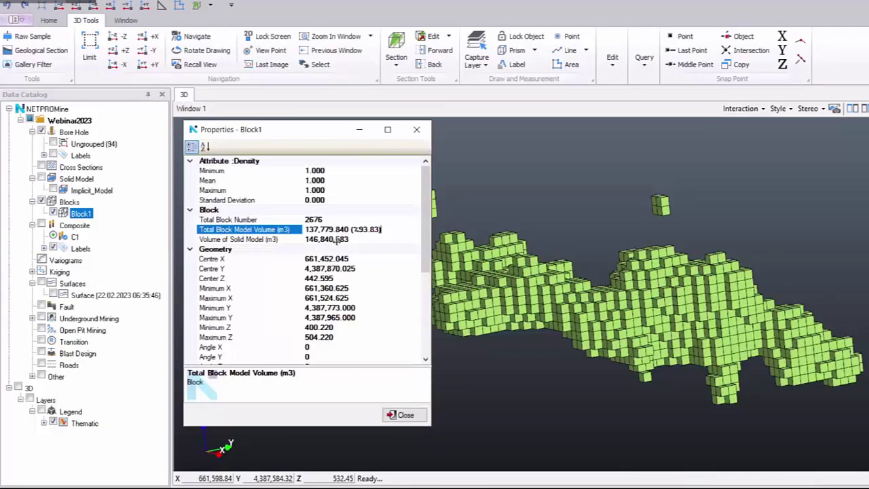
double_click(327, 230)
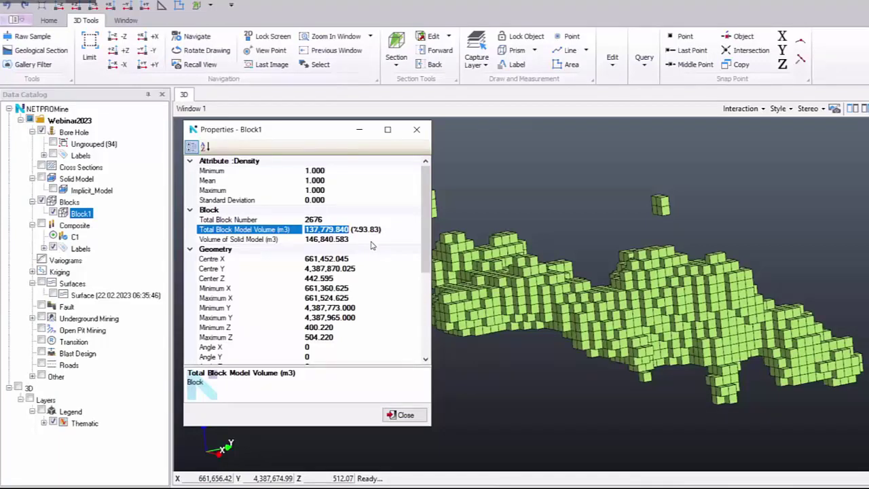
key("End")
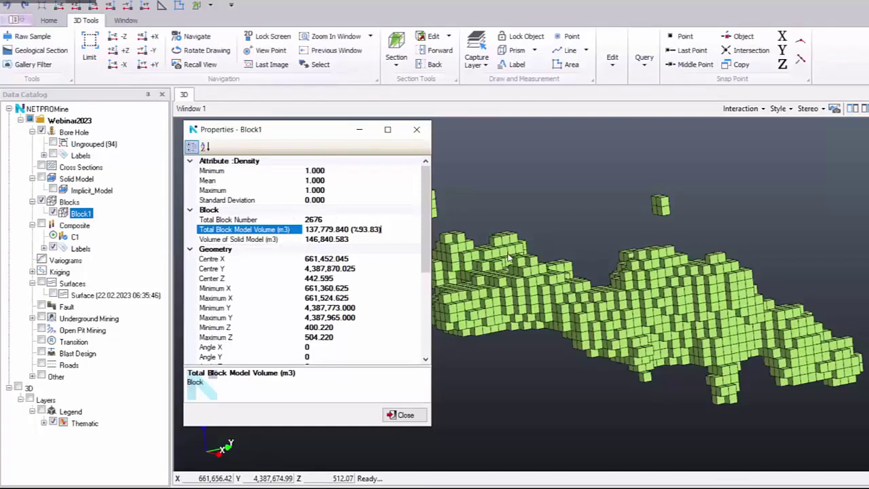
Hide Implicit_Model and compare Block2's total block model volume with the volume of the solid model in its properties.
double_click(413, 229)
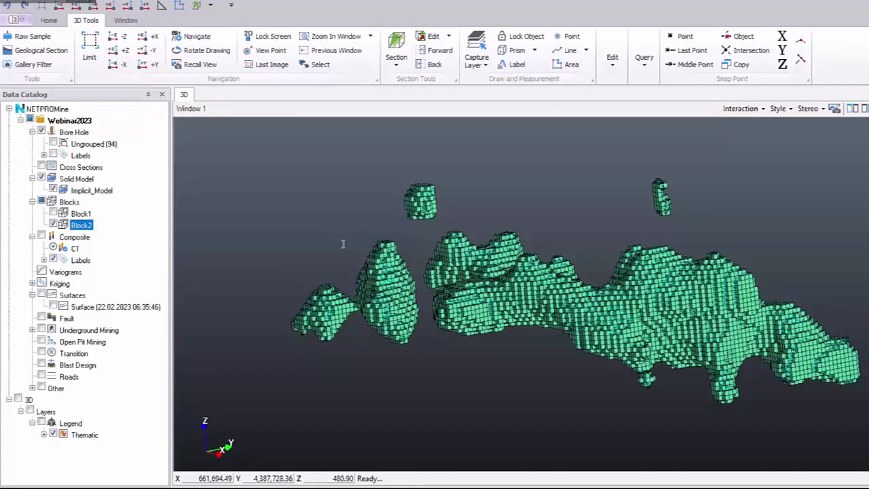
left_click(53, 190)
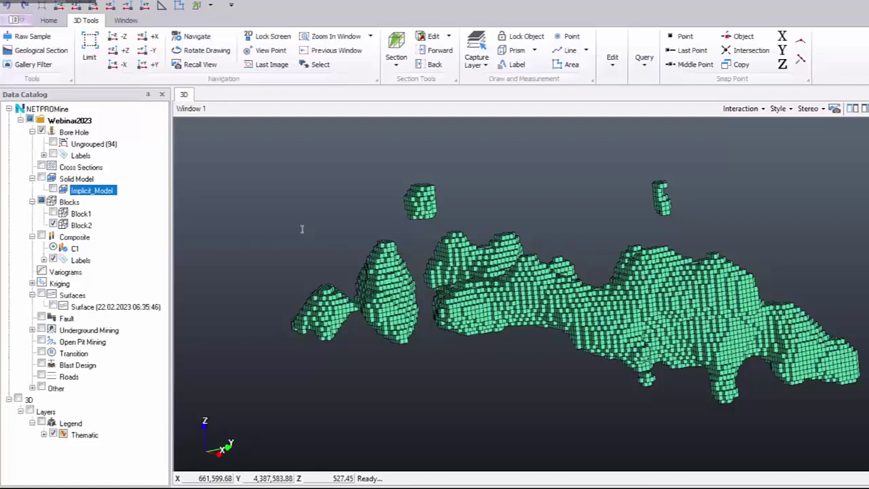
double_click(354, 259)
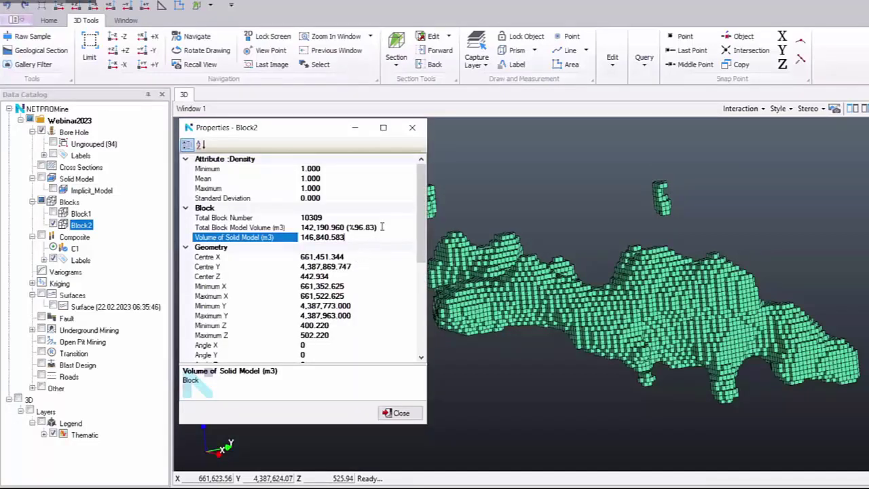
left_click(367, 227)
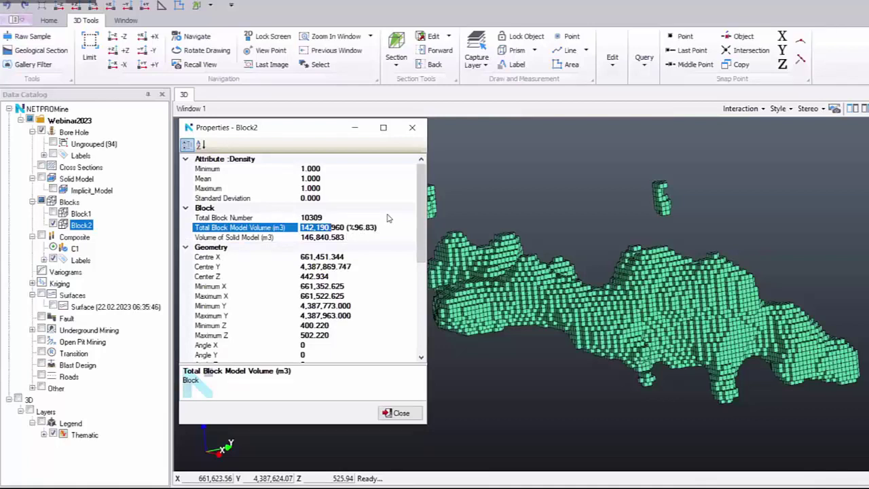
left_click(390, 230)
left_click(498, 297)
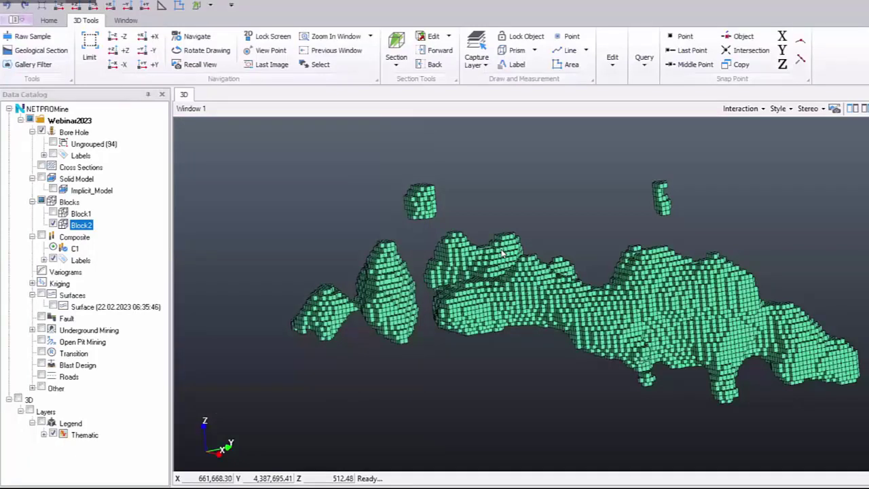
Display the ungrouped boreholes' raw samples by Grade as a new legend layer and hide the Bore Hole group.
middle_click_drag(494, 253, 480, 249)
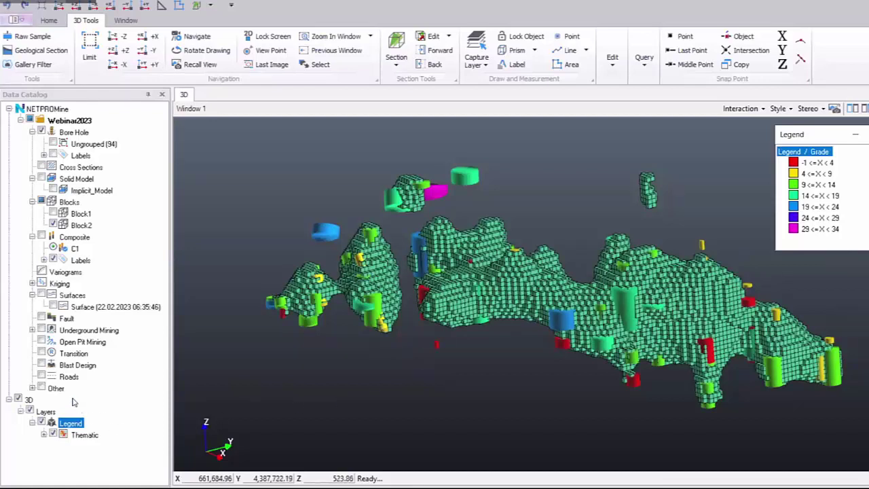
left_click(105, 127)
left_click(107, 131)
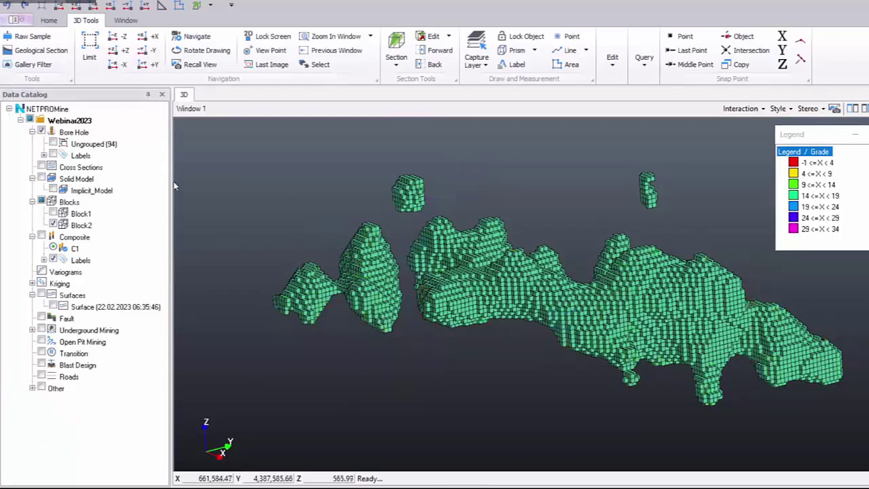
right_click(107, 130)
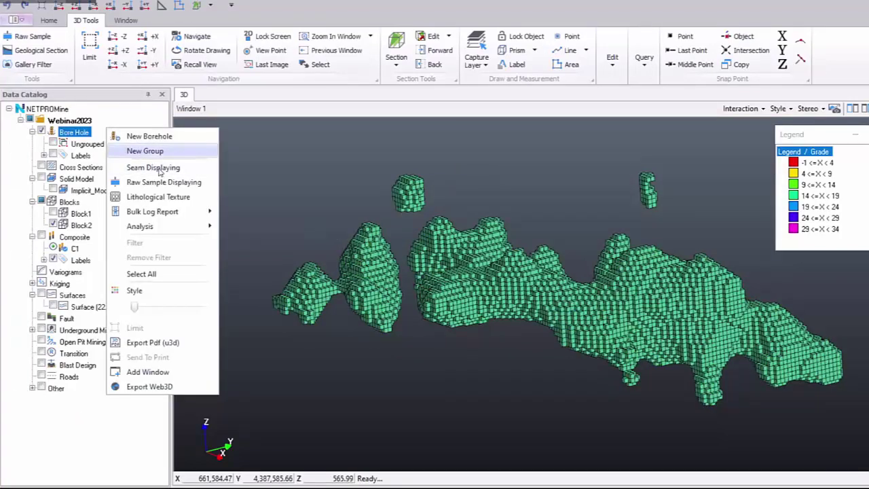
left_click(467, 256)
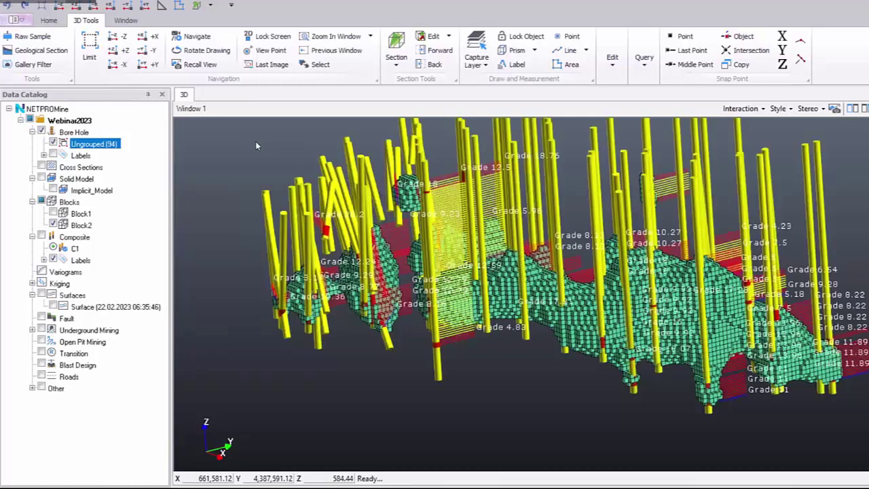
right_click(106, 131)
left_click(163, 185)
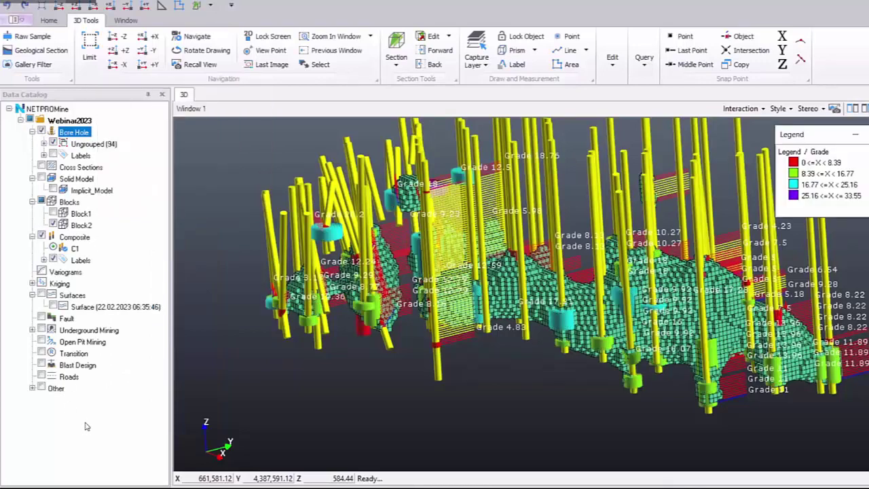
left_click(41, 131)
Create a numeric range theme for the Legend layer from [Grade] with user-defined slot spaces and a slot value of 5.
left_click(45, 411)
right_click(85, 422)
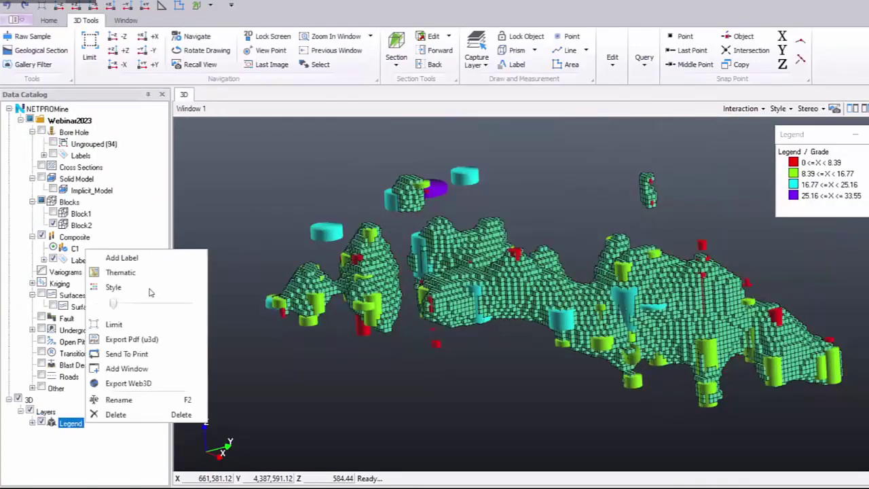
left_click(120, 272)
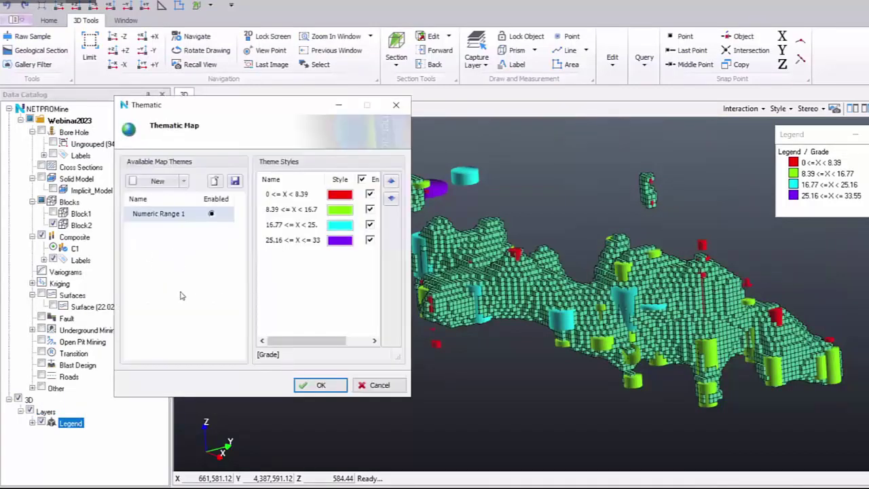
left_click(157, 181)
left_click(378, 226)
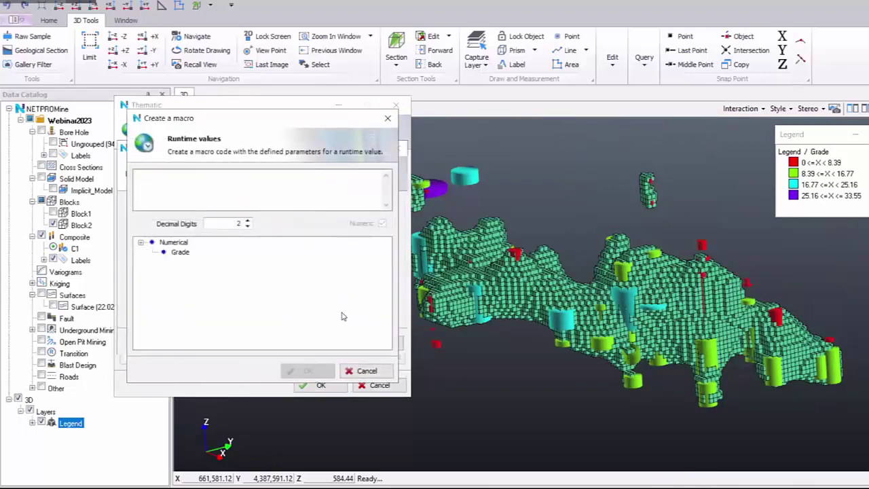
double_click(180, 251)
left_click(308, 371)
left_click(186, 296)
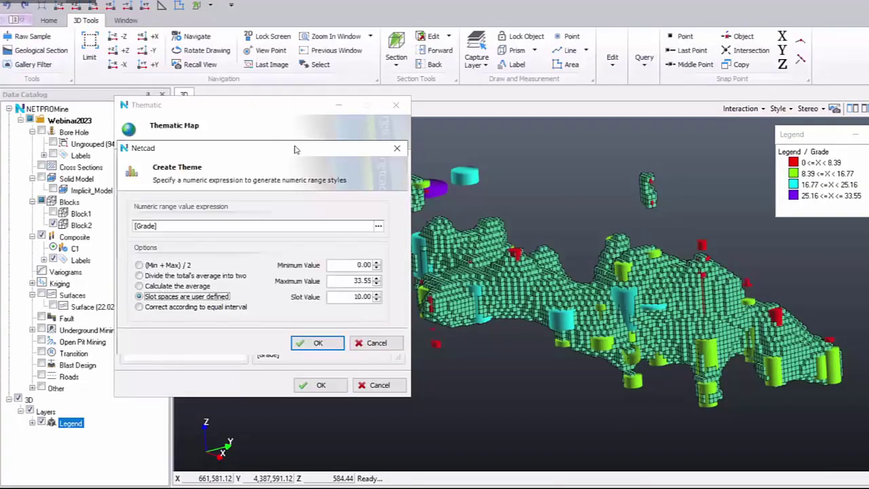
double_click(360, 296)
type("5")
left_click(317, 342)
Give all the grade classes a red-to-magenta color range and apply the theme to the Legend layer.
right_click(317, 240)
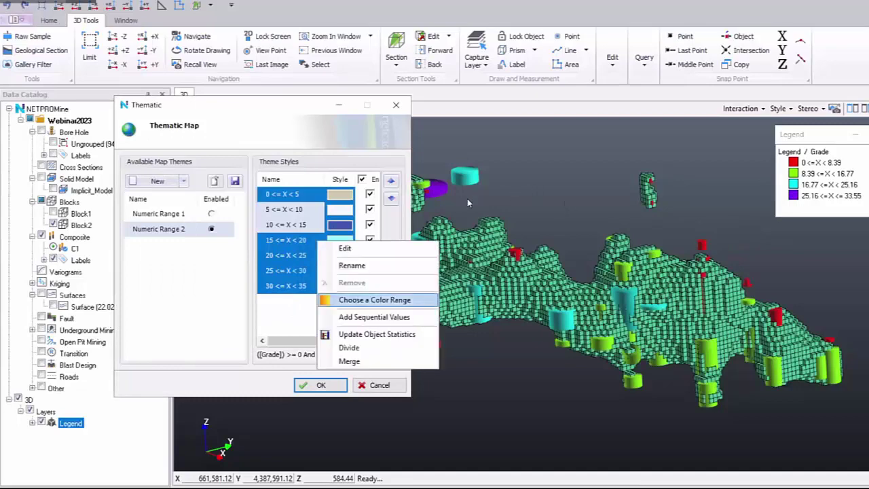
left_click(374, 300)
left_click(549, 330)
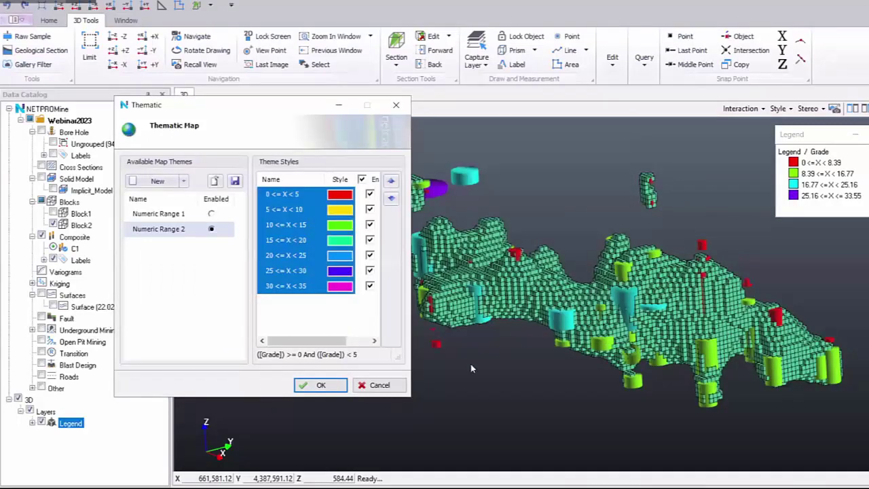
key("Return")
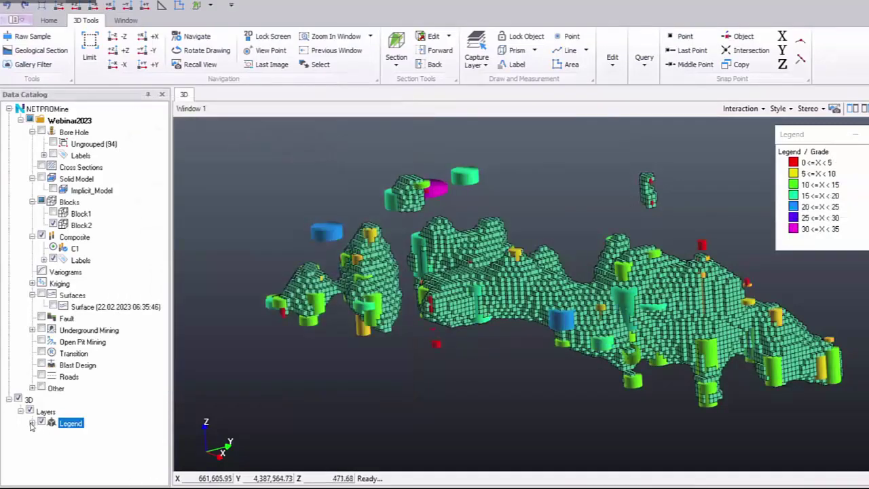
Hide the 3D group with its Legend layer to leave the Block2 model in view.
left_click(32, 423)
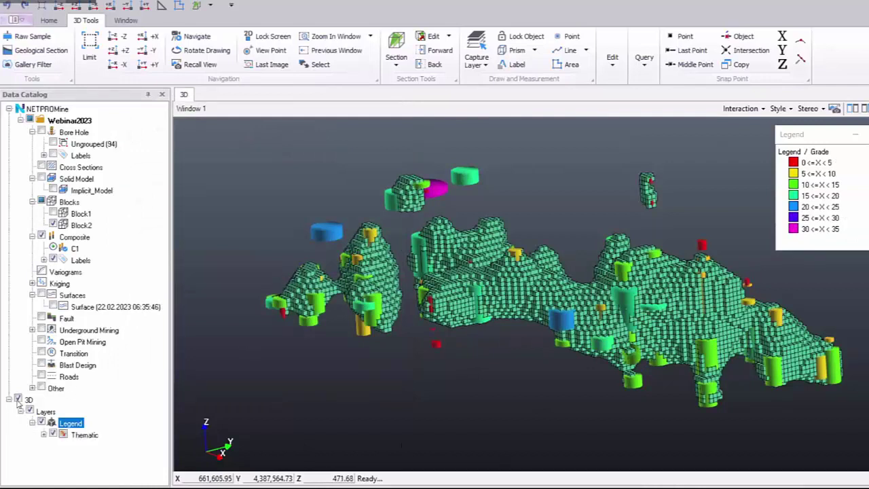
left_click(18, 399)
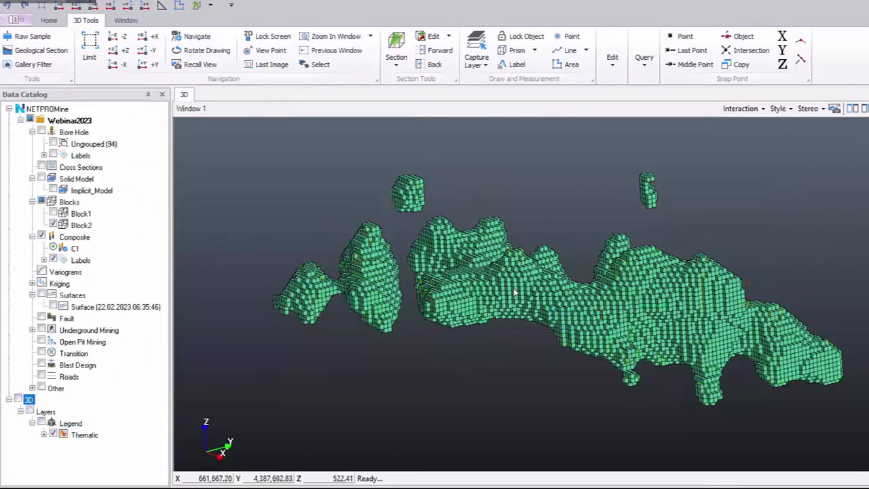
middle_click_drag(231, 291, 241, 273)
scroll(240, 273, "down", 1)
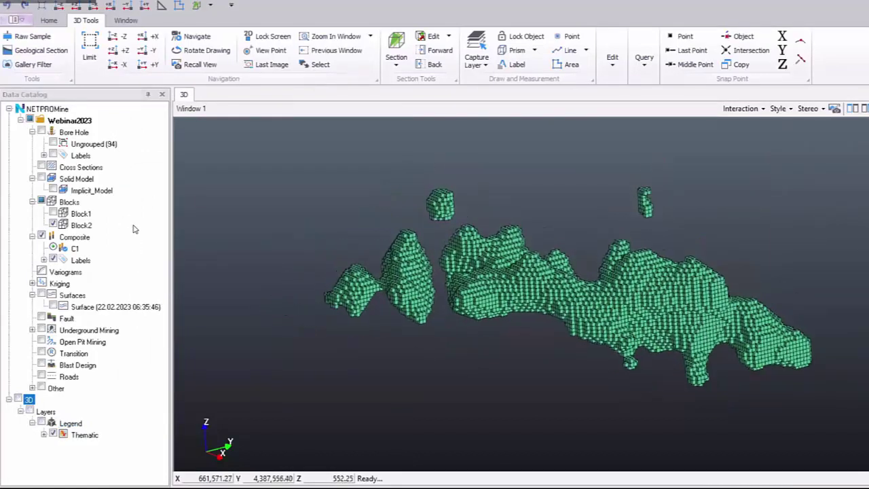
Delete Block1 from the Blocks group.
left_click(105, 216)
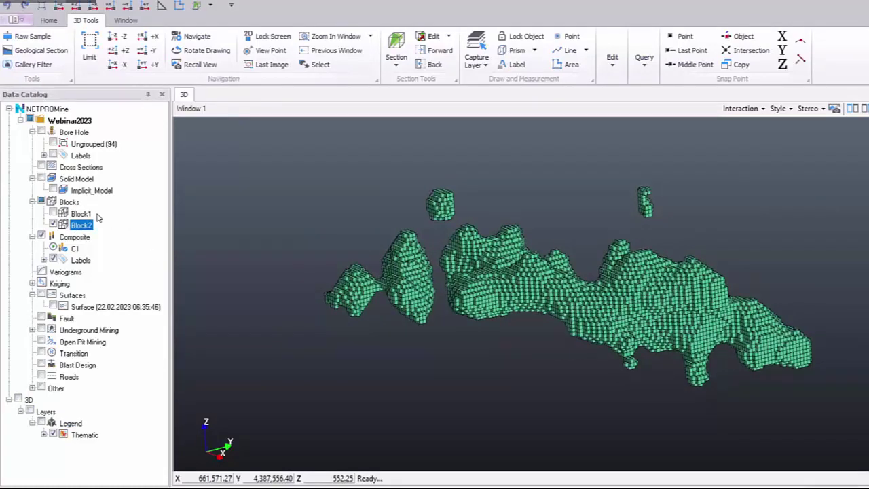
right_click(96, 212)
left_click(128, 480)
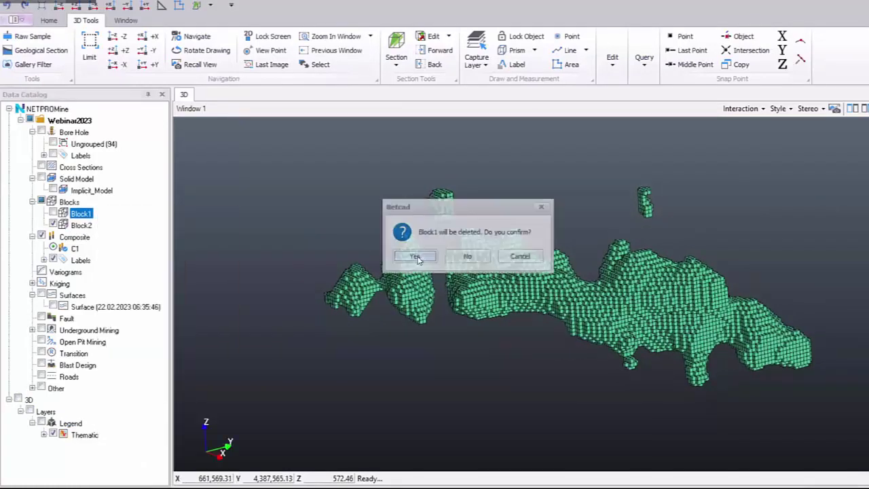
key("Return")
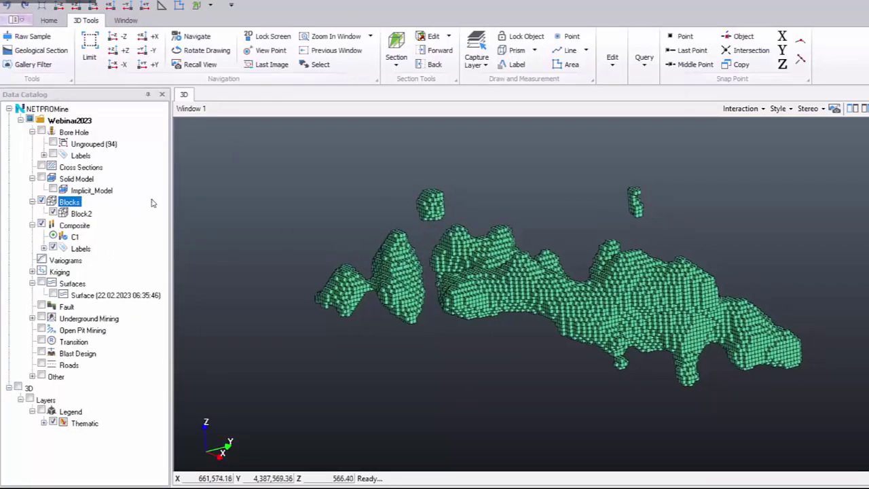
Make two copies of Block2 in the Blocks group.
left_click(101, 216)
right_click(101, 217)
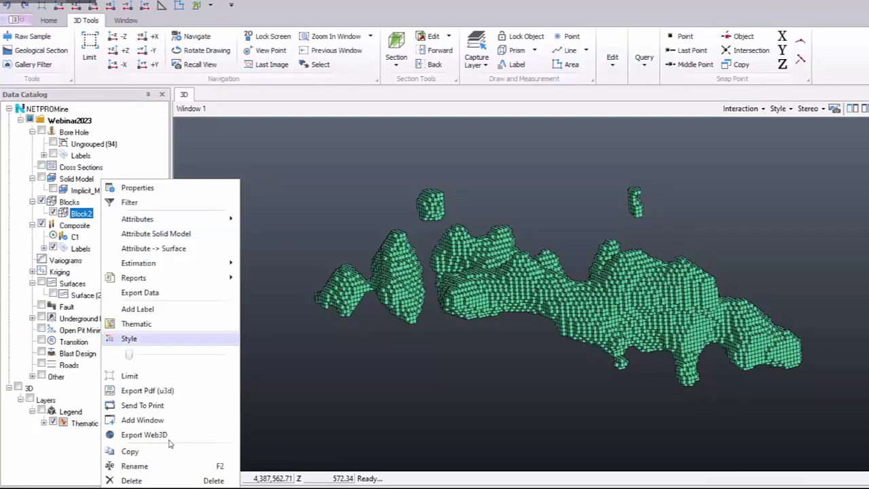
left_click(171, 436)
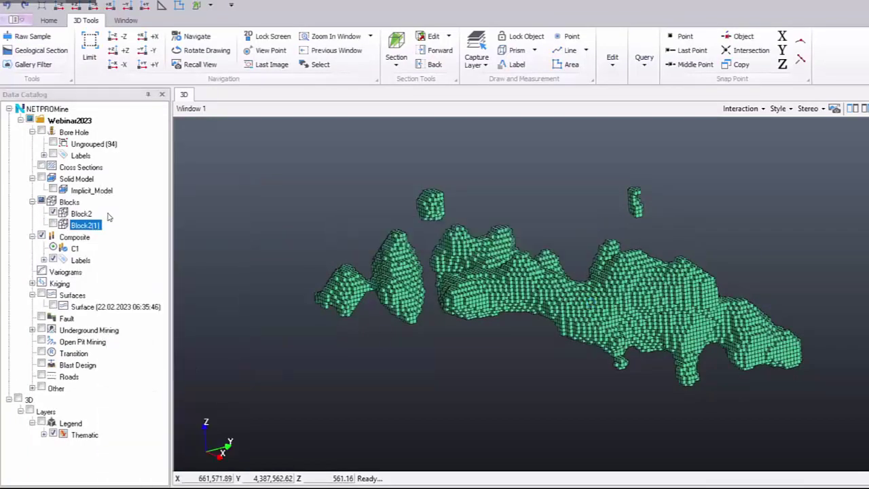
right_click(102, 214)
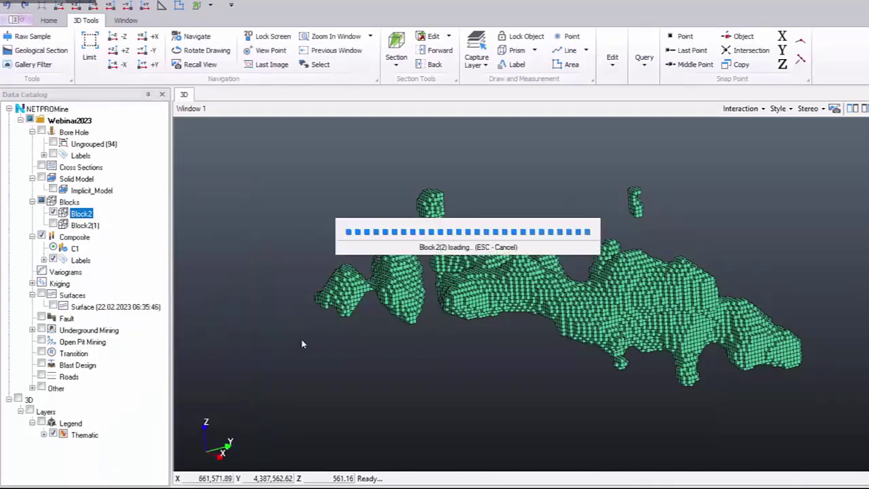
Check the estimation methods available for Block2 and rename the block model as Nearest.
left_click(80, 213)
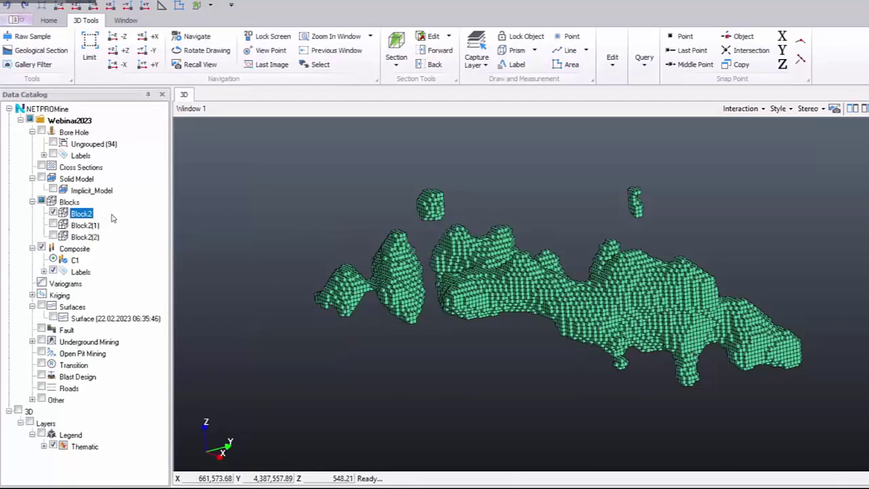
right_click(113, 217)
mouse_move(211, 264)
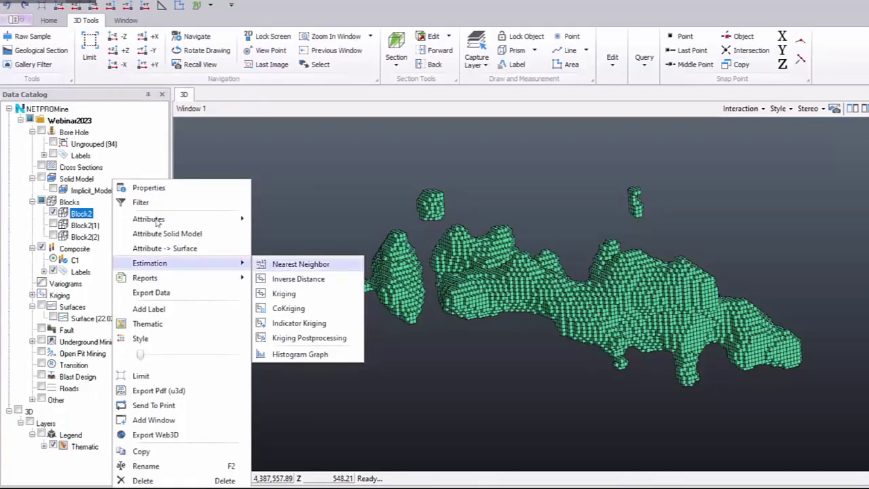
right_click(91, 213)
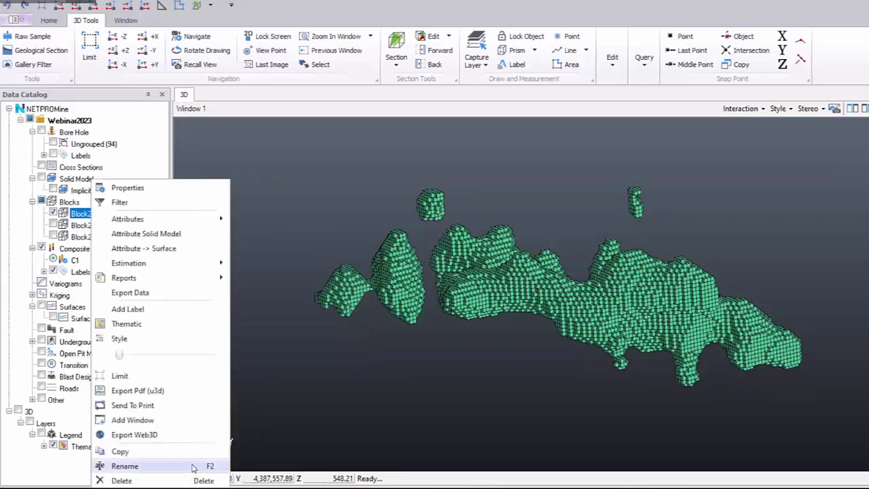
left_click(319, 384)
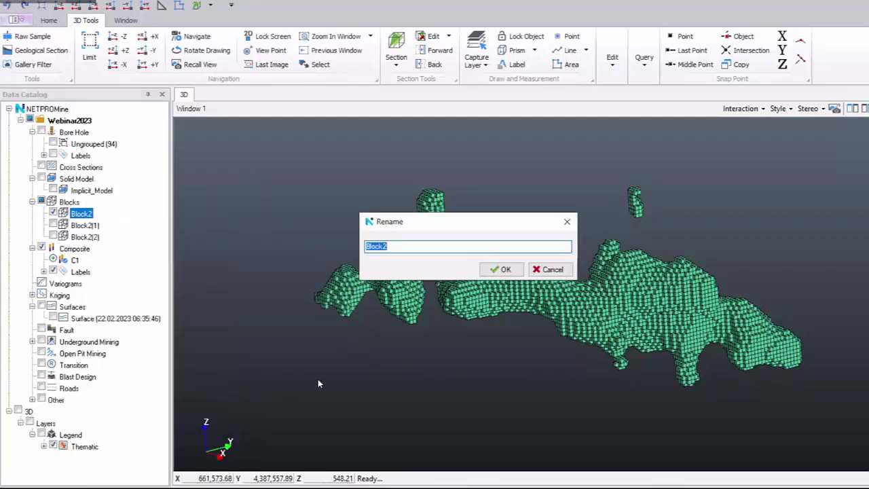
type("Nearest")
left_click(502, 270)
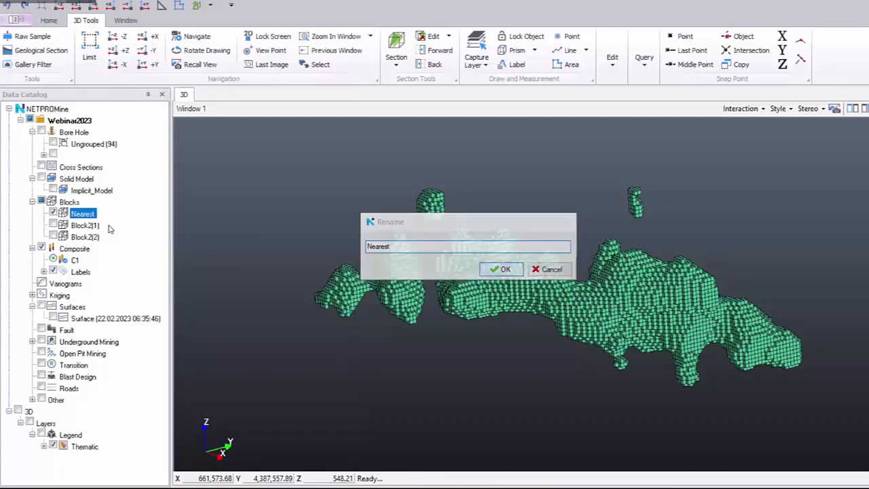
Rename the copied block model Block2(2) as IDM.
right_click(107, 226)
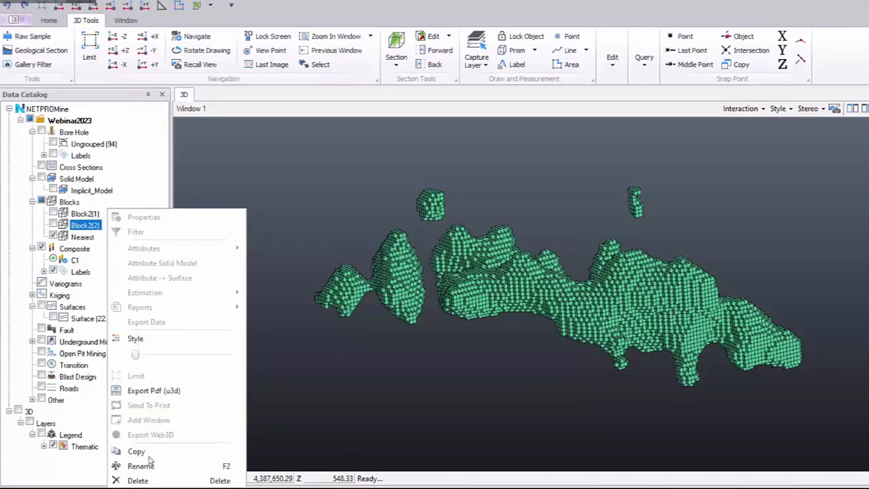
key("F2")
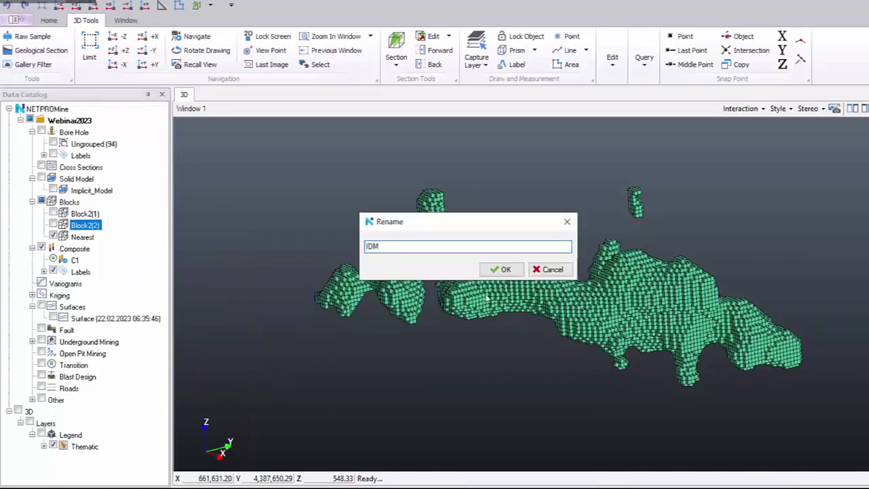
left_click(502, 270)
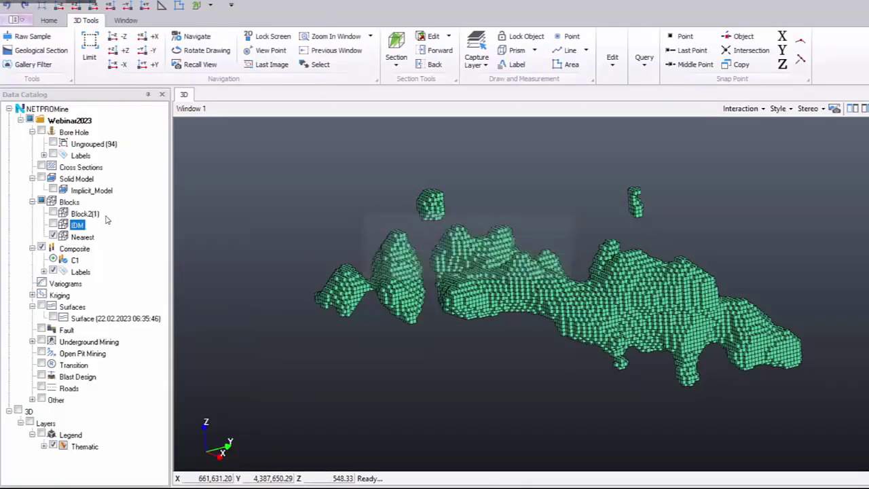
Rename the copied block model Block2(1) as KRIG.
right_click(102, 212)
key("Escape")
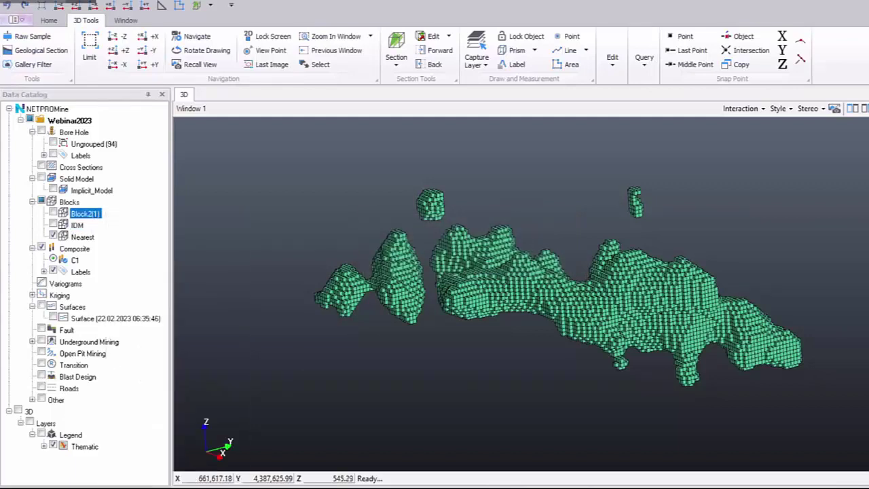
key("F2")
type("K")
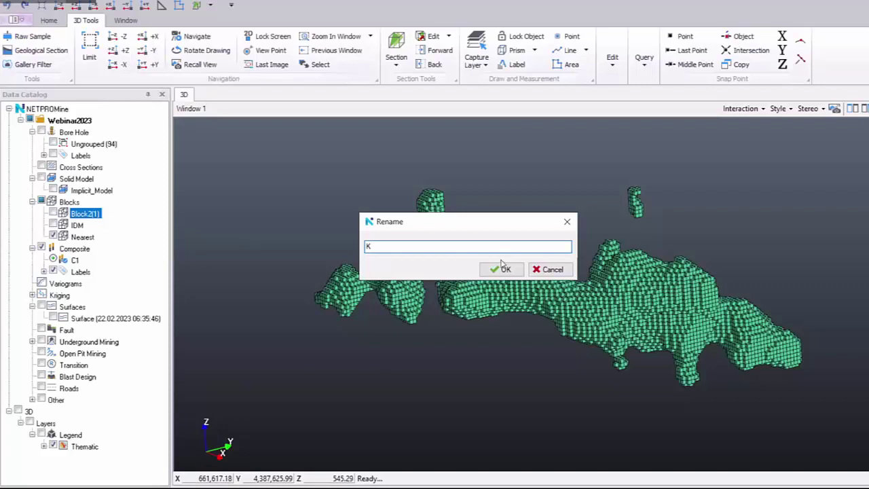
type("RIG")
key("Return")
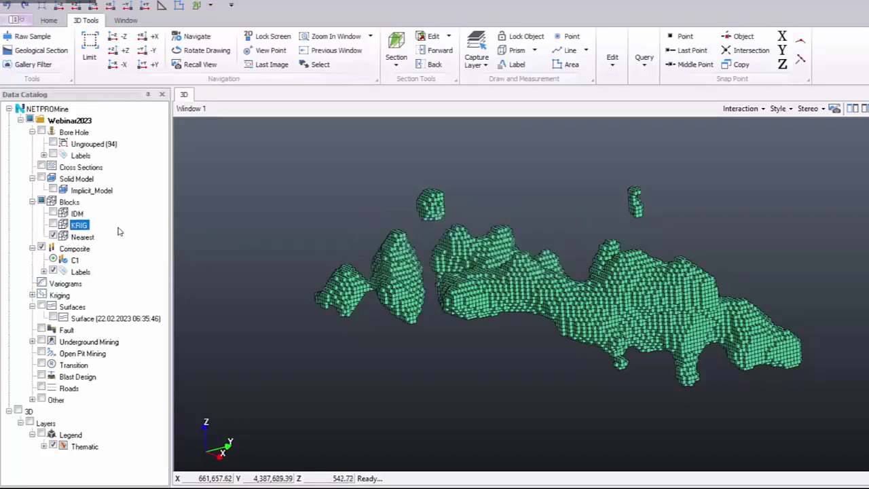
left_click(106, 237)
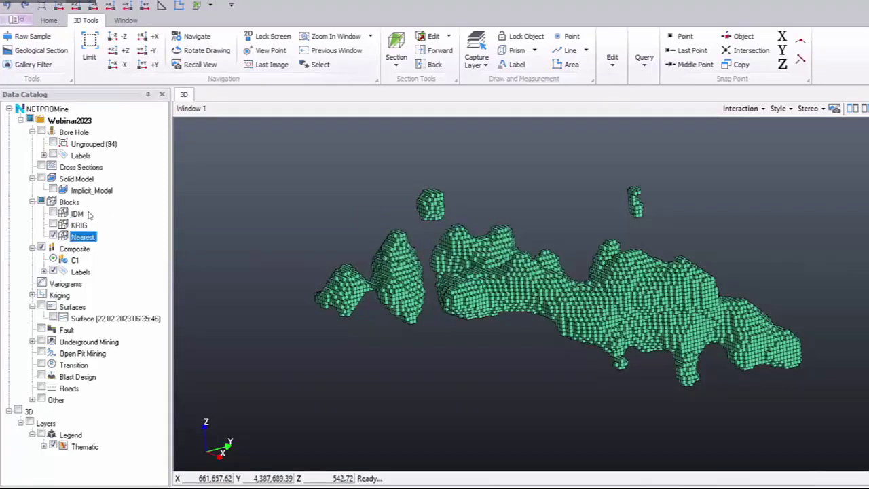
left_click(78, 213)
left_click(104, 241)
left_click(83, 214)
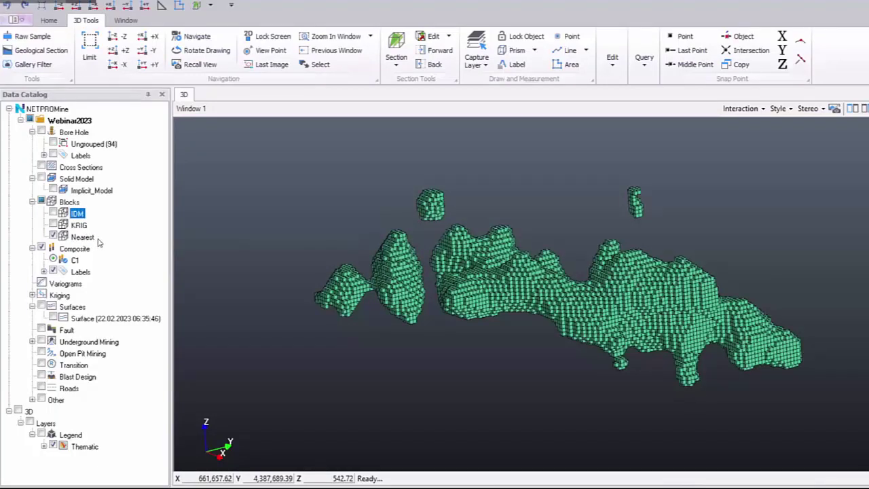
left_click(79, 225)
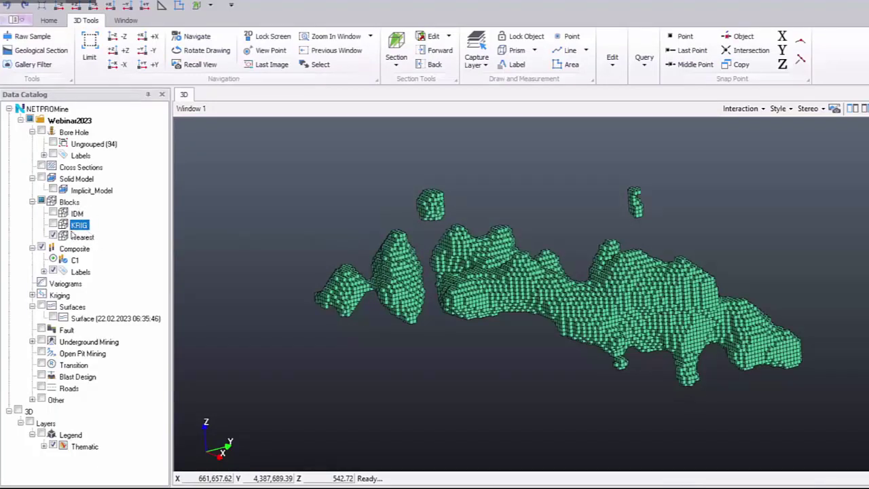
left_click(78, 214)
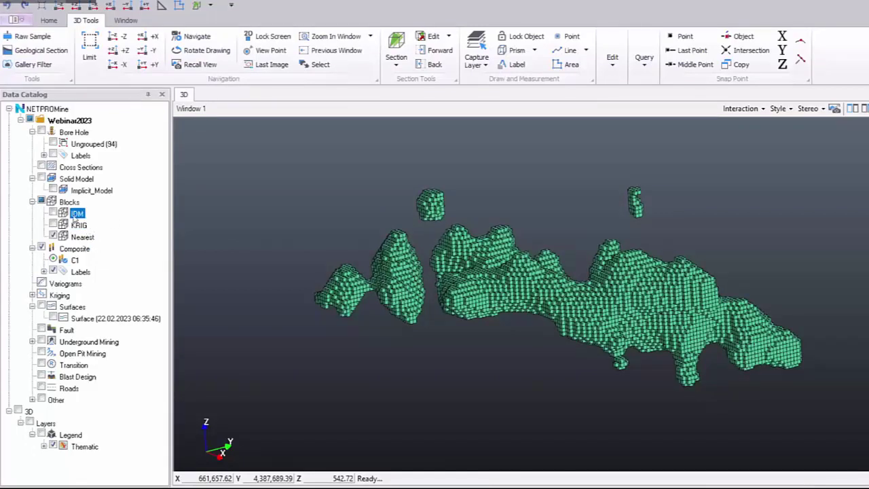
left_click(101, 243)
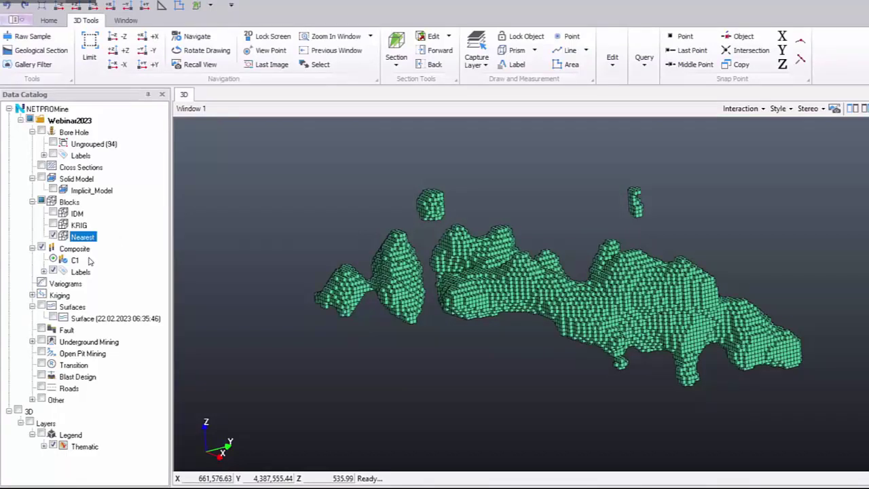
left_click(86, 250)
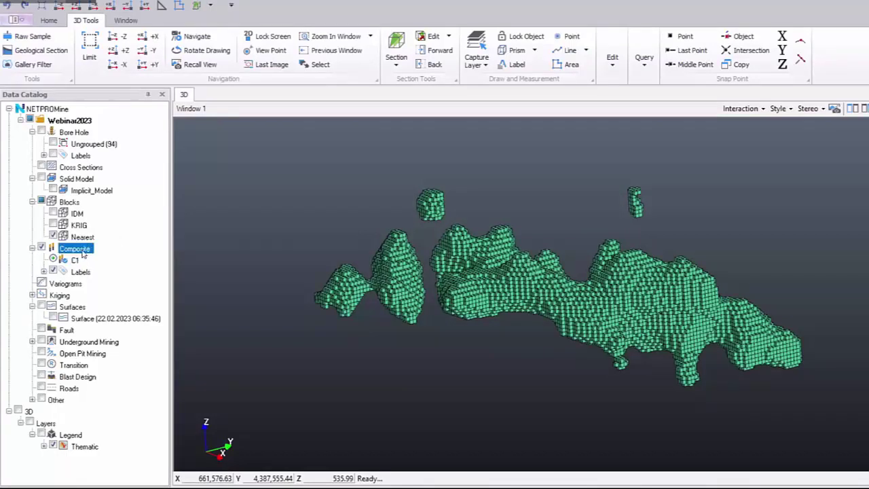
Run a Nearest Neighbor estimation of the Grade attribute on the Nearest block model with split numbers of 1 in X, Y and Z.
right_click(95, 238)
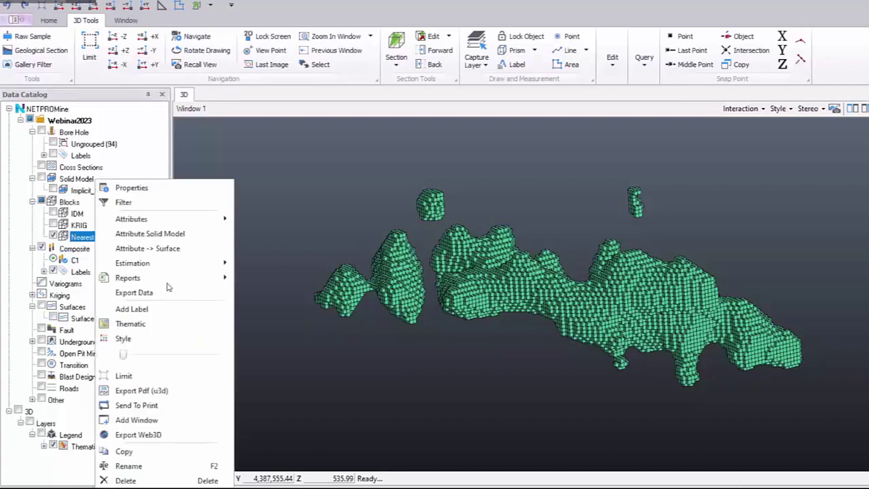
mouse_move(175, 265)
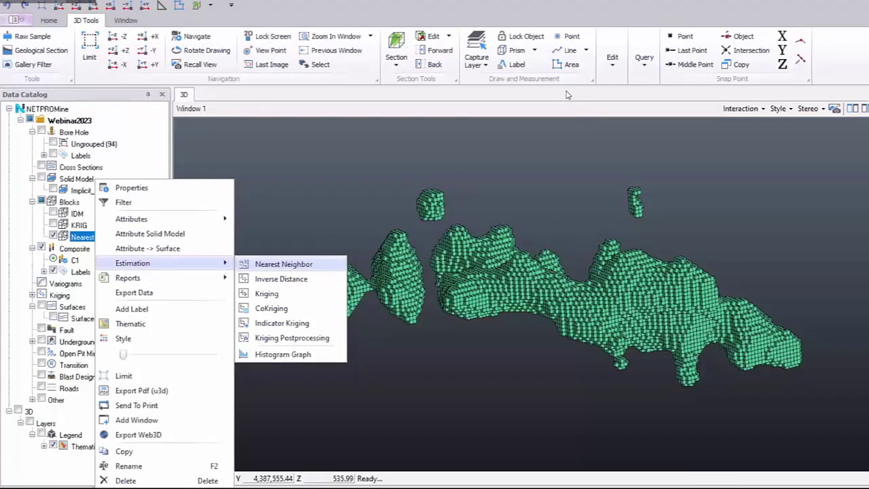
key("Return")
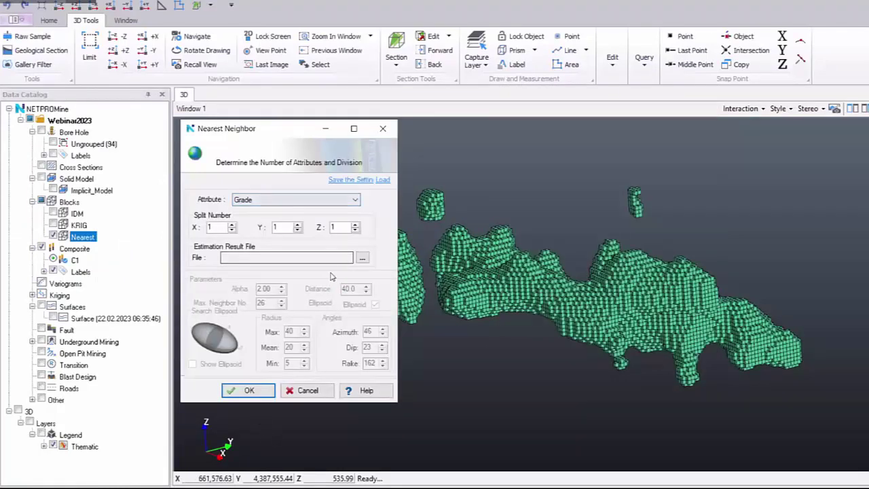
key("Return")
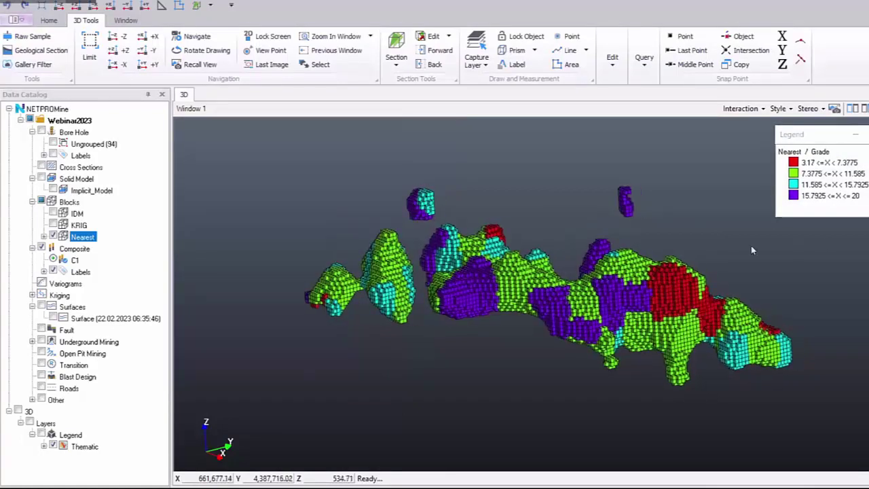
Hide the composites and display the ungrouped bore holes to compare them closely with the grade-coloured Nearest blocks.
middle_click_drag(752, 251, 435, 312)
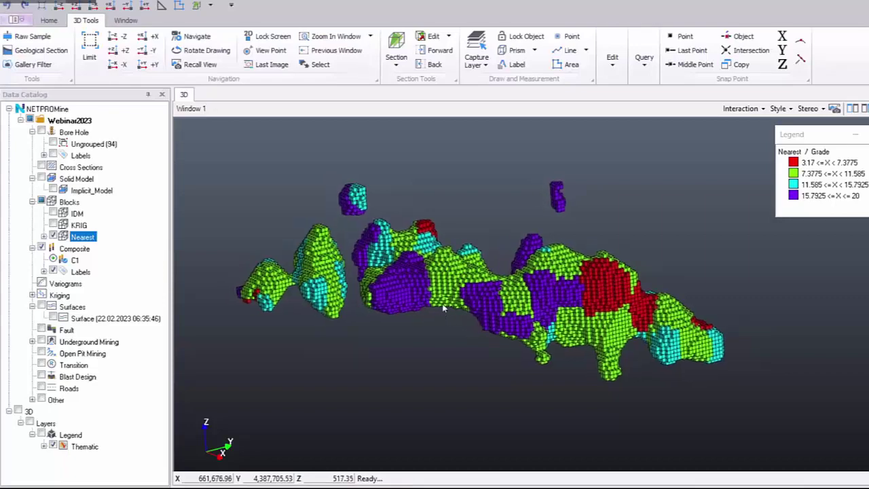
scroll(442, 304, "up", 2)
left_click_drag(465, 320, 484, 307)
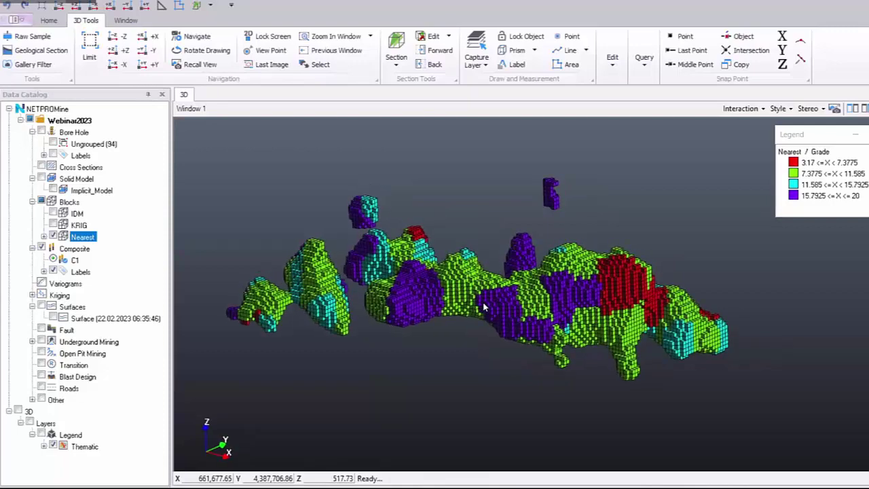
scroll(483, 307, "up", 1)
scroll(484, 307, "down", 2)
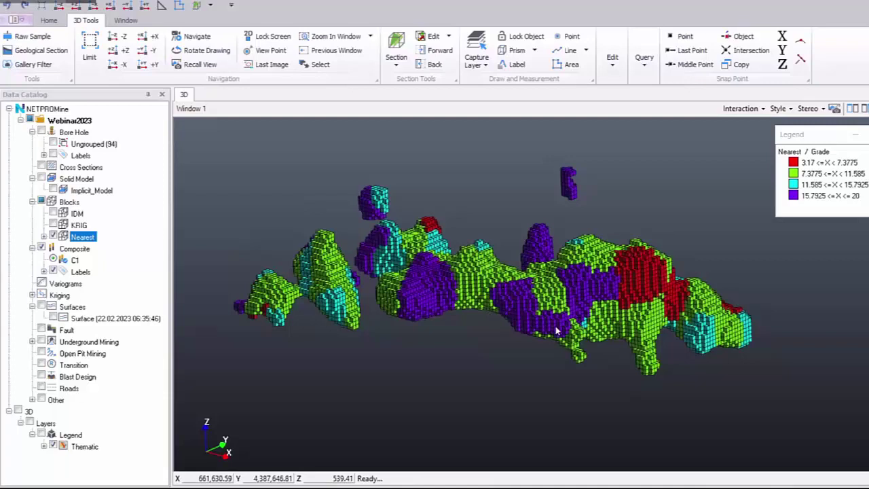
scroll(576, 295, "down", 1)
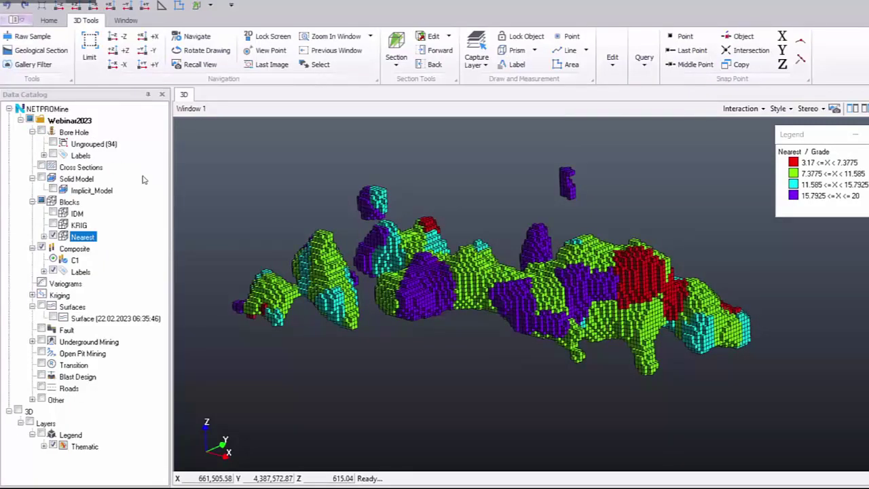
left_click(42, 247)
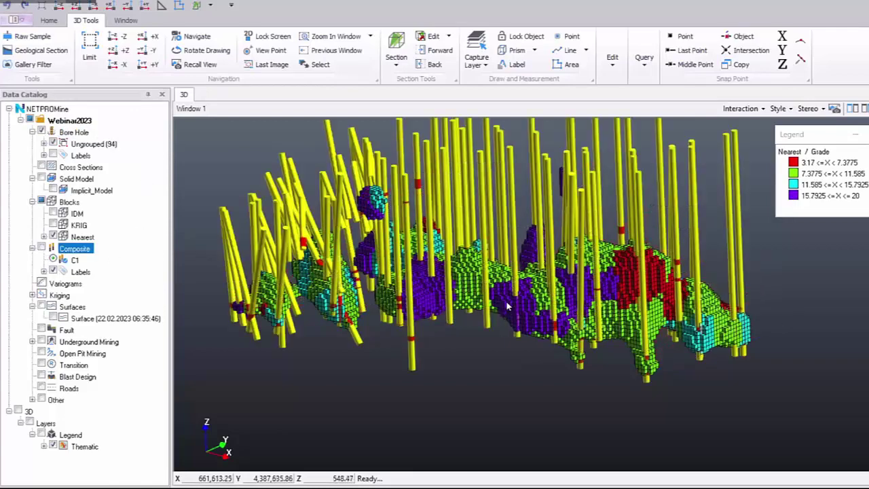
scroll(512, 280, "up", 3)
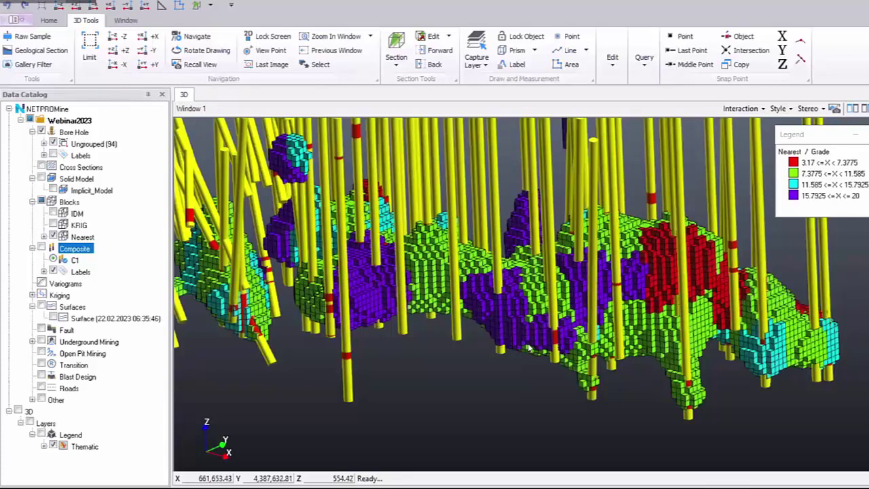
scroll(547, 354, "up", 3)
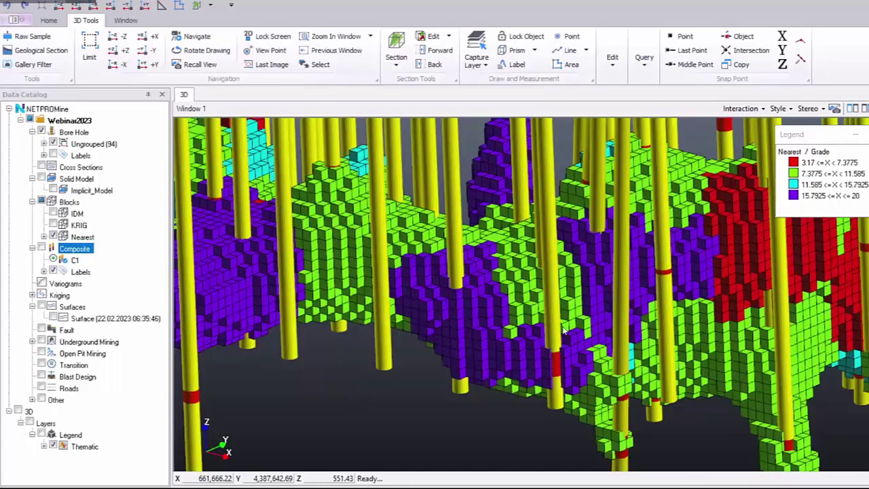
scroll(550, 364, "up", 3)
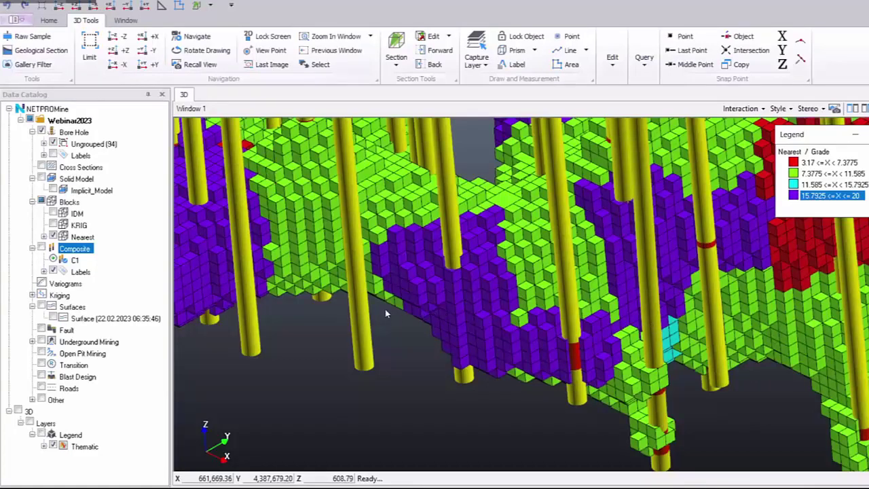
Theme the Nearest block model by Grade in numeric ranges of 2 from 2 to 20, with a distinct colour for each range.
left_click_drag(385, 313, 547, 307)
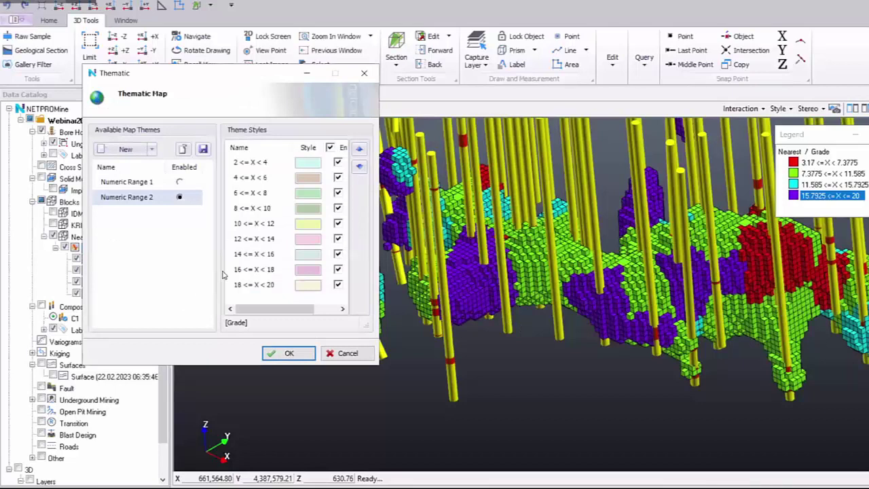
key("ctrl+a")
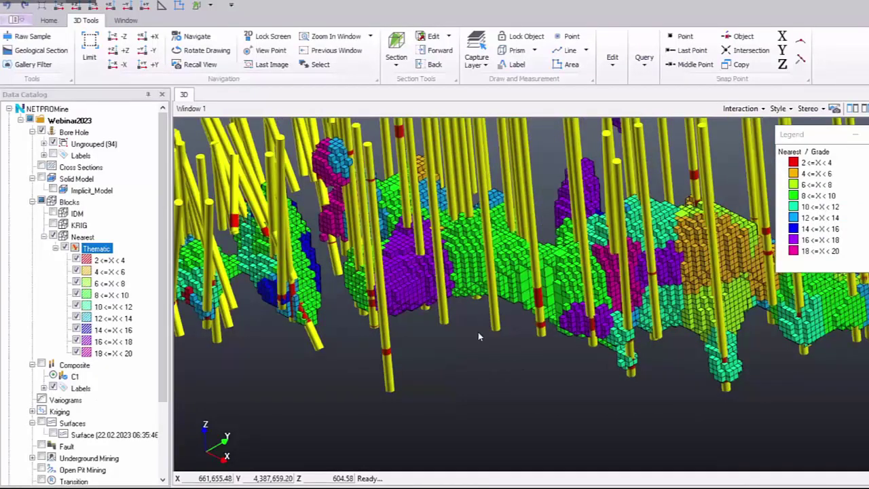
middle_click_drag(510, 305, 461, 313)
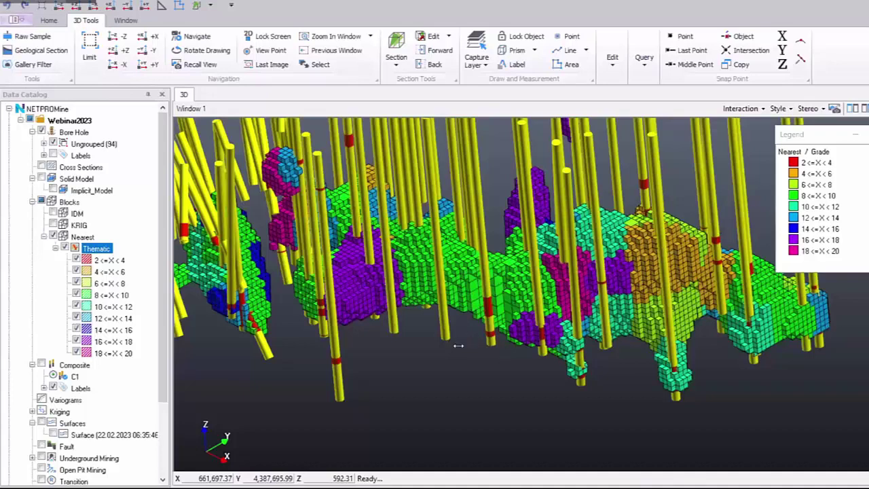
scroll(499, 336, "up", 3)
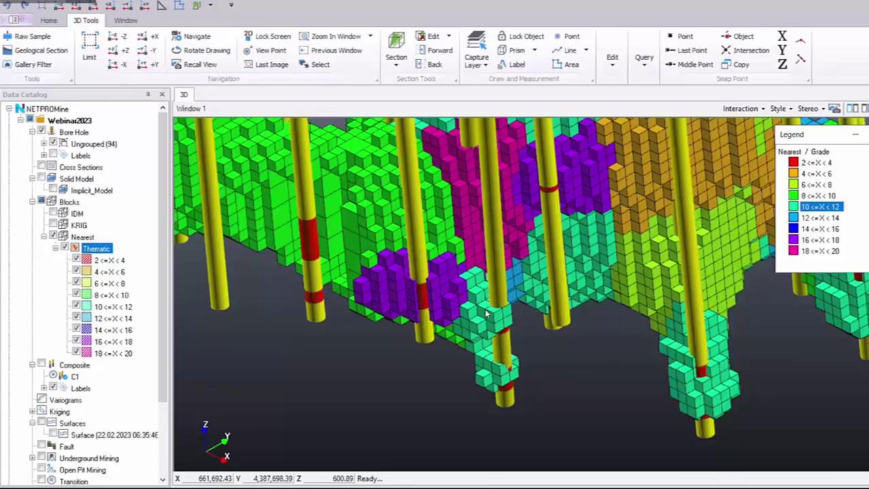
Display the Nearest block model together with the bore holes and the composite grade labels.
scroll(154, 285, "down", 3)
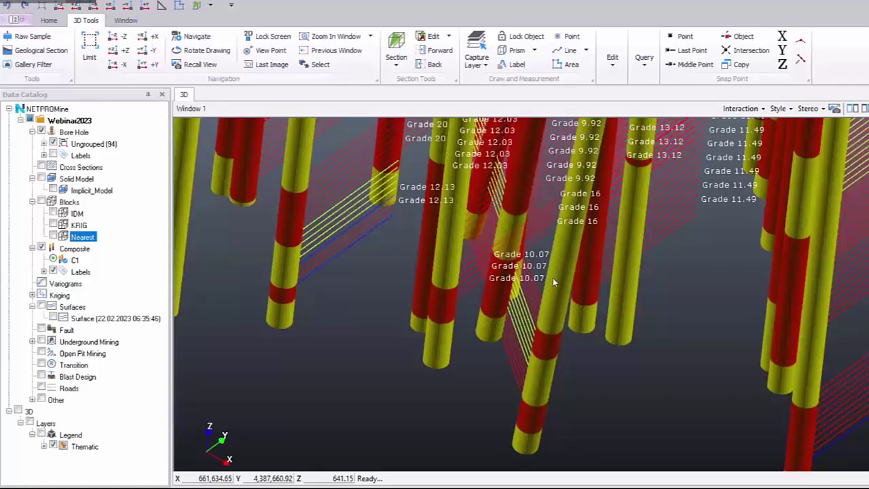
key("space")
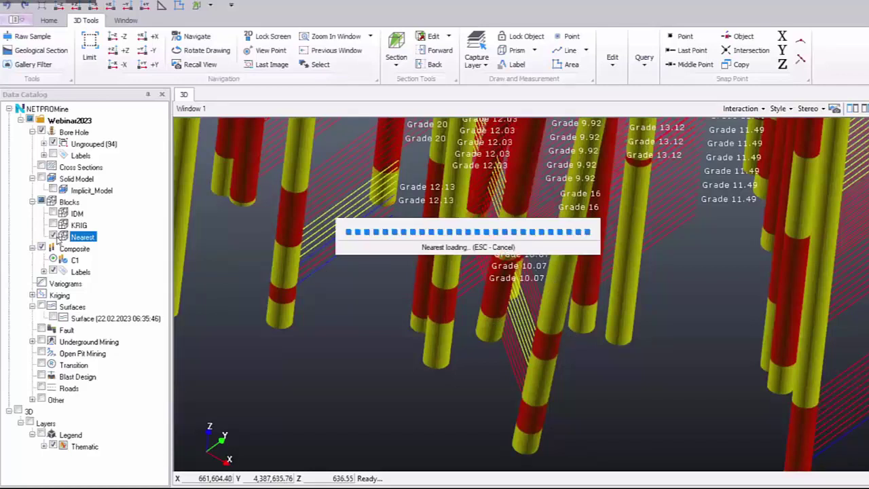
key("Down")
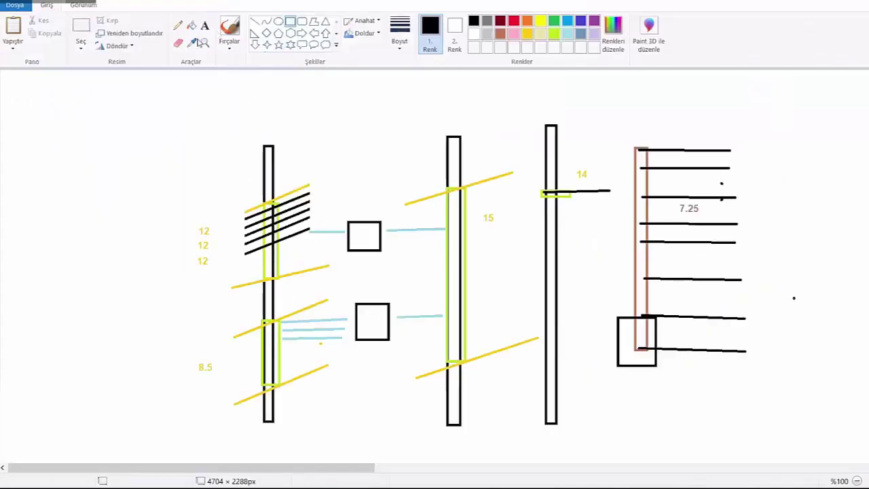
In the Paint sketch, draw a pink ellipse about 450 × 242 px around the first drill hole's upper interval and its 12 labels.
left_click(278, 21)
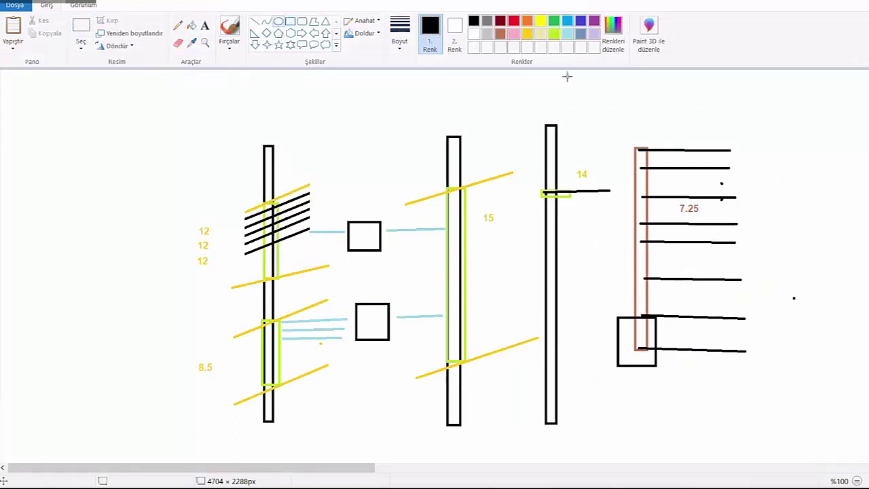
left_click(514, 34)
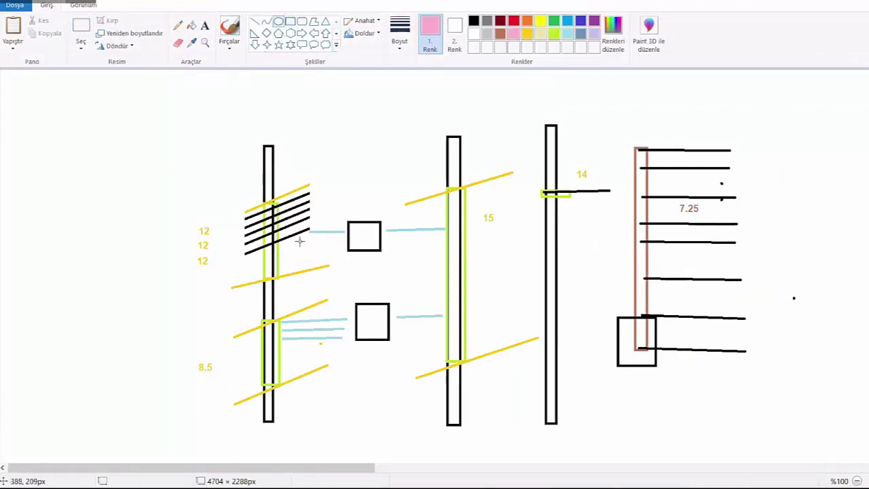
mouse_move(177, 163)
left_mouse_down()
mouse_move(409, 285)
mouse_move(397, 280)
left_mouse_up()
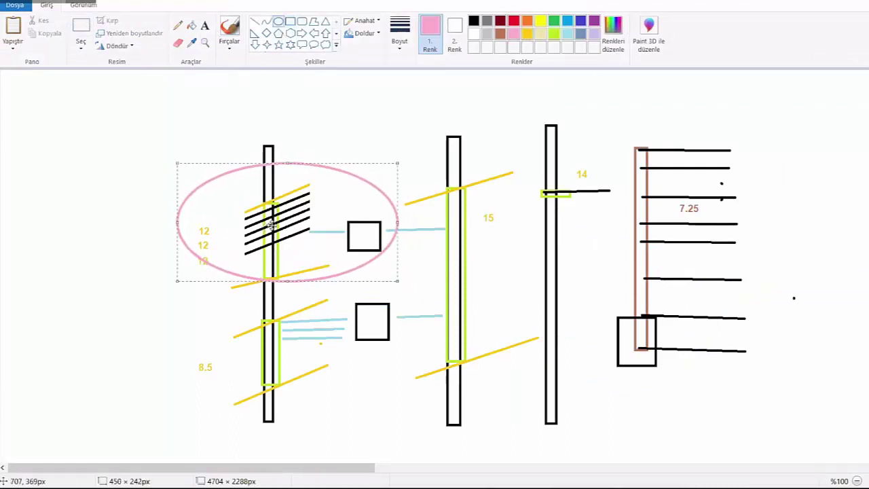
left_click_drag(227, 177, 223, 184)
left_click(103, 131)
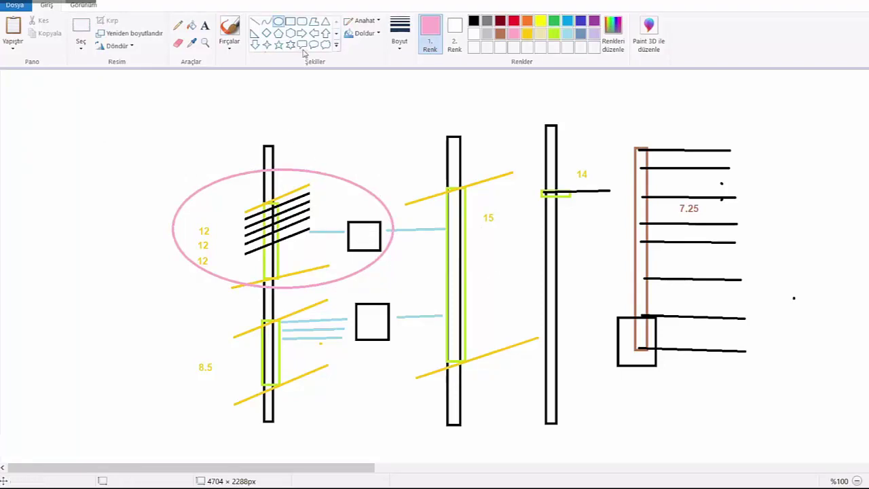
Draw a small black square block between the second and third drill holes, below the 15 label.
left_click(290, 21)
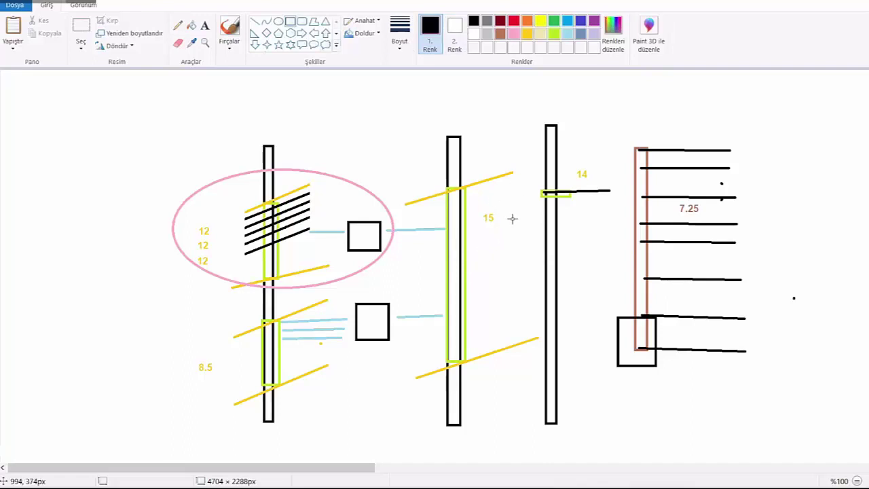
left_click_drag(490, 242, 520, 274)
left_click(482, 305)
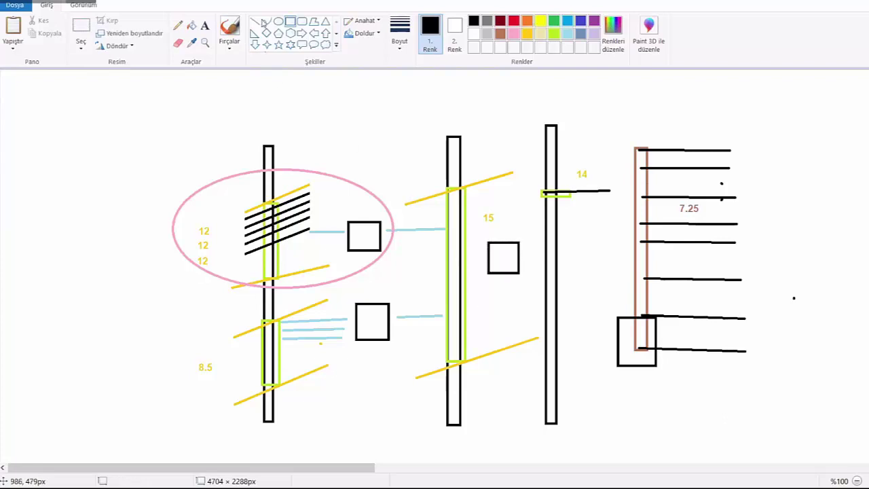
Try drawing a pink ellipse about 211 × 158 px around the small black block between the second and third drill holes, and undo it.
left_click(513, 34)
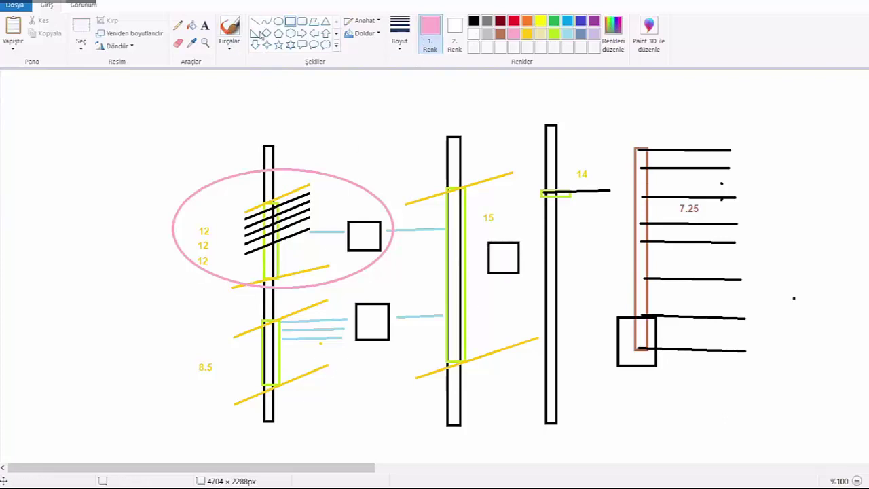
left_click(279, 21)
left_click_drag(431, 215, 535, 292)
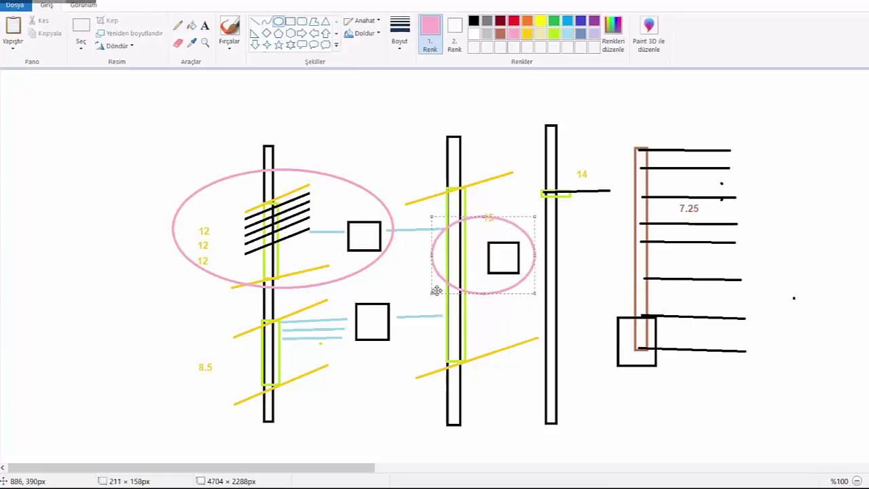
left_click_drag(432, 256, 458, 266)
left_click(471, 343)
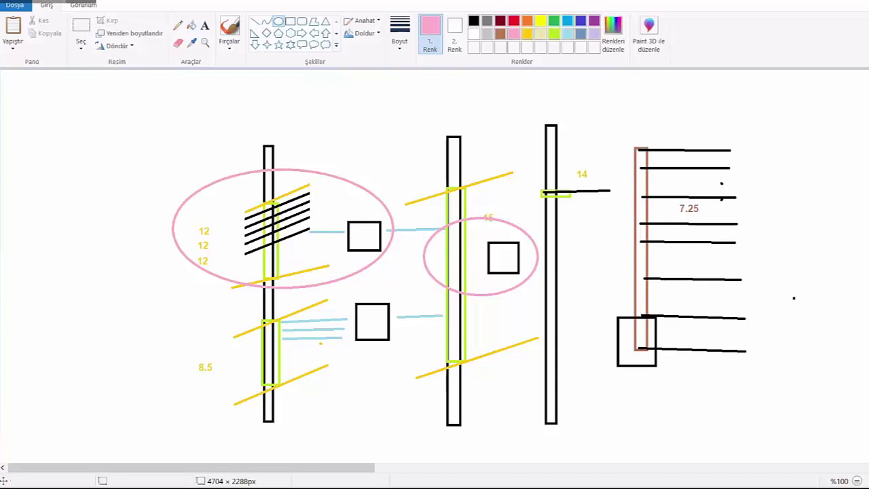
key("ctrl+z")
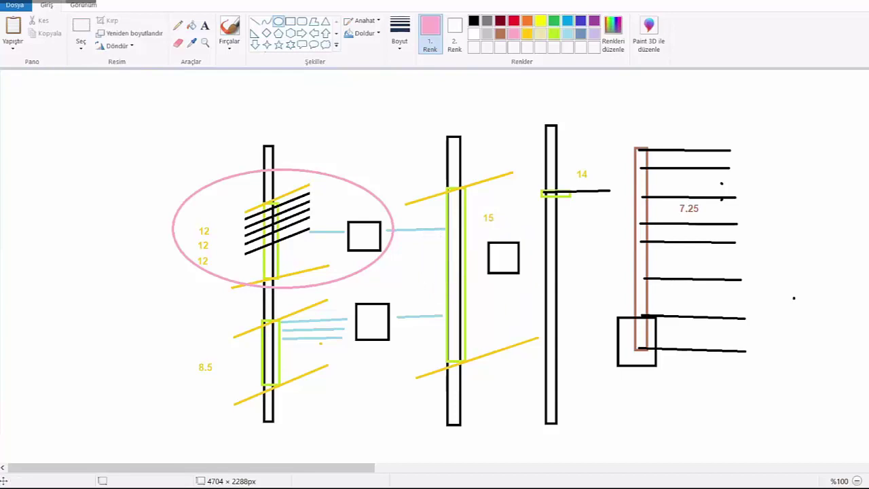
key("ctrl+z")
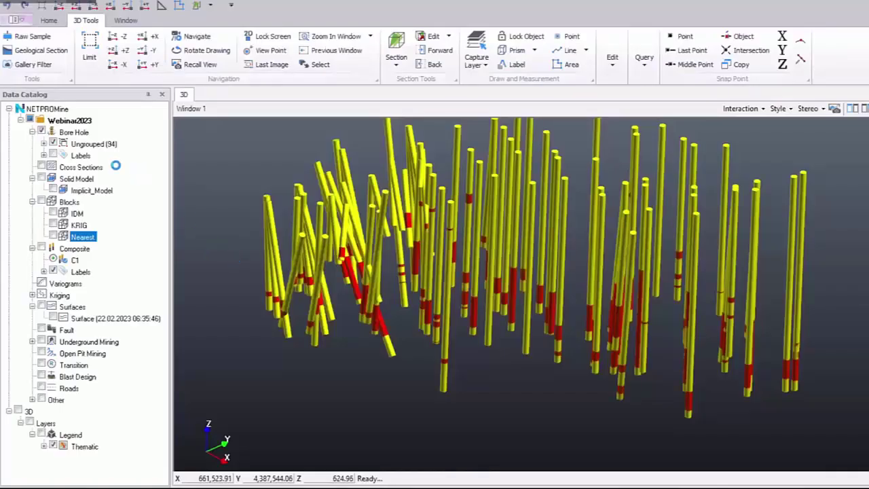
Display the IDM block model in 3D and hide the bore holes.
left_click(53, 213)
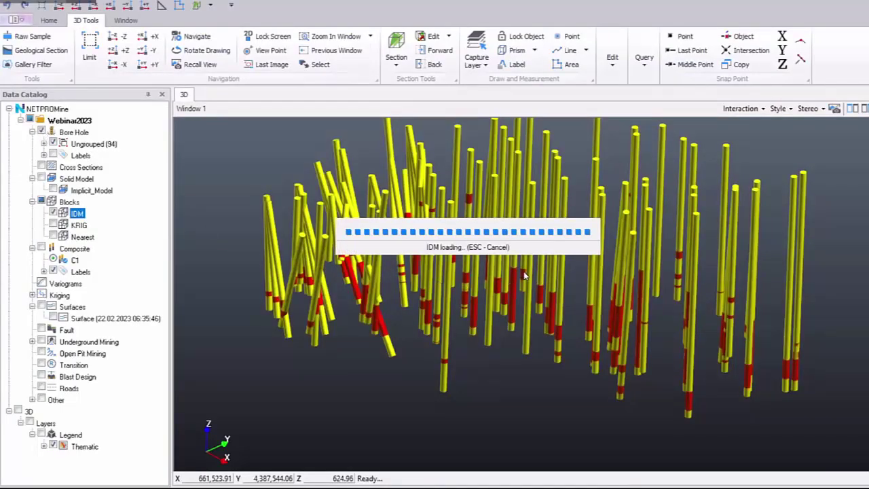
left_click(42, 131)
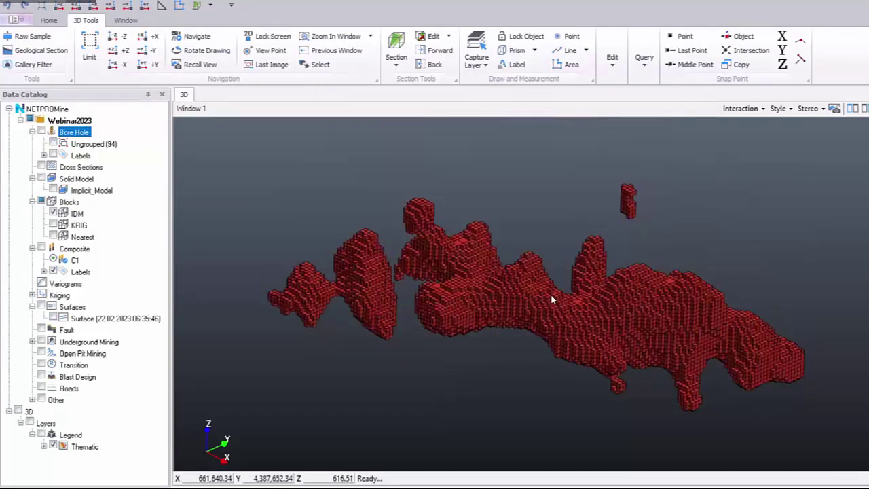
middle_click_drag(554, 297, 548, 298)
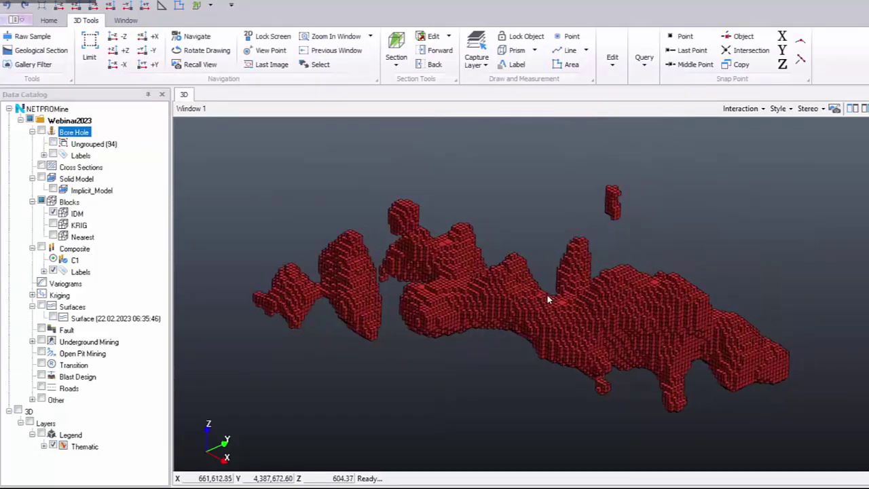
left_click_drag(548, 298, 549, 288)
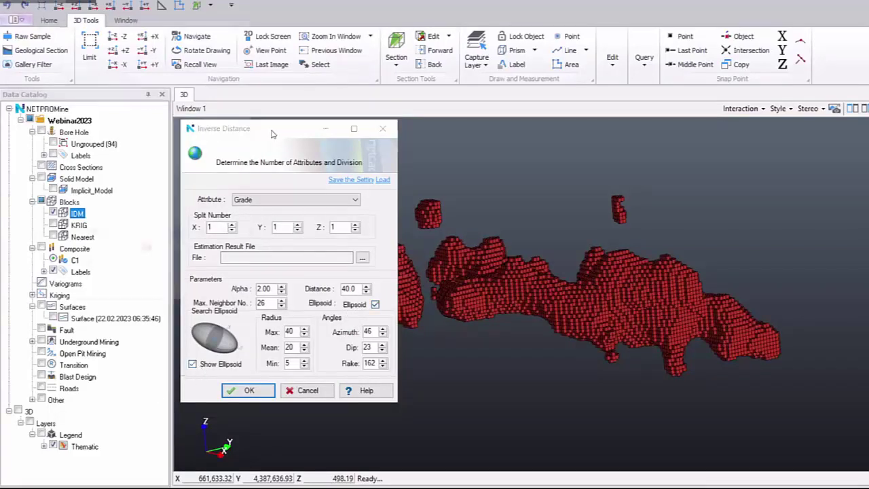
Show the search ellipsoid for the Inverse Distance estimation and pick its centre point on the IDM block model in plan view.
left_click(192, 364)
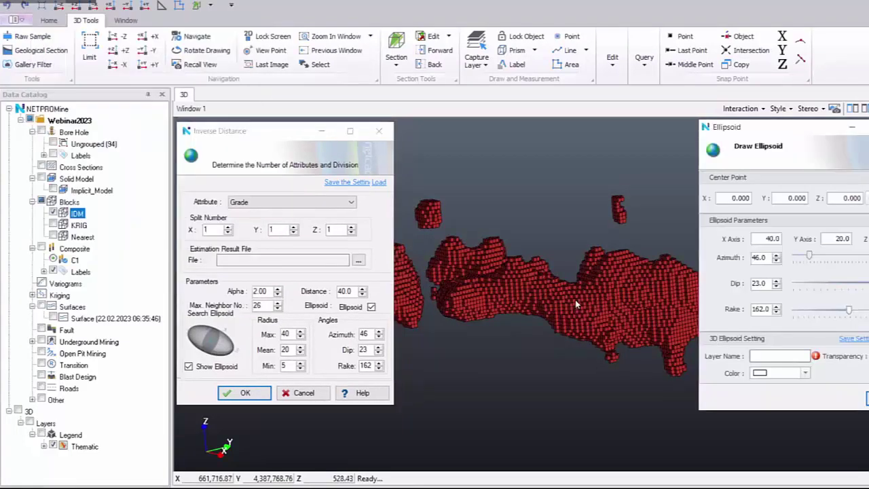
left_click(510, 274)
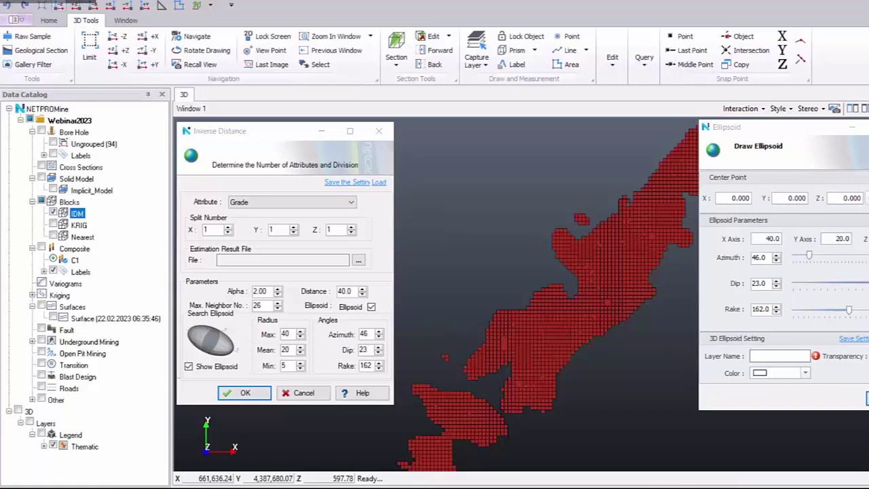
left_click(614, 205)
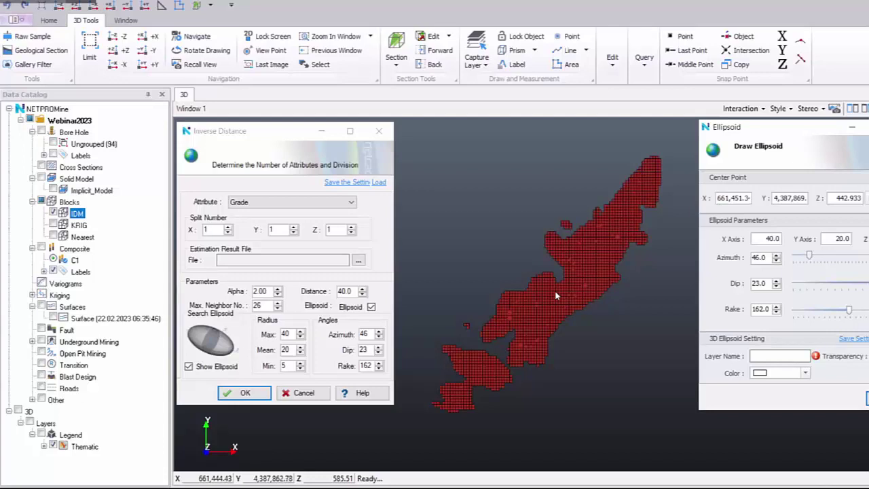
Name the ellipsoid layer Ellipsoid and give it a cyan colour.
left_click(767, 355)
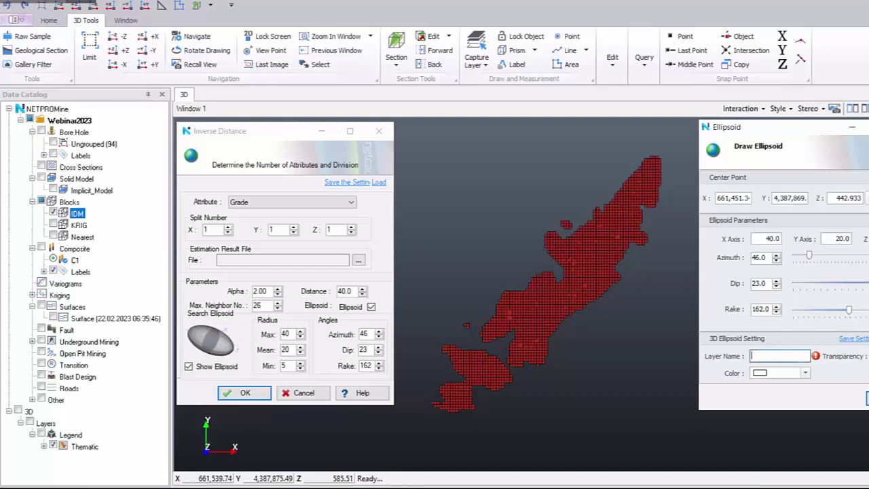
type("Ellipsoid")
left_click(804, 373)
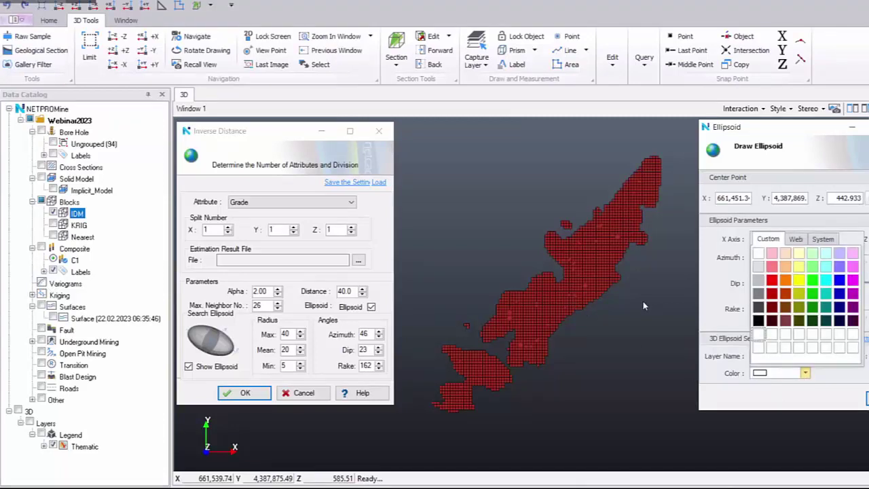
left_click(824, 279)
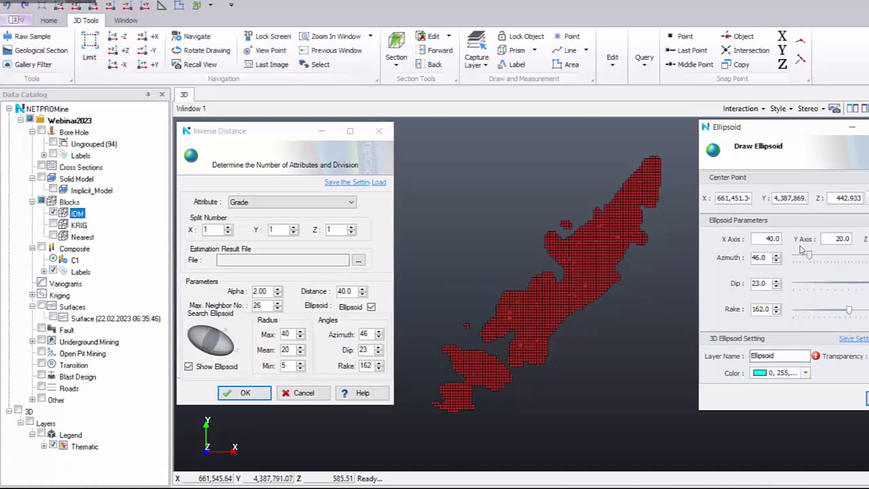
Set the ellipsoid's X axis to 40 and Y axis to 25, and draw it on the block model.
left_click(865, 243)
key("BackSpace")
left_click_drag(815, 247, 816, 250)
type("40")
key("Tab")
type("25")
left_click(865, 402)
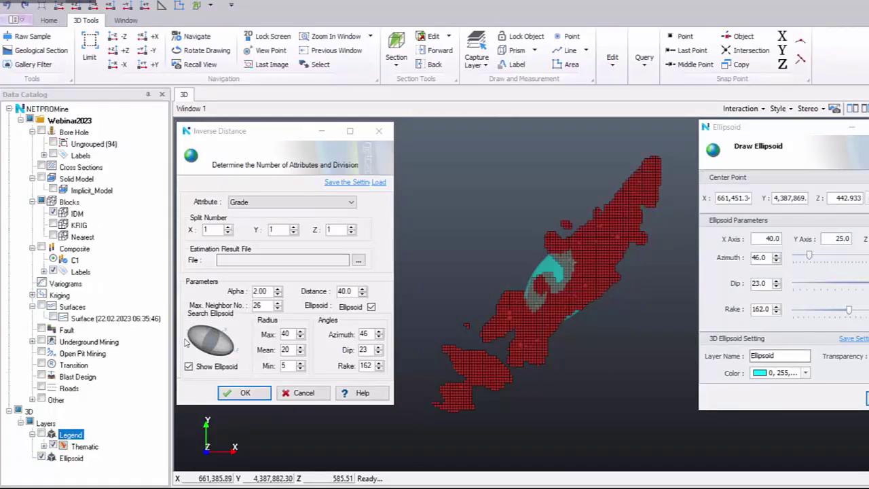
Make the IDM block model semi-transparent with a setting of 79.
right_click(82, 214)
left_click_drag(189, 326, 198, 328)
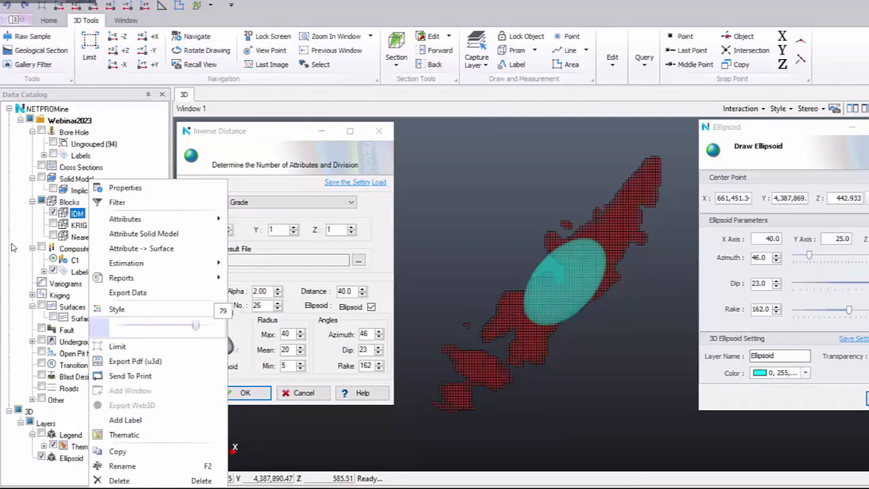
left_click(583, 327)
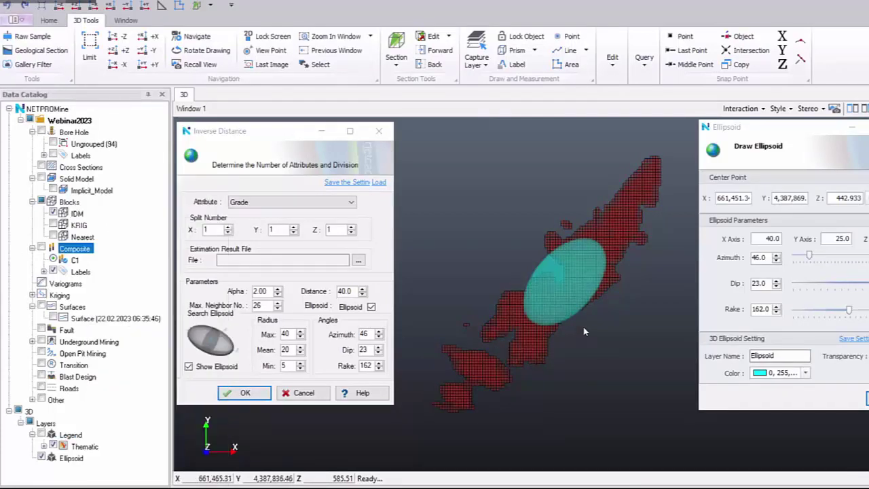
Set the search ellipsoid's X axis to 50 and its azimuth to 44.
left_click(770, 239)
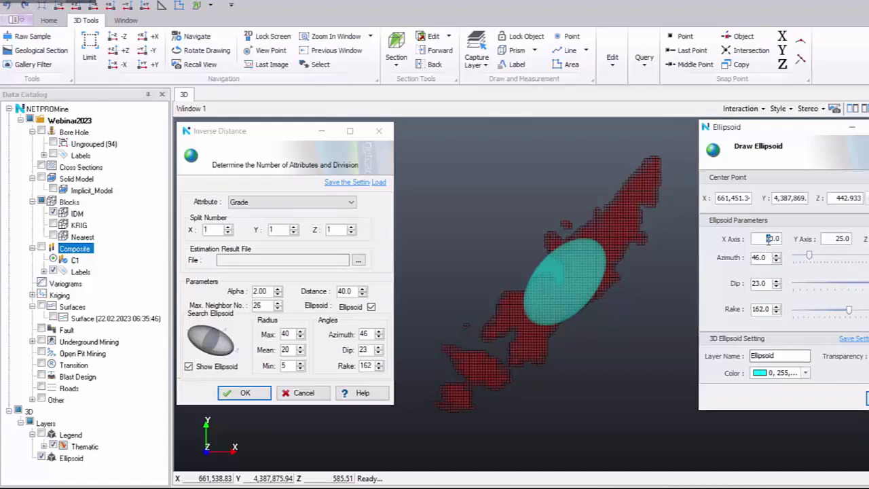
type("6")
left_click_drag(759, 239, 782, 243)
type("60.0")
key("Return")
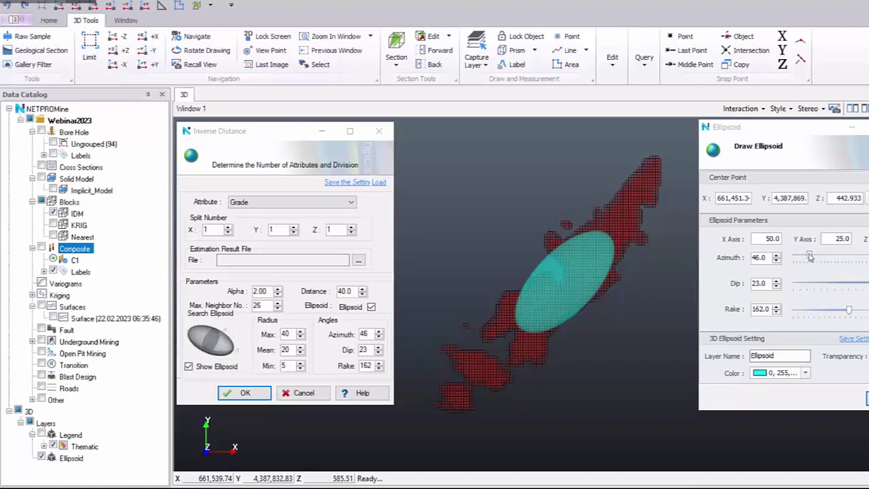
mouse_move(809, 257)
left_mouse_down()
mouse_move(840, 265)
mouse_move(810, 268)
left_mouse_up()
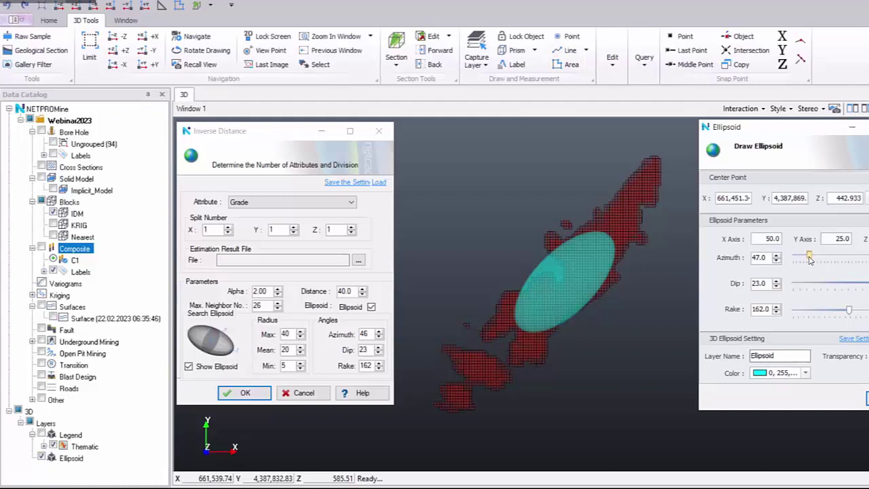
left_click_drag(806, 258, 809, 260)
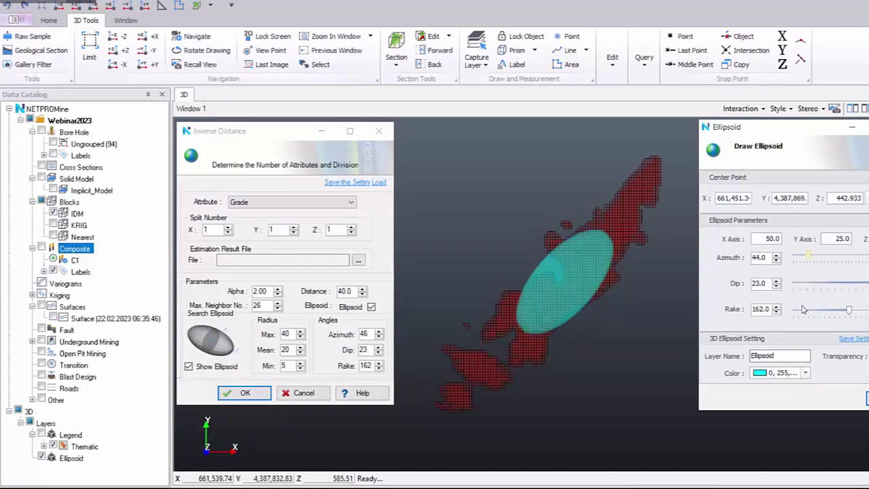
View the model from the side along X and set the ellipsoid's dip to -15 and rake to 171.
left_click(92, 7)
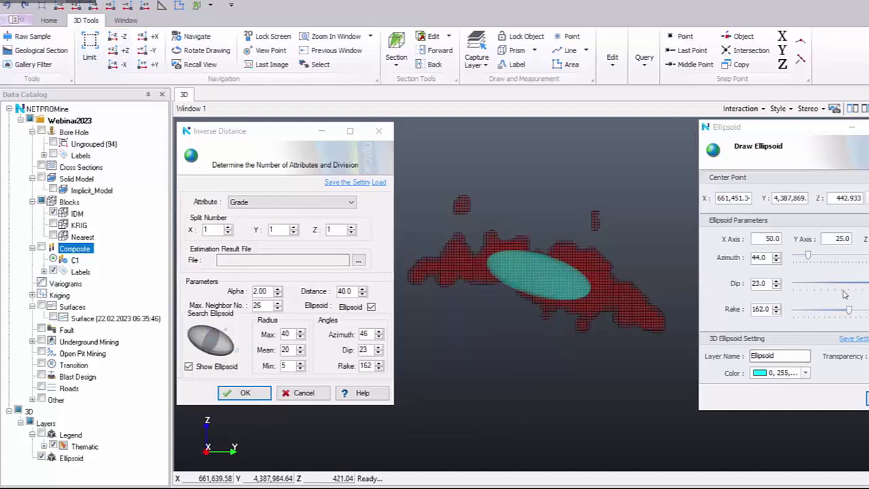
left_click_drag(866, 285, 844, 285)
left_click_drag(848, 310, 855, 312)
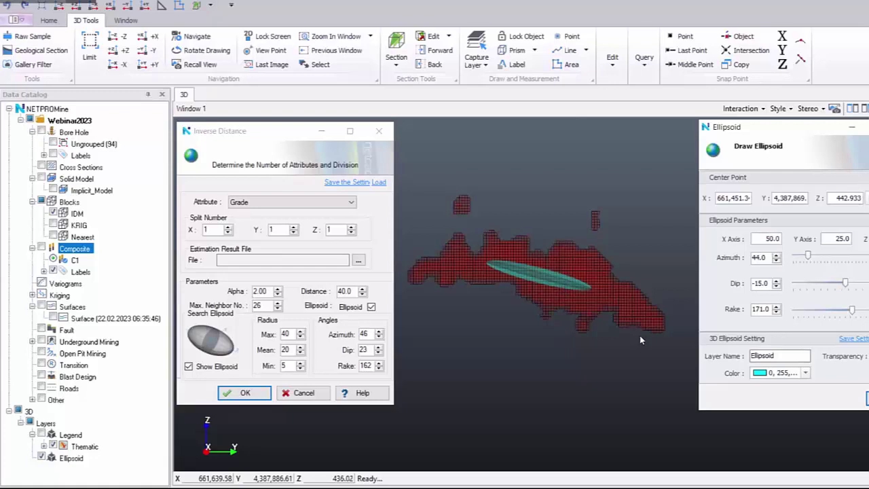
Set the ellipsoid's dip to 7 while viewing the ore body end-on.
left_click(621, 319)
left_click_drag(621, 319, 608, 308)
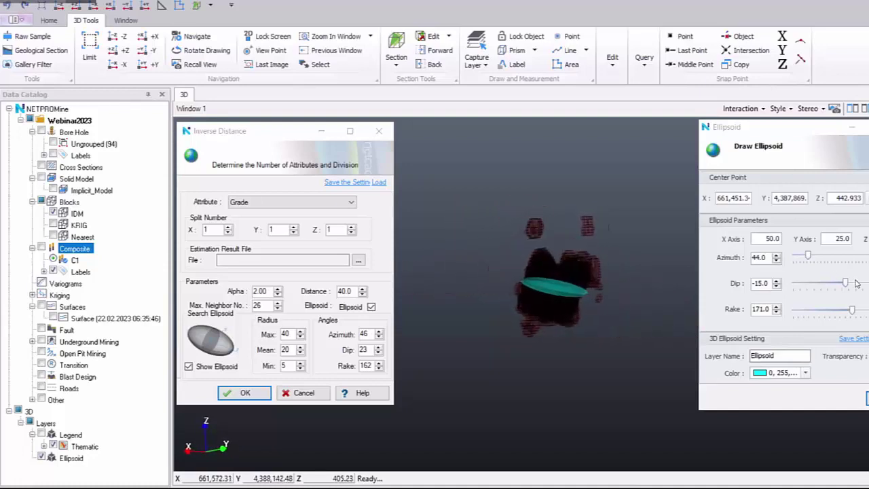
left_click_drag(844, 283, 861, 289)
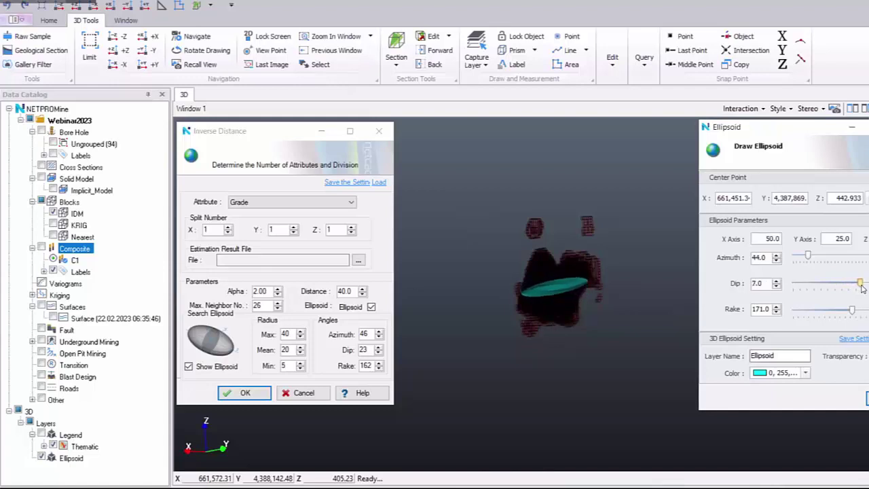
Set the ellipsoid's rake to 167 and dip to 18, checking its fit to the ore body from several angles.
left_click_drag(614, 308, 631, 326)
left_click_drag(522, 257, 556, 247)
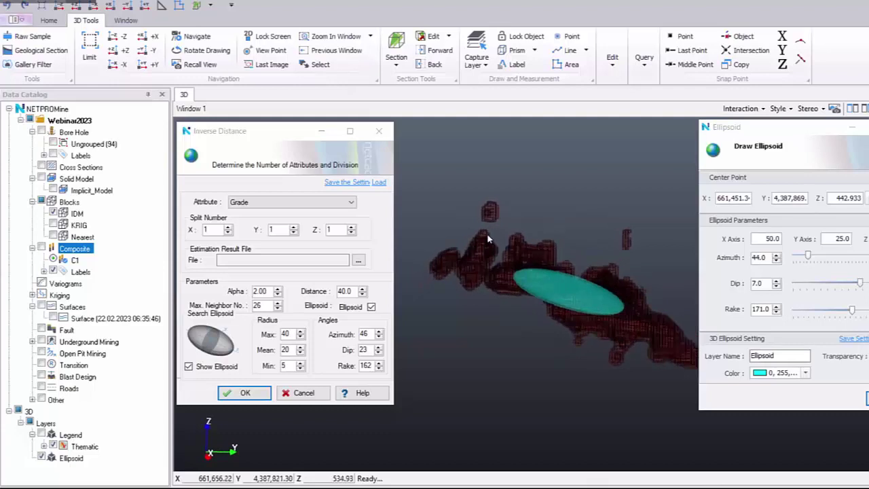
left_click_drag(568, 254, 577, 248)
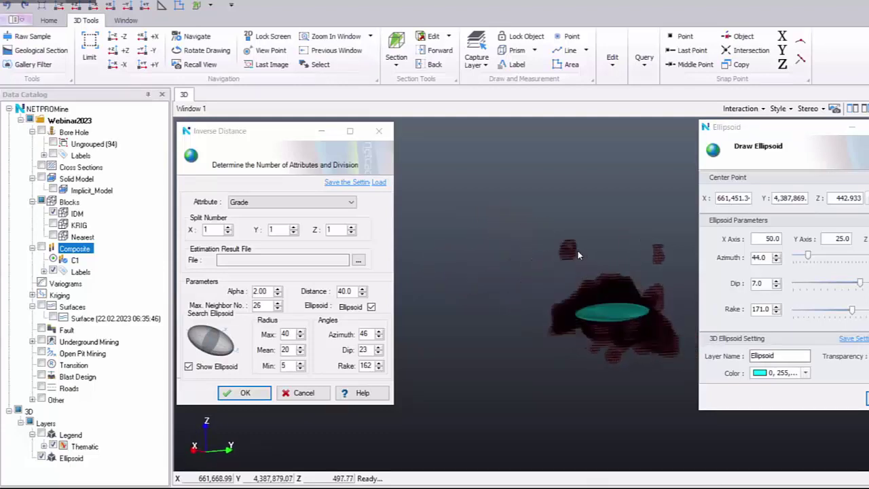
left_click(856, 316)
left_click_drag(855, 317, 853, 316)
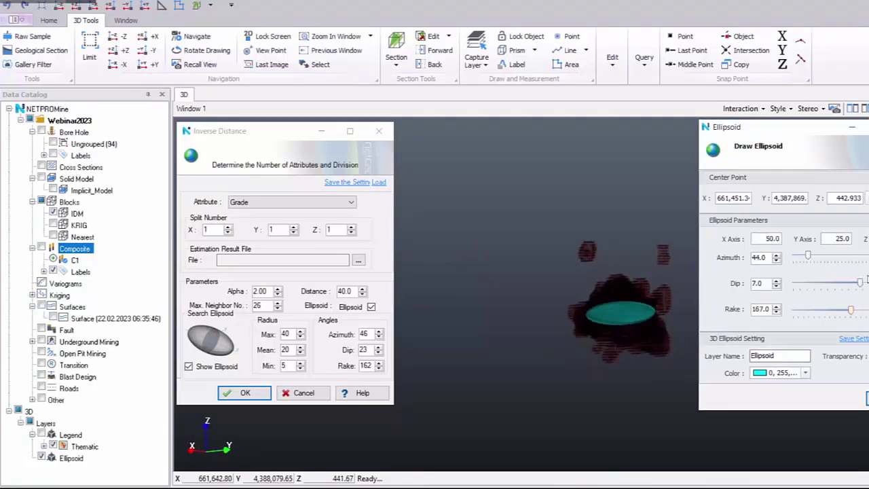
left_click_drag(860, 284, 865, 283)
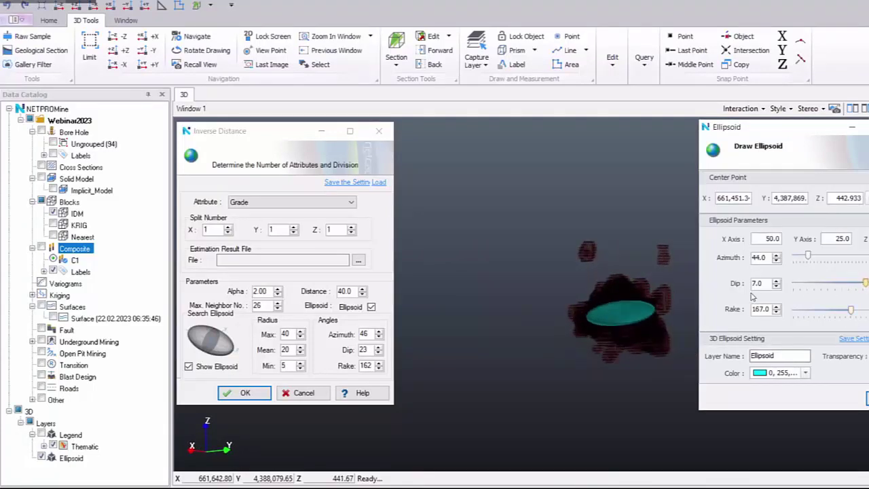
left_click_drag(647, 313, 595, 341)
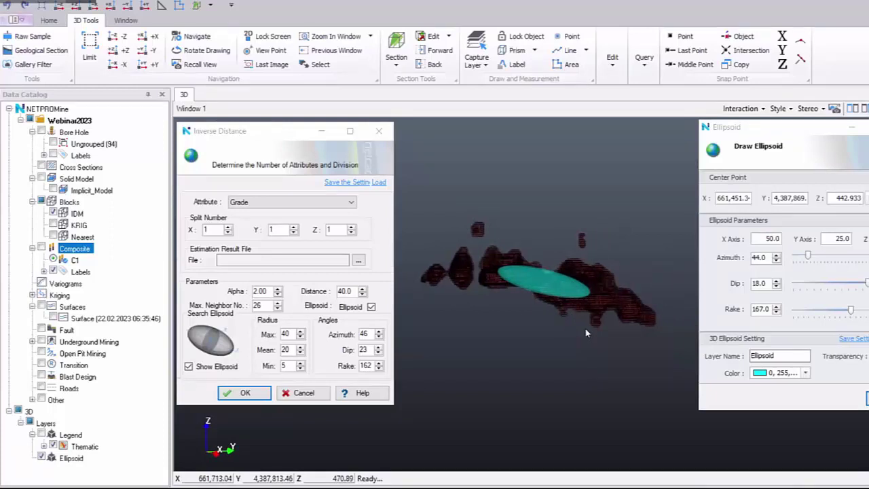
scroll(586, 332, "up", 3)
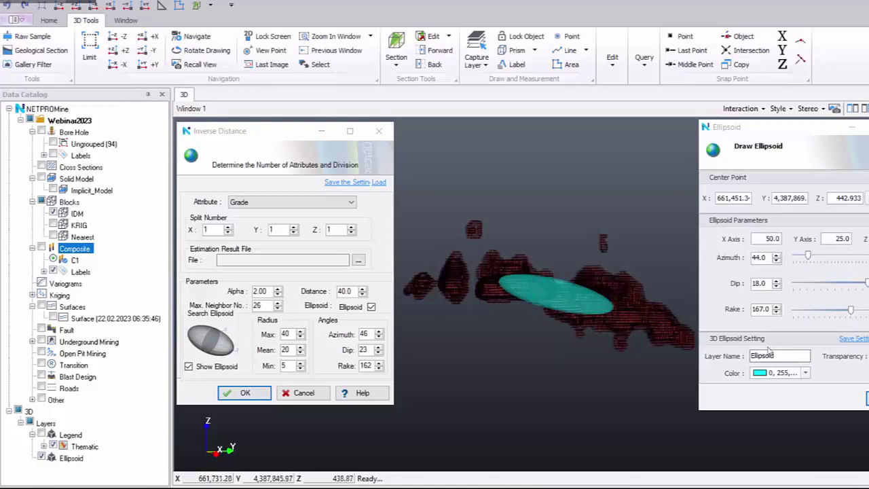
Open the dialog for saving the ellipsoid settings as an XML Ellipsoid File and close it without saving.
left_click(857, 341)
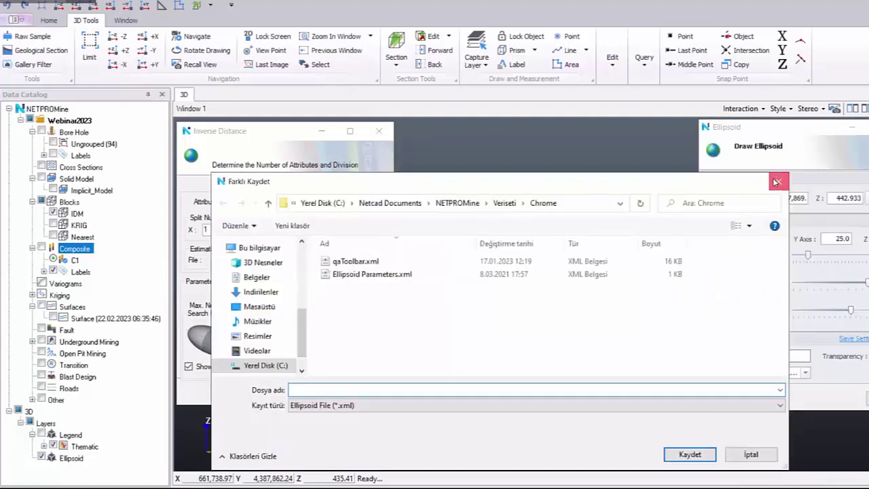
left_click(777, 181)
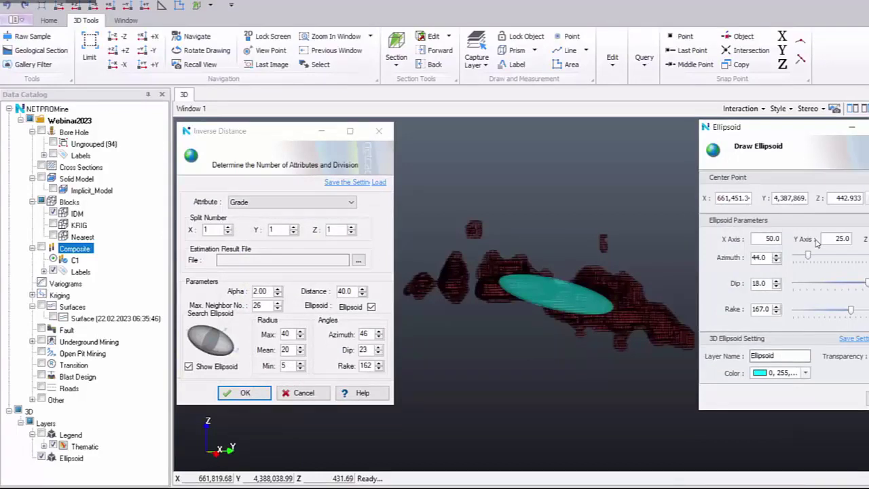
Make the IDM block model fully opaque and hide the Ellipsoid layer.
right_click(116, 214)
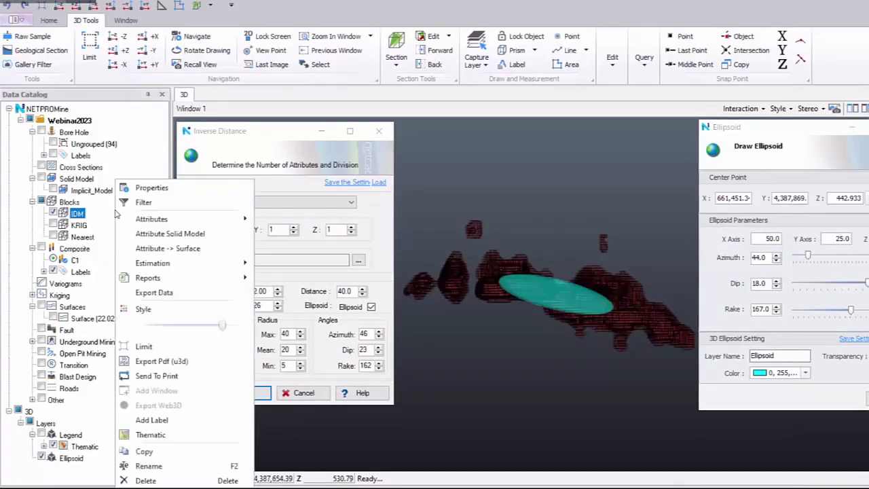
left_click(10, 243)
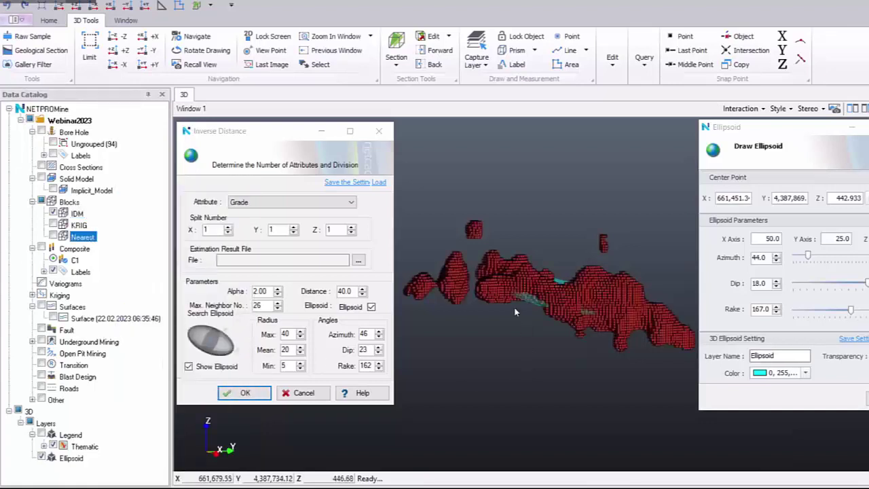
left_click(41, 457)
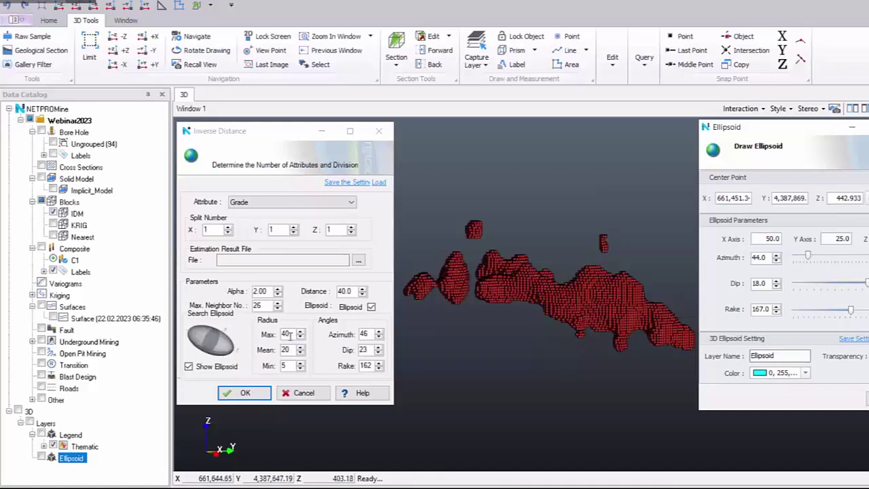
Apply the fitted ellipsoid to the Inverse Distance search (radii 50, 25, 5; azimuth 44, dip 18, rake 167) and run the Grade estimation.
left_click(761, 239)
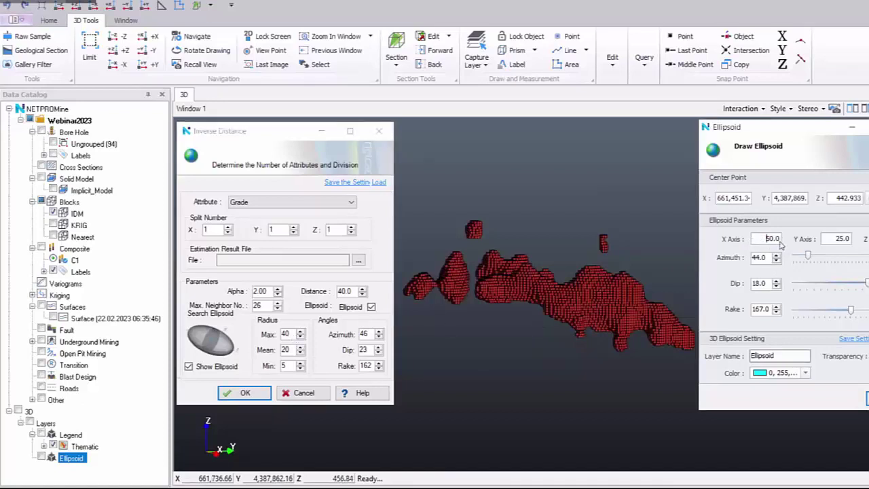
left_click_drag(763, 238, 802, 241)
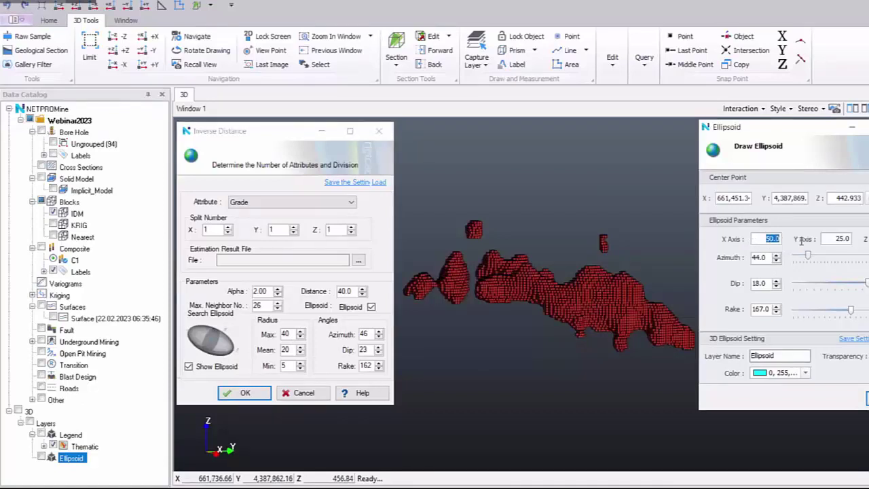
left_click(755, 240)
left_click(868, 399)
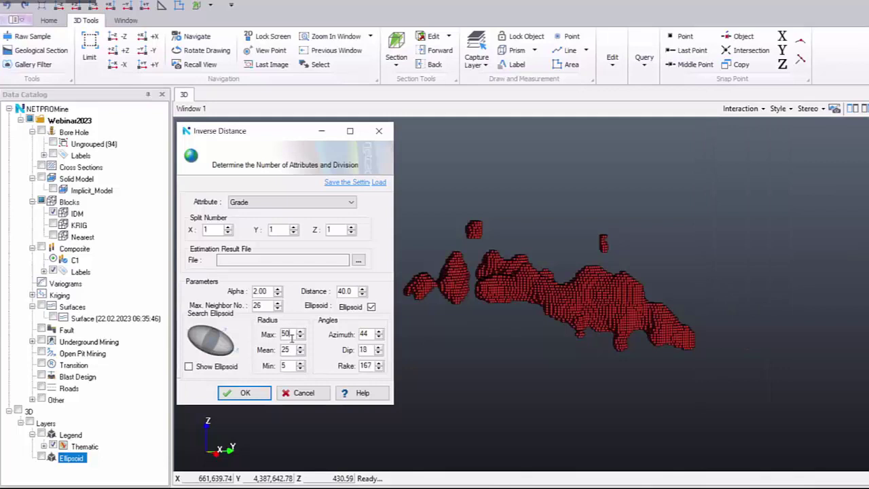
left_click(372, 348)
left_click(289, 350)
left_click(259, 395)
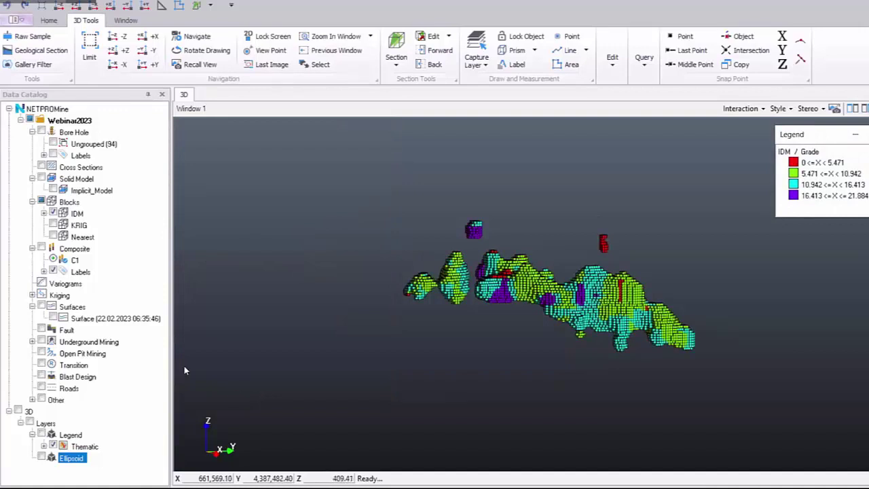
Start a new numeric range theme for the IDM block model with [Grade] as its value expression.
middle_click_drag(484, 288, 441, 306)
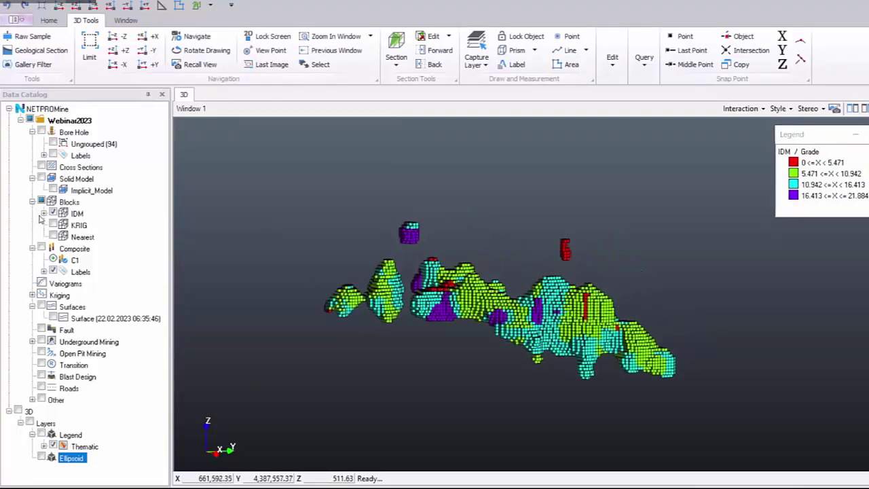
left_click(44, 214)
left_click(55, 224)
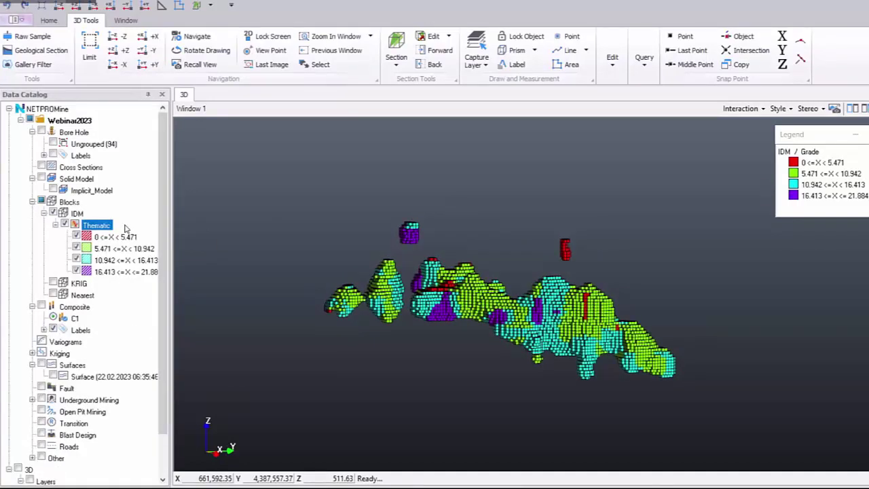
right_click(125, 228)
left_click(138, 234)
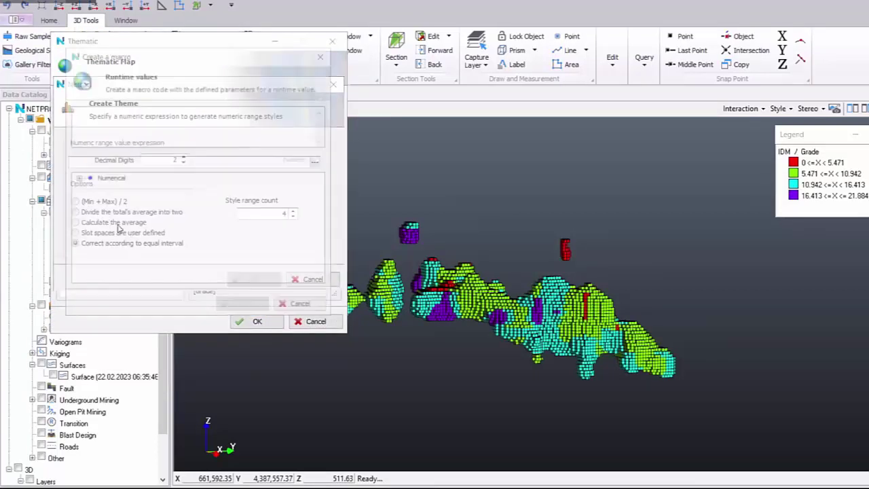
scroll(133, 224, "down", 1)
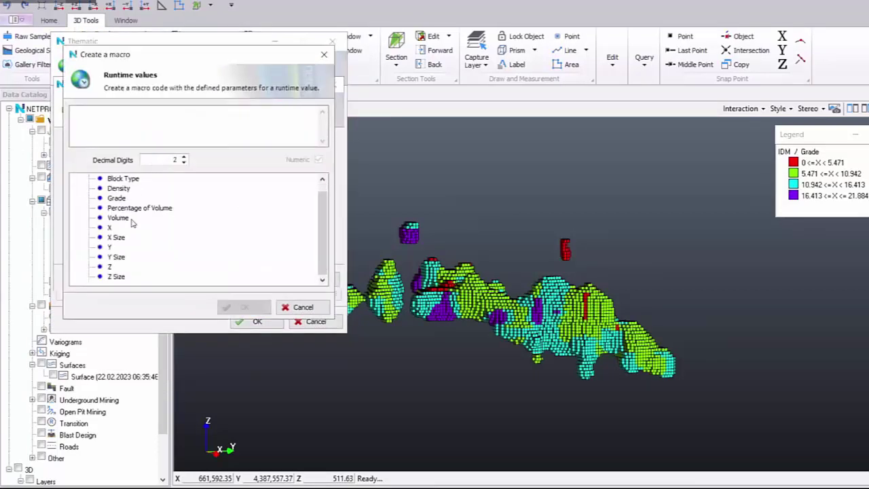
double_click(116, 198)
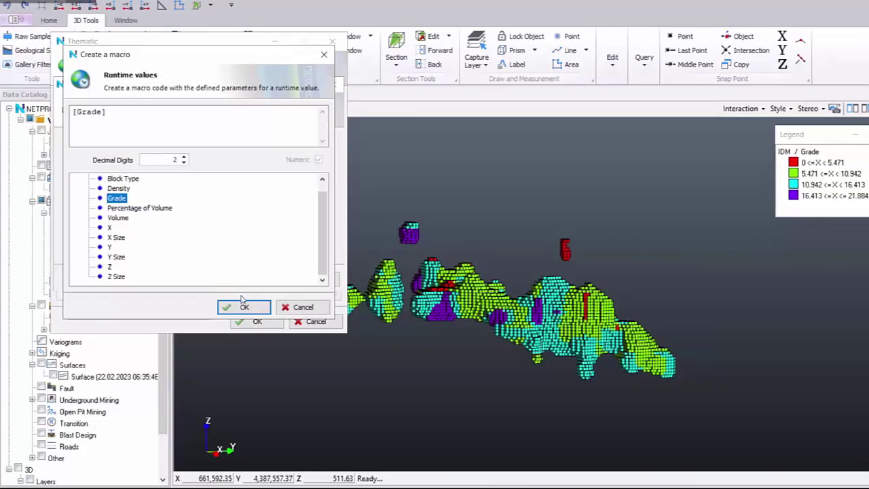
left_click(243, 307)
Generate the IDM theme's ranges with user-defined slot spaces, a maximum value of 22 and a slot value of 2.
left_click(148, 232)
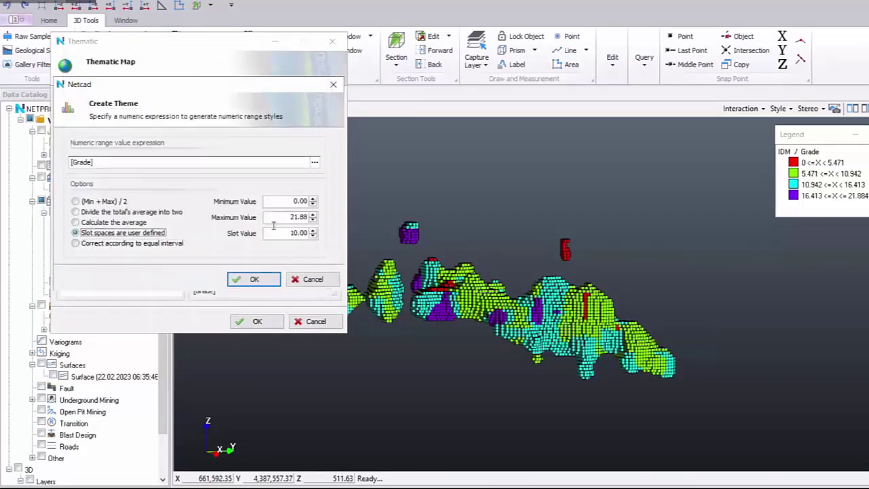
left_click_drag(282, 216, 337, 223)
type("22")
double_click(285, 233)
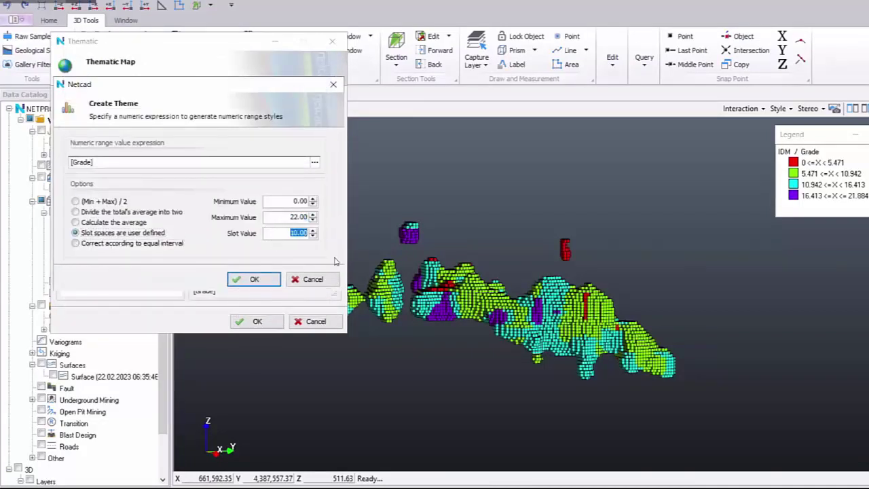
type("2")
left_click(253, 279)
Colour all ranges of the new IDM theme with hue colors based on red and apply the theme to the blocks.
left_click_drag(258, 251, 252, 198)
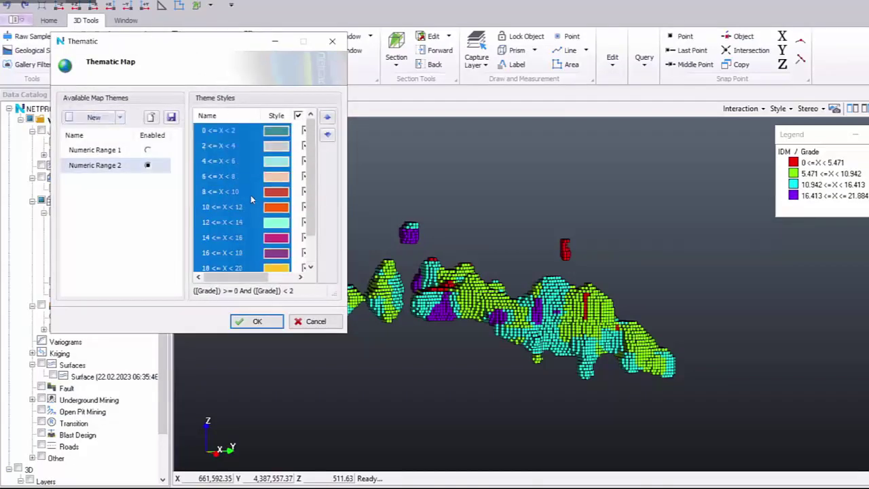
right_click(252, 198)
left_click(308, 254)
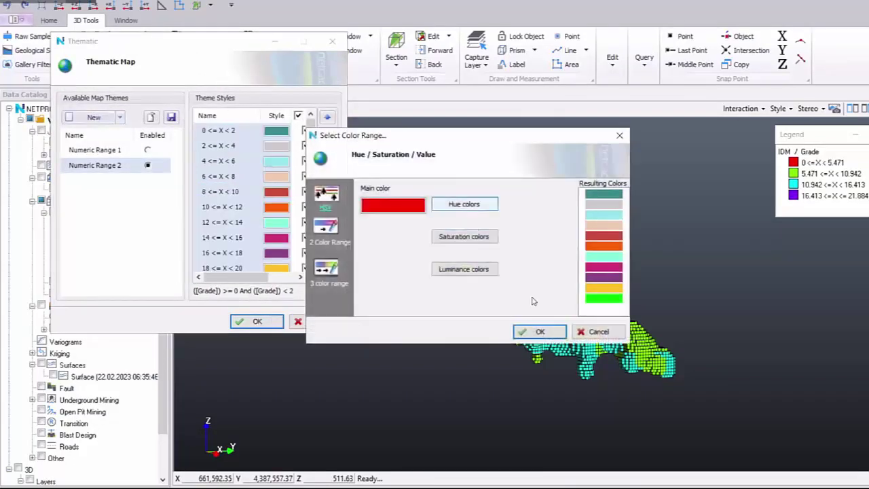
left_click(466, 204)
left_click(534, 332)
left_click(258, 323)
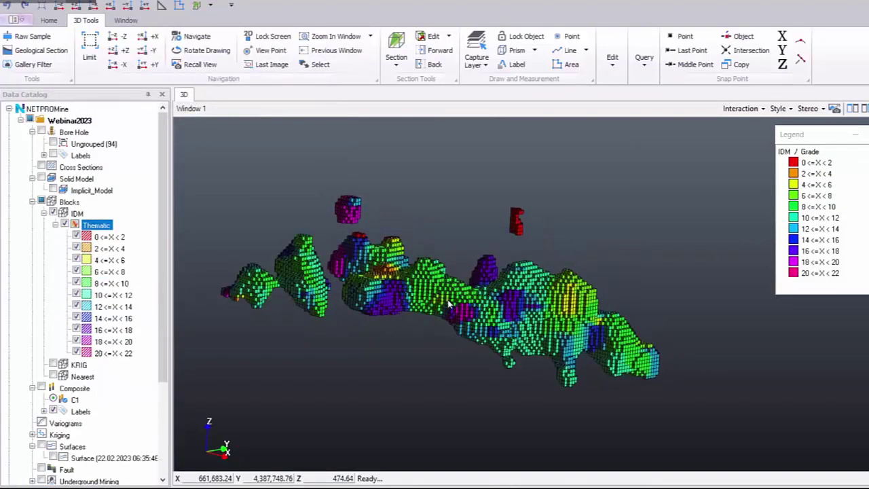
Edit the Legend layer's thematic map and start a new numeric range theme with [Grade] as its value expression.
scroll(79, 366, "down", 4)
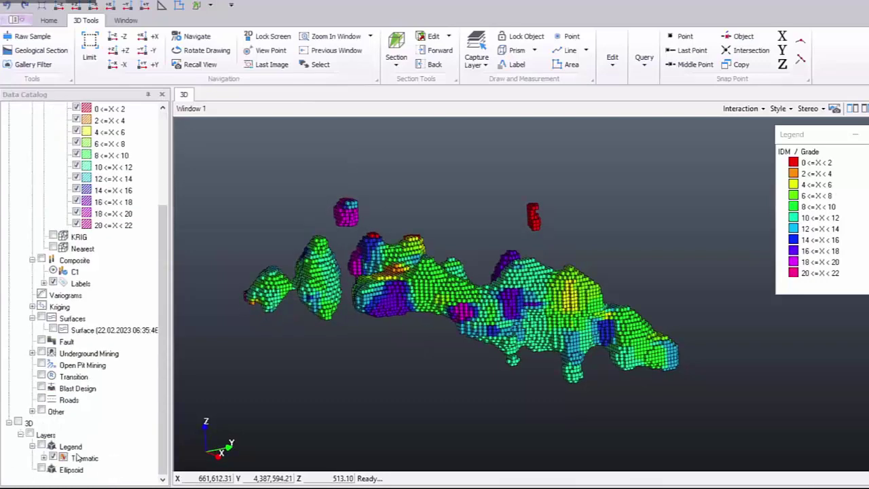
right_click(105, 459)
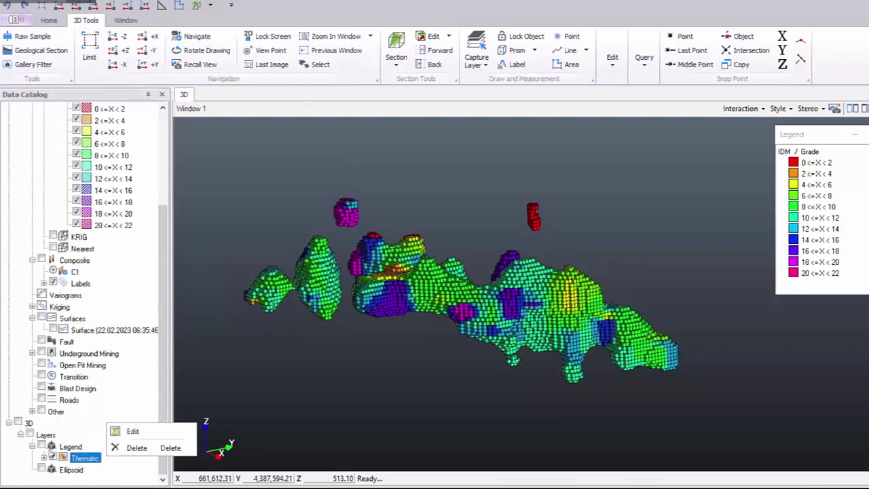
left_click(131, 432)
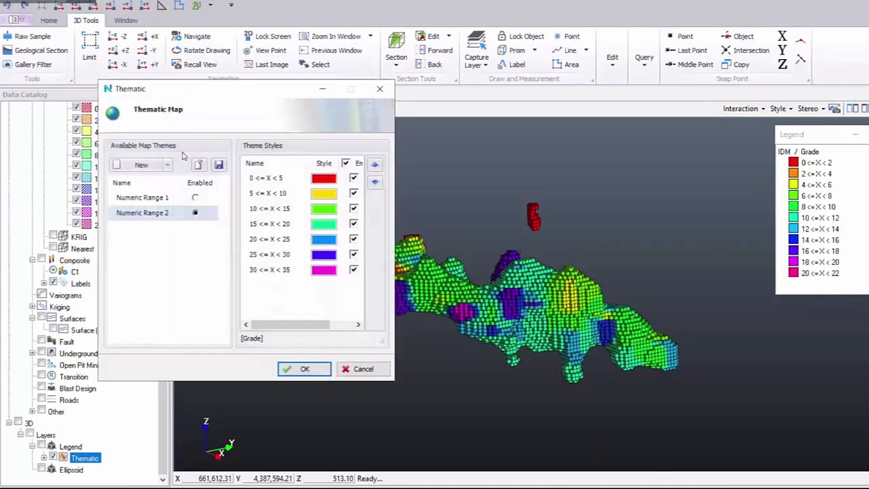
left_click(167, 165)
left_click(146, 194)
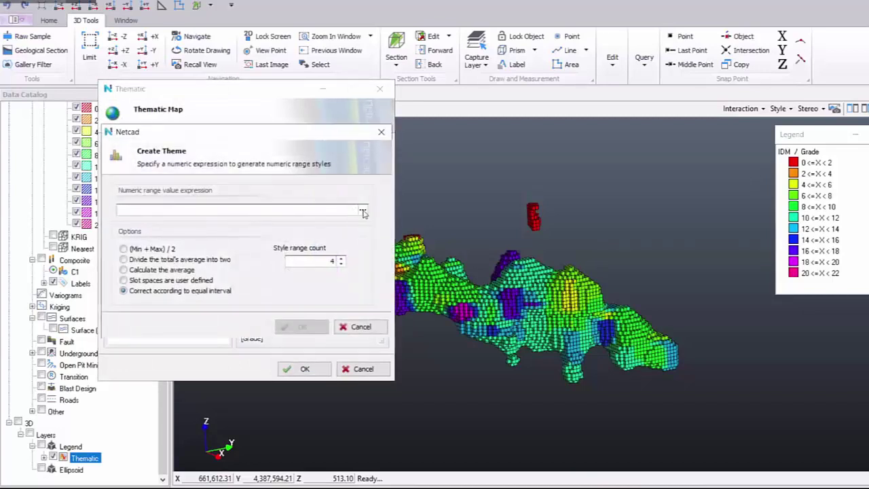
left_click(138, 212)
left_click(125, 227)
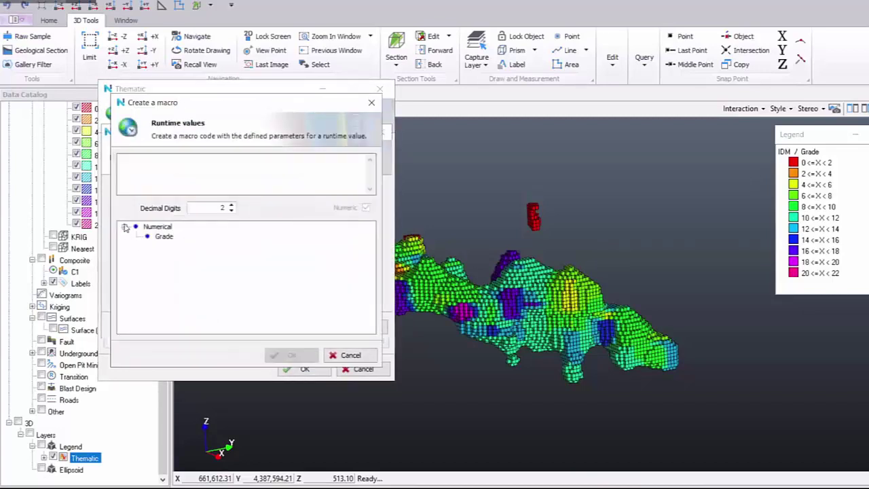
double_click(162, 236)
left_click(285, 356)
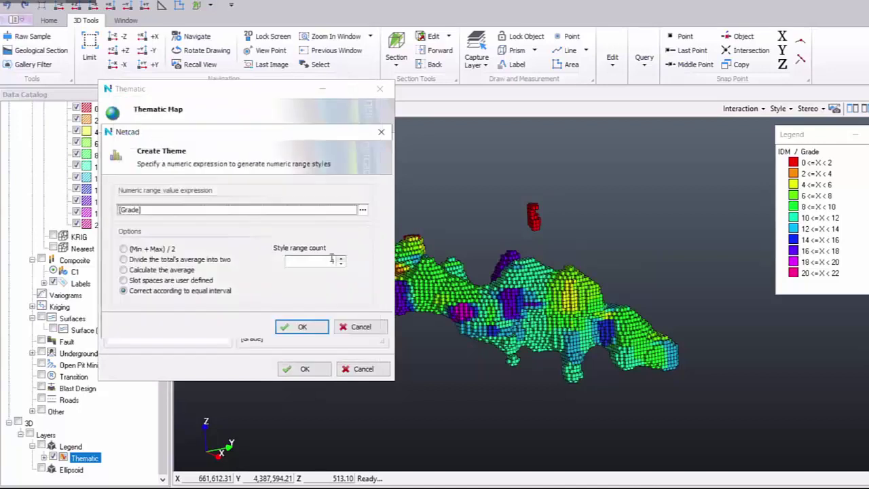
Generate a numeric range theme on [Grade] with user-defined slot spaces, maximum value 22 and slot value 2.
left_click(189, 290)
left_click(191, 280)
double_click(338, 264)
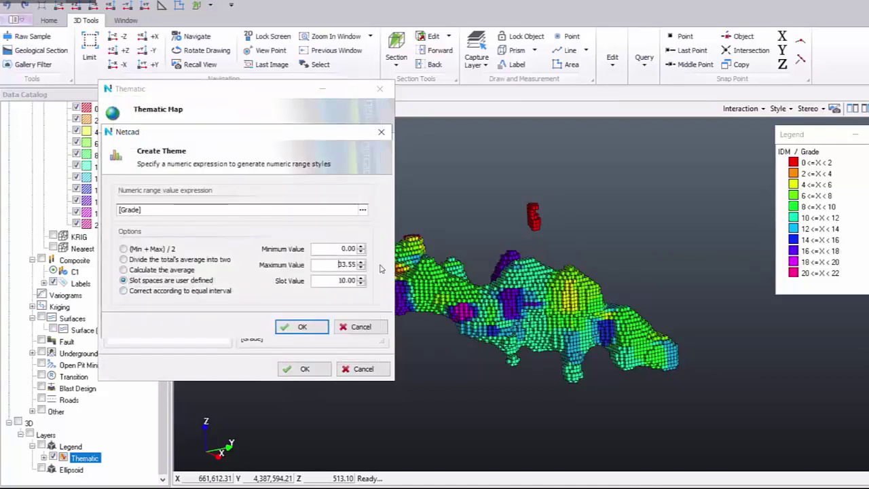
type("22")
key("Tab")
type("2")
left_click(302, 326)
Color all the new theme's ranges with the Hue colors range and apply the thematic map.
scroll(306, 237, "down", 2)
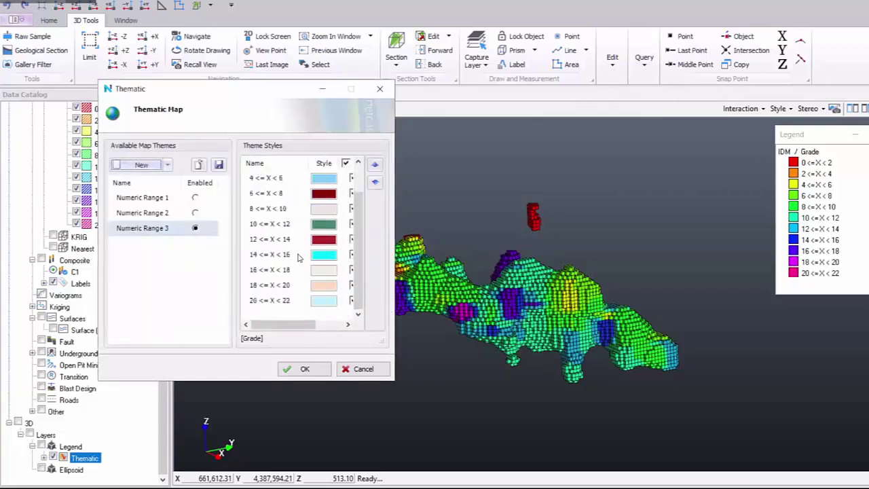
left_click_drag(285, 319, 278, 145)
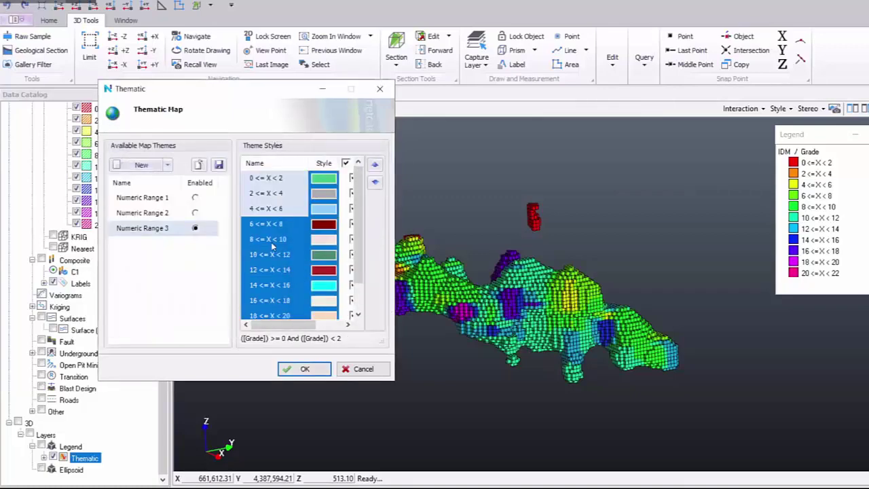
right_click(273, 242)
left_click(319, 302)
left_click(449, 203)
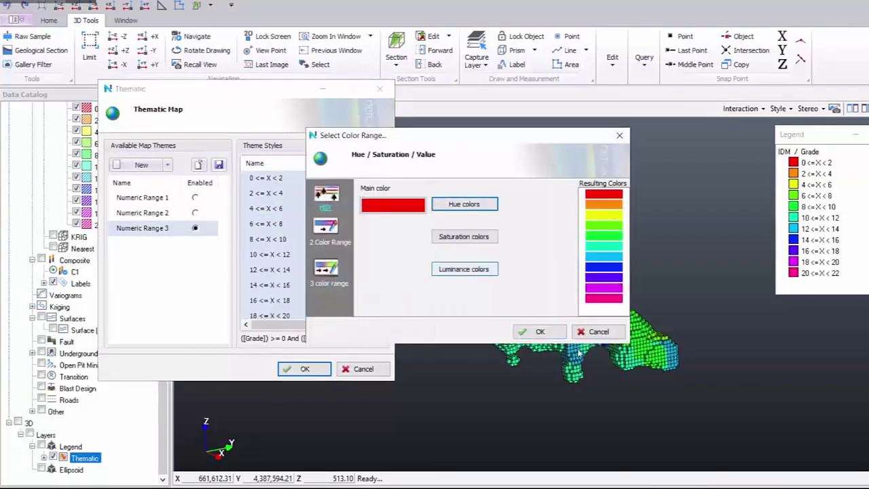
left_click(543, 332)
left_click(304, 368)
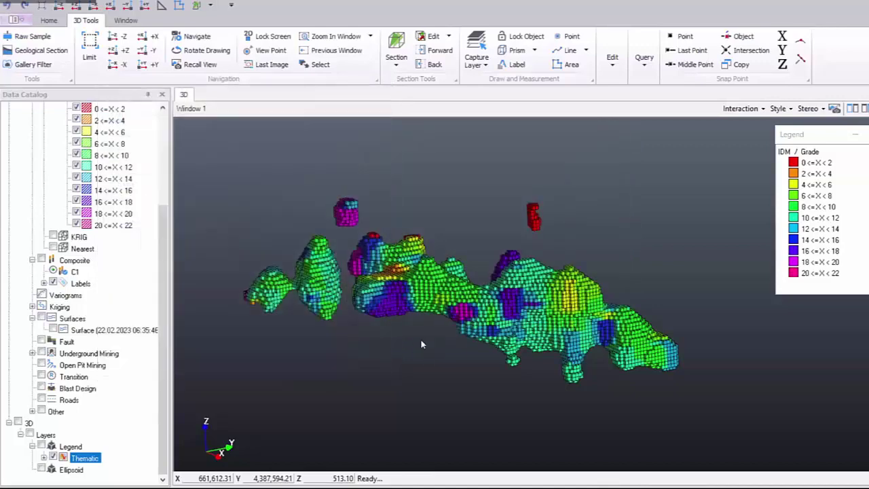
Show the Legend layer together with the IDM blocks and inspect the isolated upper block cluster up close.
left_click(40, 446)
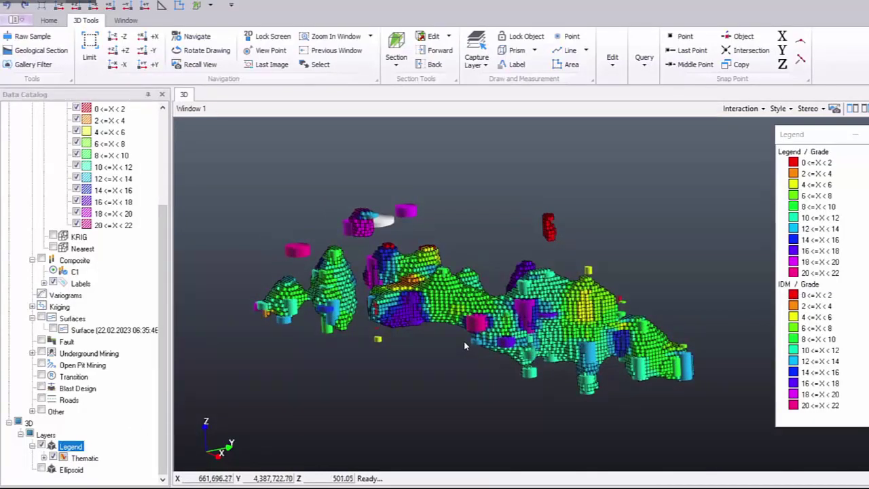
left_click_drag(459, 321, 432, 314)
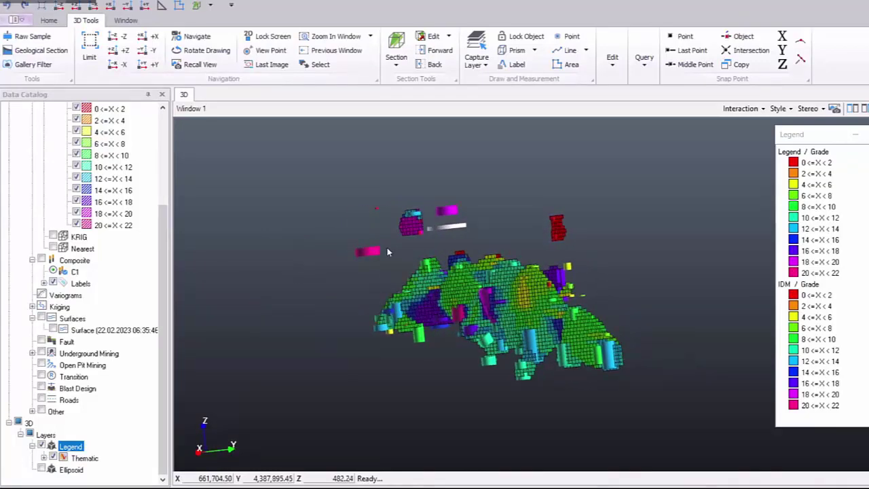
scroll(387, 247, "up", 3)
scroll(449, 297, "up", 5)
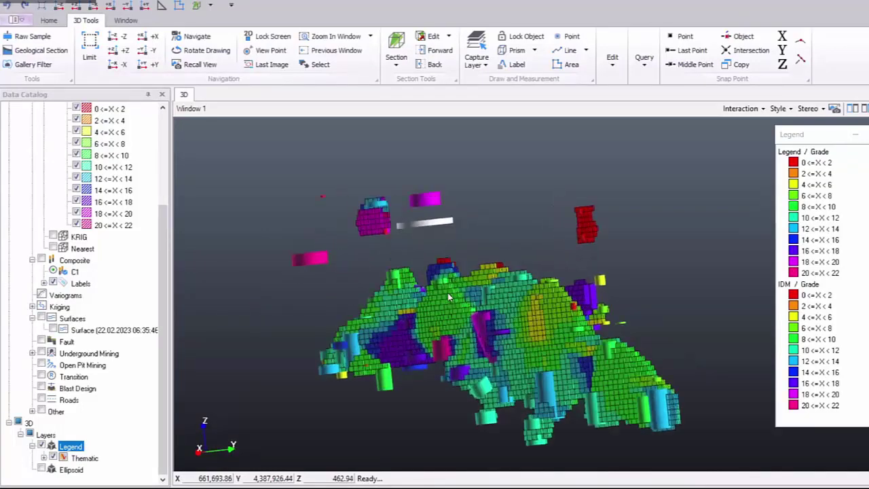
scroll(372, 291, "up", 5)
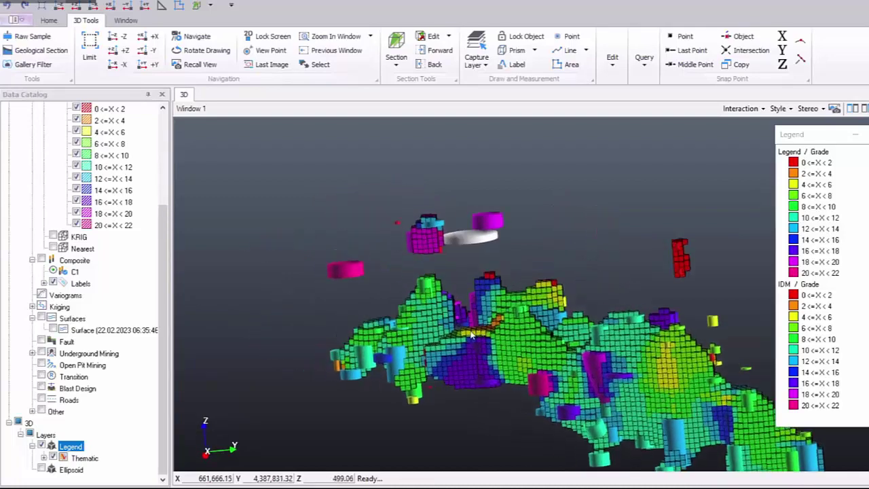
scroll(505, 334, "up", 5)
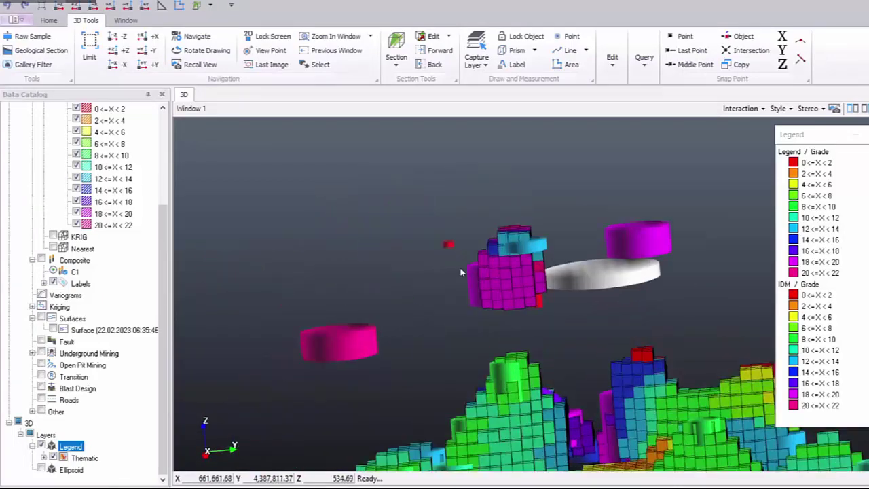
scroll(493, 330, "up", 2)
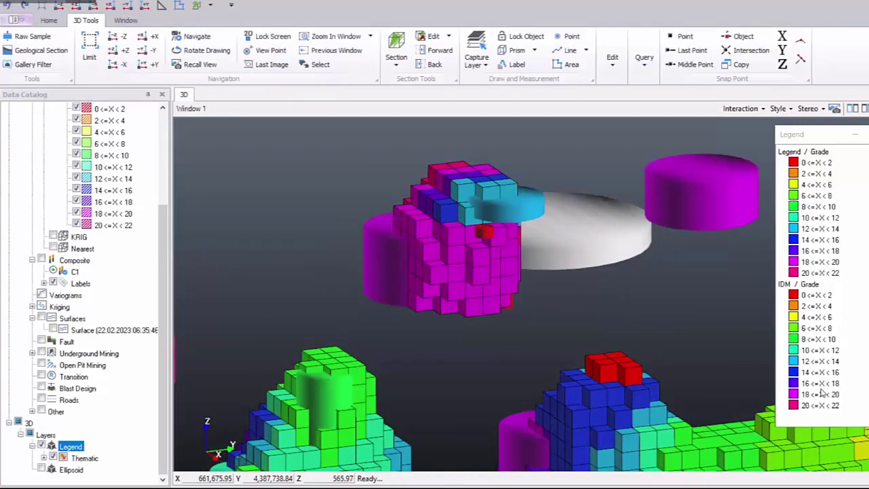
Make the IDM block model highly transparent so the cylinders inside it can be seen.
scroll(109, 227, "up", 4)
right_click(124, 215)
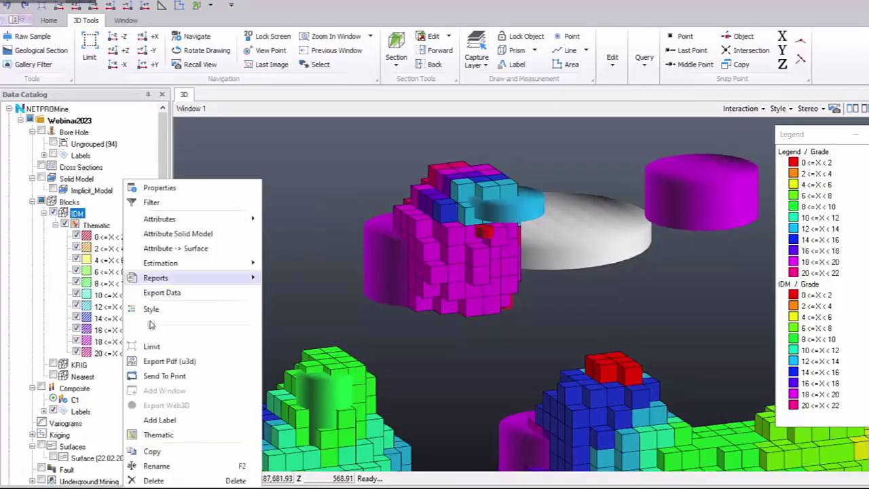
left_click_drag(214, 325, 232, 331)
left_click(109, 294)
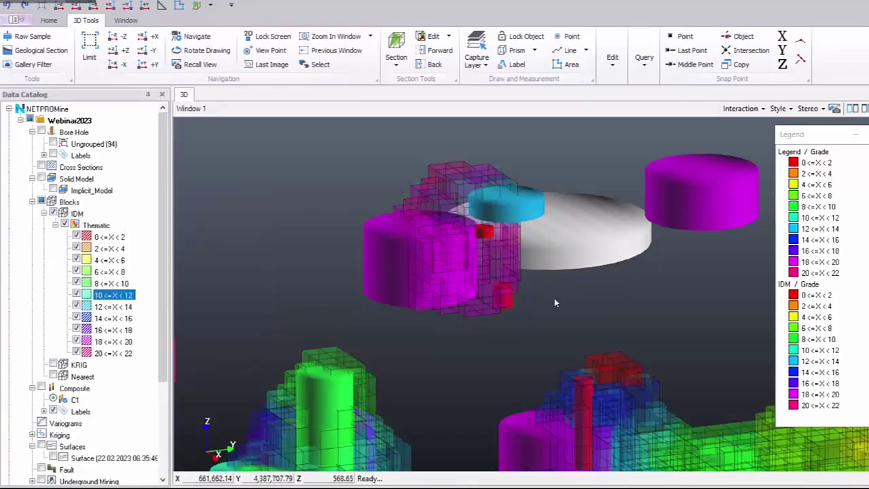
Examine how the colors of the grade cylinders match the surrounding transparent IDM blocks along the whole model.
scroll(619, 331, "down", 2)
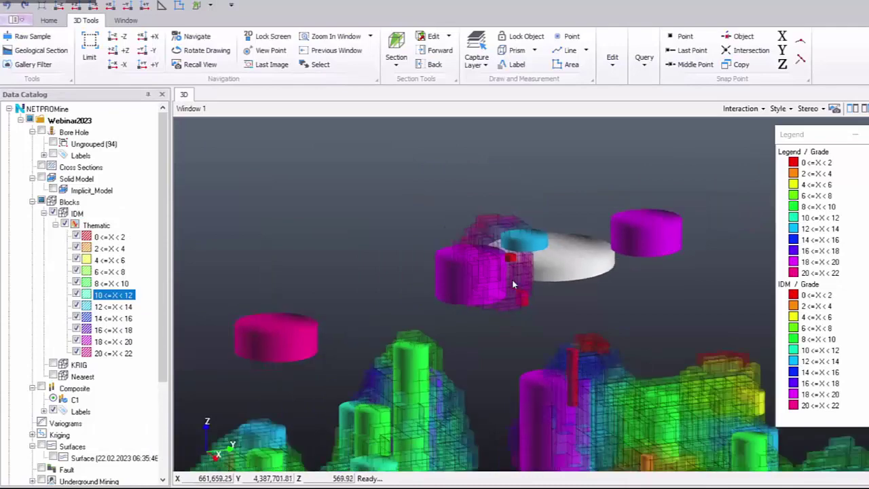
left_click_drag(440, 235, 492, 215)
scroll(471, 272, "down", 4)
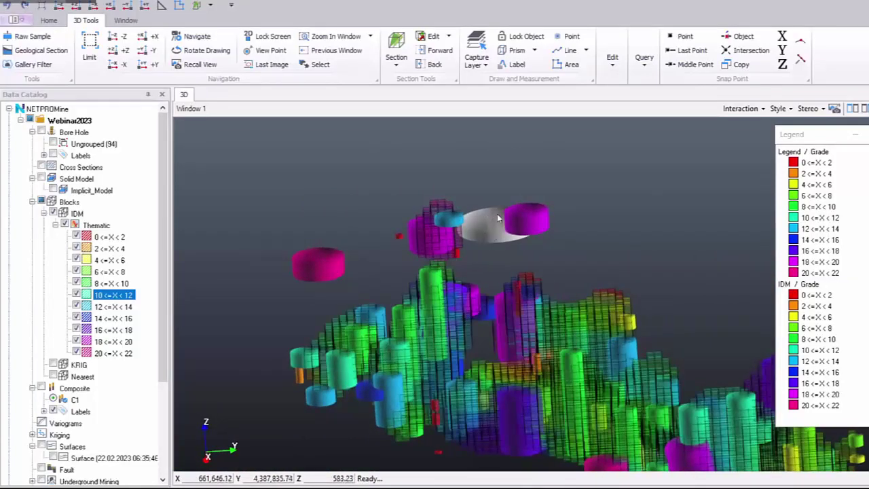
left_click_drag(496, 214, 452, 254)
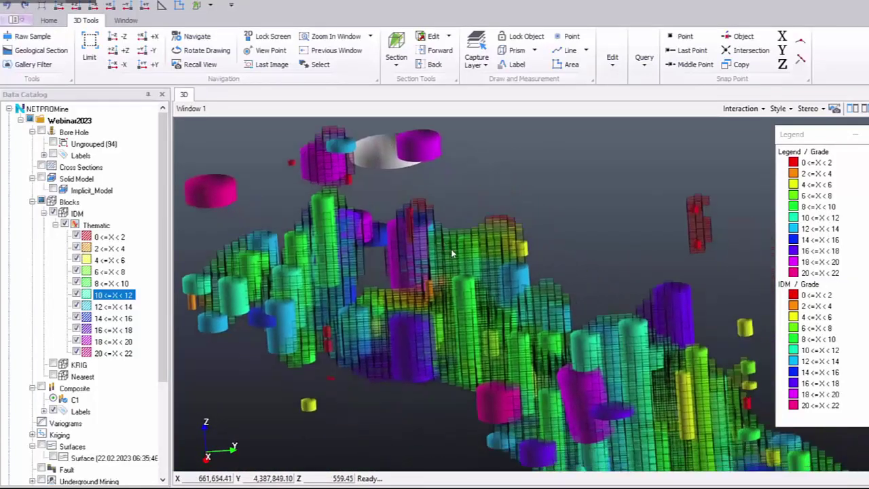
scroll(451, 254, "down", 2)
middle_click_drag(607, 357, 543, 287)
scroll(543, 287, "up", 2)
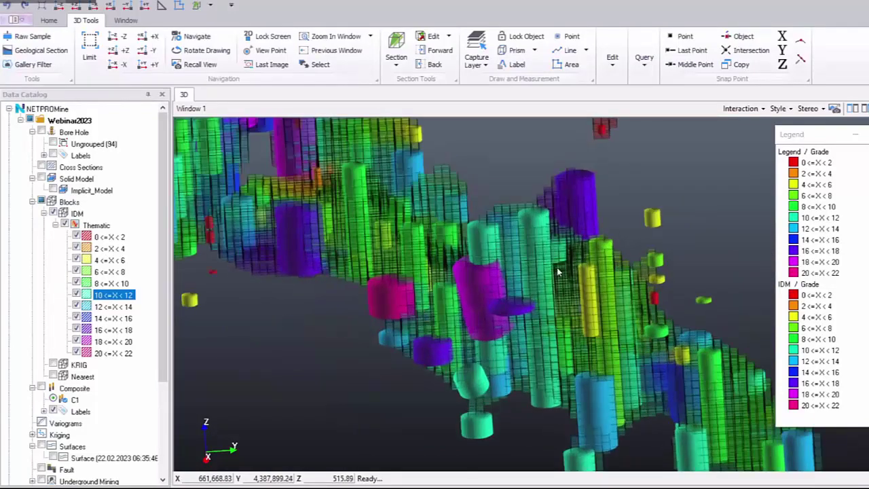
left_click_drag(558, 272, 568, 301)
scroll(69, 431, "down", 4)
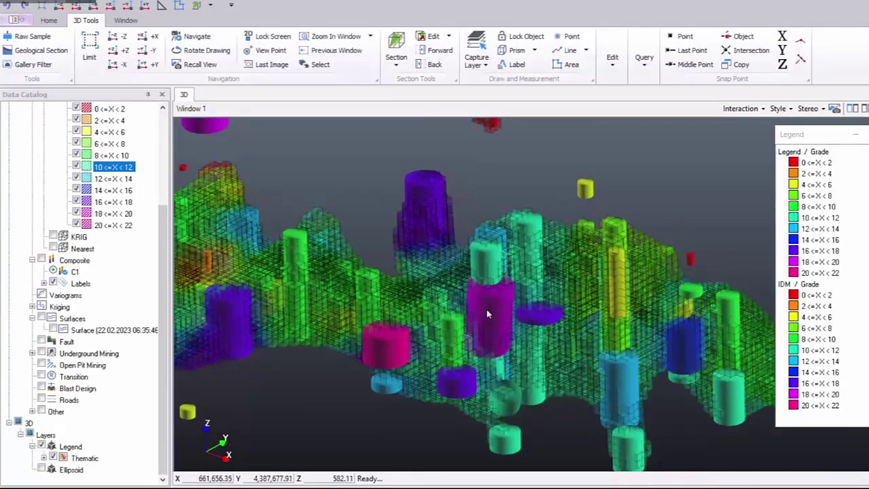
scroll(495, 285, "up", 2)
left_click_drag(497, 298, 547, 298)
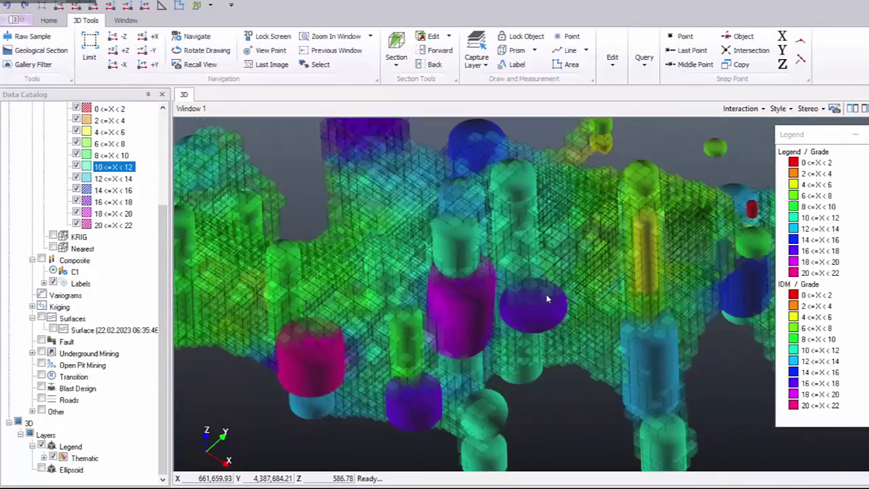
middle_click_drag(677, 331, 480, 369)
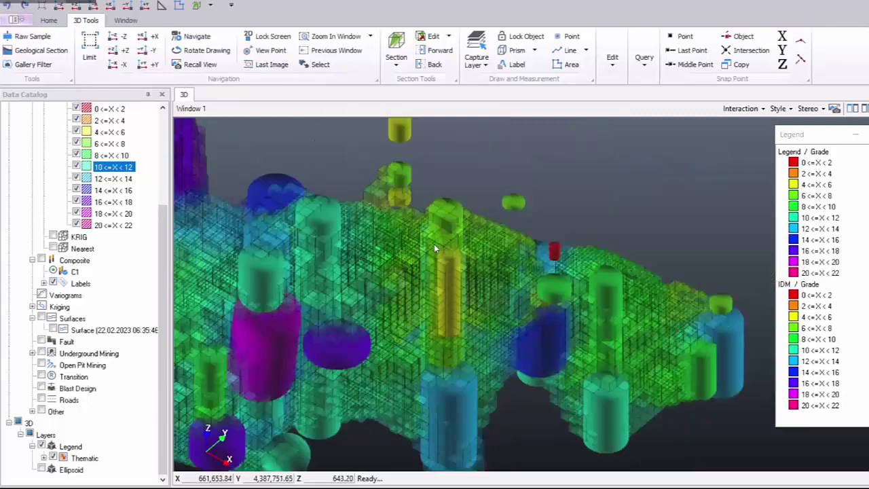
scroll(570, 266, "up", 3)
scroll(570, 266, "up", 3)
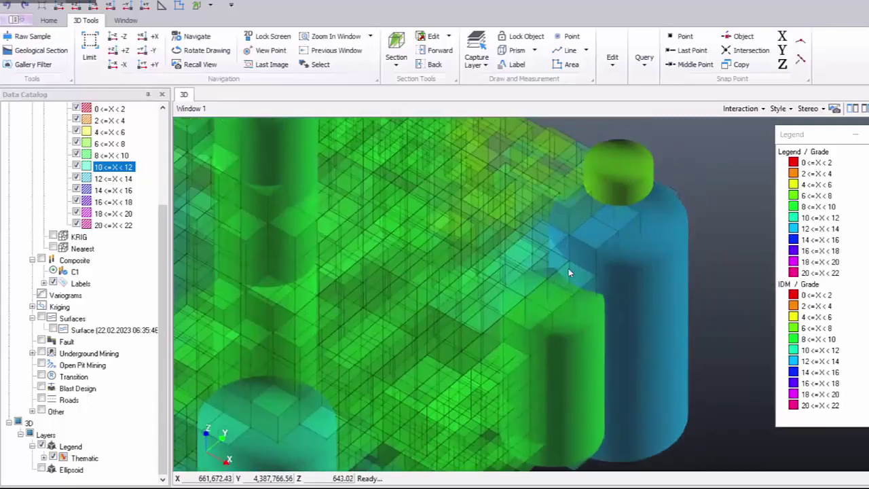
scroll(568, 270, "down", 3)
scroll(568, 271, "down", 3)
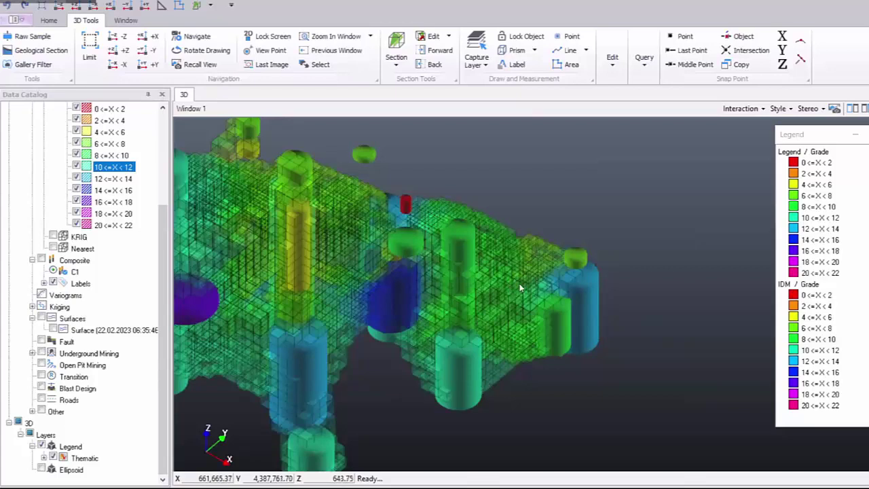
Compare the first and last grade ranges of the Legend and IDM legends and check them against the model.
left_click(821, 171)
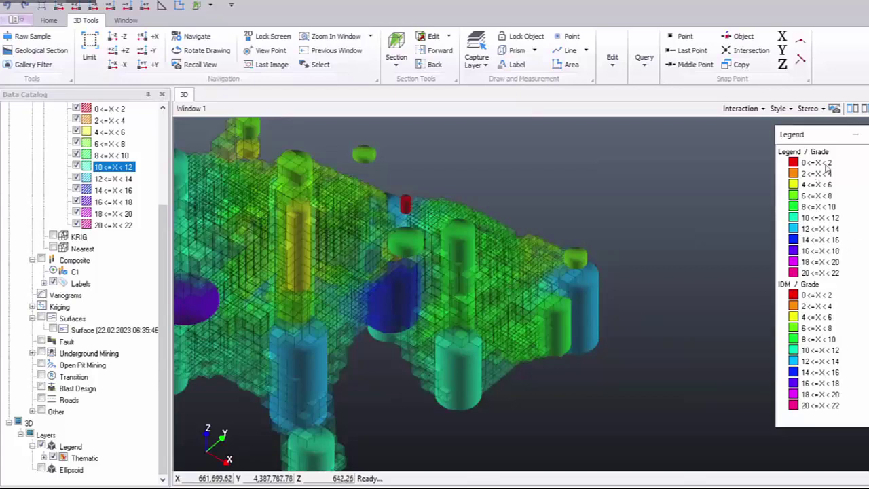
left_click(835, 273)
left_click(824, 296)
left_click(839, 406)
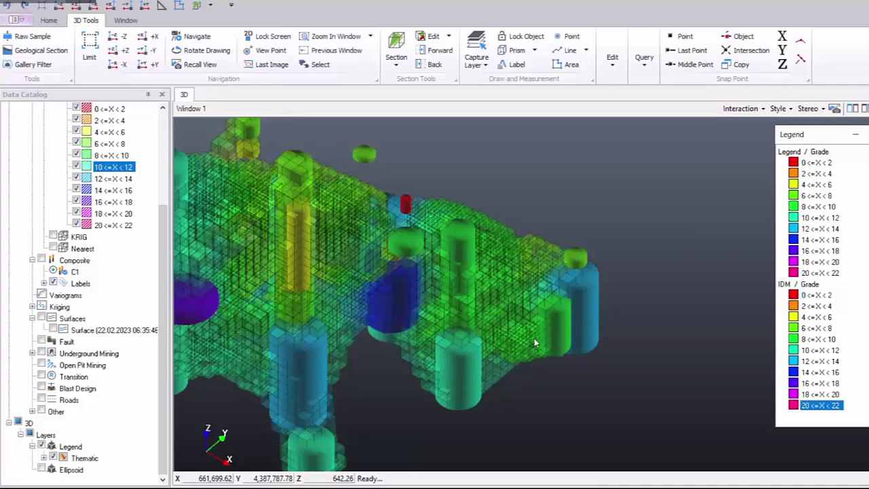
left_click_drag(540, 339, 563, 317)
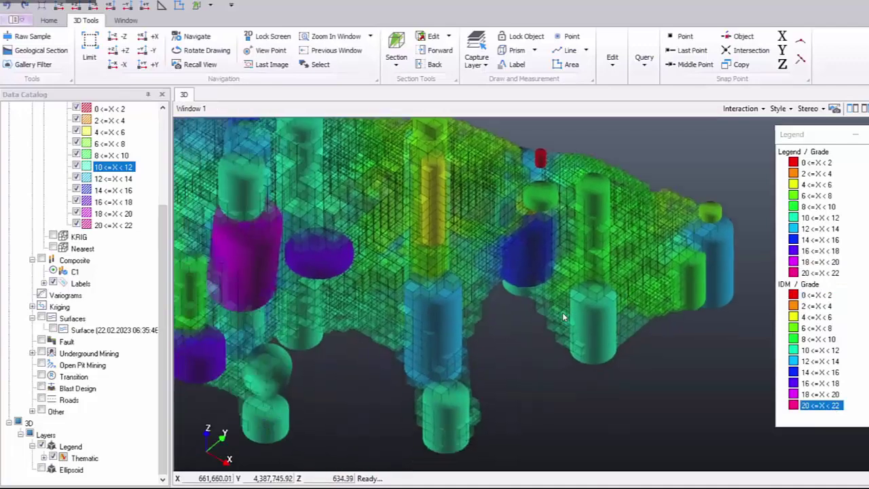
left_click_drag(343, 345, 607, 323)
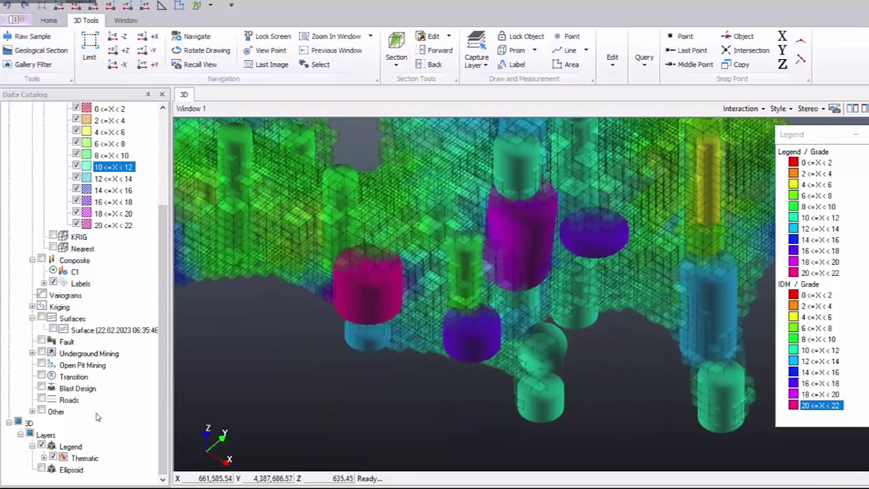
Toggle the visibility of the whole 3D layer group and hide the Ellipsoid layer again.
left_click(18, 423)
left_click(17, 423)
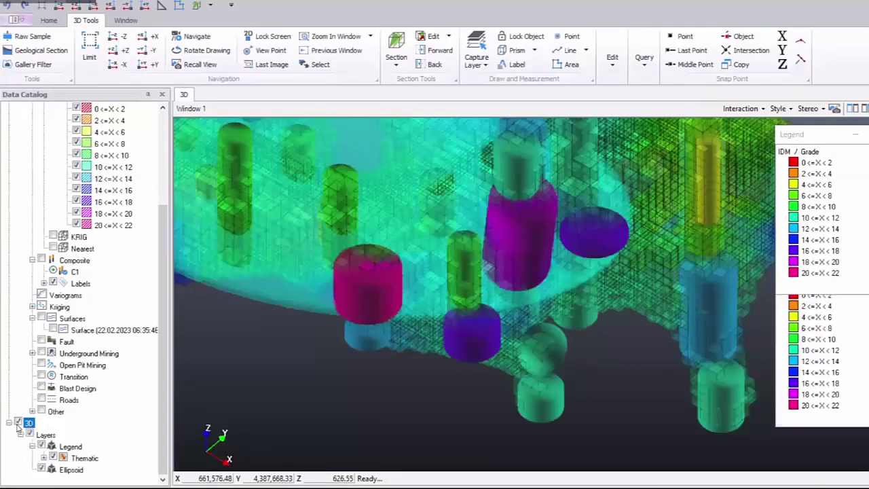
left_click(41, 469)
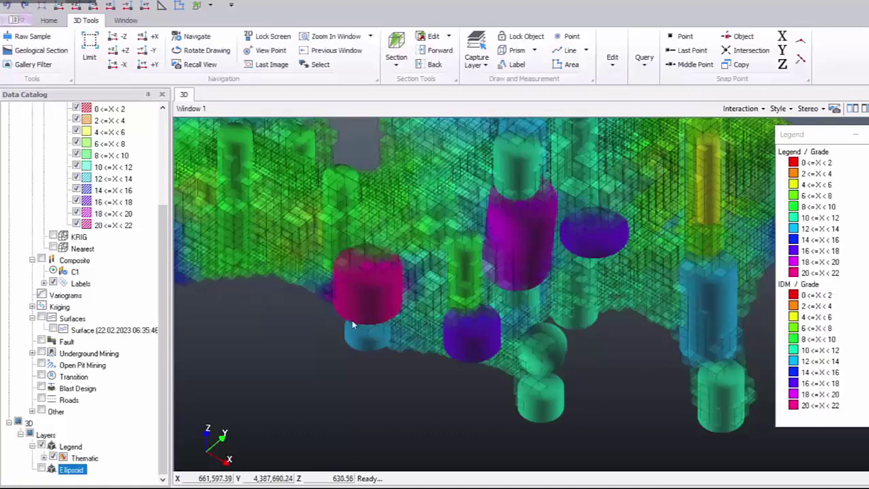
Turn off Area Borders in the style of the IDM block model.
scroll(352, 323, "down", 4)
middle_click_drag(356, 313, 443, 318)
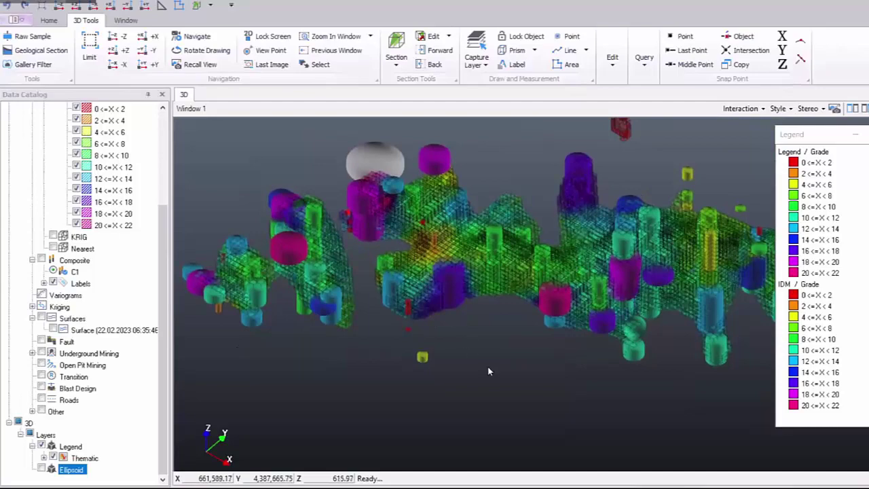
left_click_drag(488, 370, 488, 339)
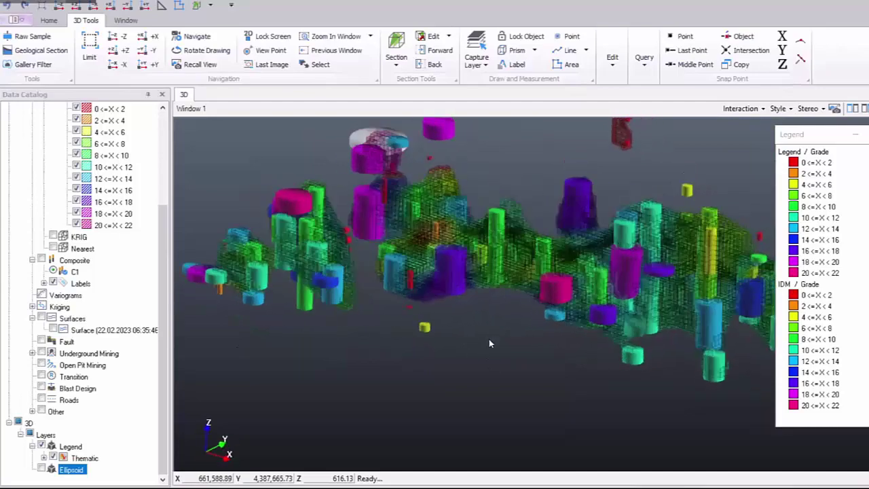
scroll(59, 287, "up", 3)
right_click(99, 186)
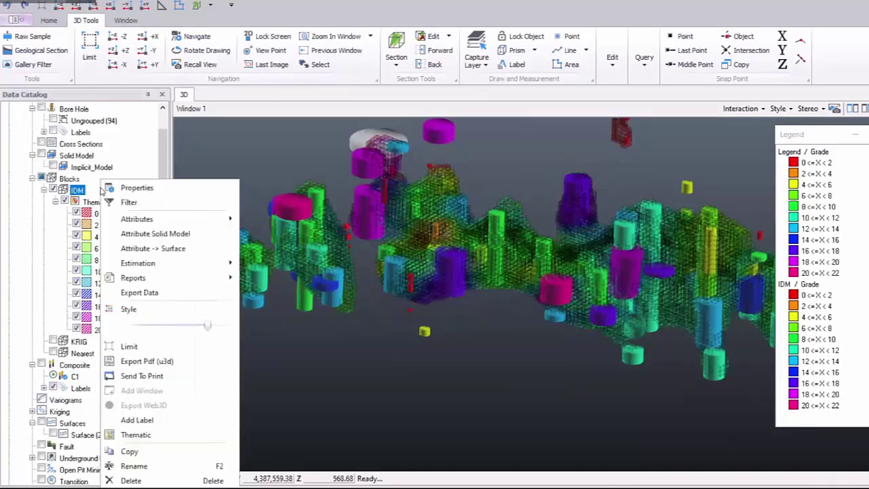
left_click(142, 309)
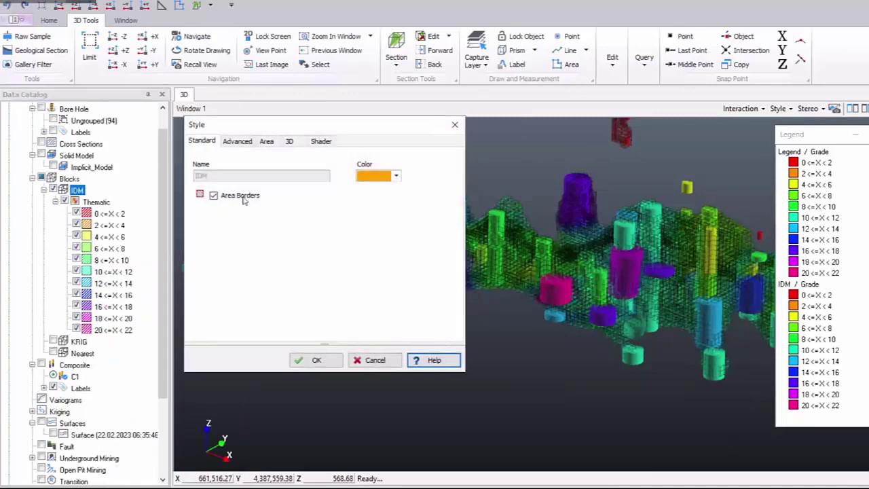
left_click(320, 364)
Examine the borderless IDM blocks against the grade cylinders from several angles.
middle_click_drag(584, 312, 518, 341)
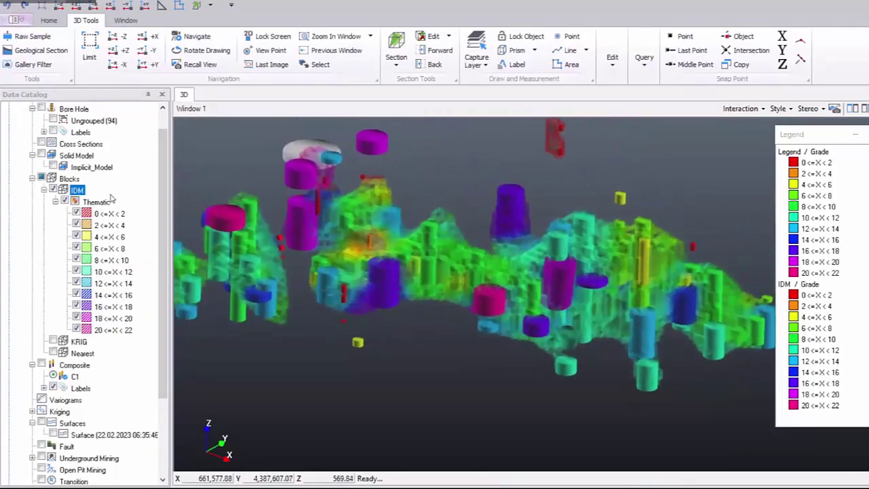
scroll(514, 264, "up", 4)
left_click_drag(513, 265, 597, 345)
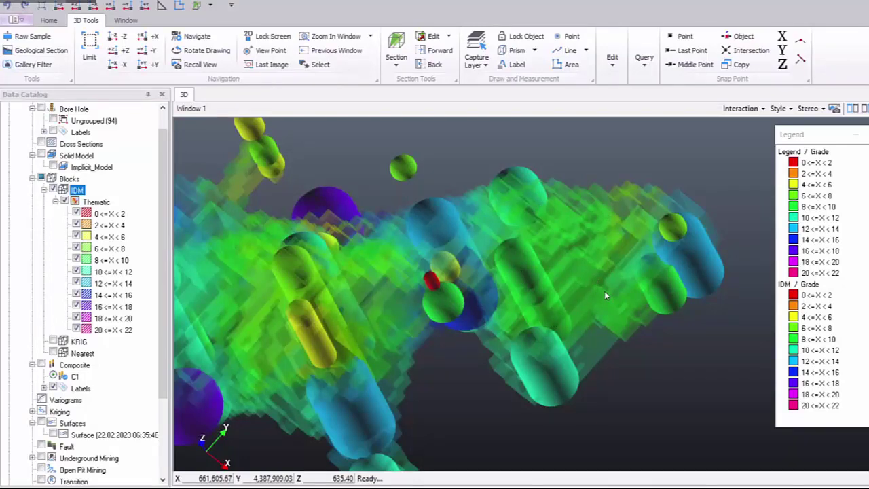
left_click_drag(606, 292, 608, 293)
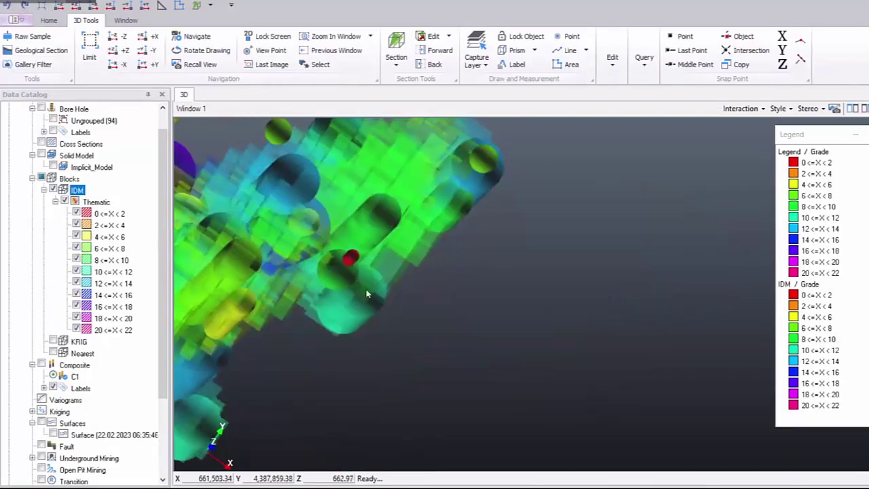
Inspect the transparent IDM blocks around the grade cylinders along the whole deposit, in plan and in oblique view.
scroll(367, 293, "down", 4)
left_click_drag(465, 291, 421, 300)
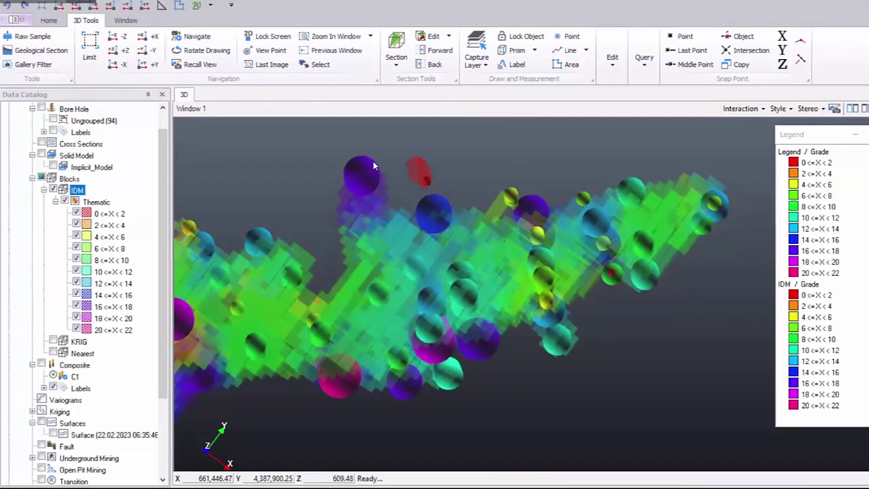
left_click_drag(398, 231, 453, 218)
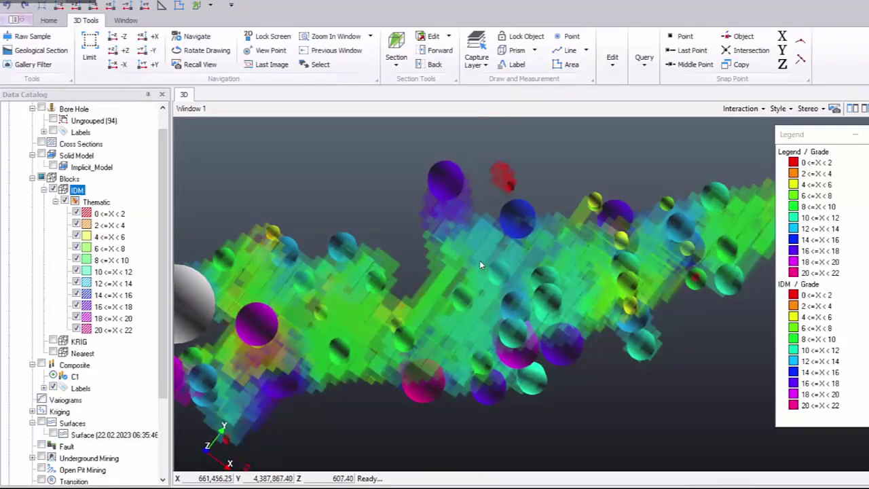
middle_click_drag(479, 265, 570, 222)
scroll(407, 273, "up", 3)
middle_click_drag(350, 258, 397, 241)
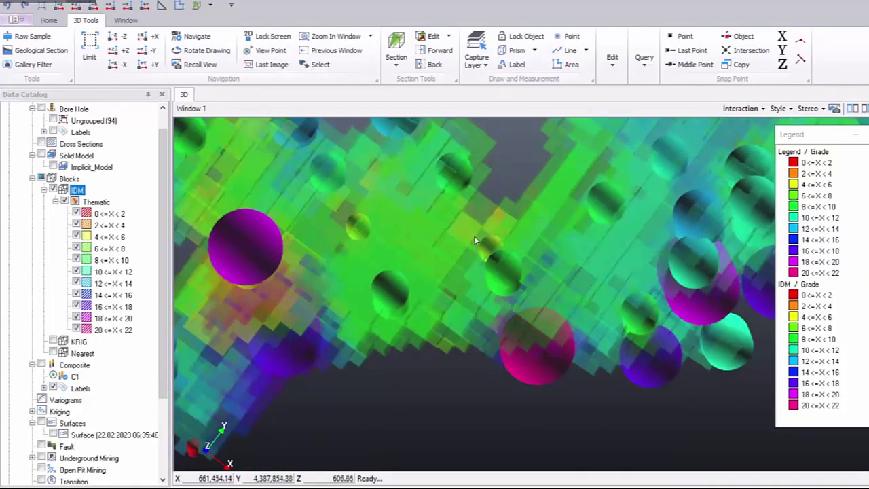
scroll(430, 243, "down", 3)
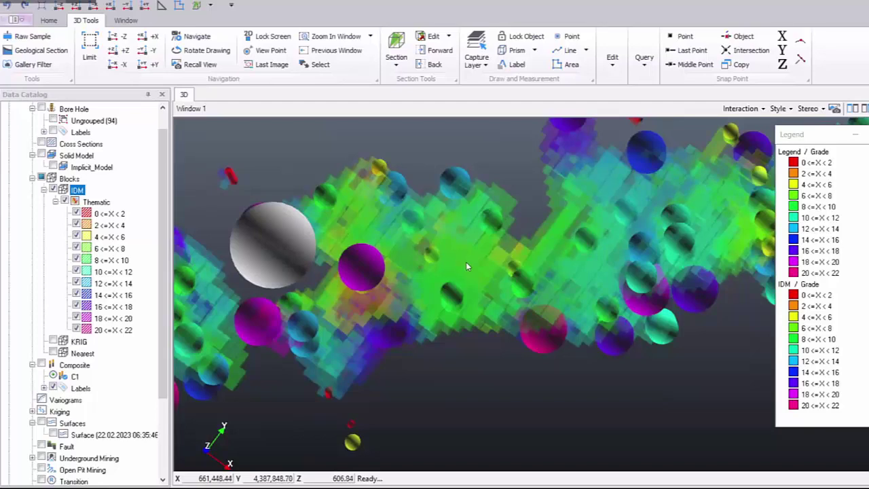
left_click_drag(466, 266, 463, 214)
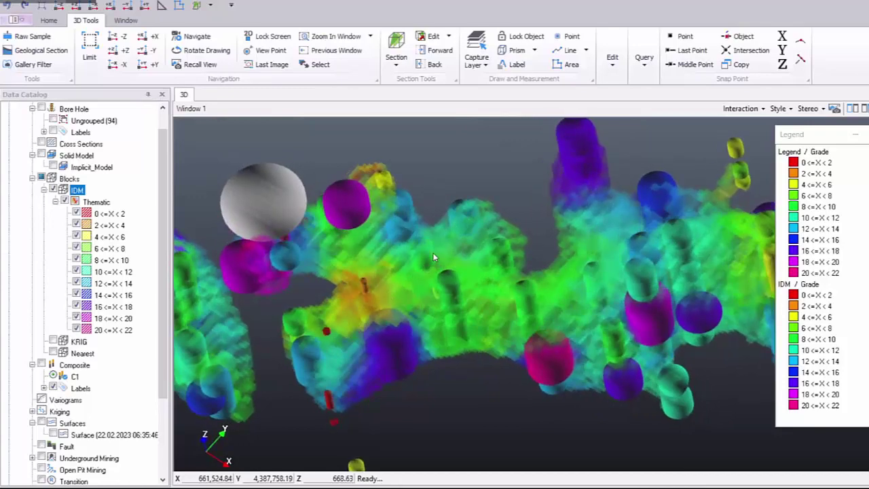
middle_click_drag(433, 254, 479, 219)
middle_click_drag(448, 258, 490, 230)
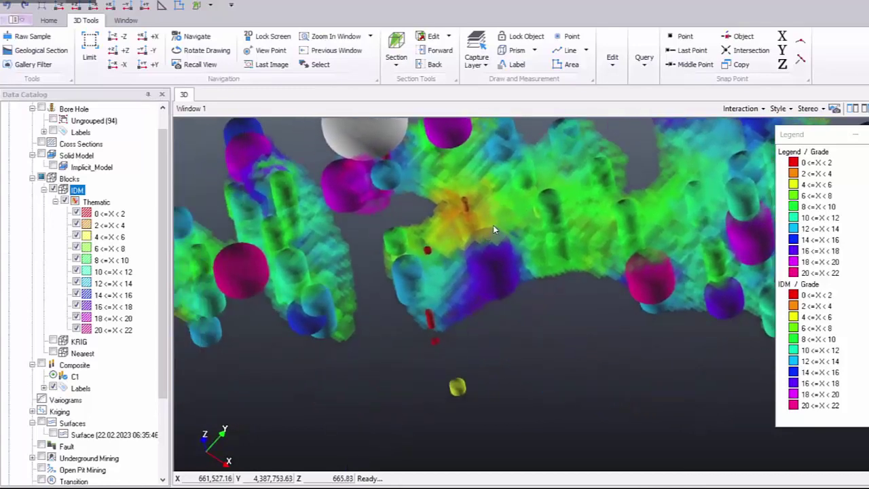
scroll(493, 224, "down", 3)
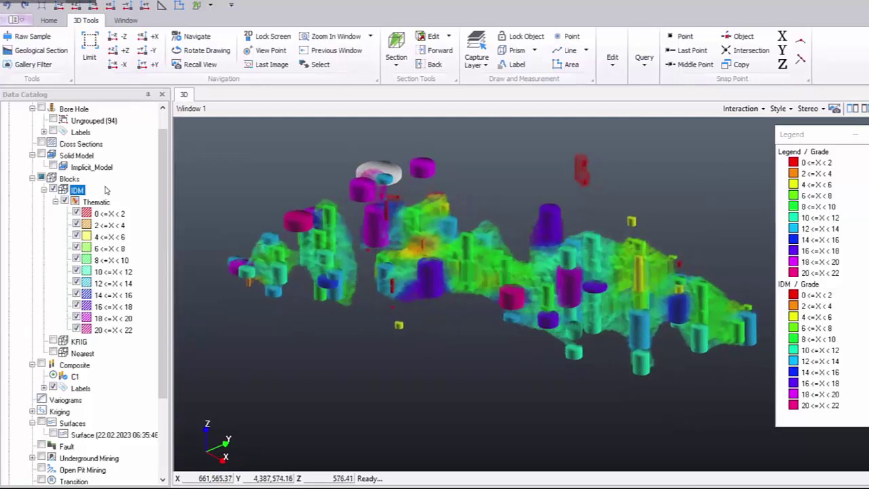
Turn Area Borders back on in the style of the IDM block model and make its blocks opaque.
double_click(105, 190)
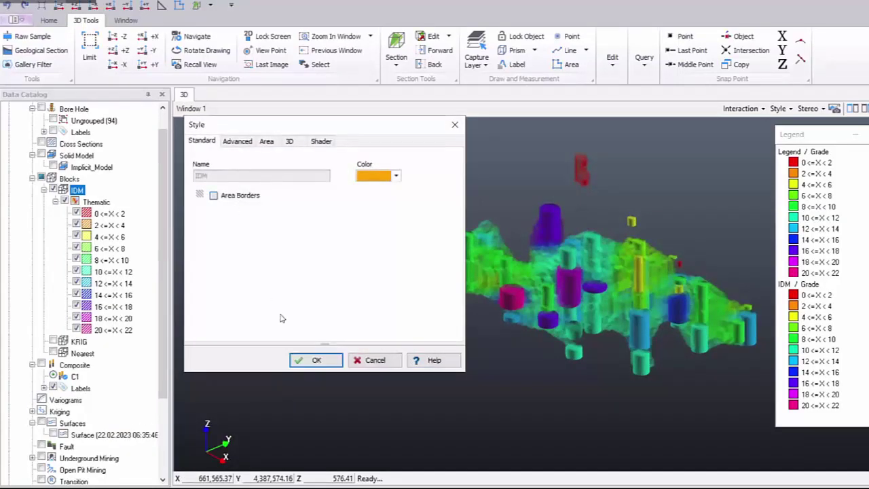
left_click(317, 359)
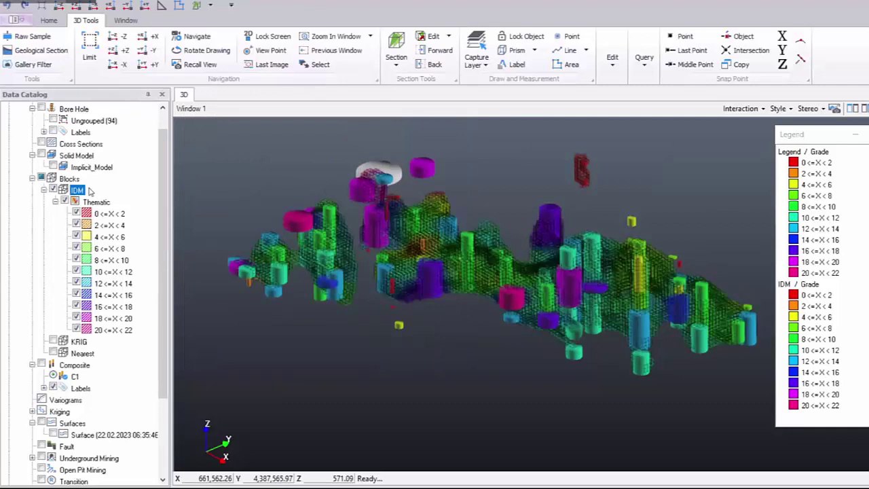
right_click(90, 192)
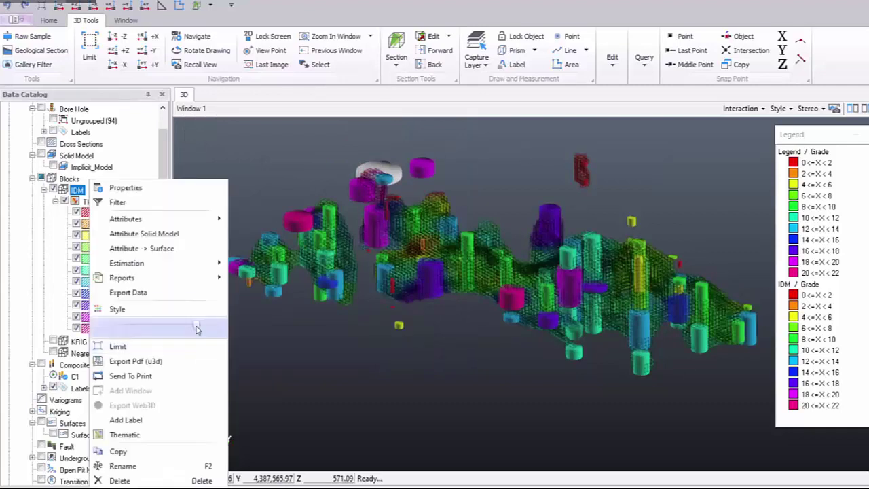
left_click(452, 309)
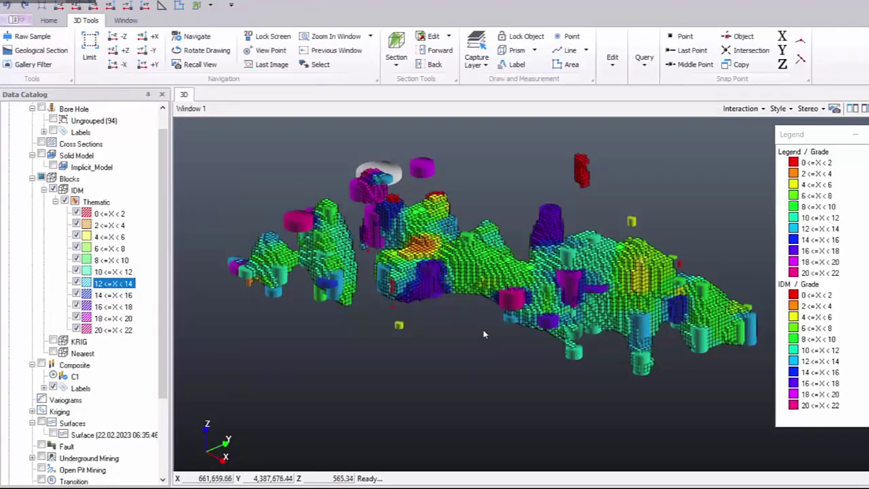
Examine the opaque, bordered IDM blocks up close where the grade cylinders pass through them.
scroll(480, 306, "up", 5)
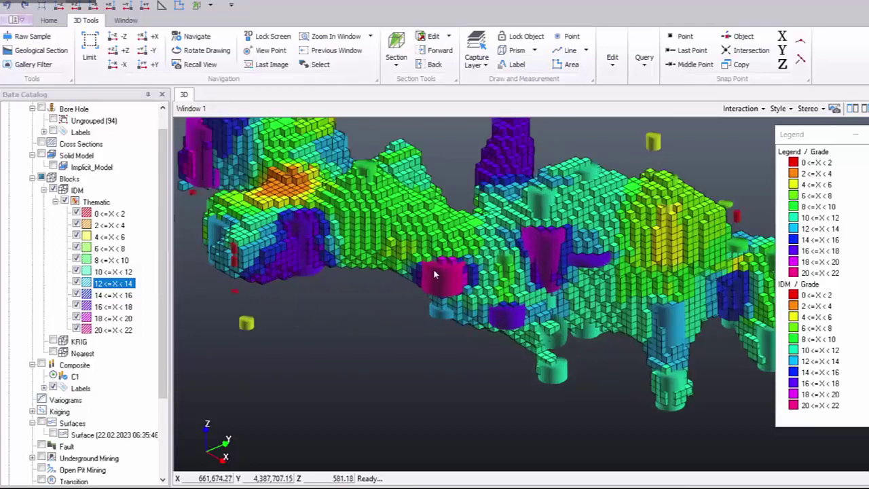
left_click_drag(489, 281, 545, 307)
scroll(545, 307, "up", 2)
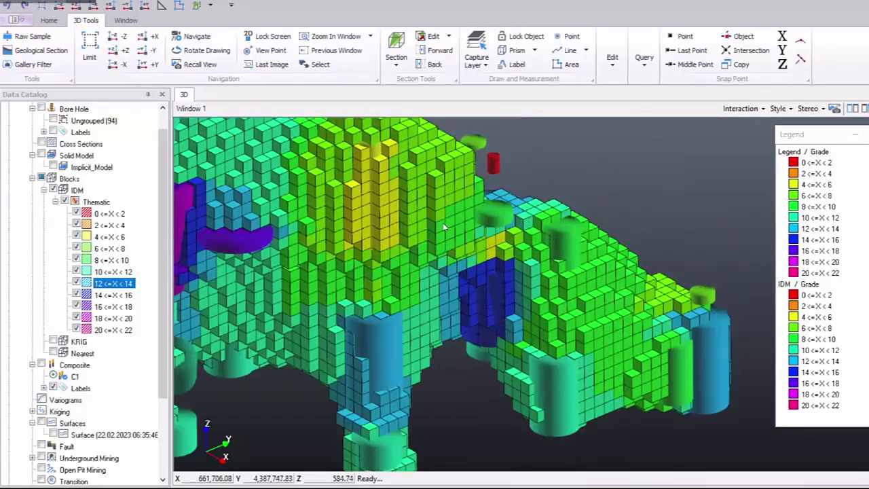
left_click_drag(512, 305, 397, 260)
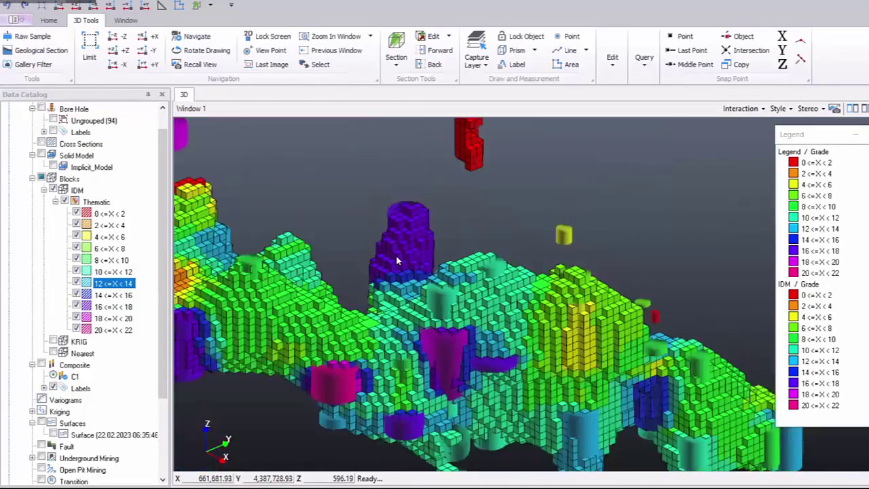
scroll(373, 298, "up", 2)
scroll(373, 299, "down", 4)
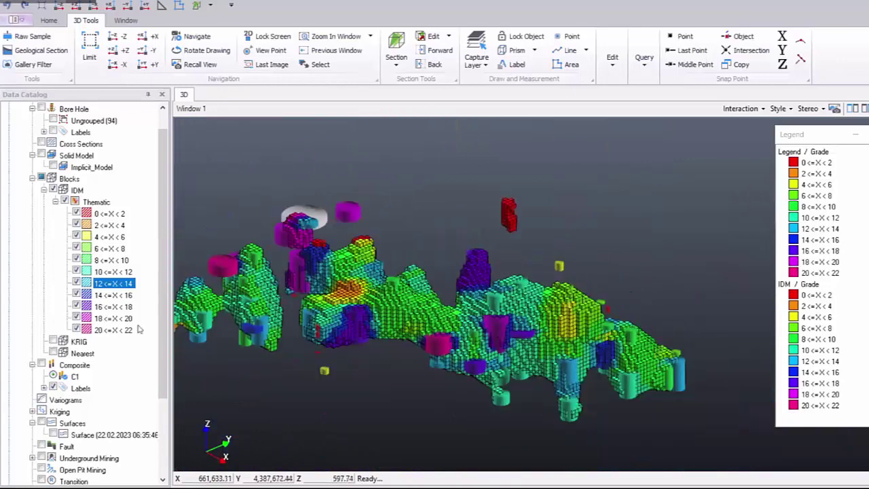
left_click(99, 190)
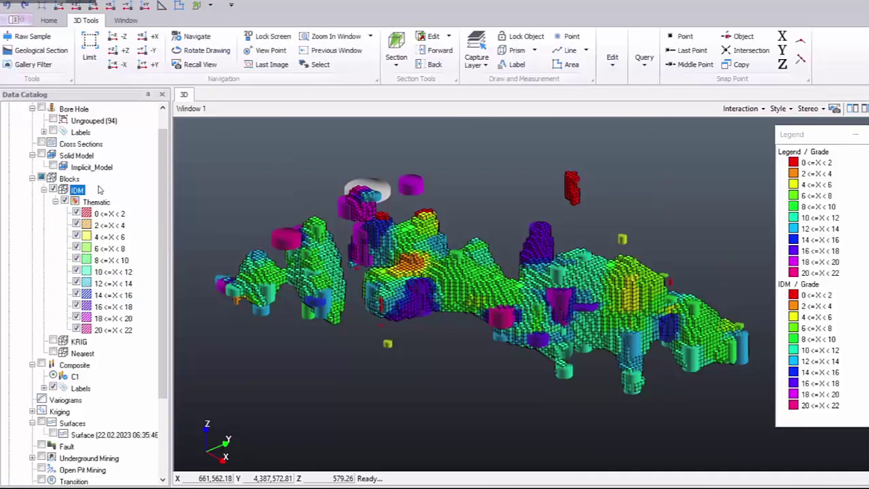
scroll(100, 190, "down", 3)
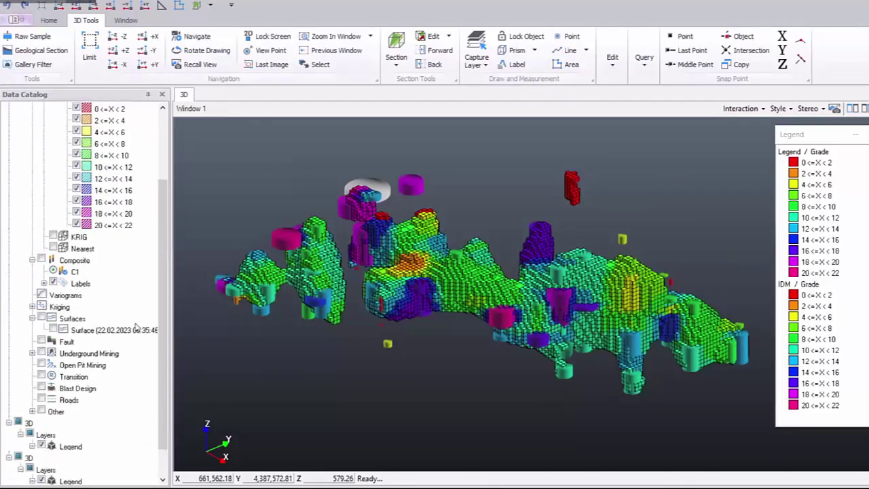
left_click(23, 423)
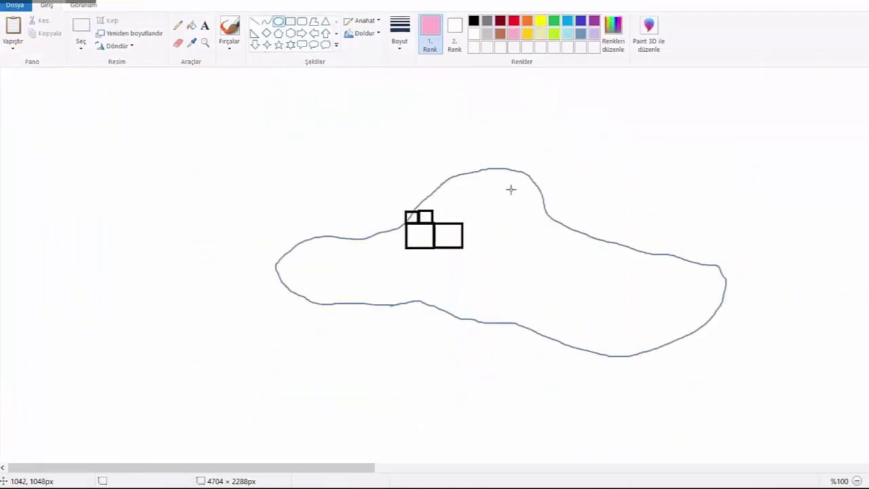
In Paint, draw three tall, narrow gold rectangles as vertical drillholes crossing the orebody outline.
left_click(231, 27)
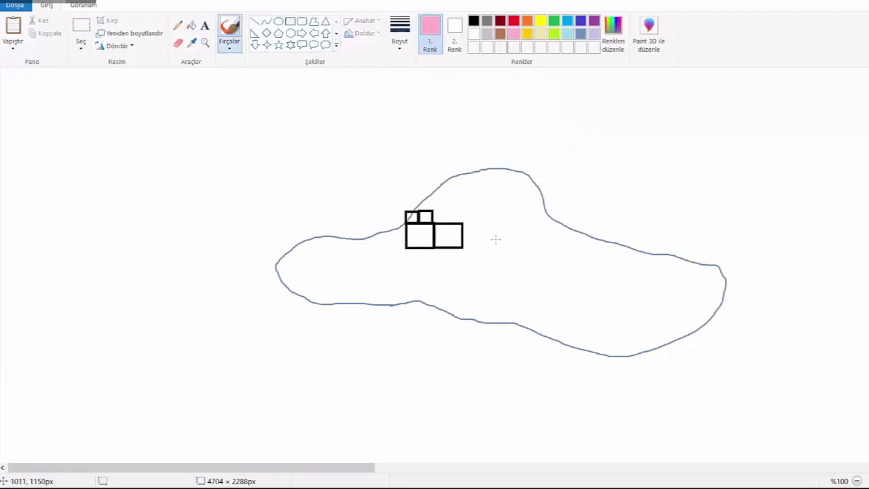
left_click(526, 33)
left_click(290, 21)
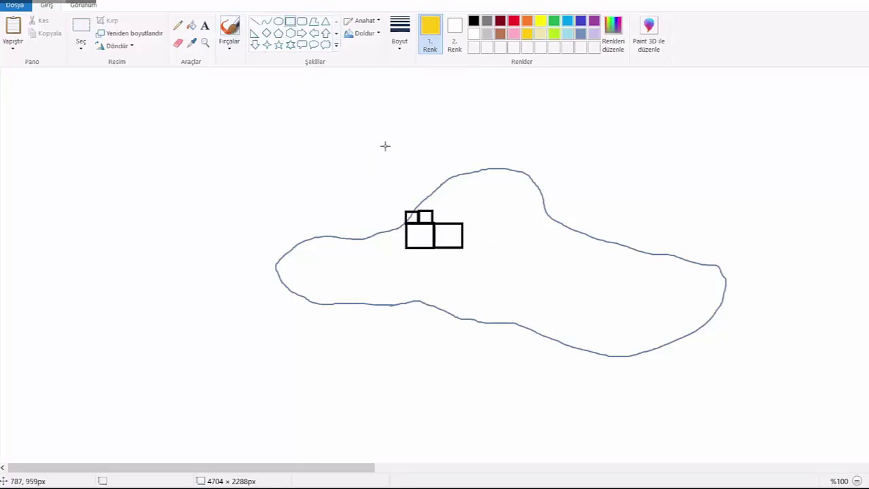
left_click_drag(367, 147, 380, 411)
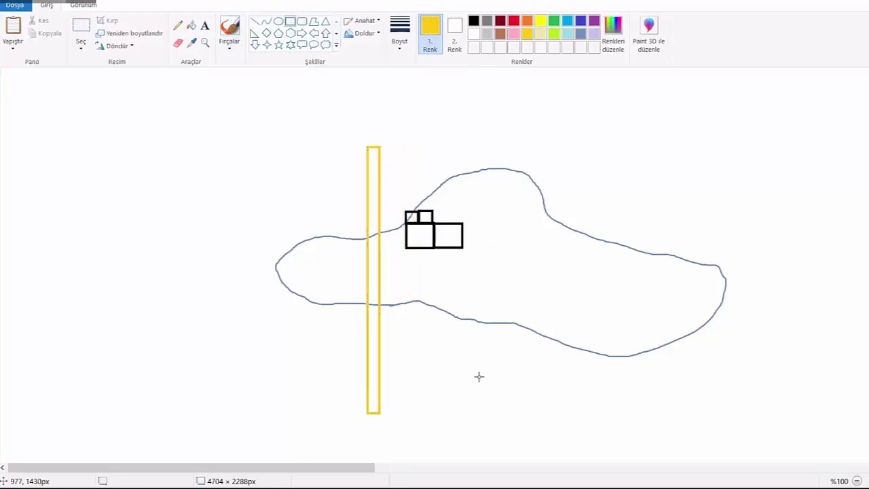
left_click_drag(526, 126, 535, 437)
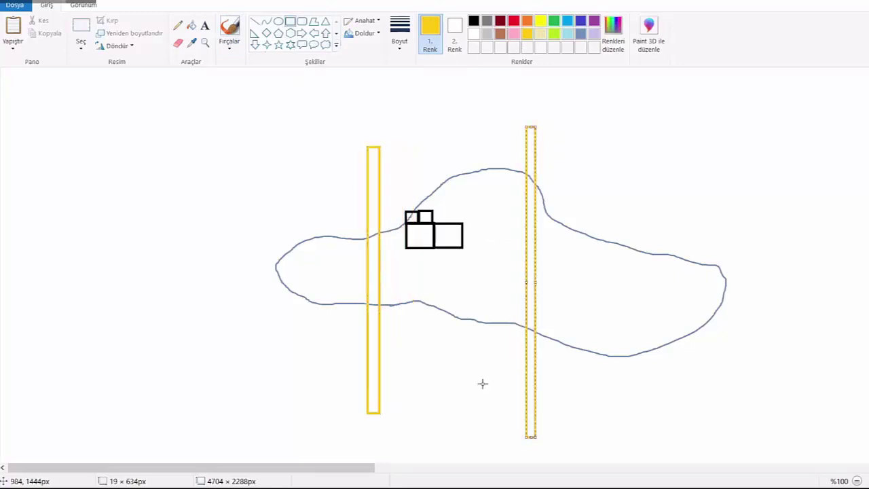
left_click_drag(467, 127, 478, 425)
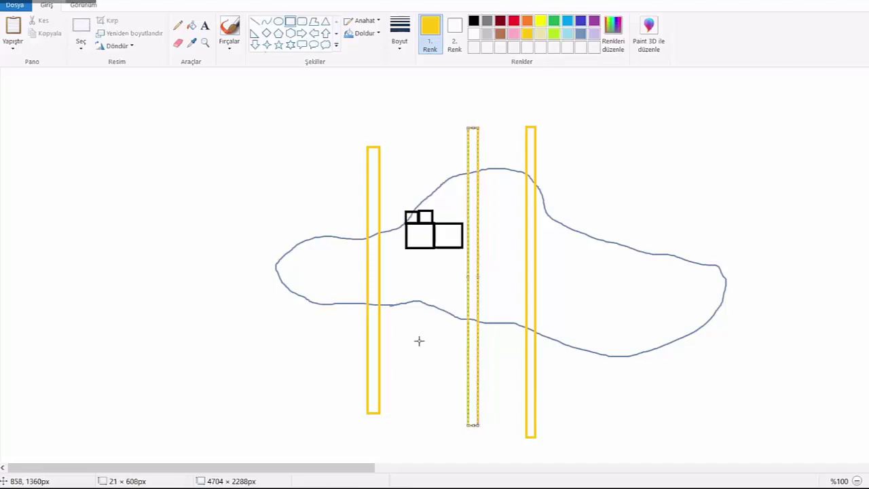
Draw a closed pink freehand outline around the black squares, extending past the third gold drillhole inside the orebody.
left_click(230, 33)
left_click(568, 35)
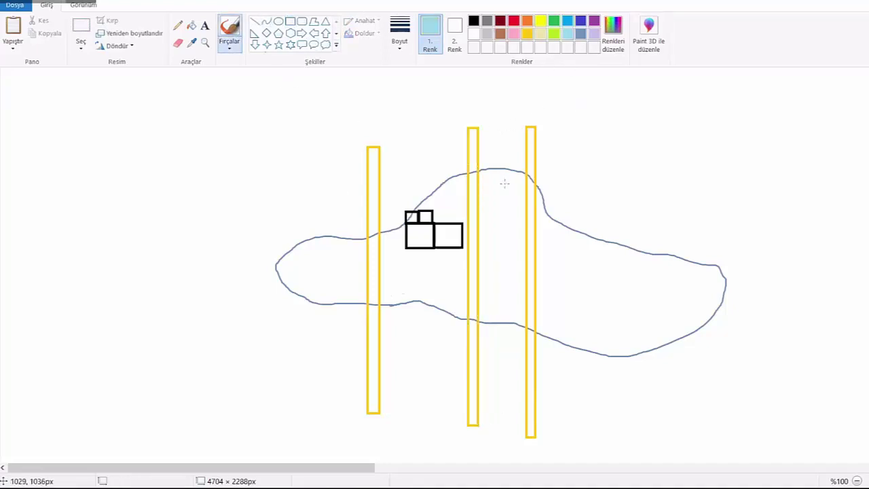
left_click(514, 34)
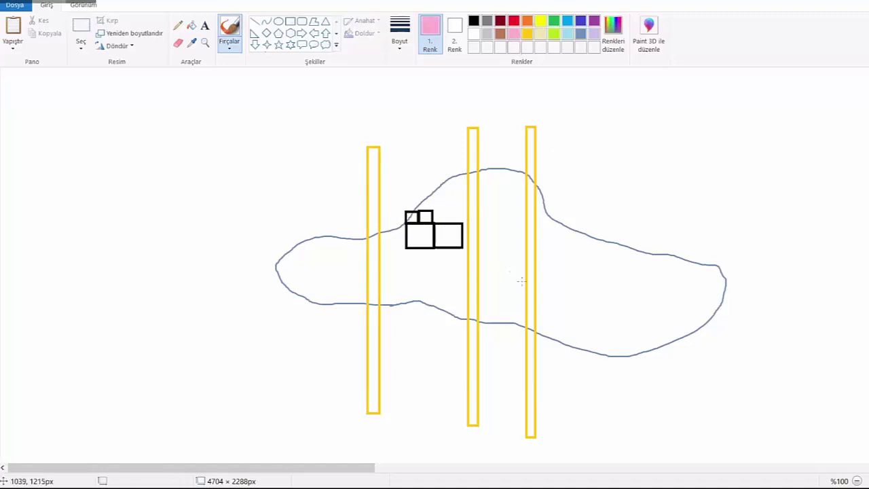
left_click_drag(565, 283, 489, 214)
mouse_move(432, 201)
left_mouse_down()
mouse_move(405, 252)
mouse_move(552, 303)
mouse_move(553, 254)
mouse_move(518, 229)
left_mouse_up()
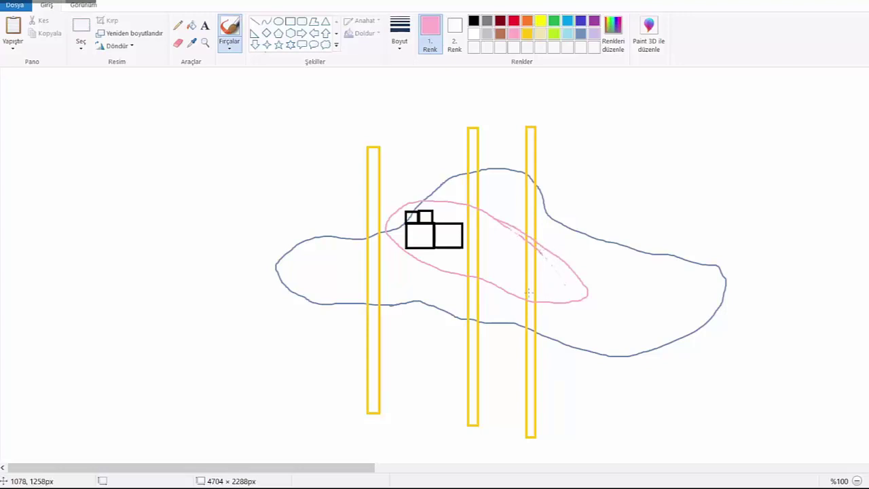
Mark the pink zone's intersections on the second and third drillholes with short black lines.
left_click(254, 21)
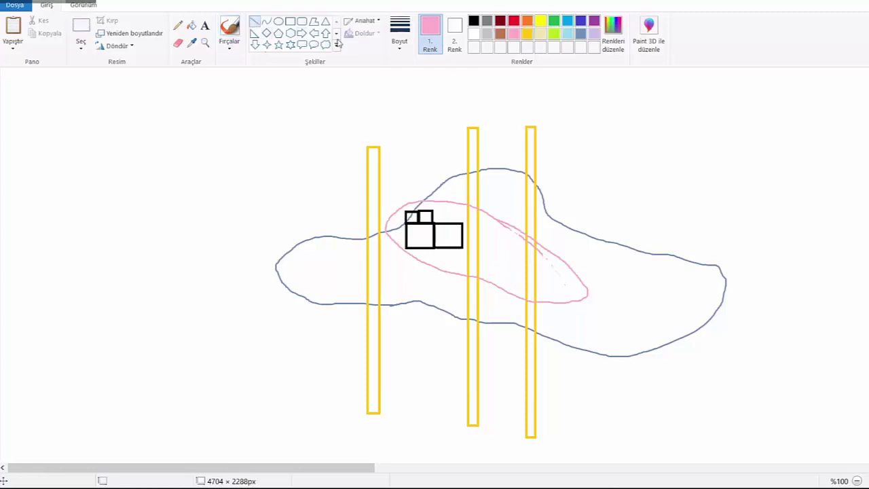
left_click(473, 21)
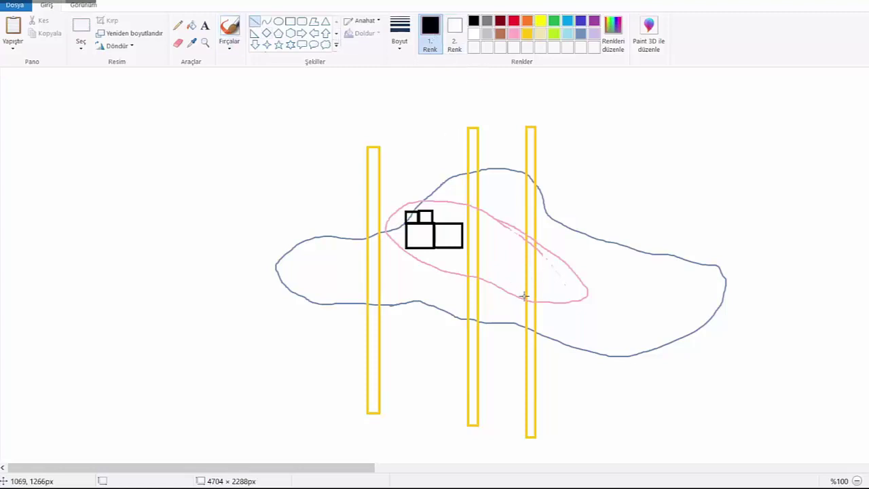
left_click_drag(507, 299, 536, 290)
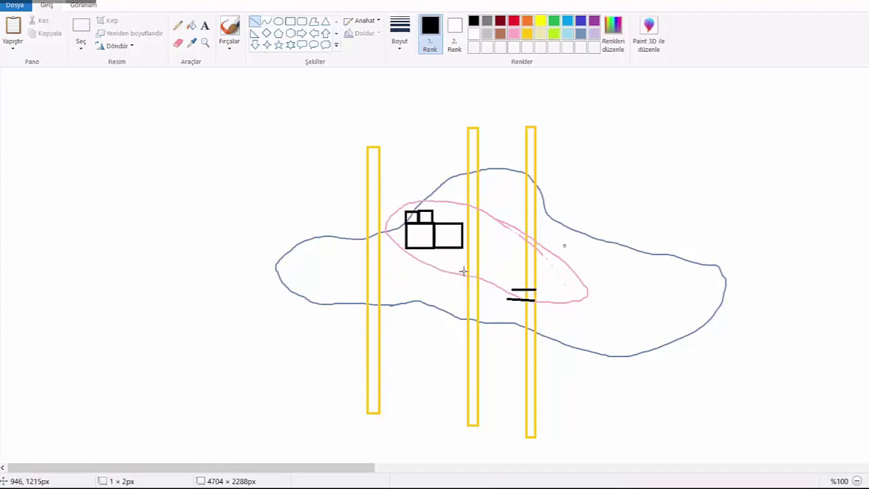
left_click_drag(479, 276, 500, 276)
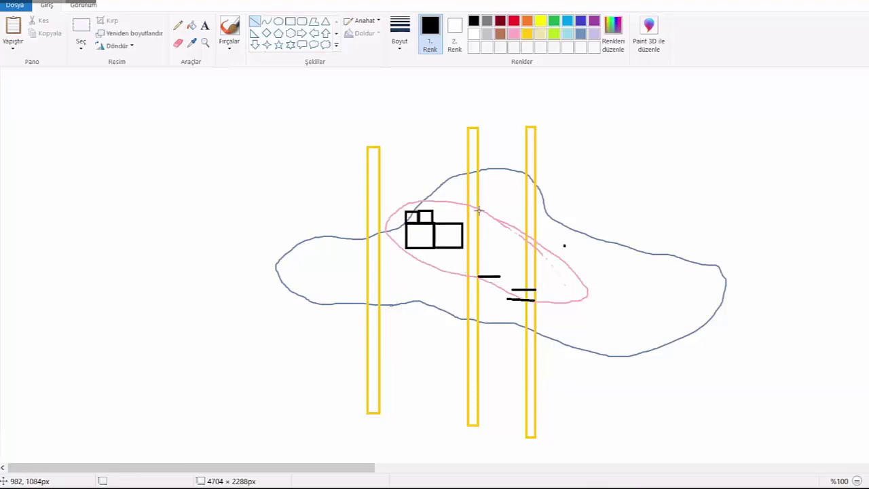
left_click_drag(476, 209, 496, 206)
Draw a black square over the middle drillhole beside the existing squares and fill both sides of it pink.
left_click(290, 21)
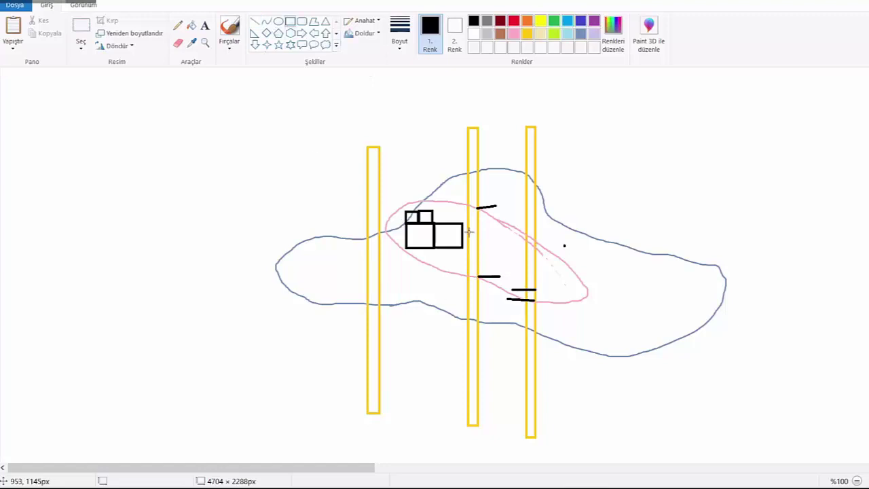
left_click_drag(463, 230, 491, 261)
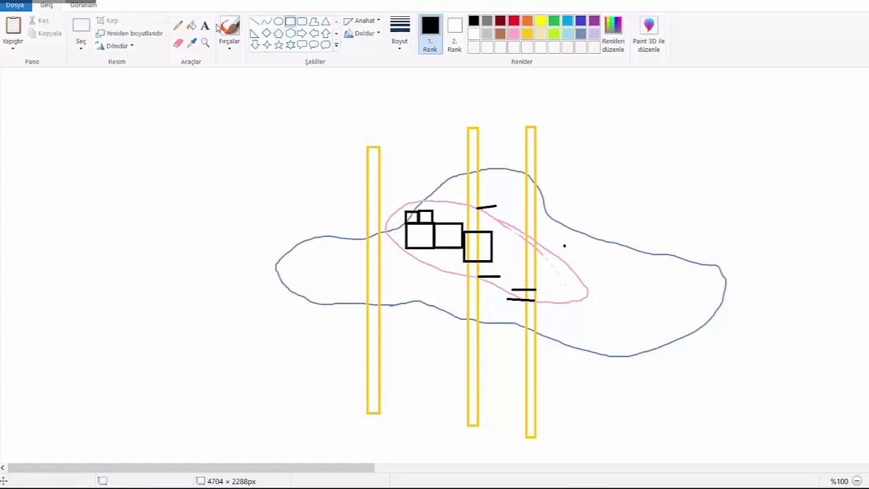
left_click(192, 25)
left_click(515, 34)
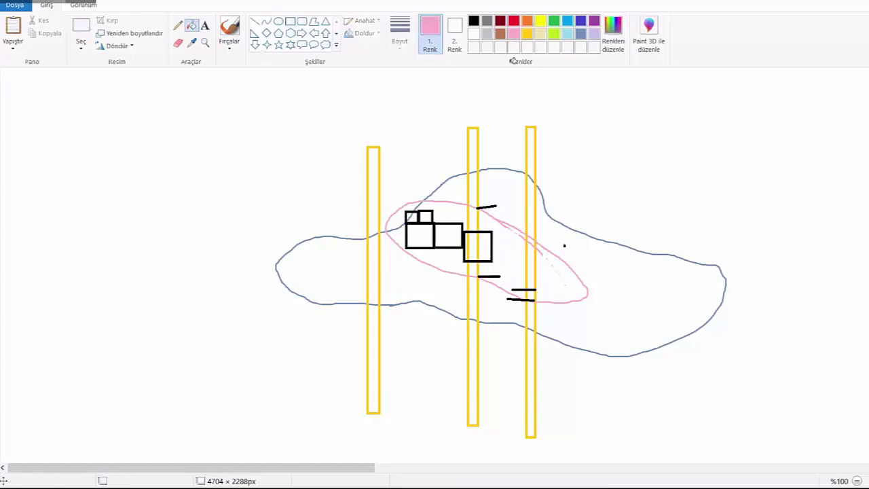
left_click(483, 243)
left_click(470, 246)
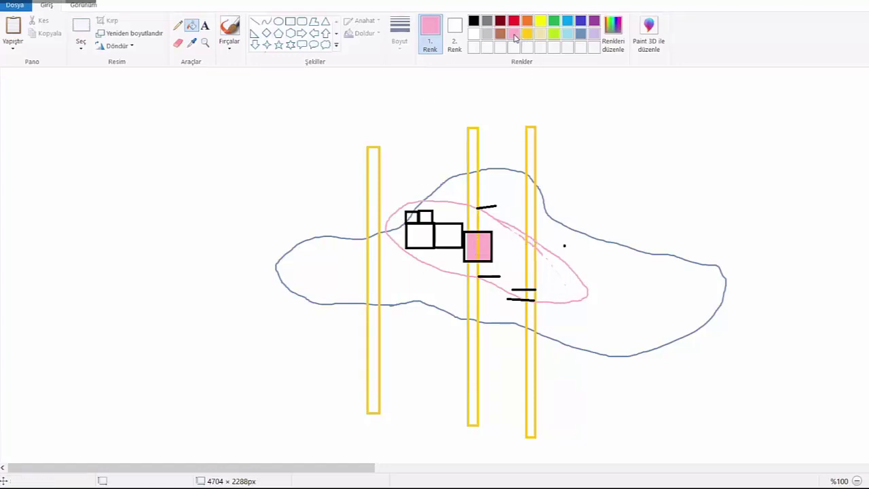
Draw a closed lime freehand outline around the black squares, crossing all three gold drillholes.
left_click(552, 35)
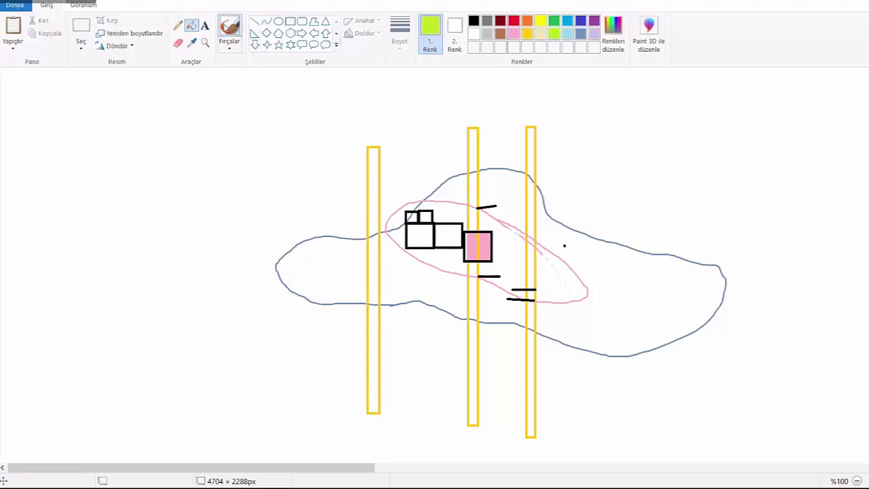
left_click(230, 27)
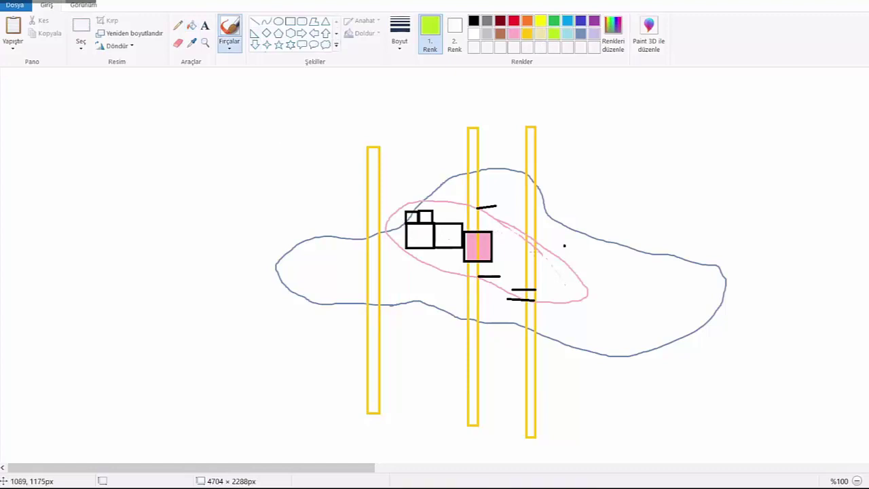
mouse_move(555, 254)
left_mouse_down()
mouse_move(478, 198)
mouse_move(410, 178)
mouse_move(352, 230)
mouse_move(425, 273)
mouse_move(533, 297)
mouse_move(541, 256)
mouse_move(545, 288)
left_mouse_up()
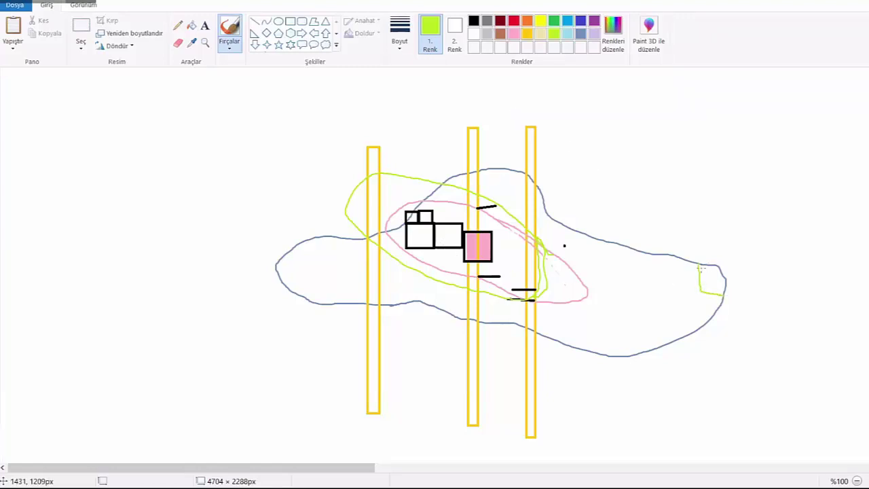
Draw an elongated lime outline crossing the orebody's far end, and put a lime check mark above each of the three drillholes.
mouse_move(628, 239)
left_mouse_down()
mouse_move(658, 285)
mouse_move(777, 347)
mouse_move(791, 301)
mouse_move(721, 250)
mouse_move(654, 227)
left_mouse_up()
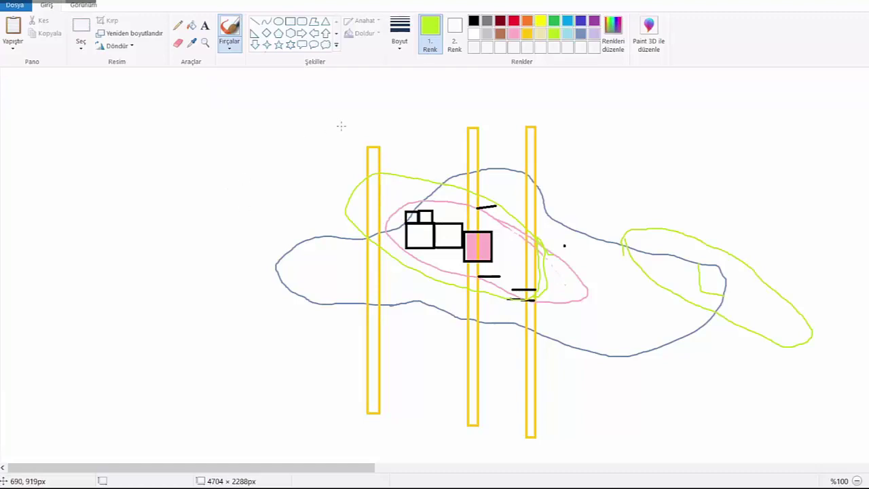
mouse_move(350, 126)
left_mouse_down()
mouse_move(364, 139)
mouse_move(403, 99)
left_mouse_up()
mouse_move(459, 99)
left_mouse_down()
mouse_move(505, 87)
mouse_move(578, 90)
left_mouse_up()
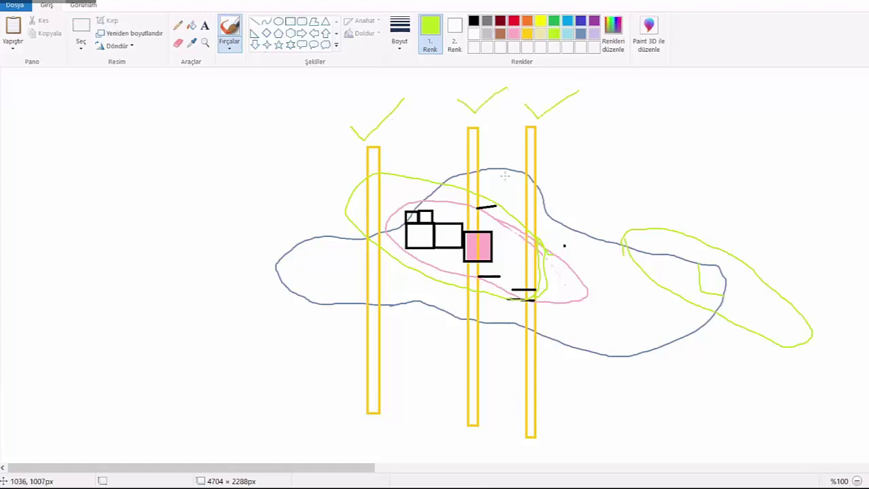
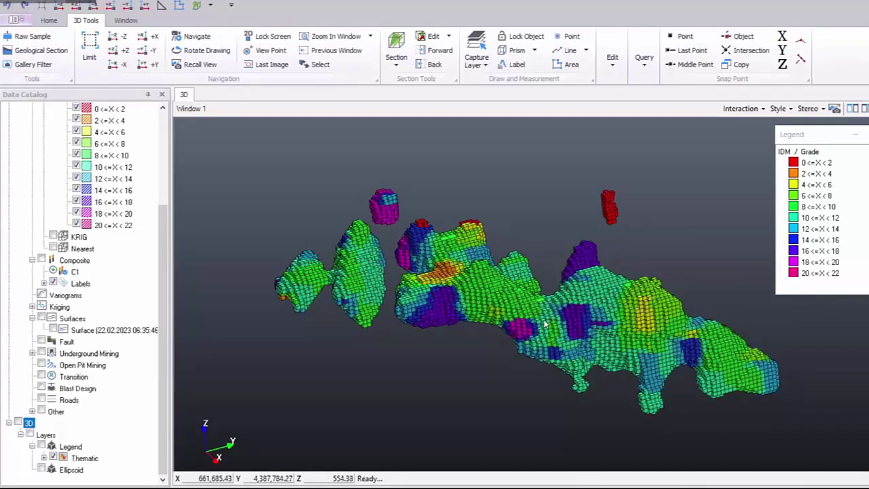
In NETPROMine, display the Implicit_Model solid and hide the IDM block model.
scroll(114, 283, "up", 2)
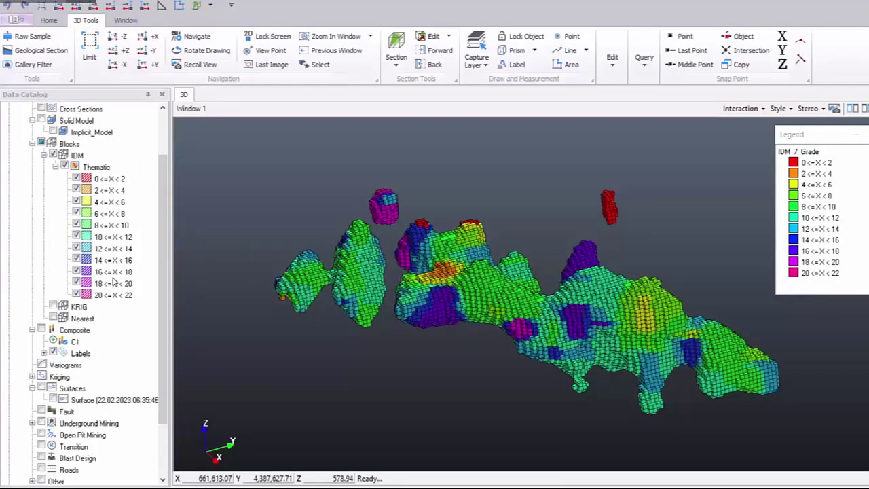
scroll(114, 284, "up", 1)
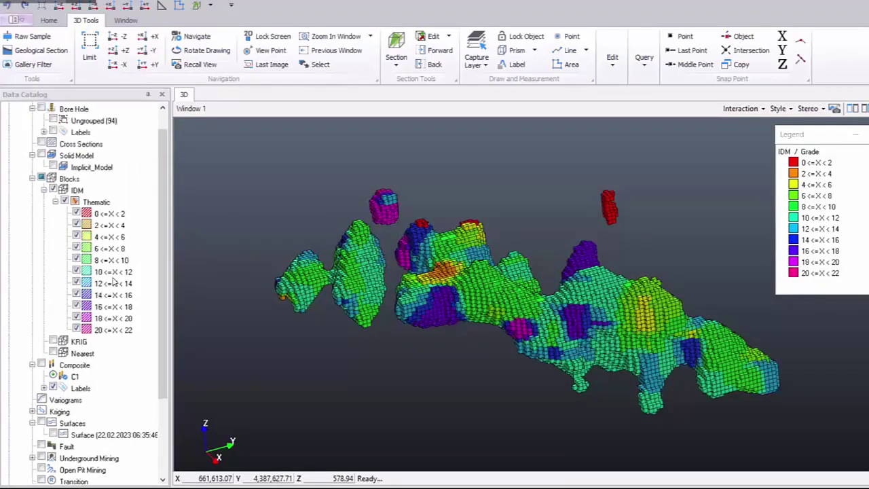
left_click(53, 166)
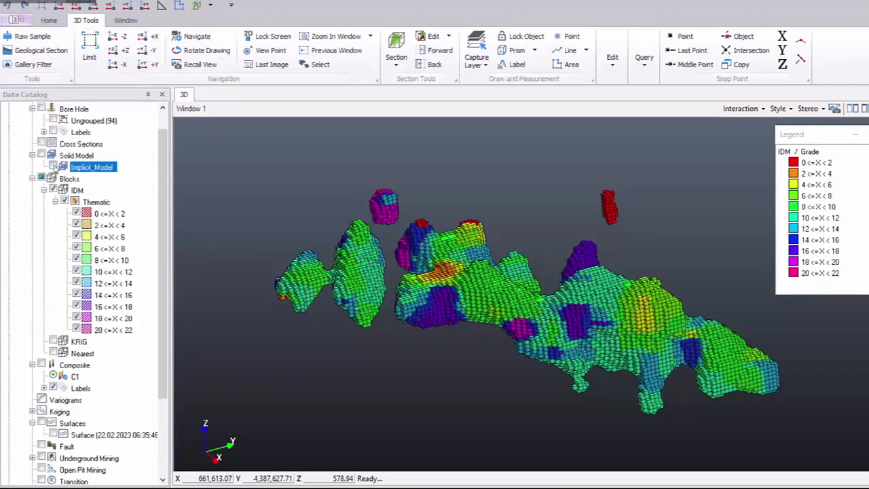
left_click(54, 190)
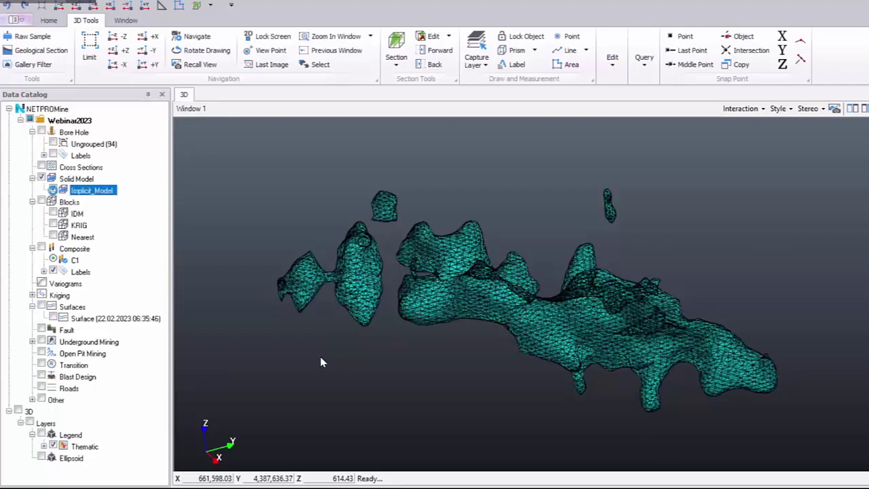
Display the IDM block model instead of the Implicit_Model solid and start a Block Report for it.
left_click(67, 192)
left_click(53, 213)
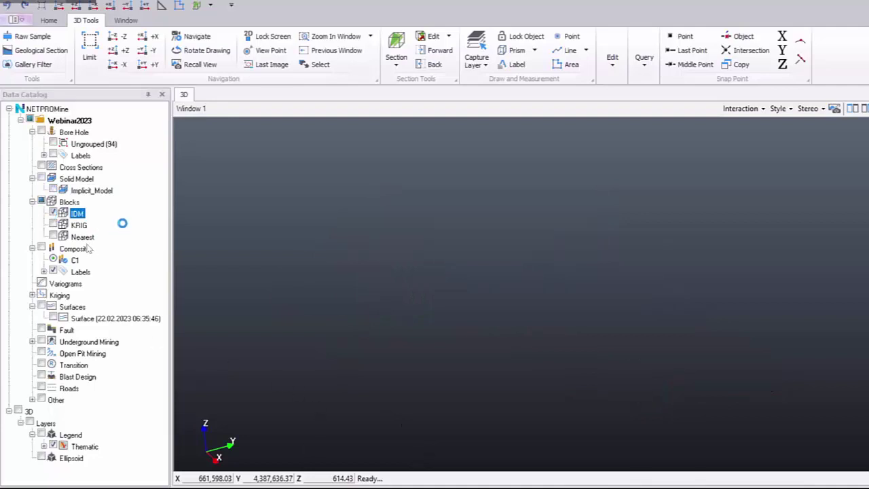
right_click(98, 215)
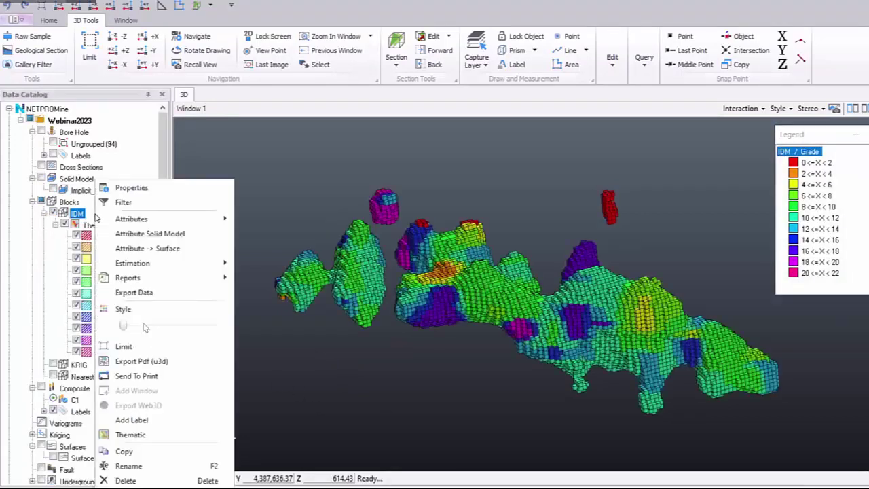
mouse_move(163, 279)
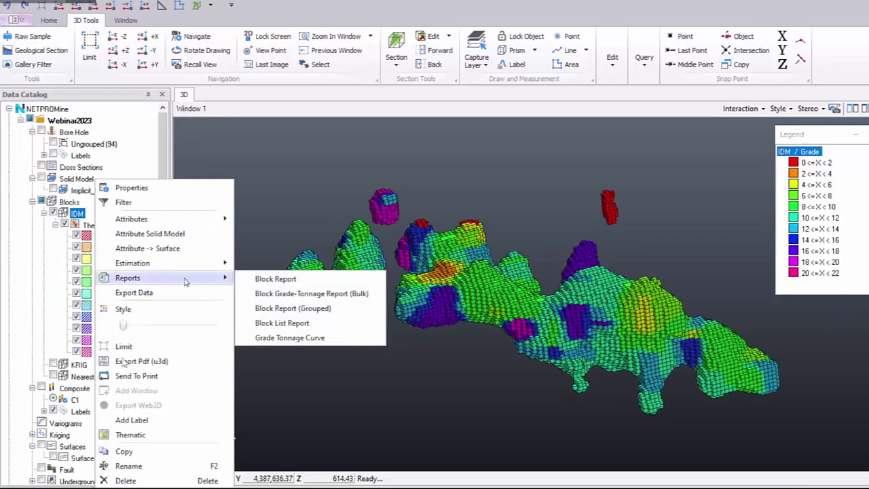
left_click(291, 279)
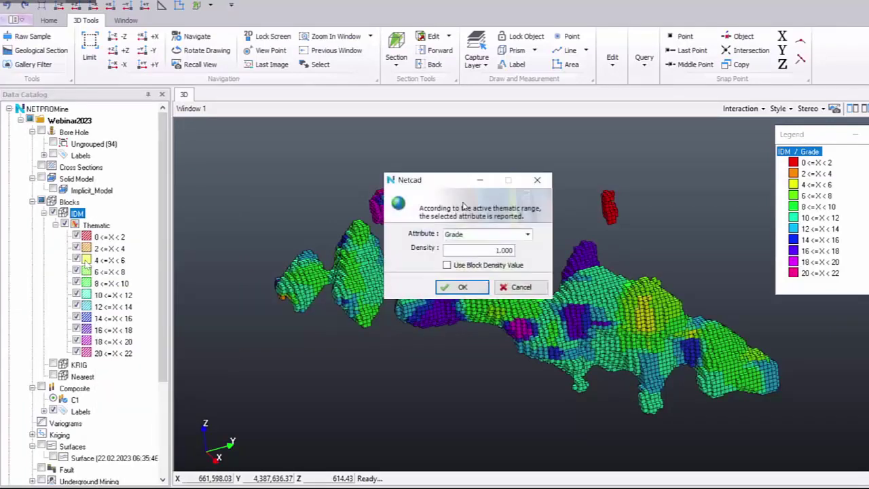
Generate the block report for the Grade attribute with a density of 2.230.
left_click_drag(429, 179, 247, 168)
left_click(341, 222)
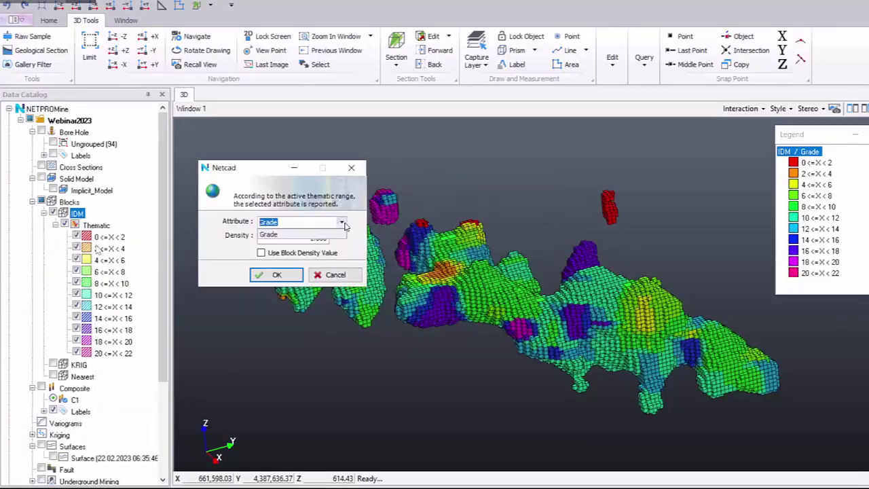
left_click(282, 234)
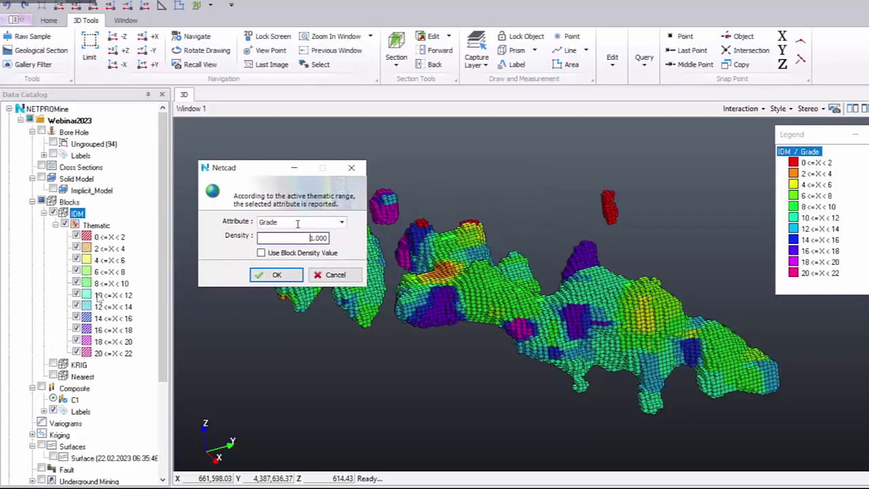
left_click(278, 241)
left_click_drag(309, 238, 345, 243)
type("2.000")
key("BackSpace")
key("BackSpace")
key("BackSpace")
type("230")
left_click_drag(248, 167, 228, 140)
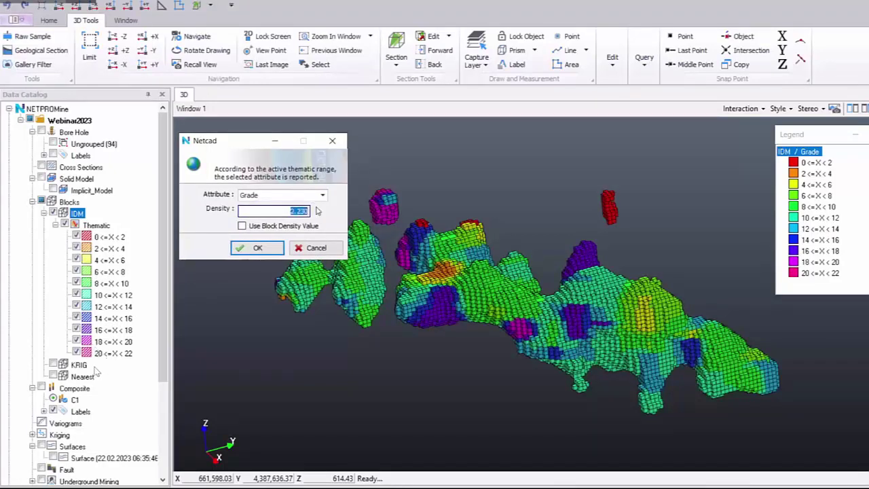
left_click(258, 248)
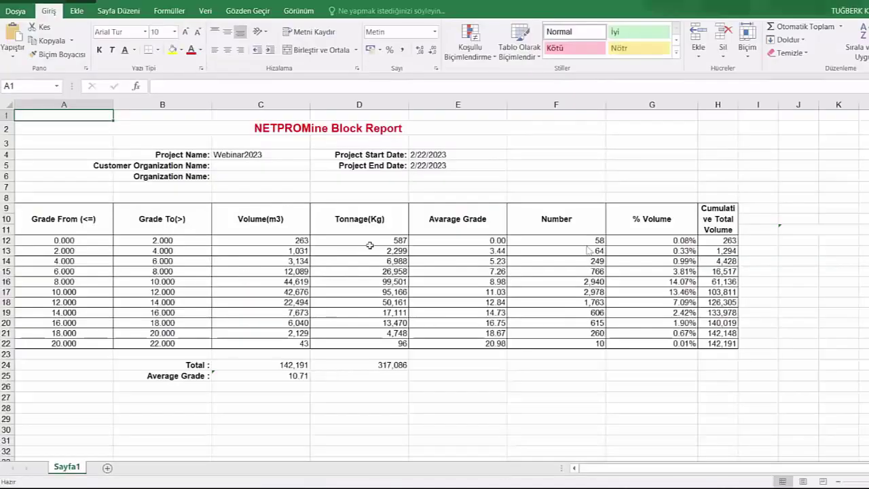
Examine the block report's total volume and tonnage, the grade ranges, and the volumes of individual ranges.
left_click(242, 357)
left_click(251, 366)
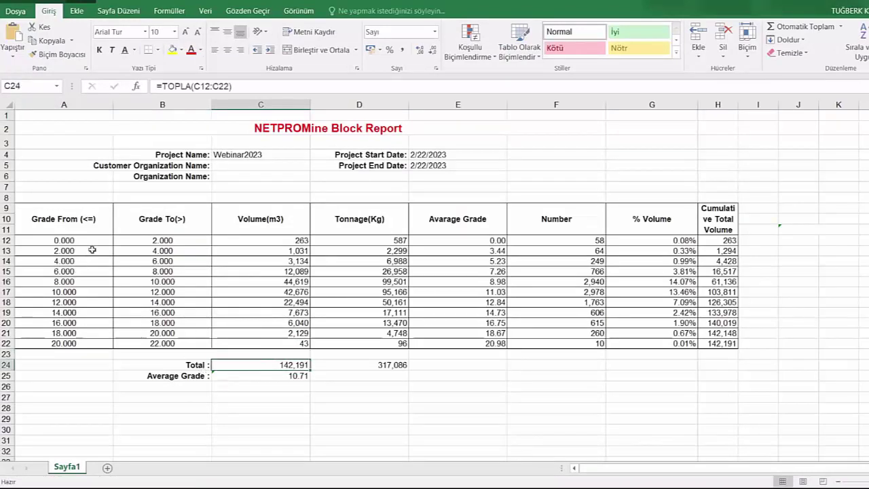
left_click_drag(95, 241, 175, 340)
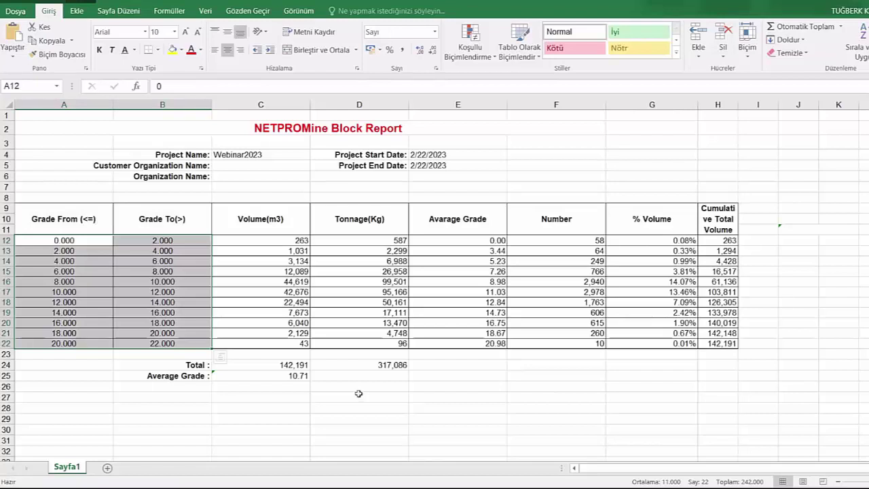
left_click(360, 370)
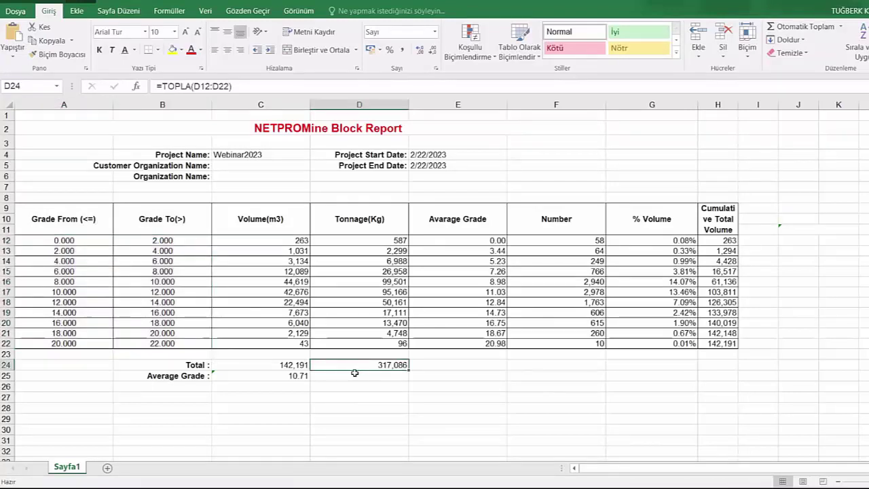
left_click(297, 366)
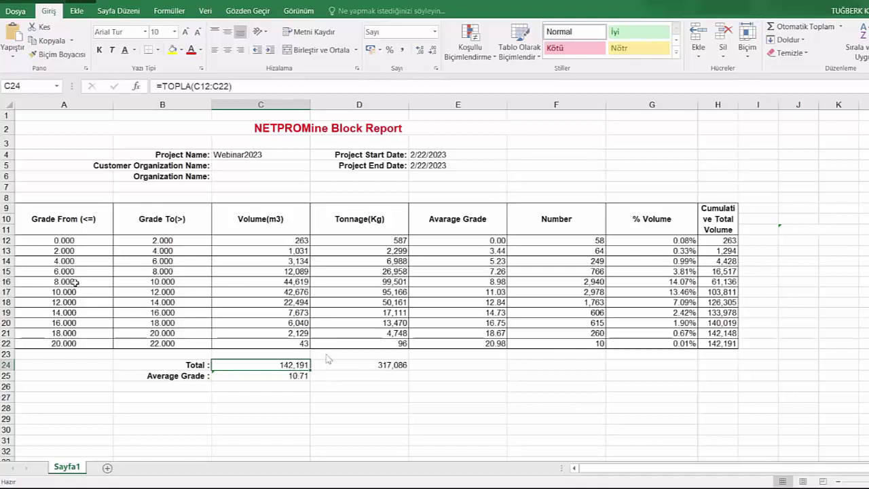
left_click_drag(74, 282, 282, 284)
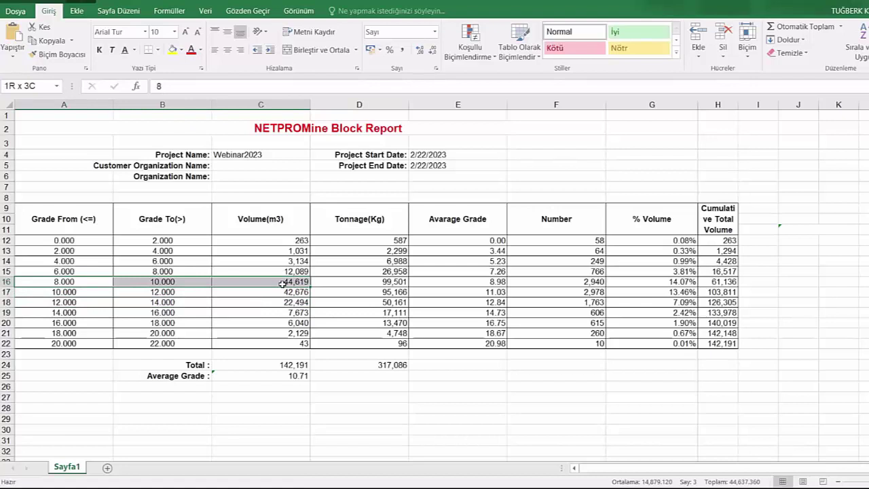
left_click_drag(281, 283, 278, 291)
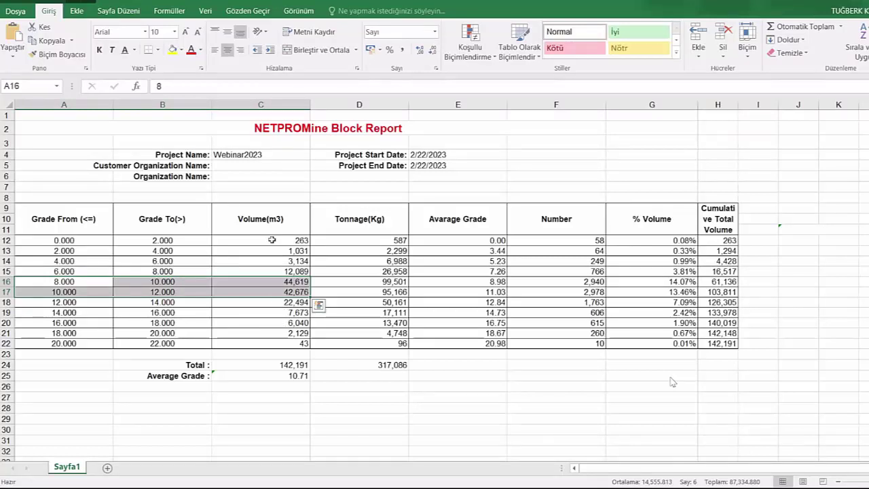
left_click(74, 242)
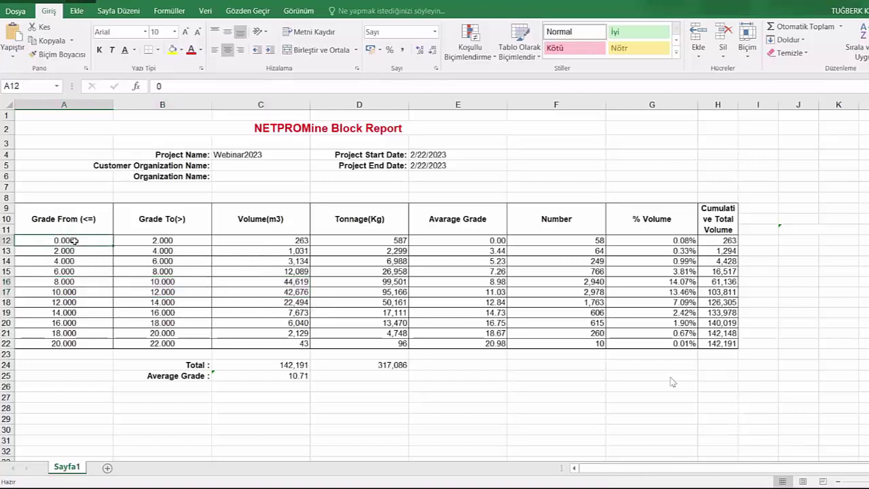
left_click(300, 242)
left_click(292, 251)
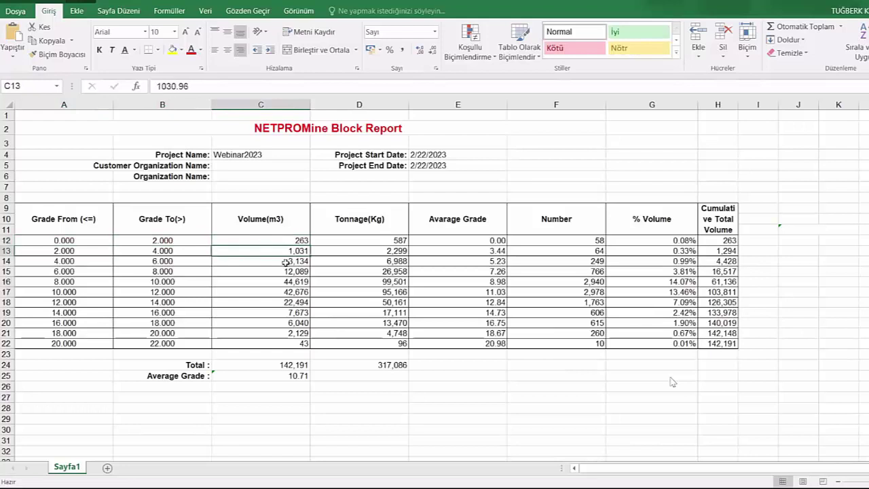
left_click(288, 262)
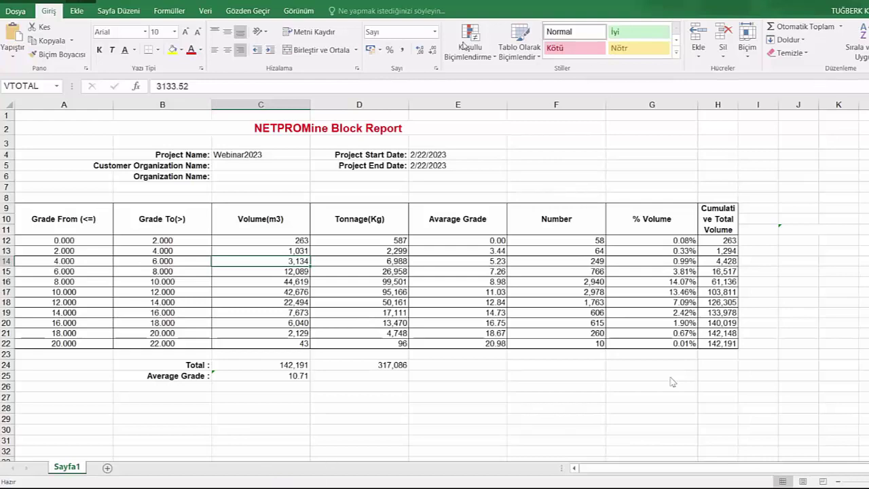
Close the Rapor0.xls block report without saving it.
double_click(212, 1)
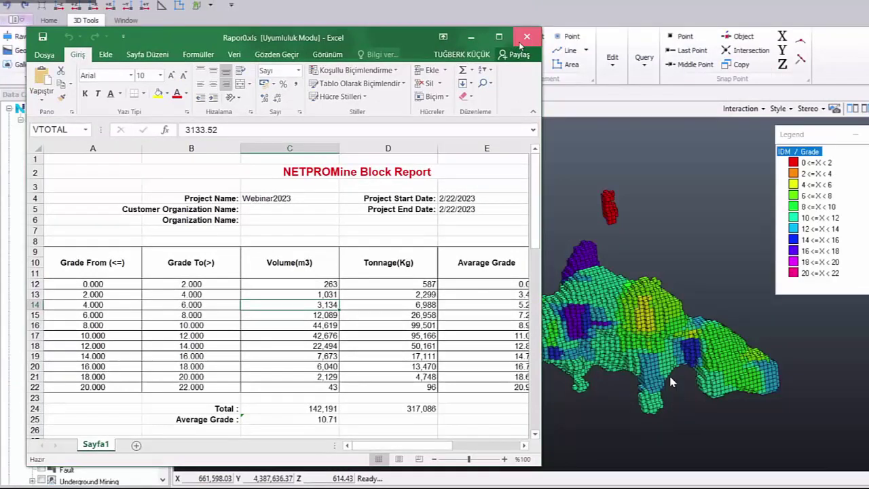
left_click(519, 42)
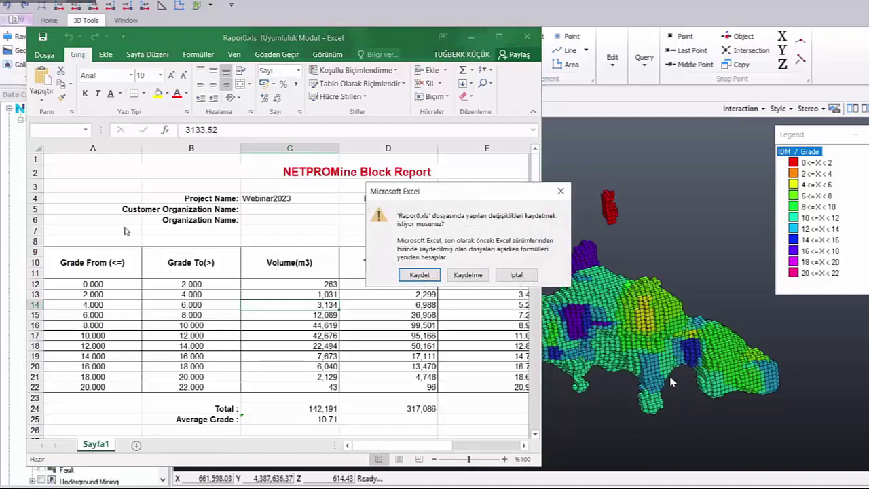
left_click(467, 275)
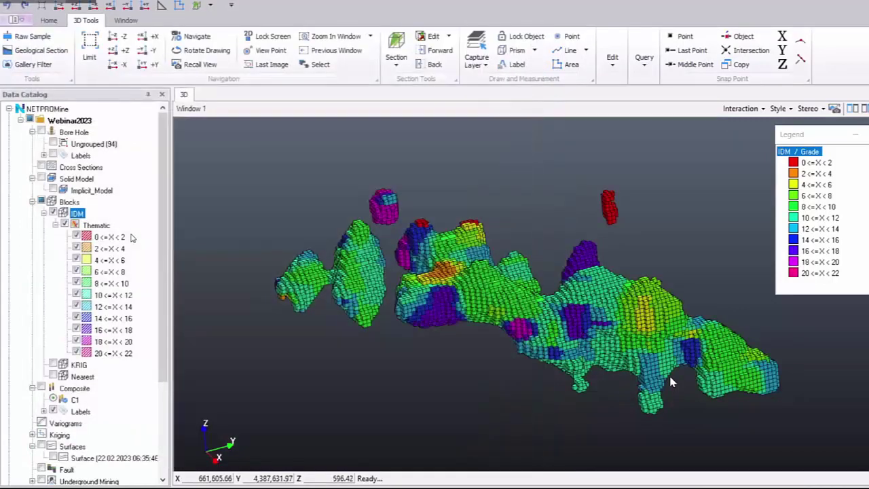
Start a new theme for the IDM blocks with user-defined slot spaces and [Grade] as the numeric range expression.
right_click(128, 226)
left_click(138, 234)
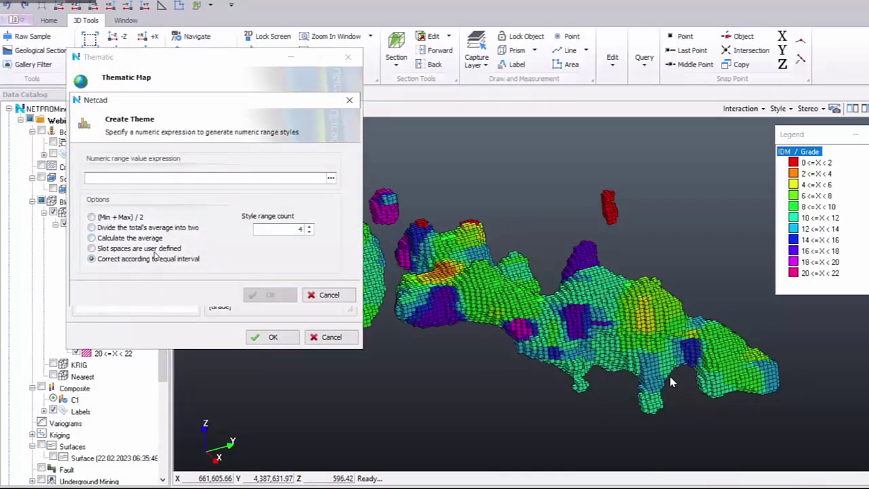
left_click(155, 248)
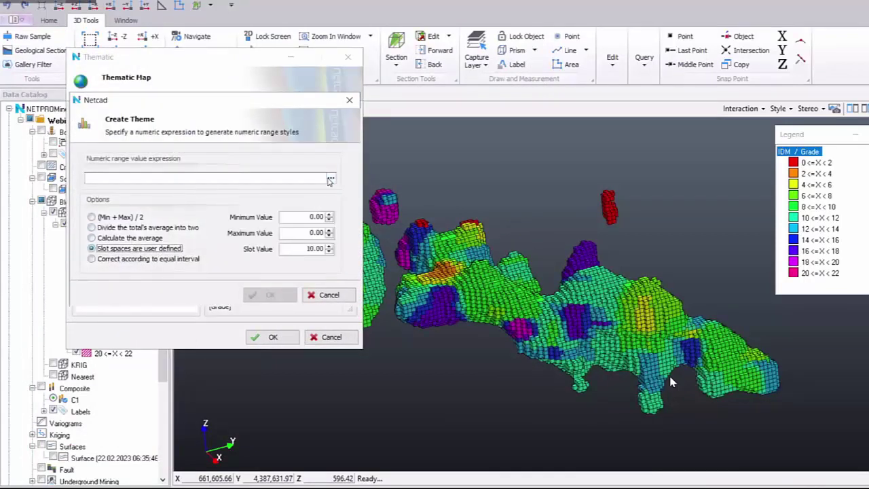
left_click(330, 178)
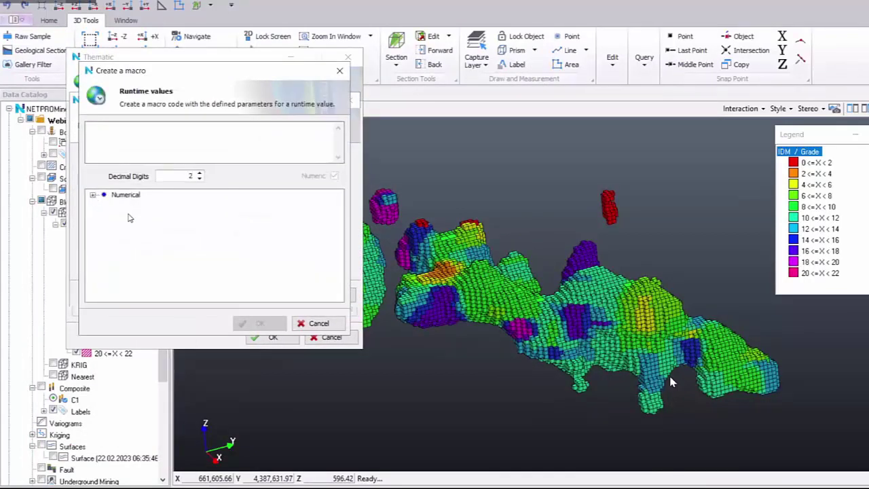
left_click(93, 195)
left_click(132, 224)
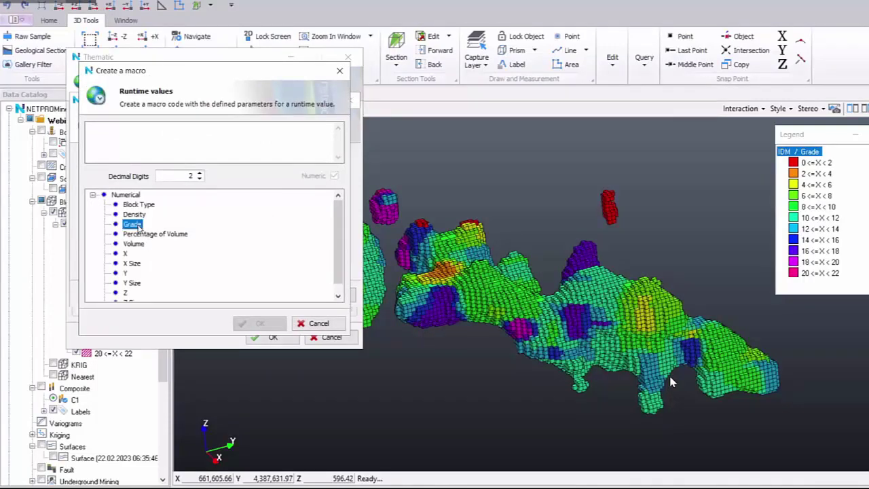
double_click(132, 224)
left_click(258, 323)
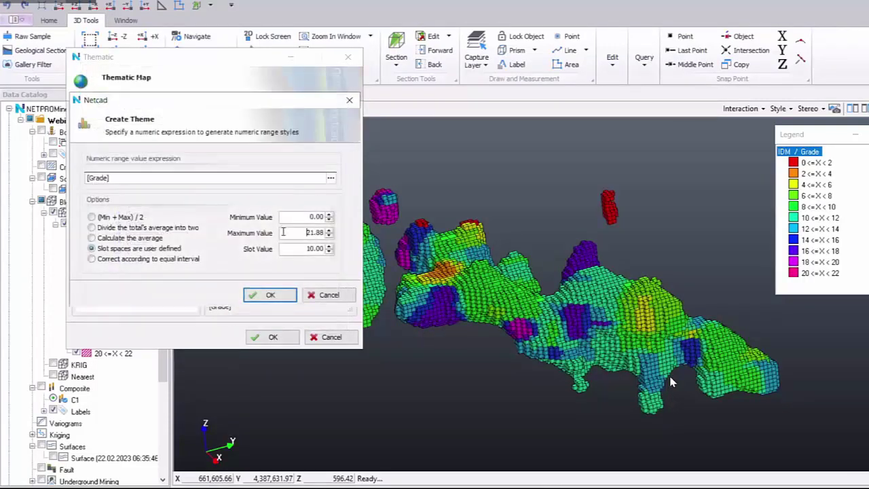
Set the grade theme's maximum value to 25 and slot value to 5, and generate the ranges.
double_click(314, 232)
type("25")
key("Tab")
type("5")
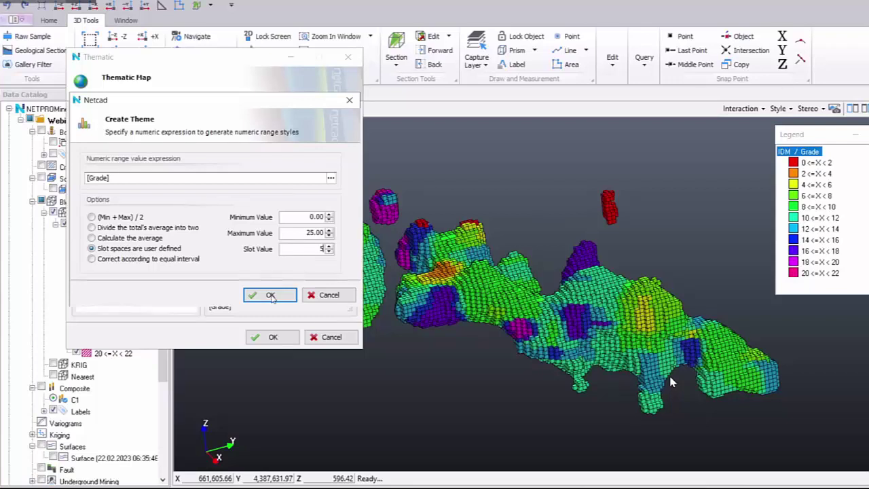
left_click(270, 294)
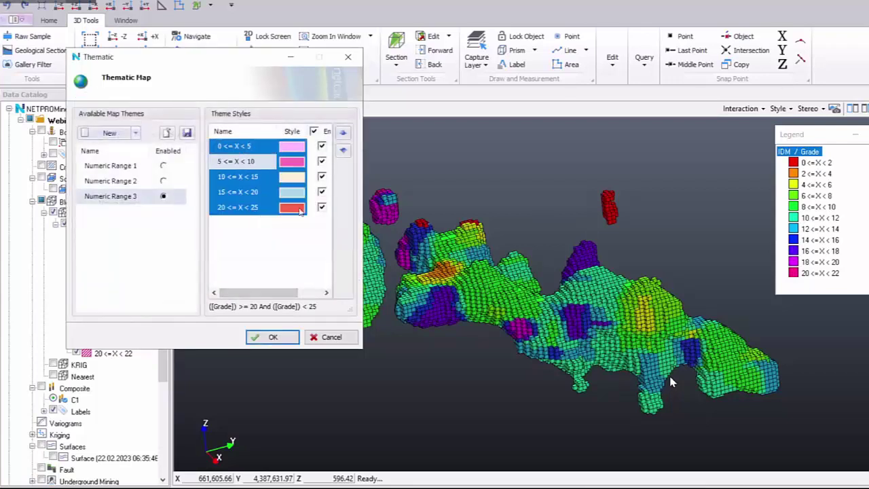
Color all five grade ranges with hue colors starting from red and apply the theme to the IDM blocks.
right_click(264, 175)
left_click(299, 235)
left_click(475, 205)
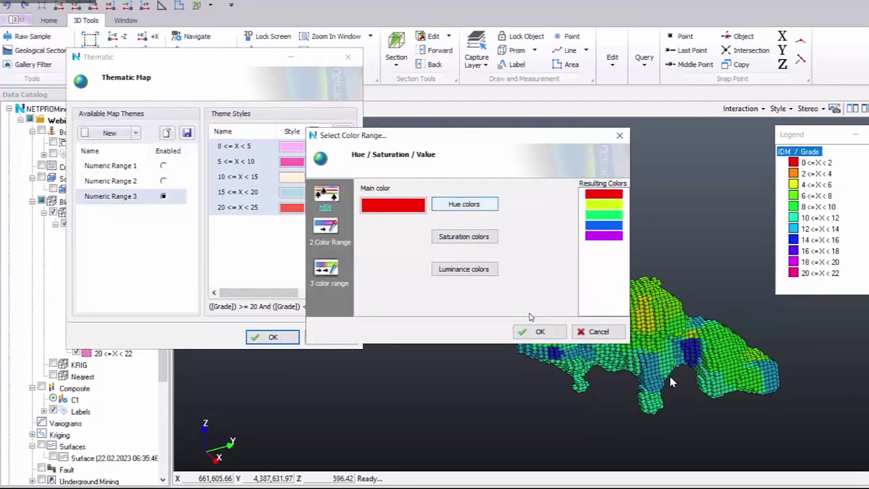
left_click(538, 330)
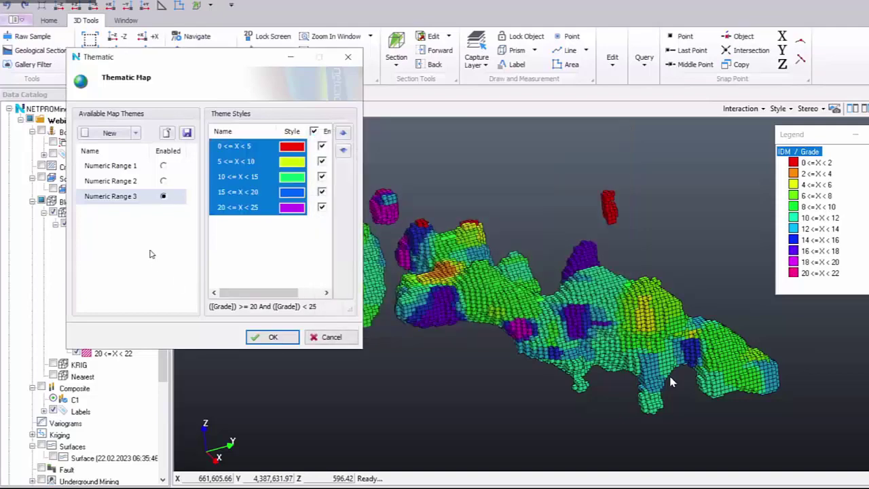
key("Return")
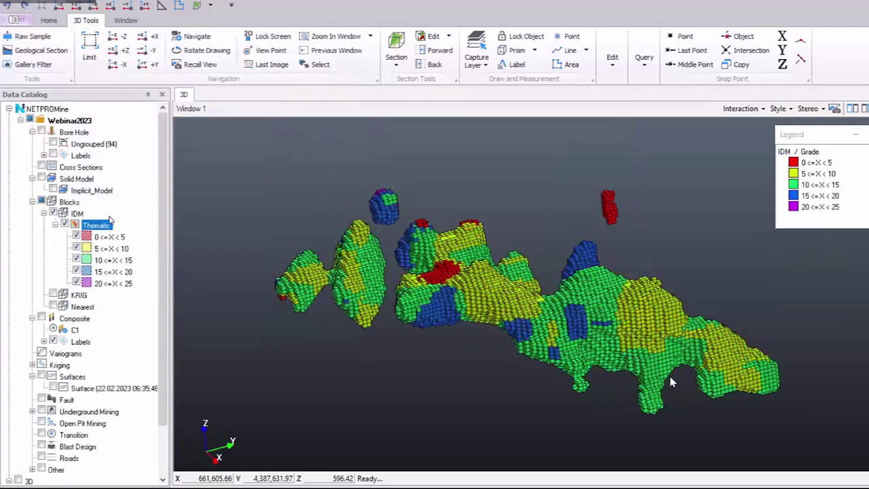
Enter the density and generate the IDM block report for the Grade attribute by the active thematic ranges.
right_click(110, 216)
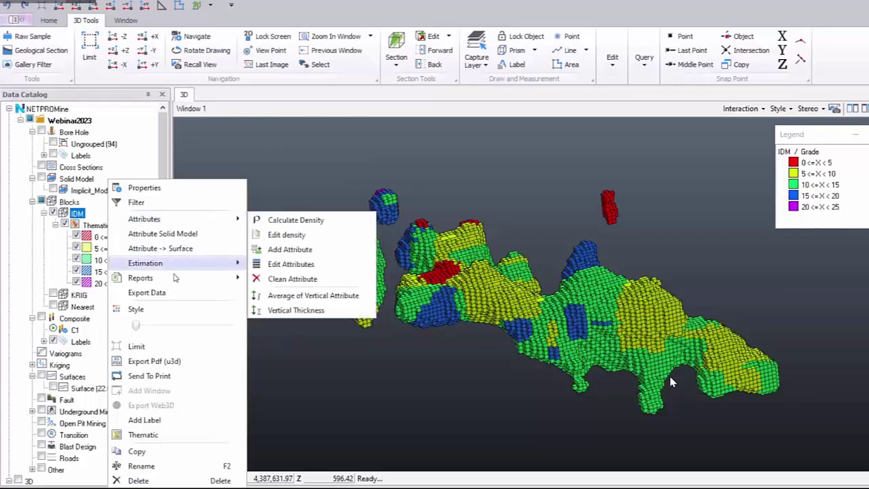
mouse_move(175, 277)
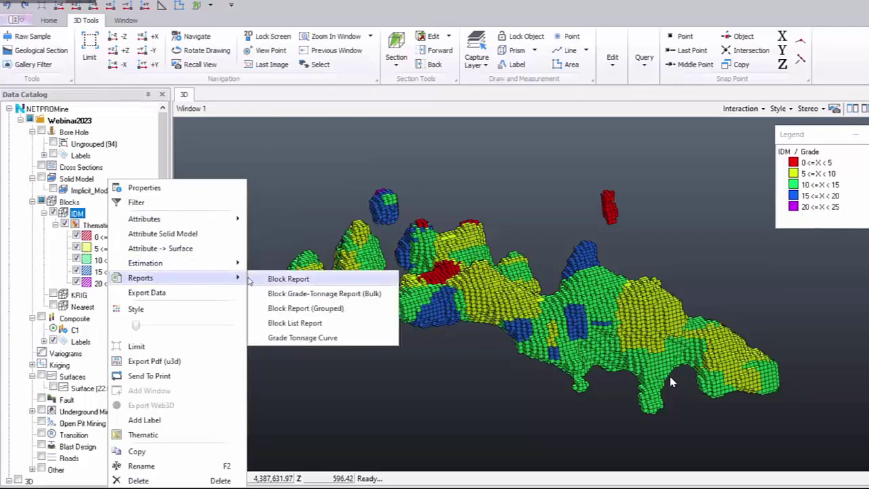
left_click(259, 279)
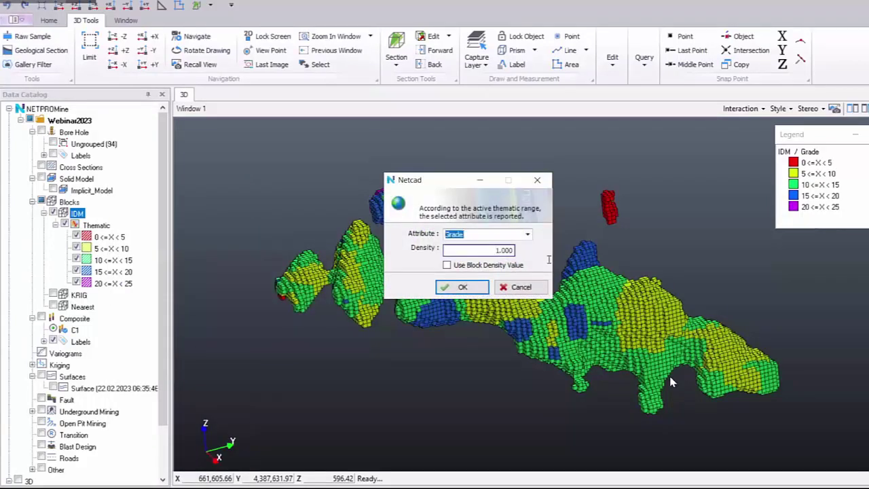
left_click(501, 249)
key("Return")
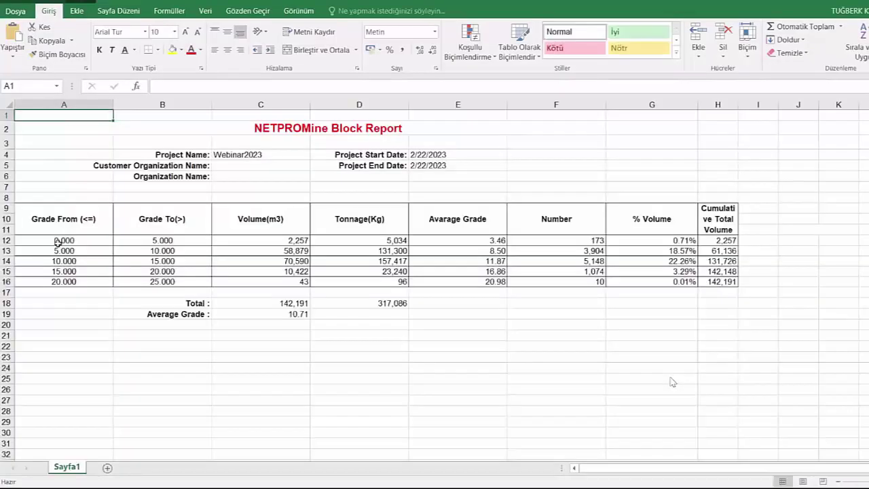
Examine the block report's volumes and tonnages for each grade range.
left_click_drag(61, 240, 719, 281)
left_click(254, 243)
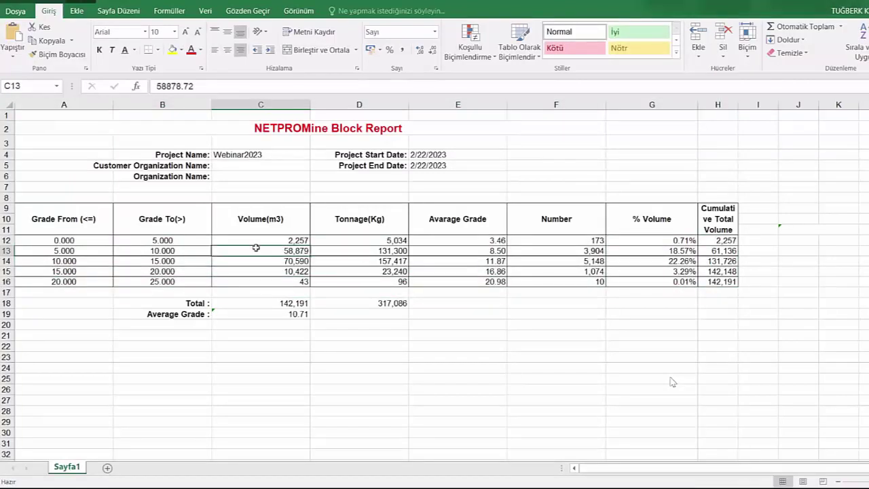
left_click_drag(247, 263, 249, 282)
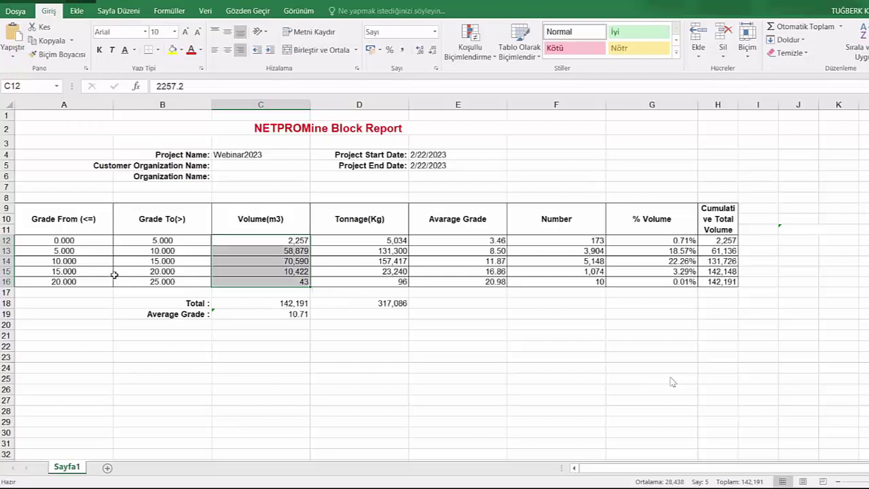
left_click(243, 280)
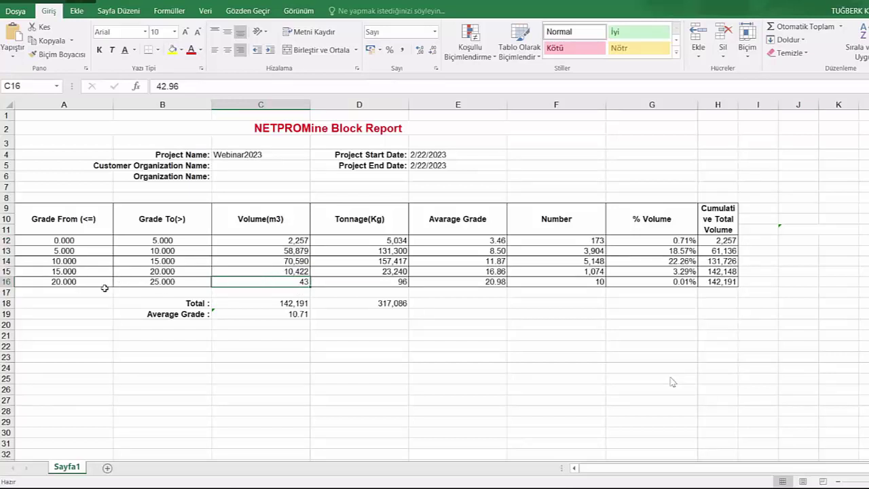
left_click(278, 333)
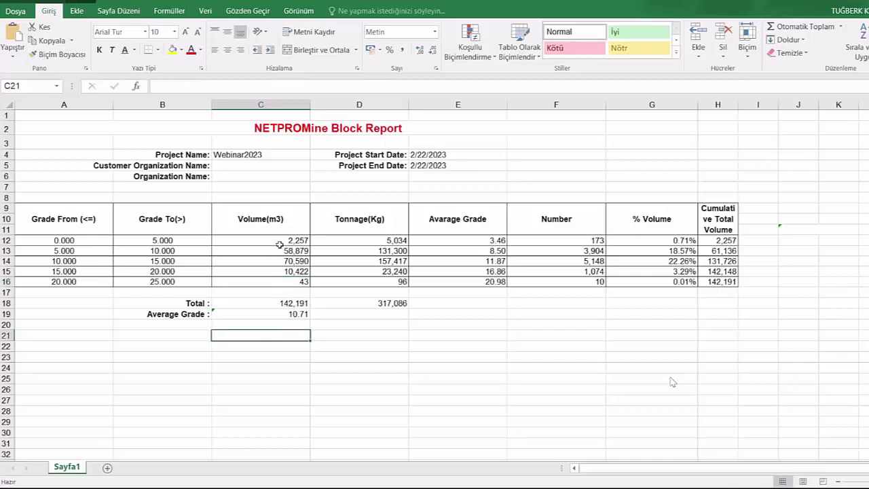
left_click_drag(280, 241, 108, 272)
left_click(359, 378)
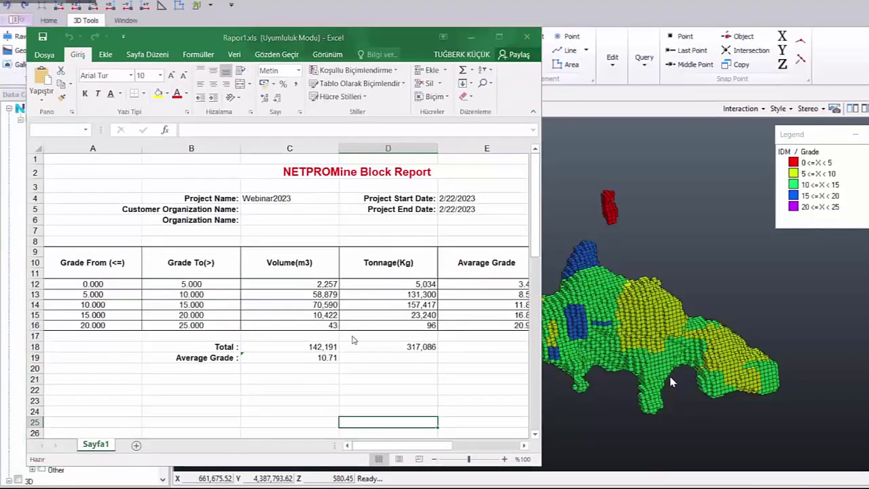
Close the Rapor1.xls block report without saving it.
key("alt+F4")
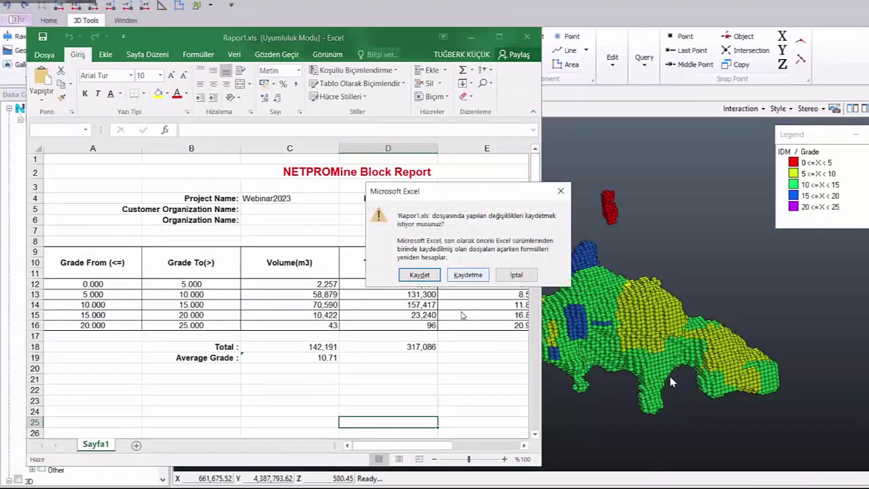
key("Tab")
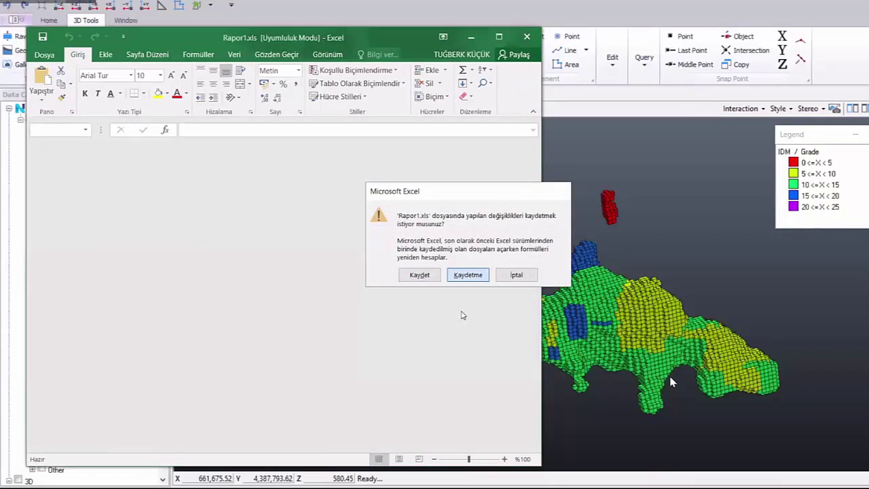
key("Return")
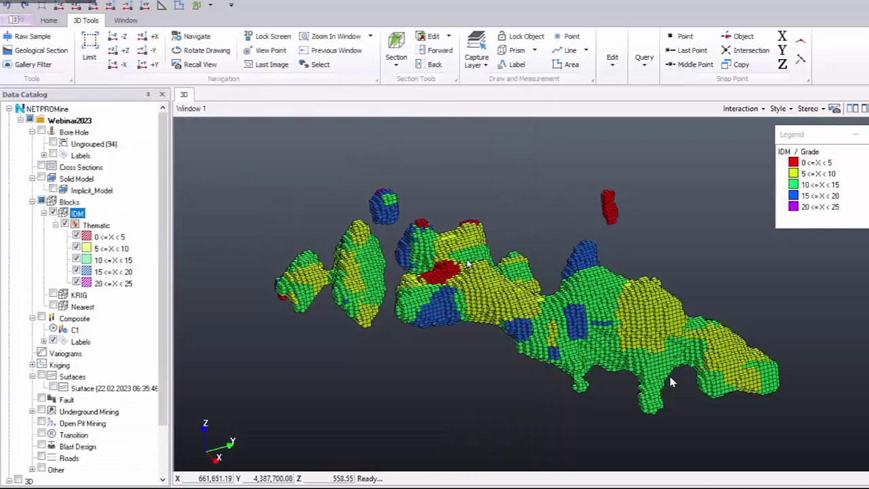
Add an Fe2O3 attribute with the unit % in the Webinar2023 project properties.
scroll(670, 382, "up", 2)
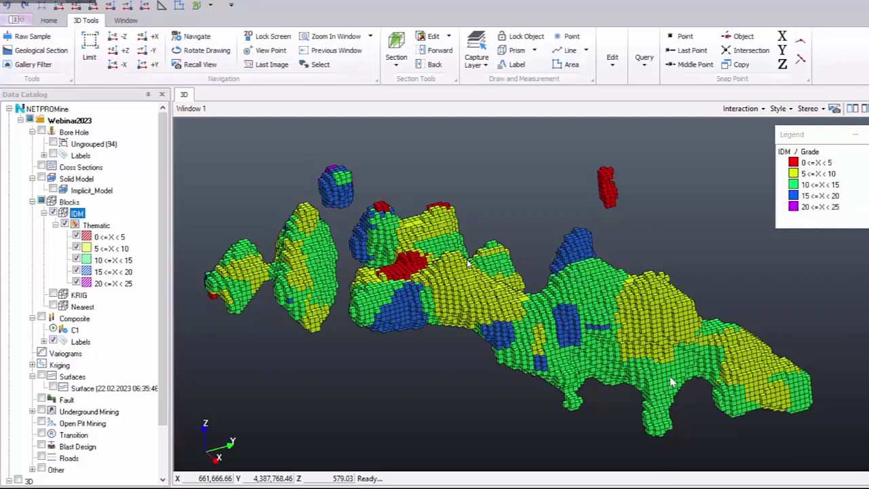
right_click(102, 133)
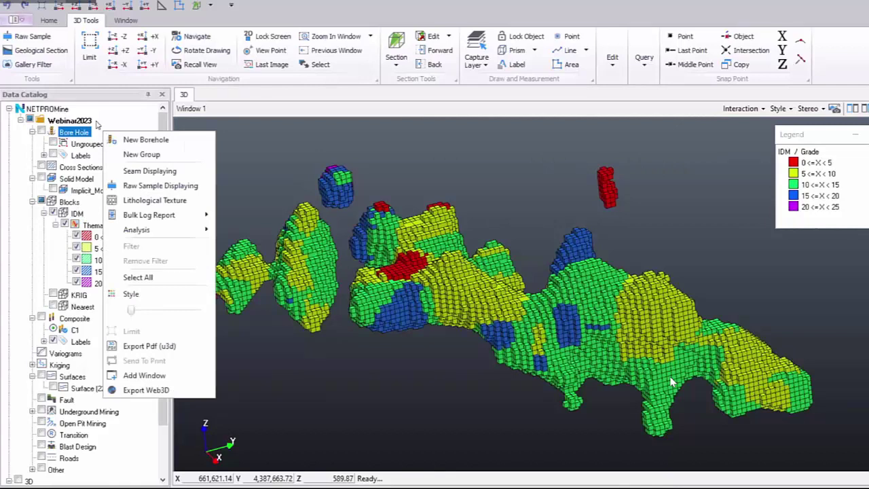
right_click(95, 121)
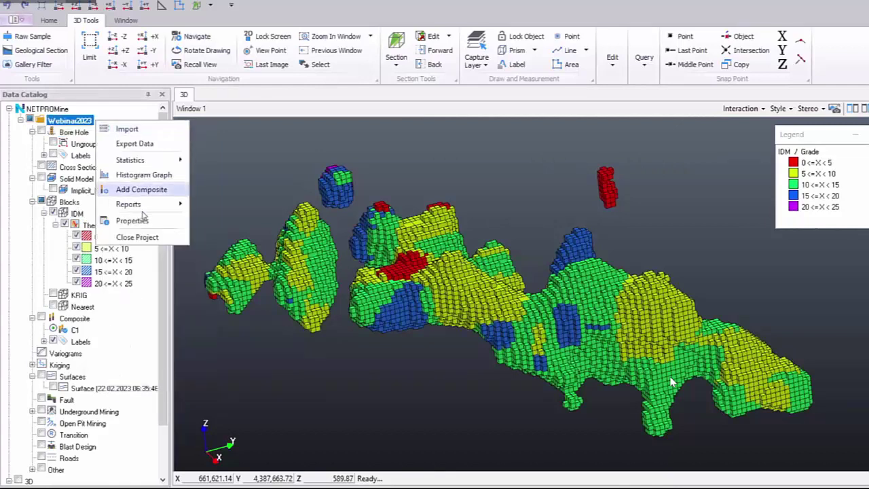
mouse_move(145, 203)
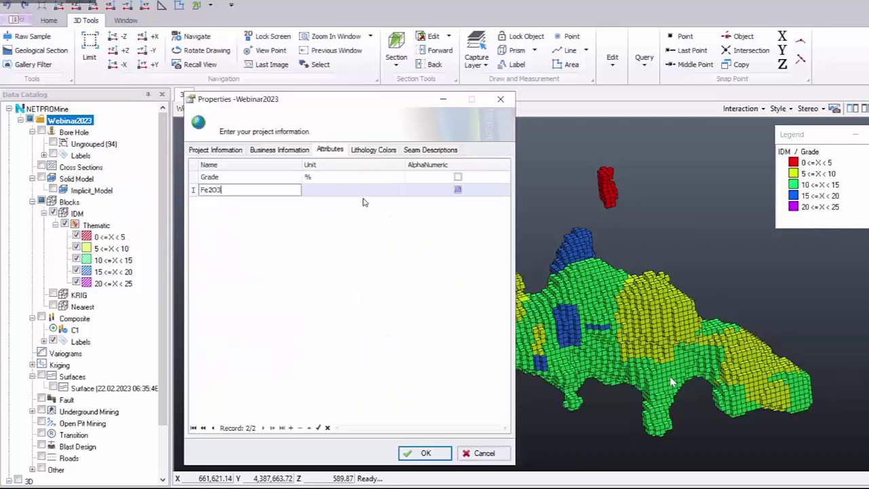
left_click(397, 193)
left_click(399, 190)
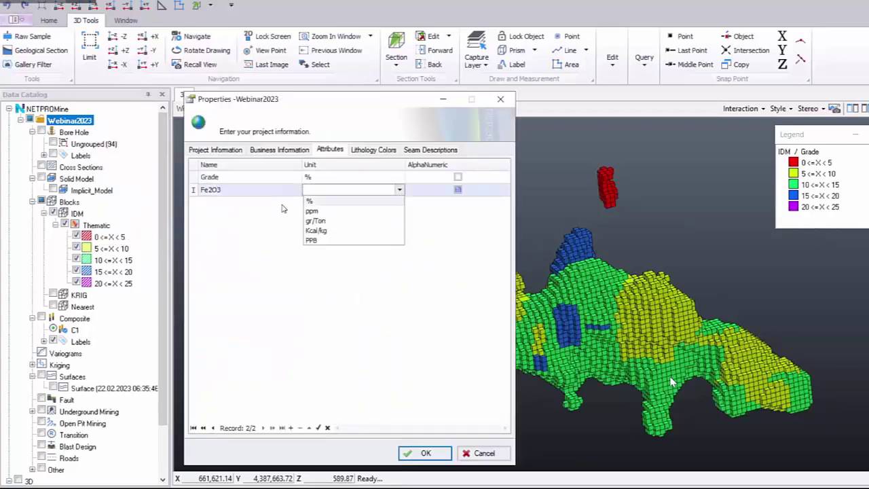
left_click(312, 201)
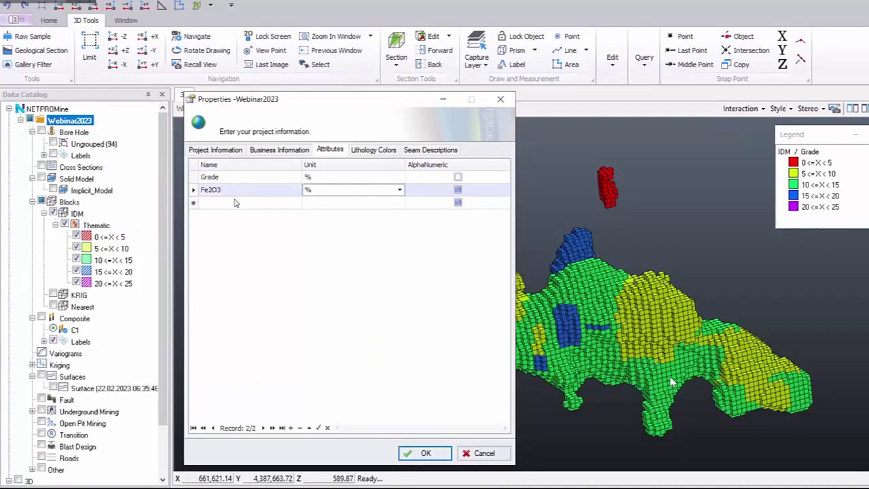
left_click(246, 193)
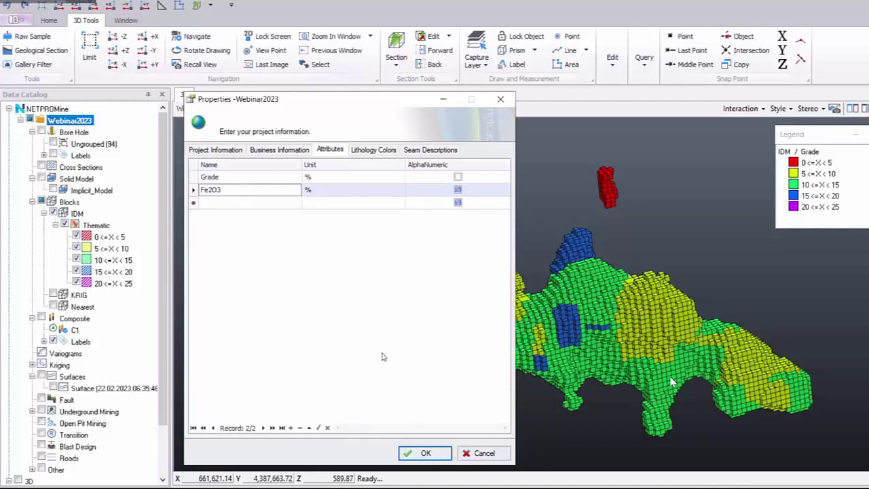
left_click(425, 453)
Check the attributes offered for a new composite and close the Compositing settings without creating one.
right_click(110, 322)
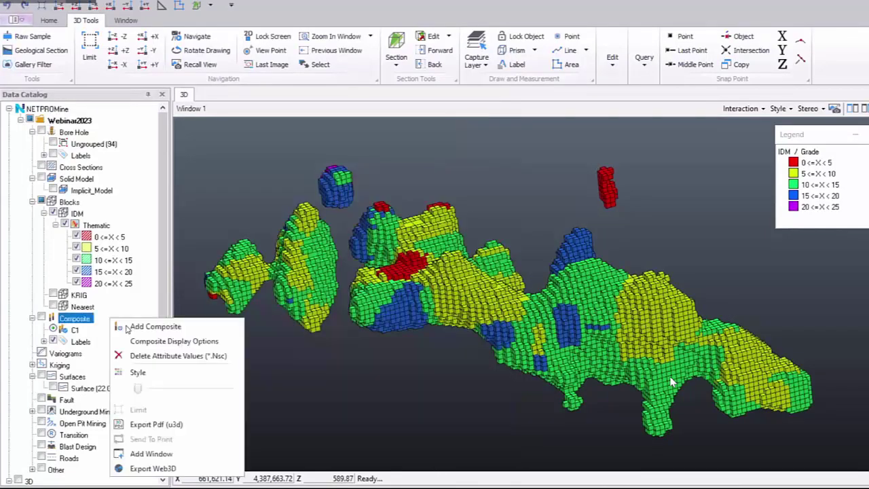
left_click(129, 326)
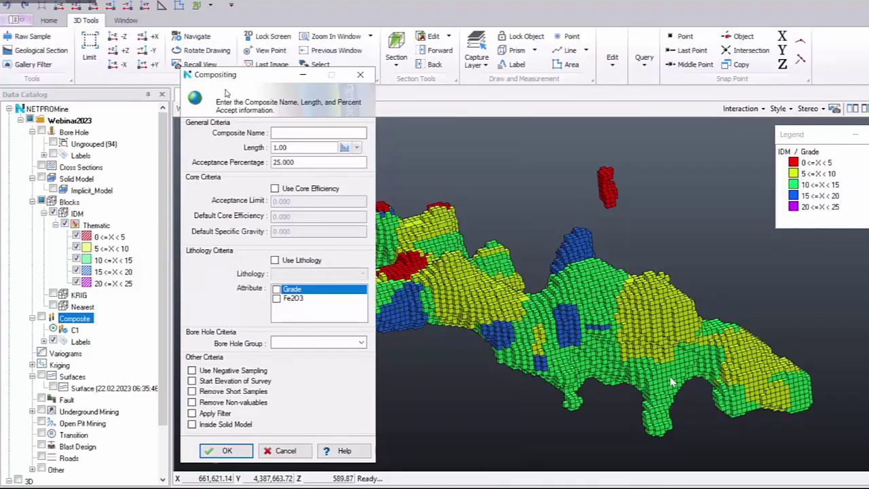
left_click(361, 76)
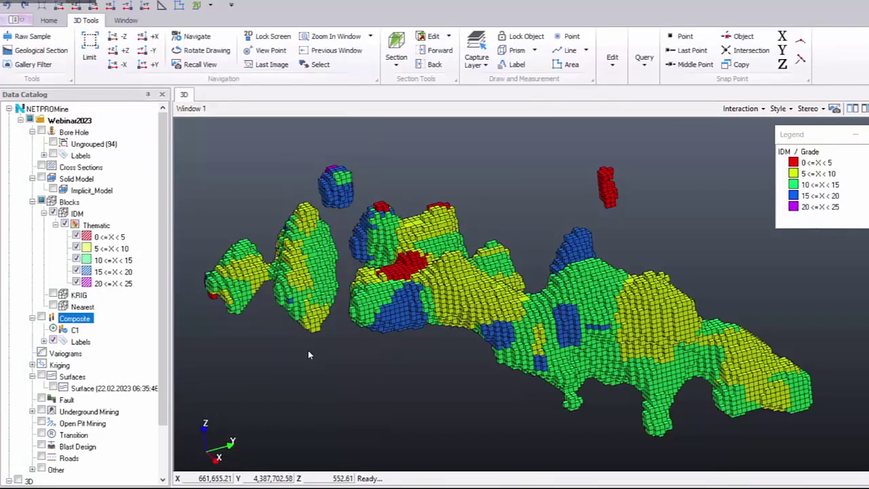
Check the attribute choices of the Inverse Distance estimation for the IDM blocks and close it without running.
left_click(109, 215)
right_click(111, 216)
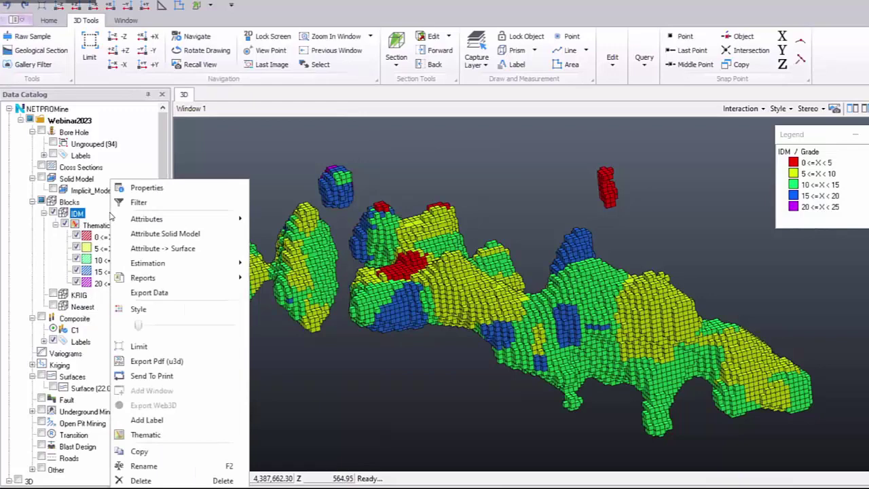
mouse_move(230, 262)
left_click(265, 277)
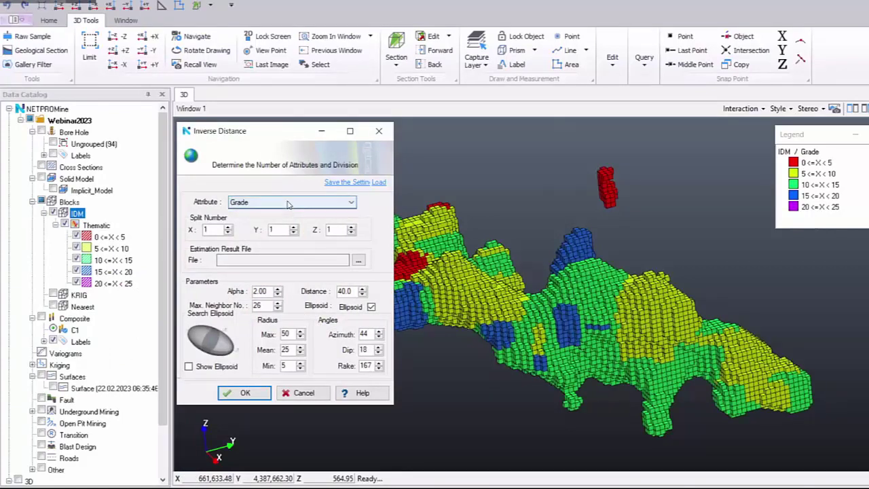
left_click(288, 202)
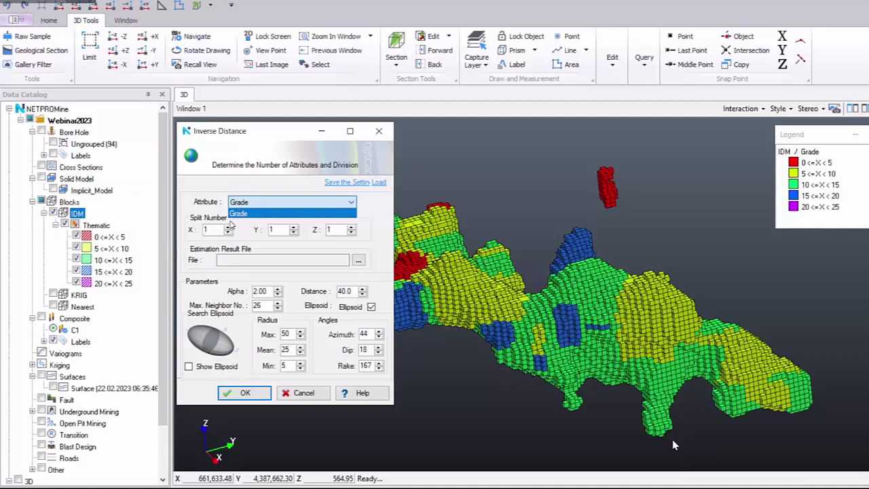
left_click(204, 192)
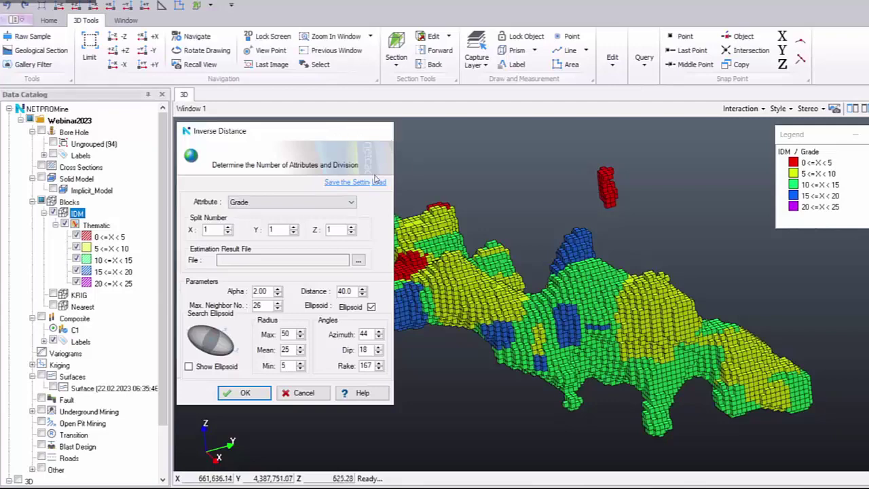
left_click(378, 131)
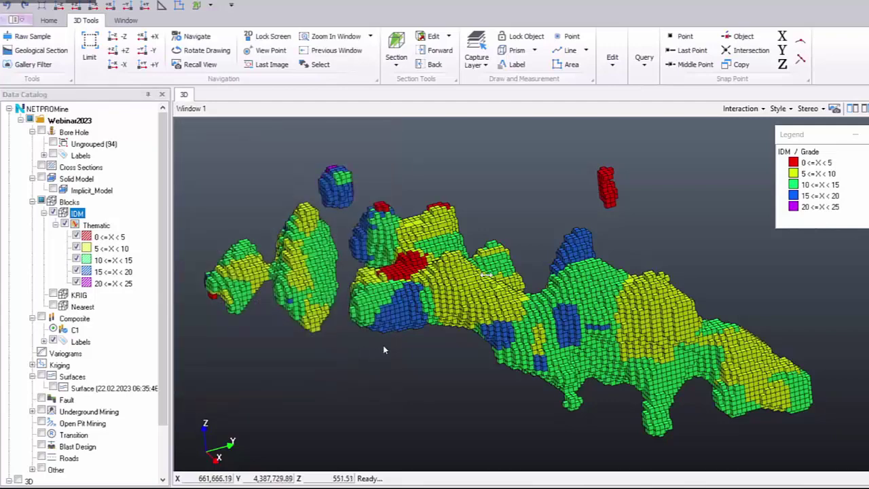
Inspect the attribute and geometry properties of a single block in the IDM model, dismissing the Raw Sample dialog.
right_click(383, 344)
left_click(430, 397)
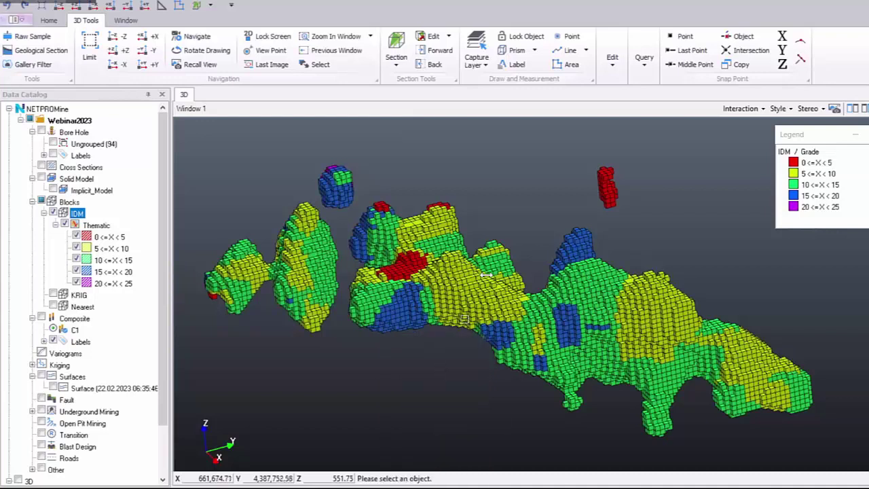
key("Escape")
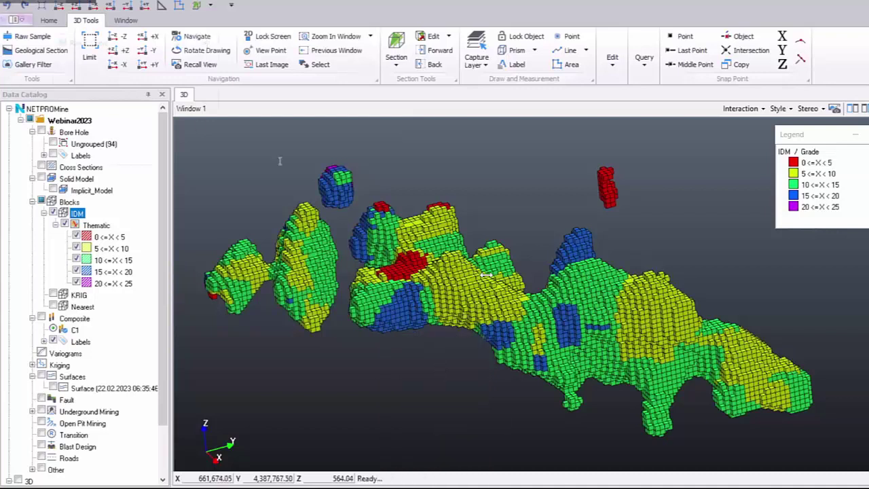
left_click(32, 37)
left_click(322, 177)
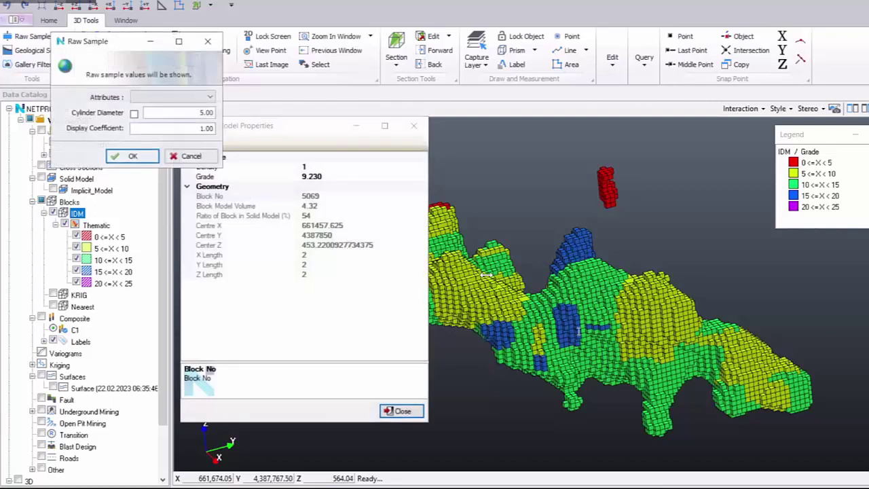
key("Escape")
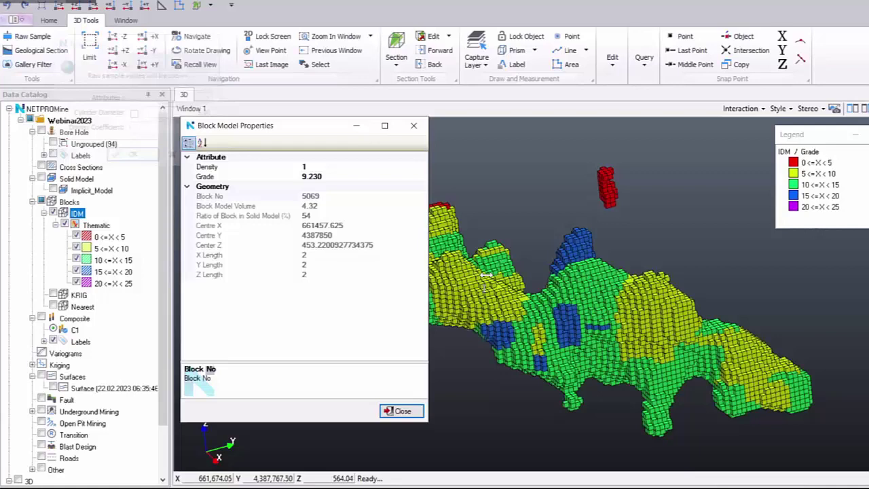
left_click(323, 176)
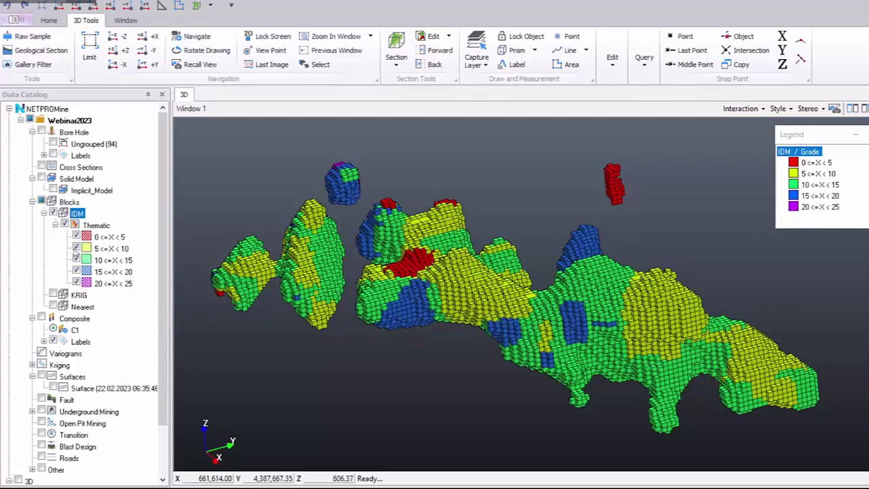
Show the KRIG blocks instead of IDM in orthogonal view and query the object properties of one block.
left_click(53, 213)
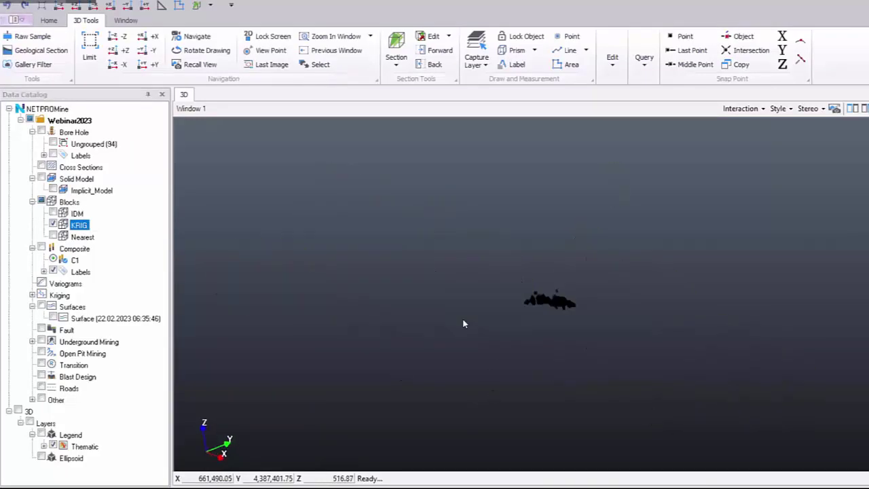
right_click(464, 323)
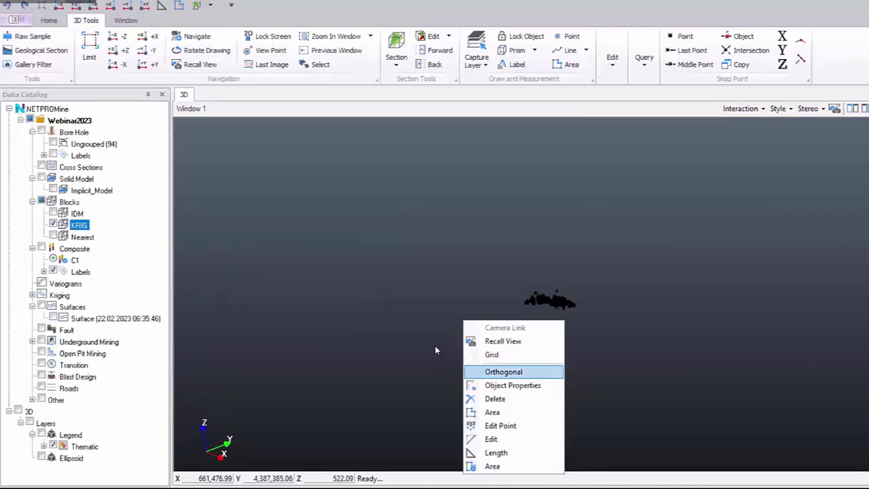
left_click(499, 323)
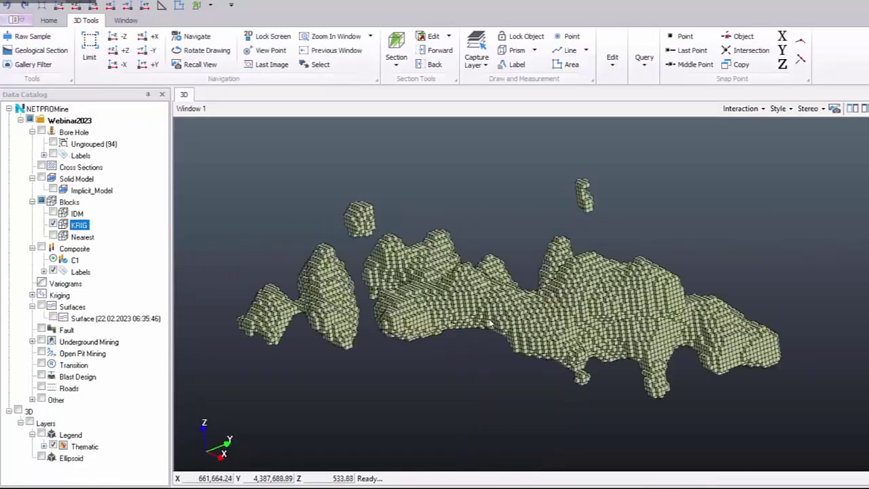
right_click(494, 284)
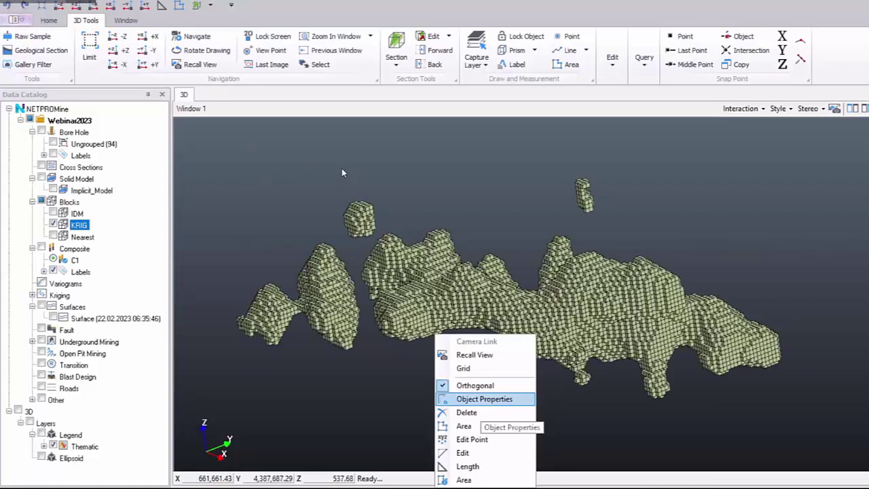
key("Return")
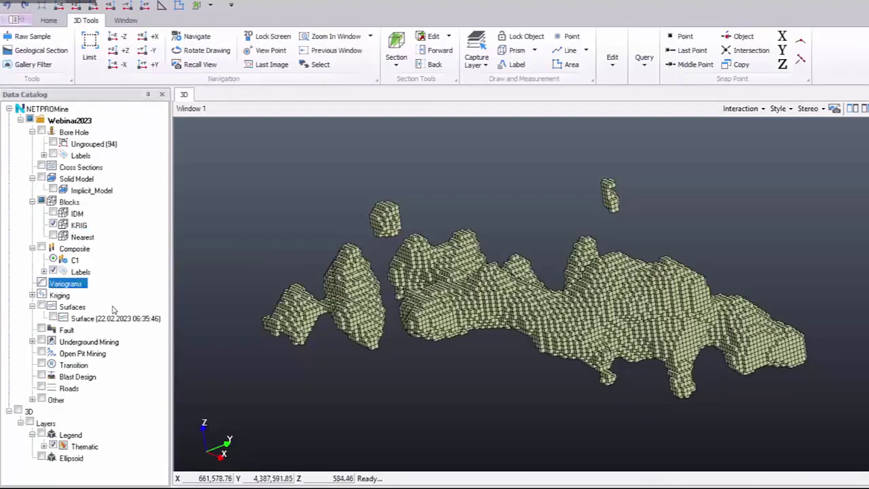
Start a new variogram calculation and add one vertical direction to its direction table.
right_click(97, 283)
key("Down")
key("Down")
key("Return")
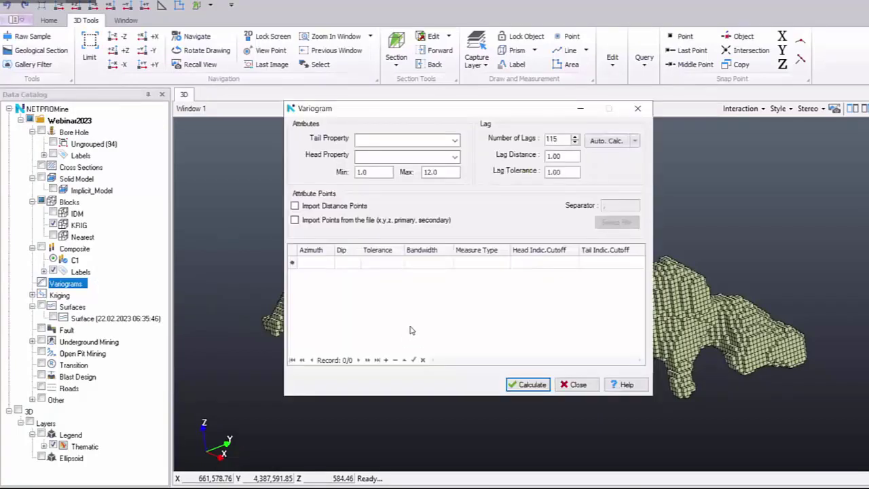
right_click(348, 321)
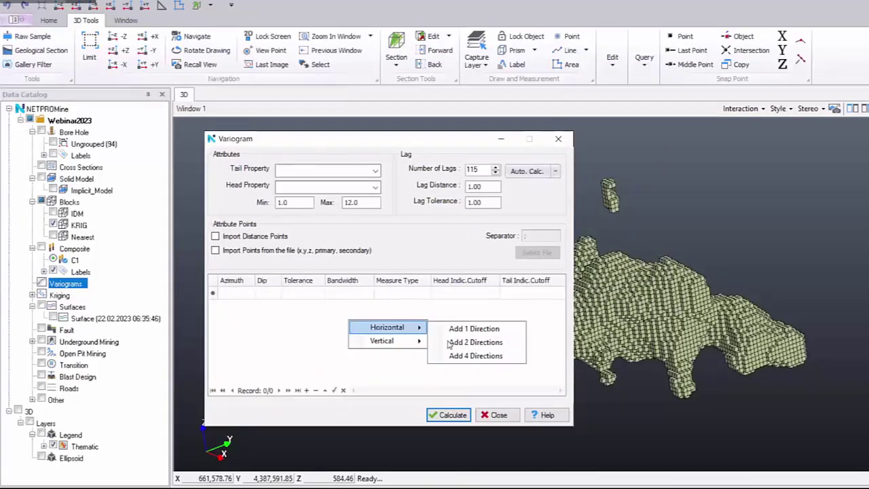
mouse_move(422, 342)
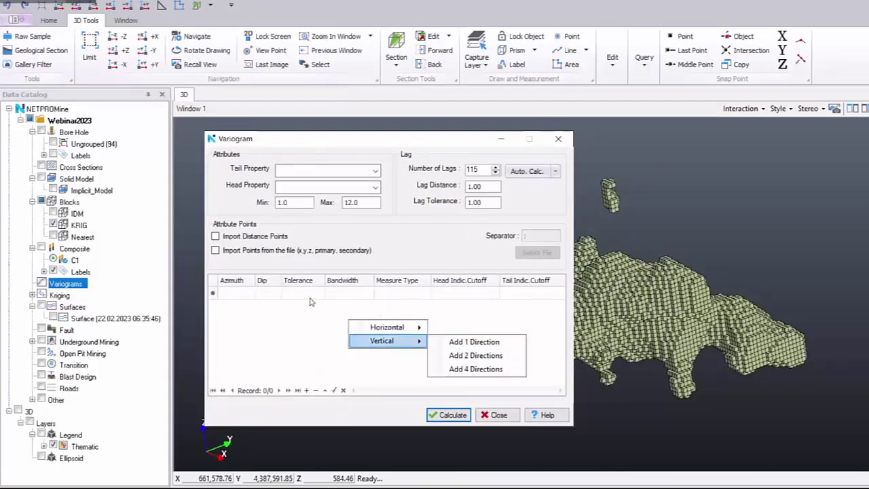
key("Right")
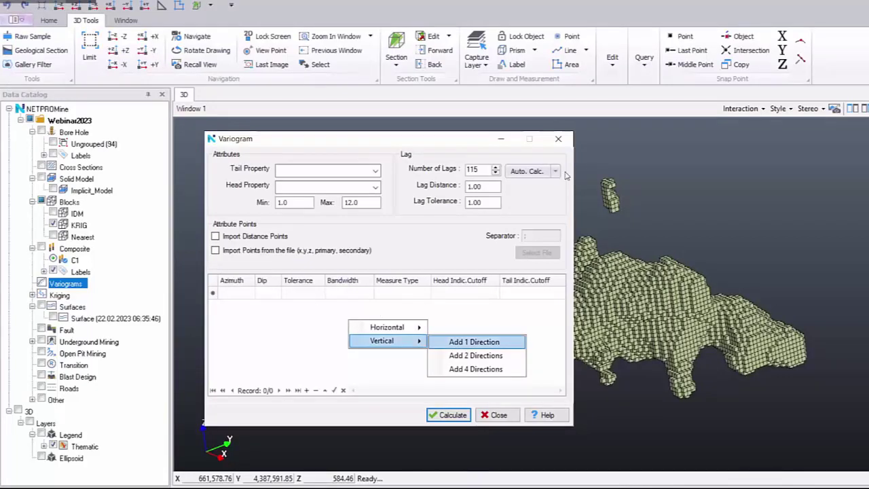
key("Return")
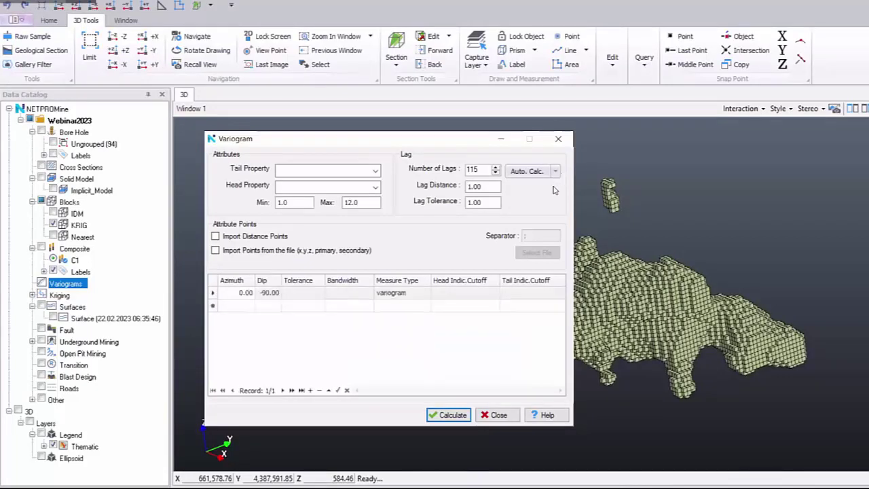
Choose Grade as both the tail and the head property of the variogram.
left_click(303, 295)
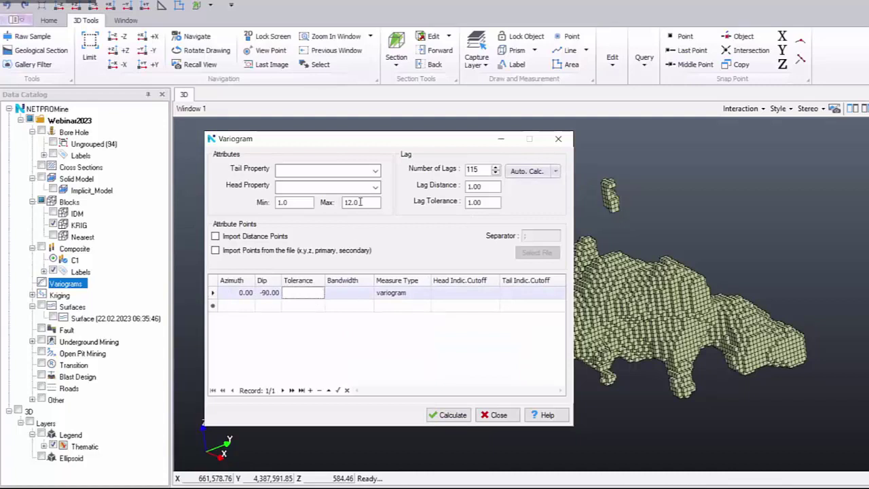
left_click(374, 170)
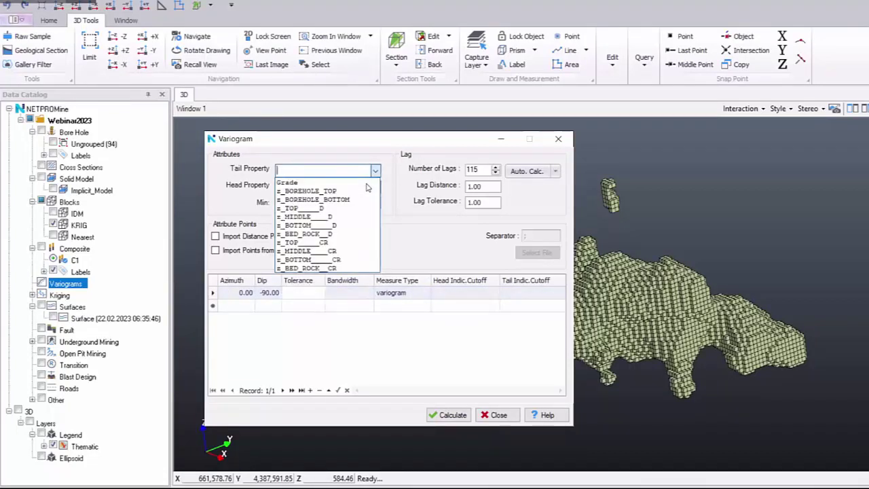
left_click(325, 181)
left_click(374, 187)
left_click(367, 199)
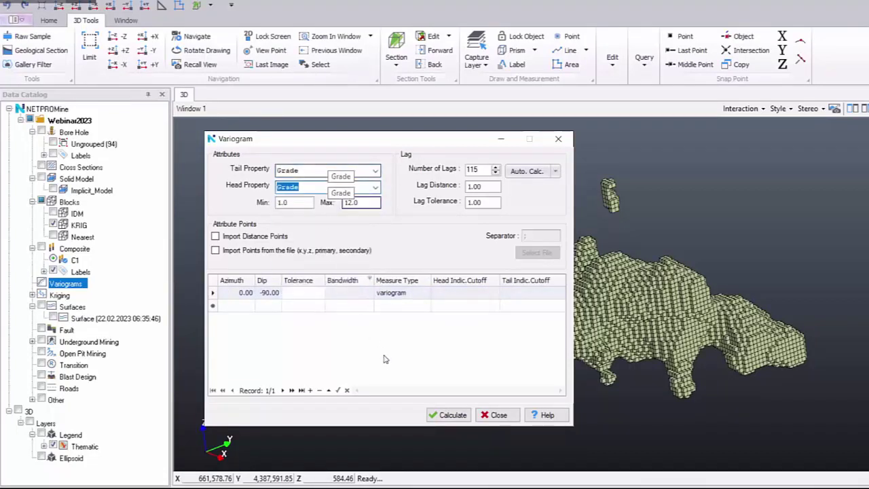
left_click(347, 202)
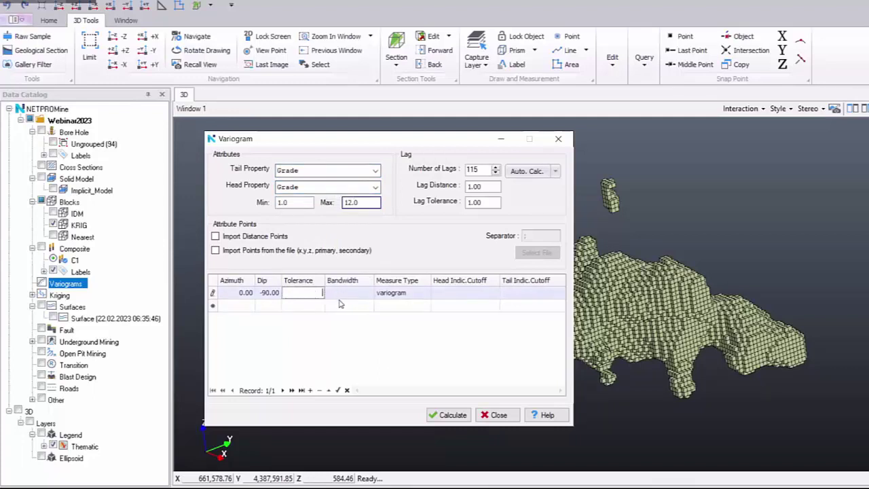
Give the vertical direction a tolerance of 20 and a bandwidth of 300, calculate the variogram and select its model line.
left_click(339, 297)
left_click(359, 345)
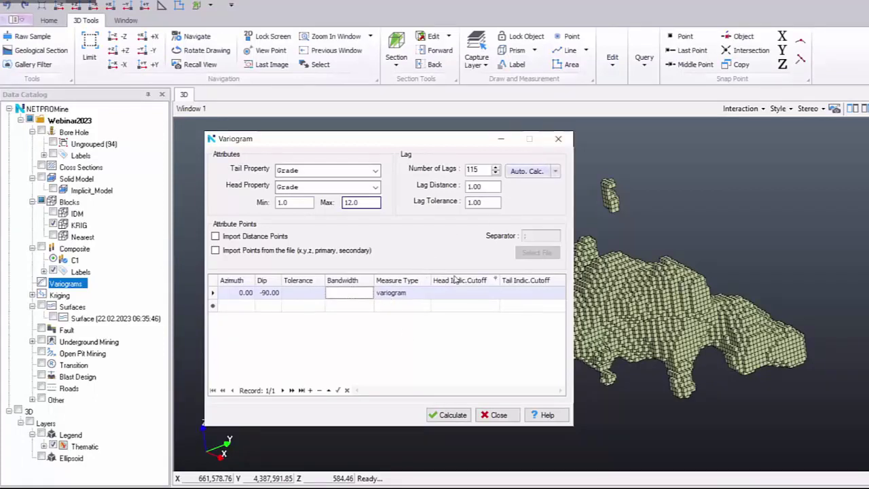
left_click(316, 293)
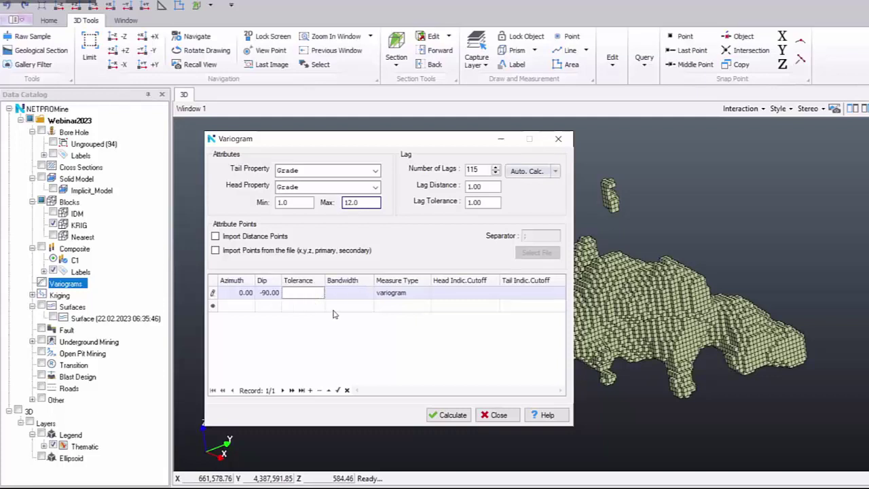
type("20")
left_click(343, 293)
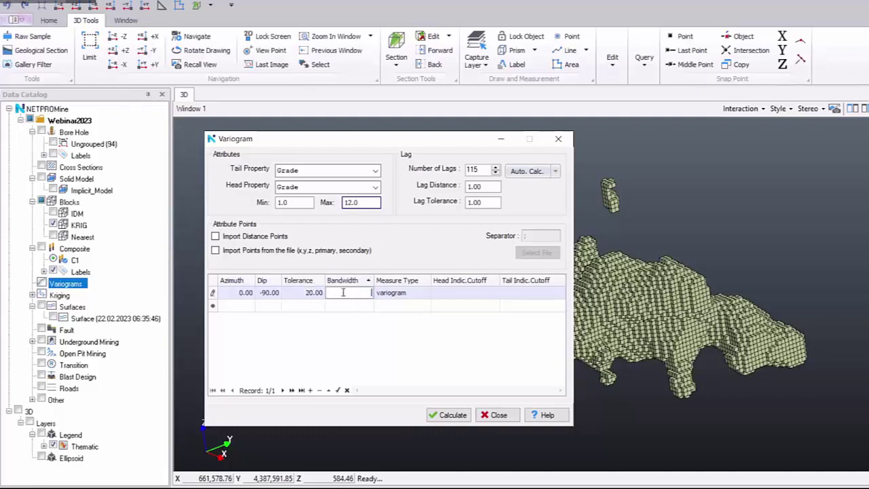
type("300")
key("Return")
left_click(453, 415)
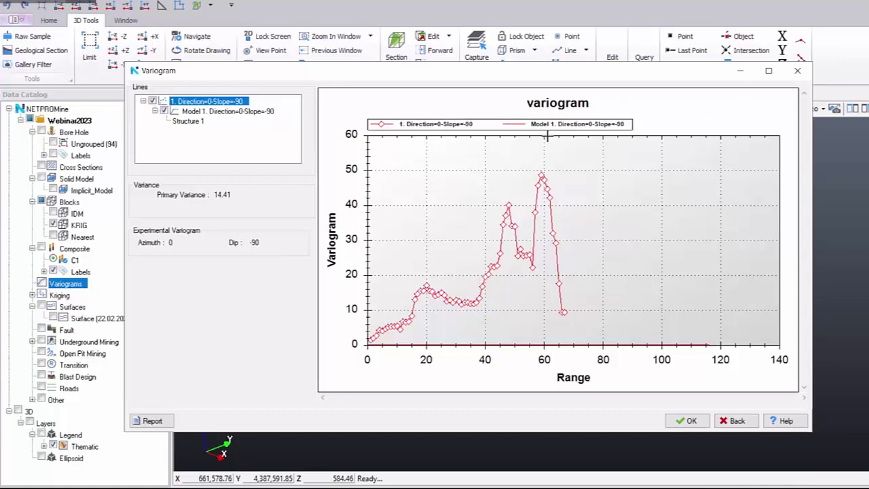
key("Down")
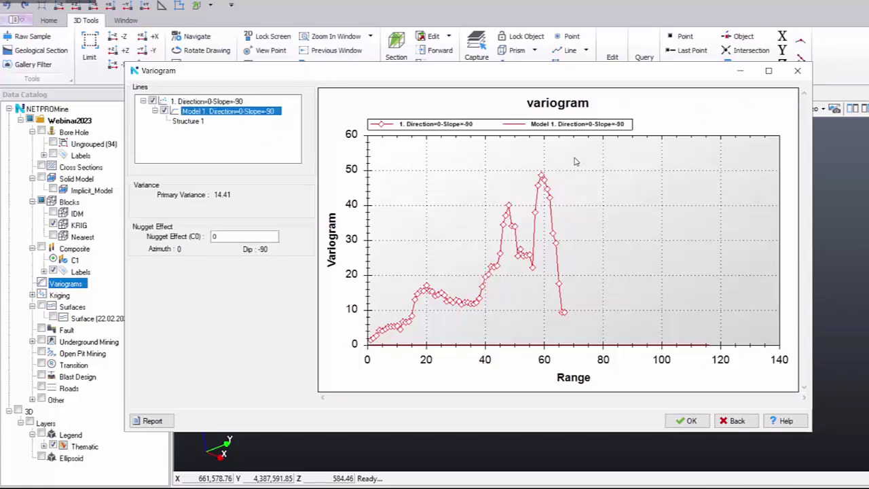
Generate a variogram map for the Grade attribute using automatically calculated lag parameters.
left_click(99, 284)
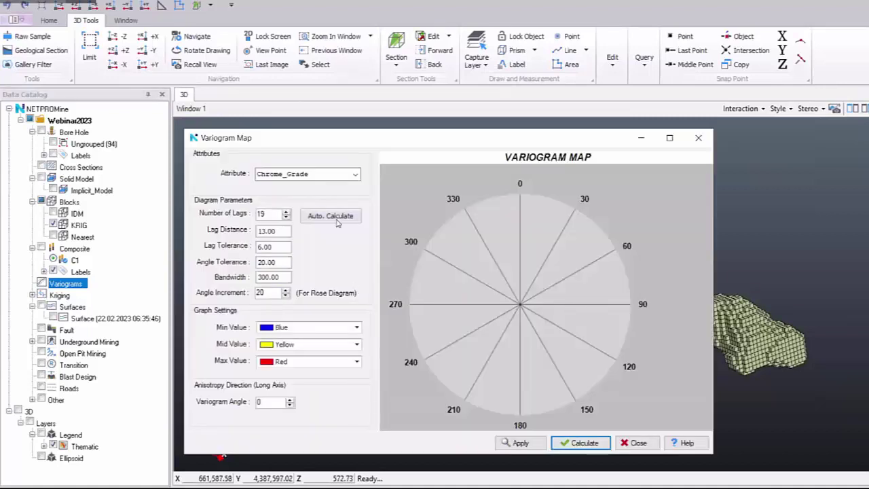
left_click(333, 215)
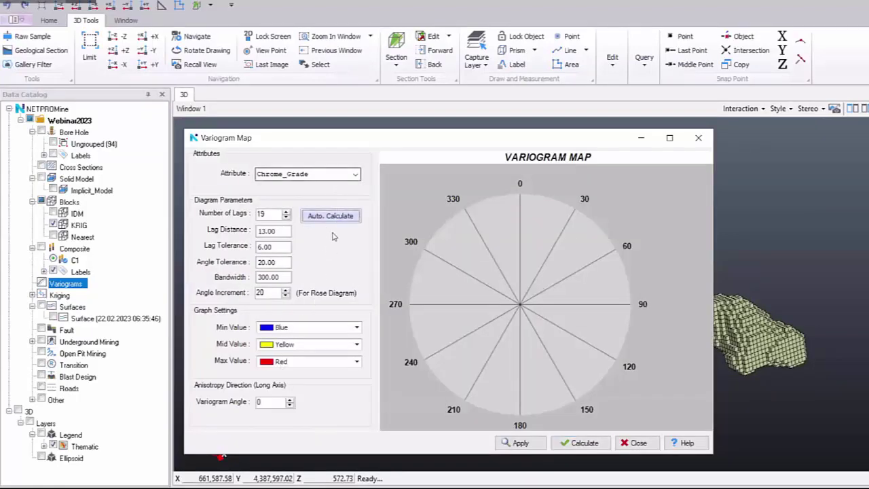
left_click(355, 173)
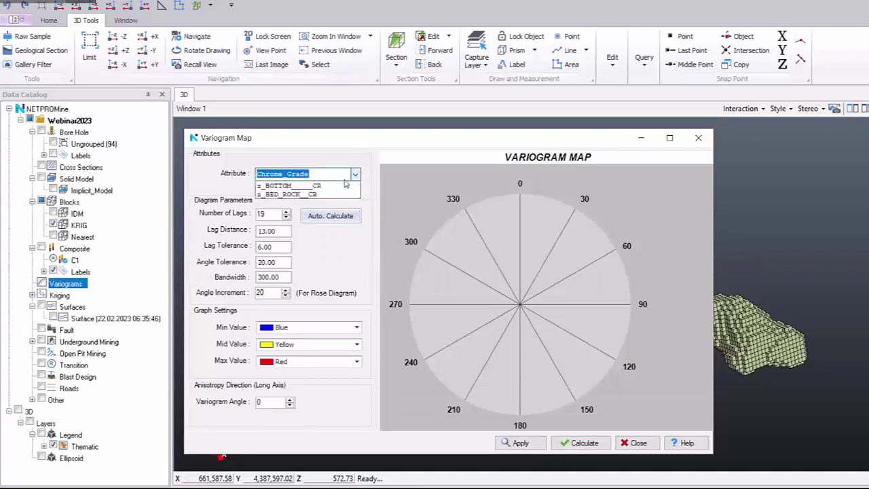
left_click(344, 187)
left_click(309, 174)
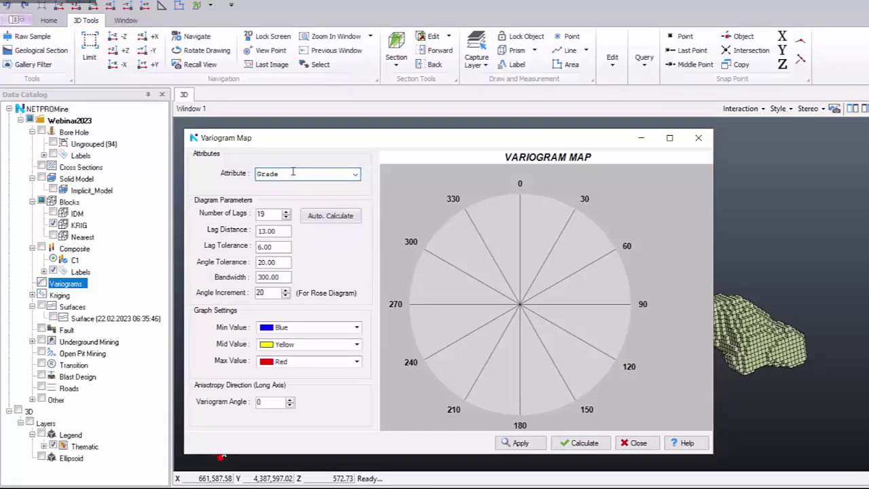
left_click(511, 442)
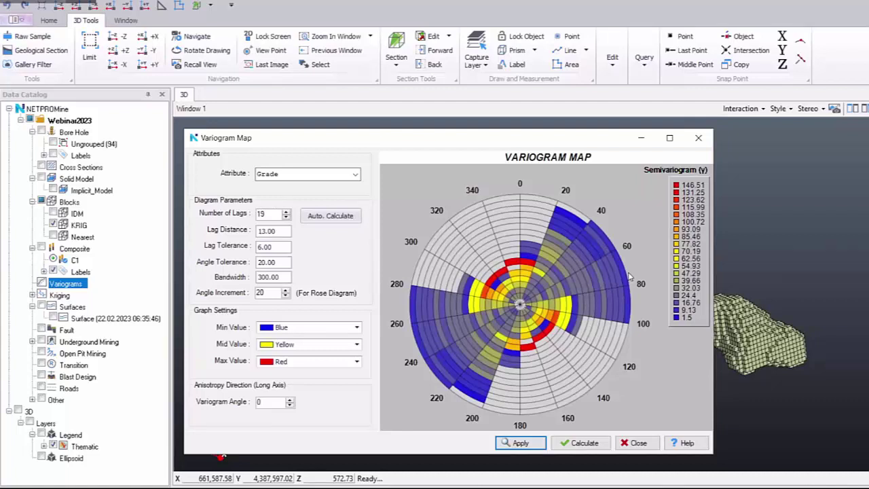
Set the variogram map's anisotropy angle to 60 and calculate the directional variograms.
left_click(258, 401)
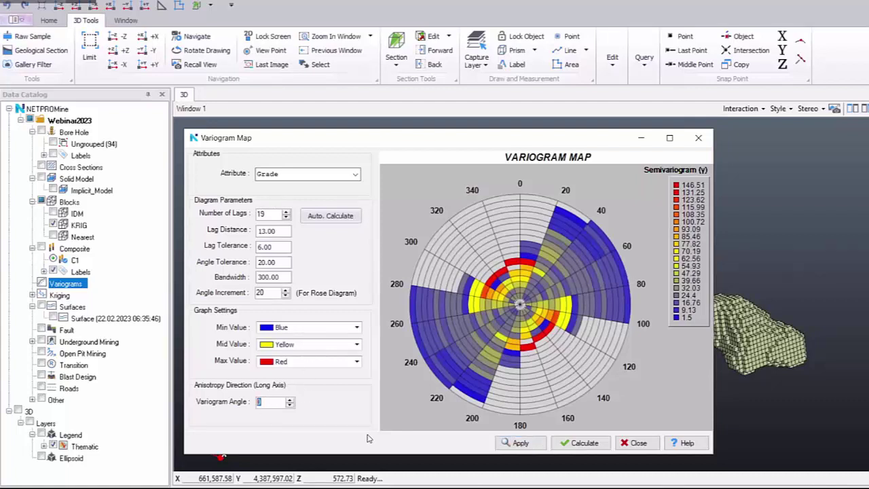
type("60")
left_click(596, 442)
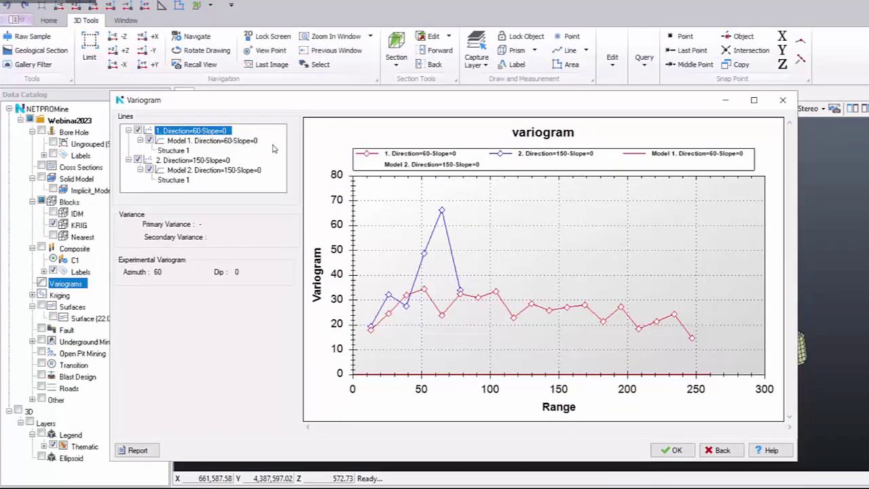
Hide the direction 150 variogram and its model, and select the direction 60 variogram.
left_click(254, 158)
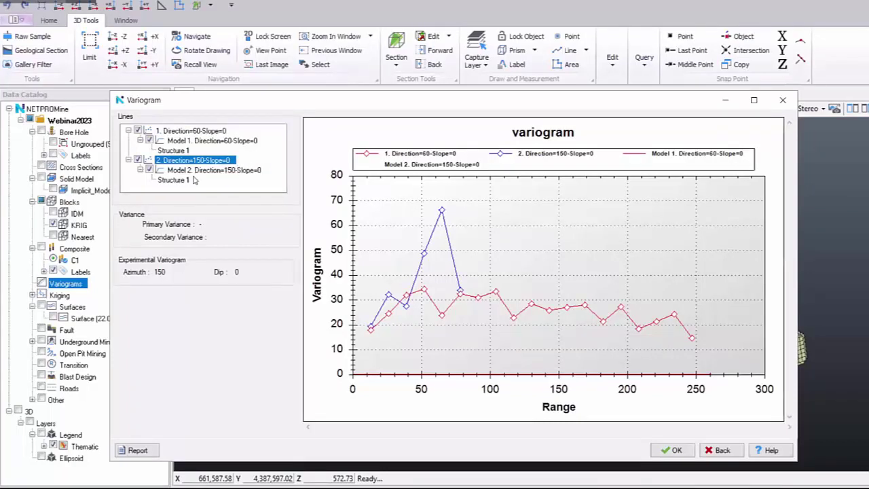
left_click(138, 160)
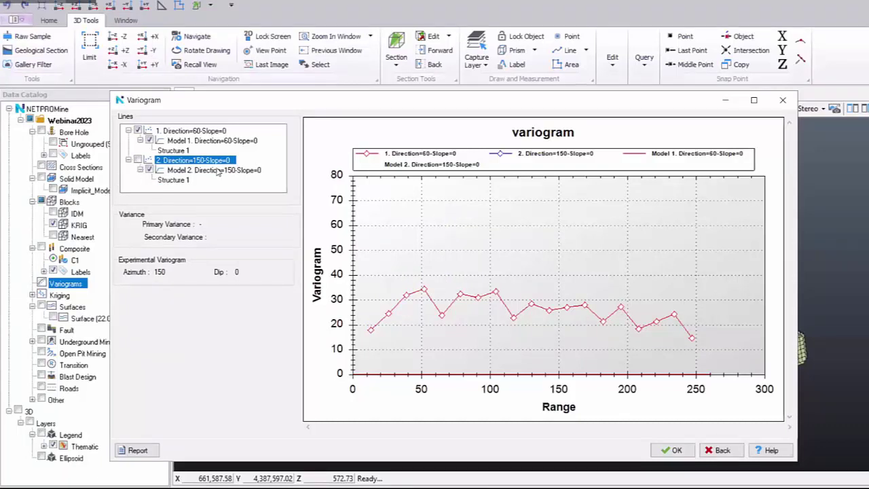
left_click(182, 171)
left_click(193, 160)
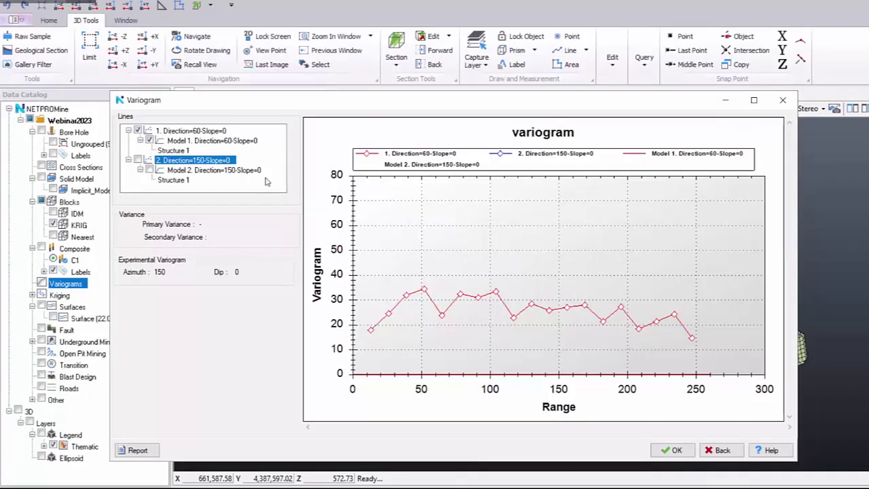
left_click(239, 133)
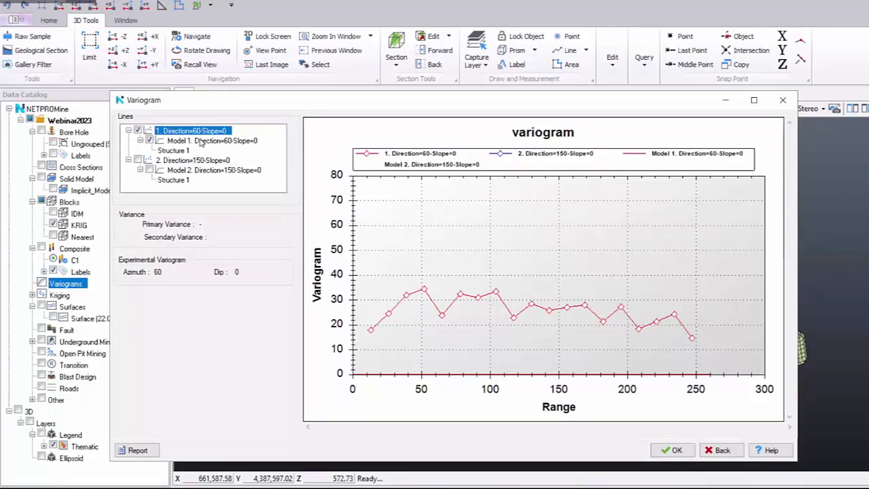
Pick the direction 60 model's nugget effect at the last experimental variogram point and adjust it to 13.232.
left_click(224, 142)
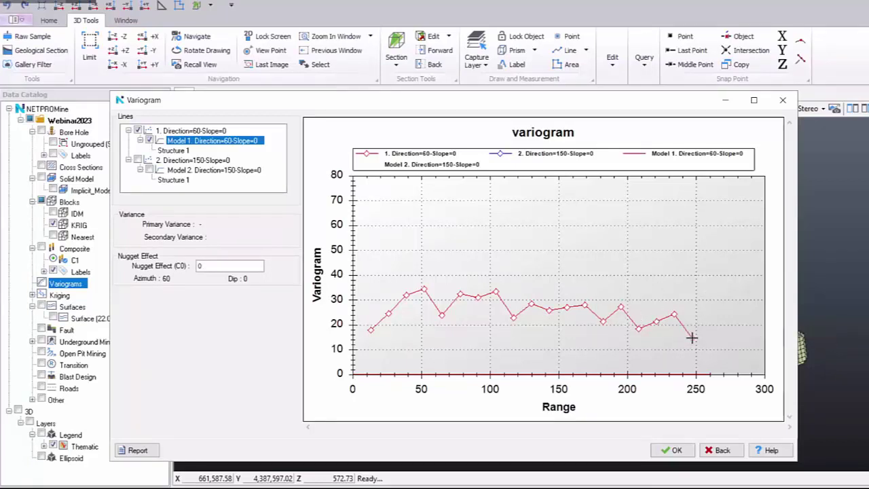
left_click(437, 327)
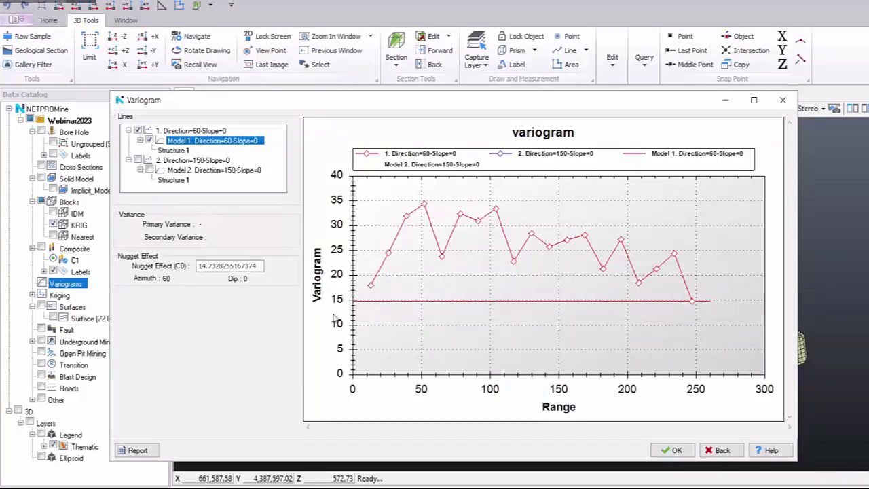
mouse_move(368, 290)
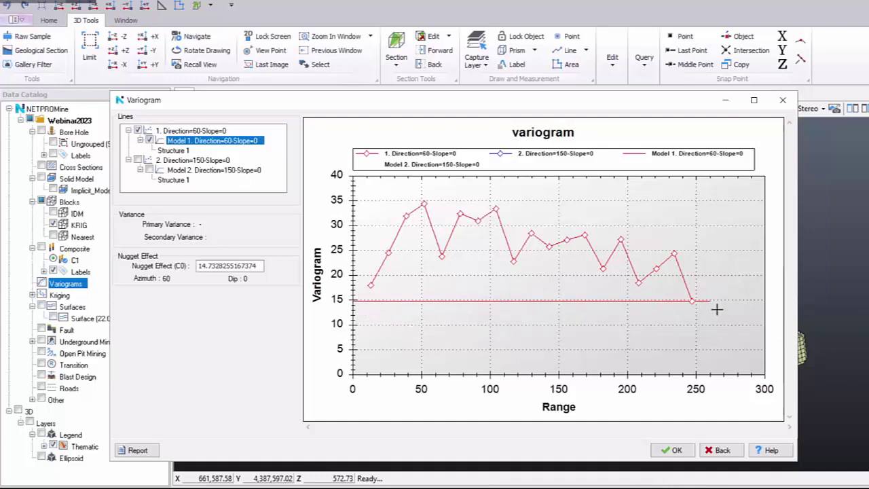
mouse_move(692, 302)
left_click(205, 267)
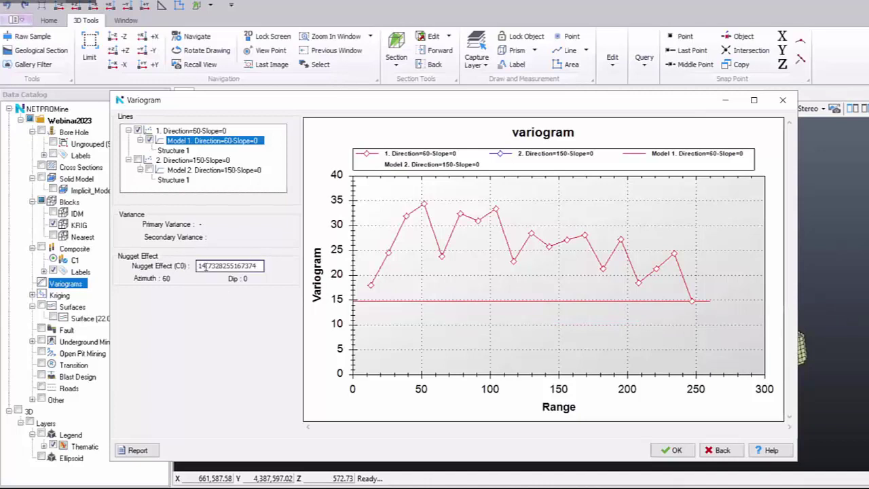
key("shift+End")
key("Delete")
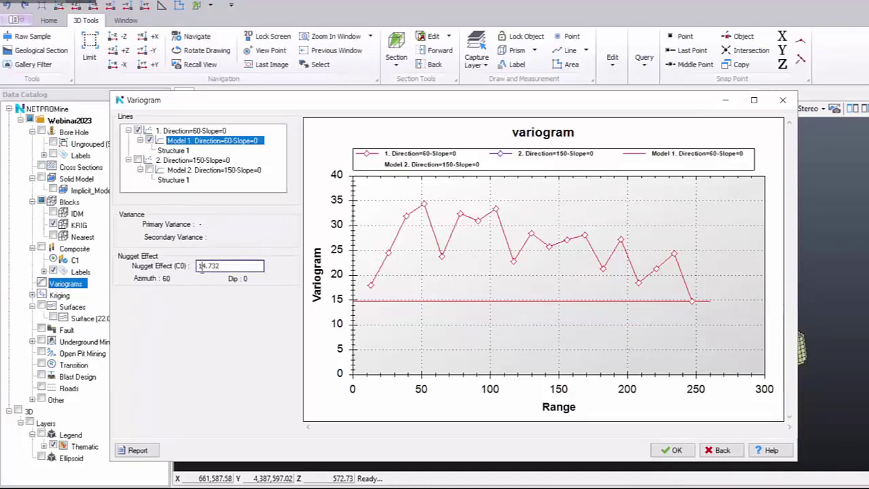
key("shift+Home")
type("13")
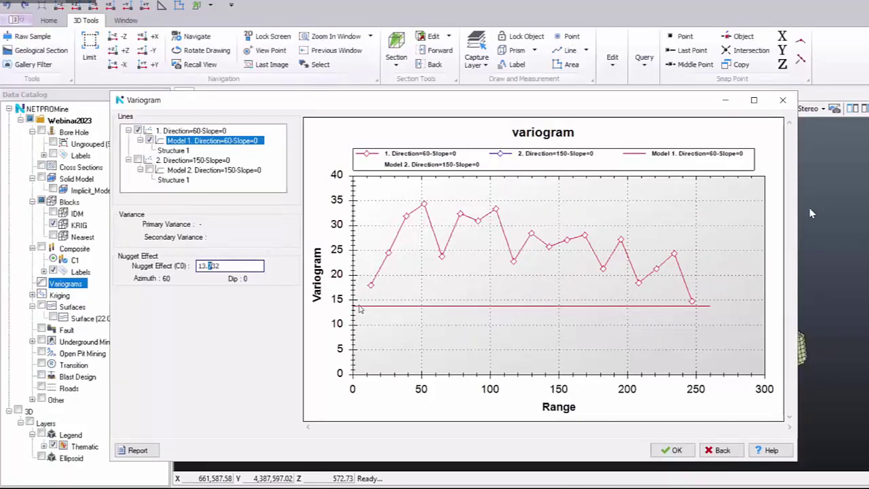
type("2")
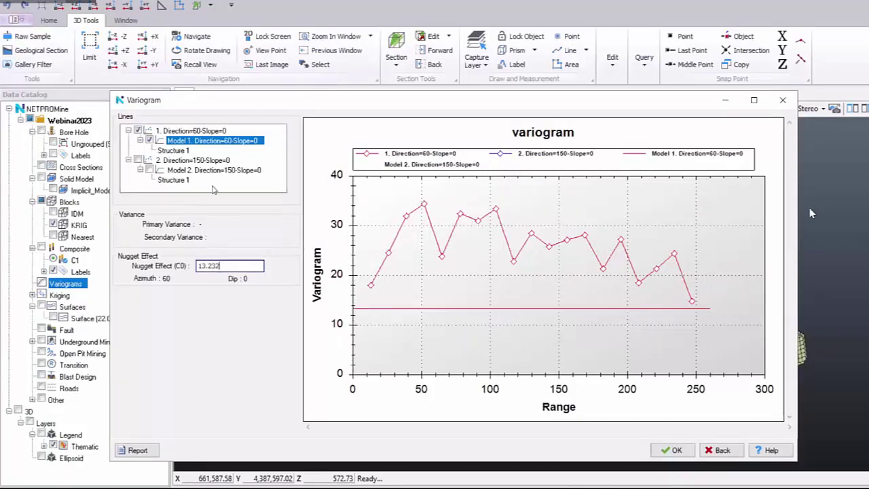
Fit the sill and range of the direction 60 model's Structure 1 to the variogram peak at range 52.
left_click(184, 152)
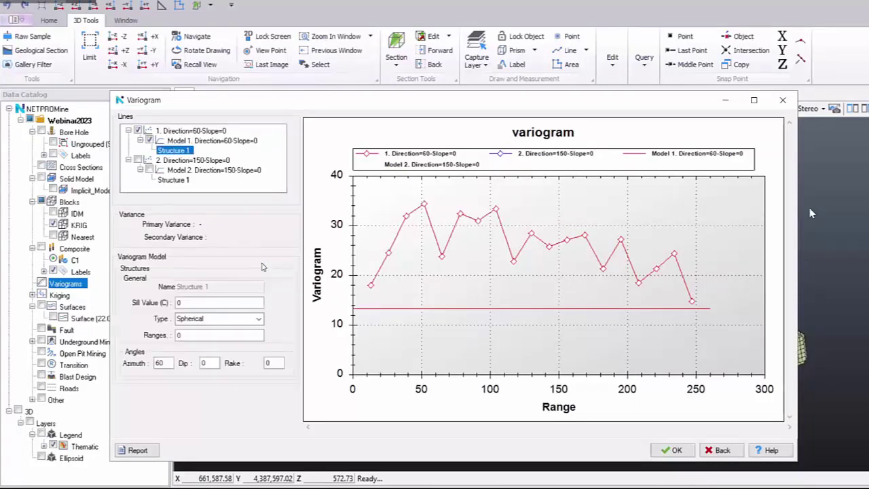
left_click(222, 302)
mouse_move(422, 204)
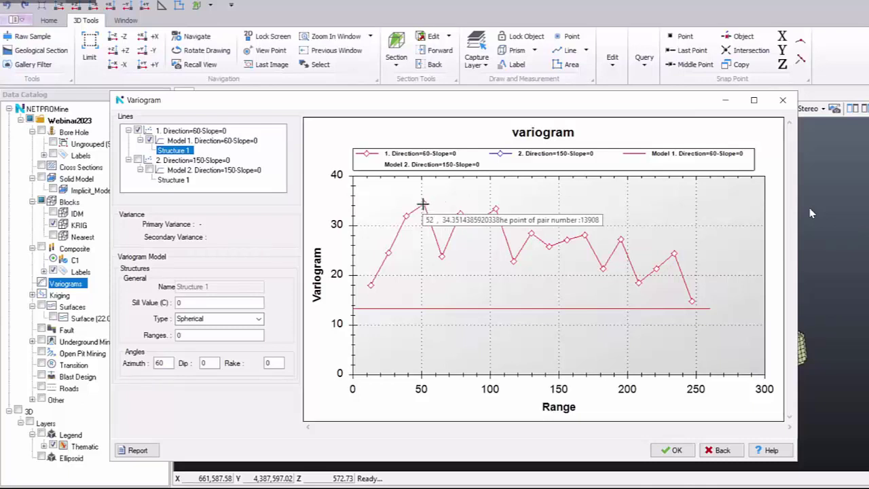
left_click(422, 204)
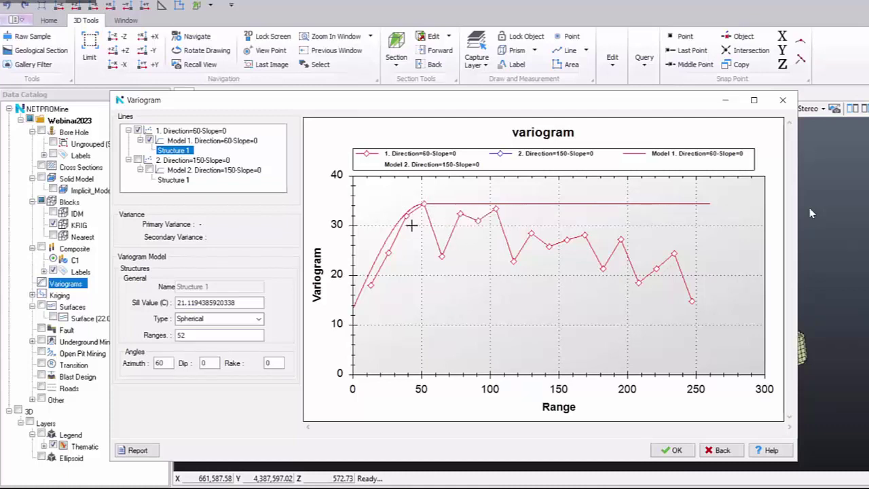
mouse_move(422, 212)
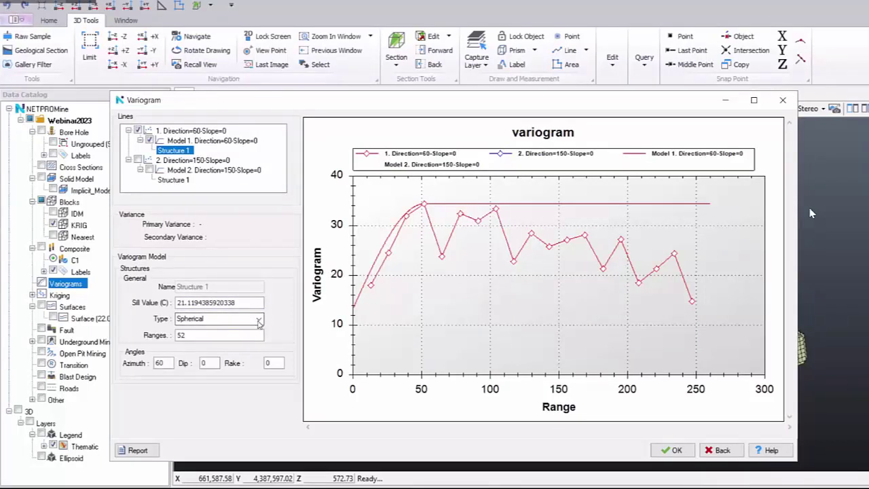
Check the model types available for Structure 1, keep Spherical, and set the range to 54.
left_click(258, 321)
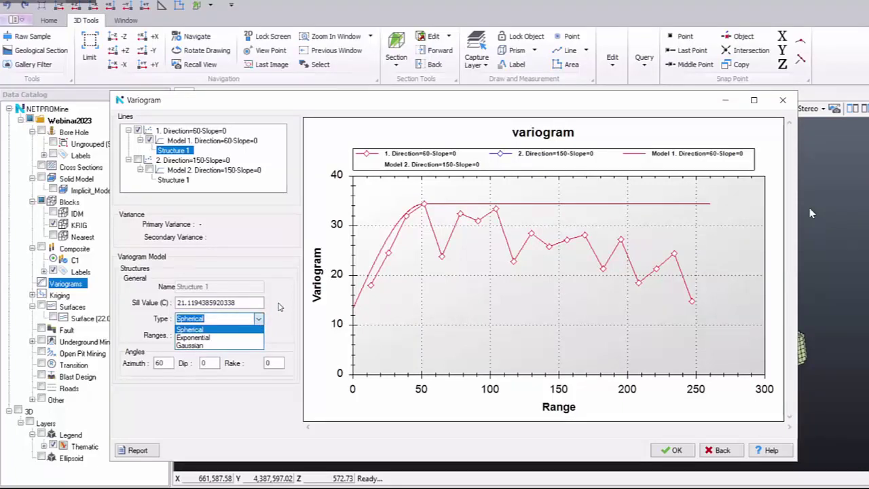
left_click(262, 319)
left_click(253, 335)
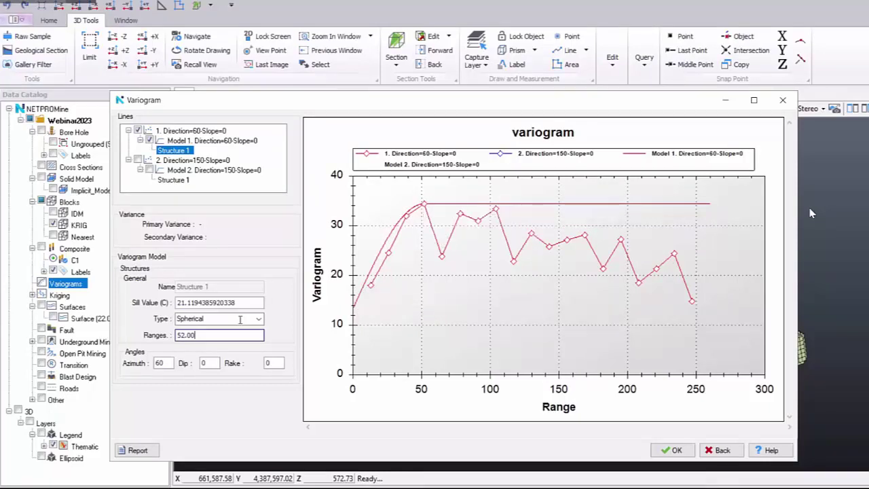
left_click_drag(185, 334, 182, 333)
type("5")
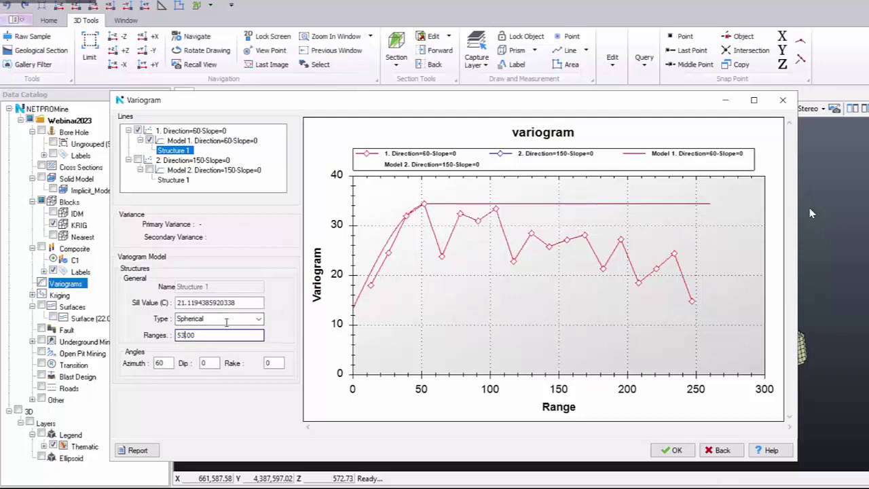
type("3")
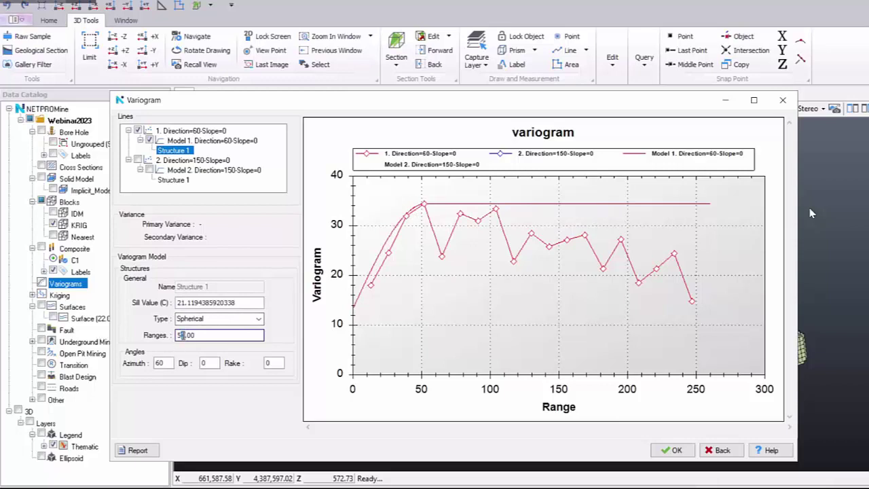
type("4")
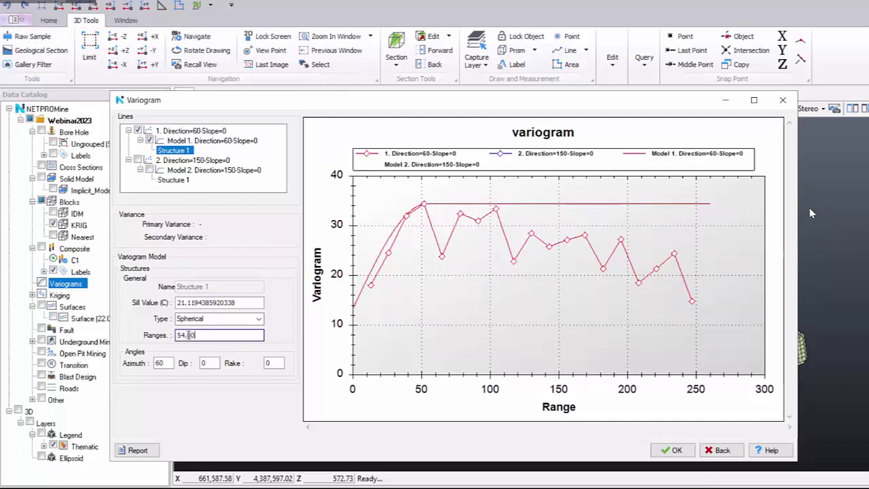
Try a range of 24 for Structure 1 and restore it to 54.
left_click(178, 335)
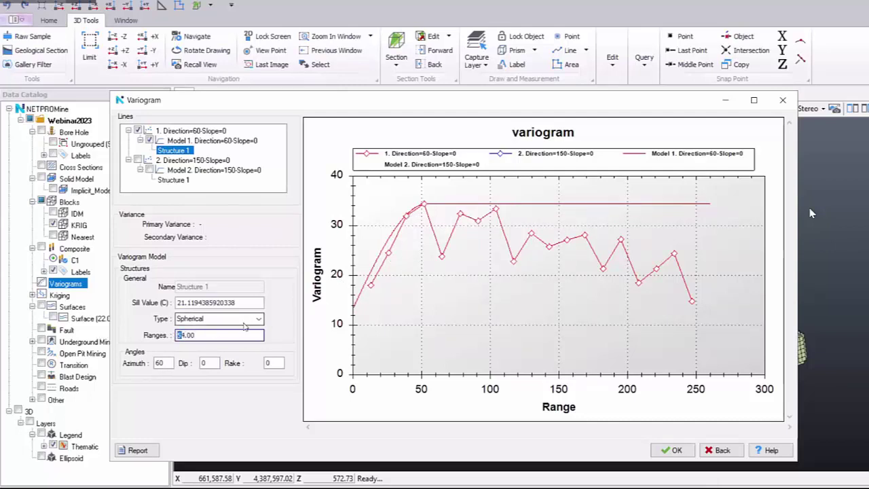
type("2")
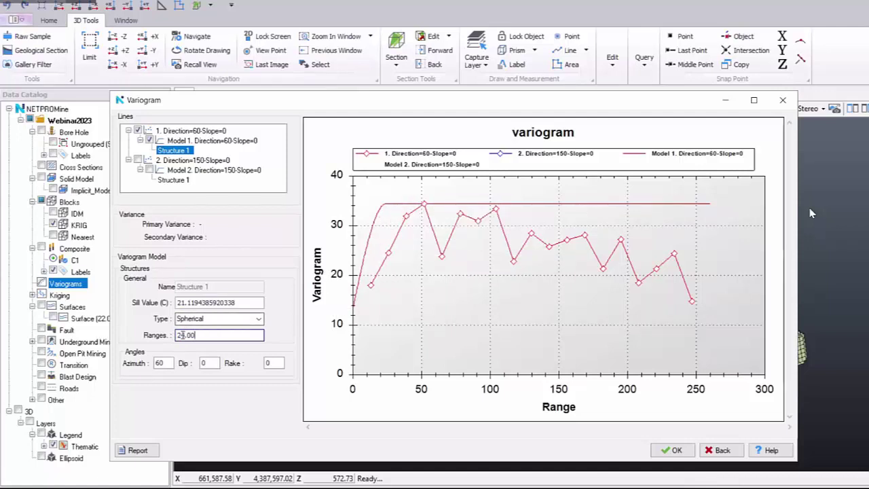
left_click(174, 334)
type("5")
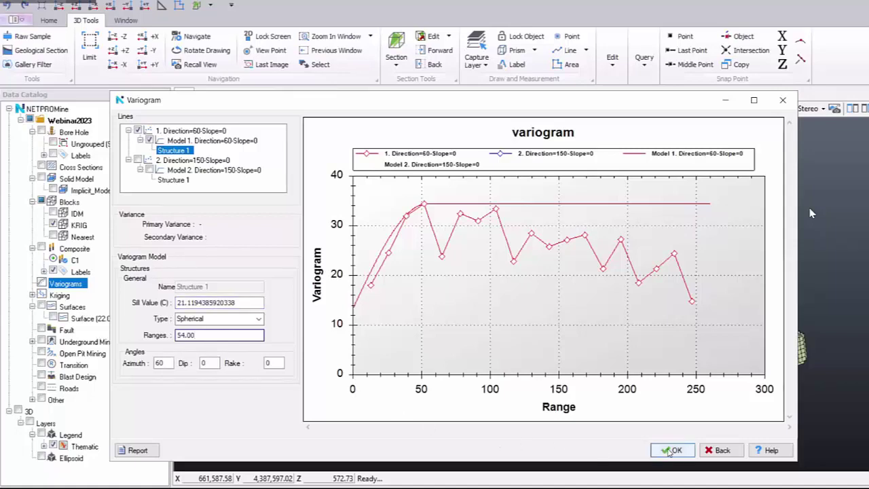
Save the fitted variogram and review its direction 60 and 150 entries in the data catalog.
left_click(670, 450)
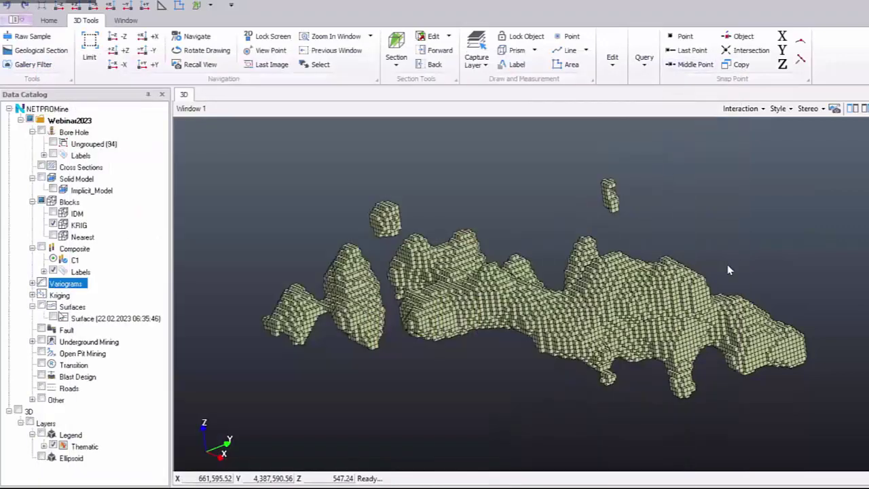
left_click(32, 282)
double_click(101, 294)
left_click(102, 307)
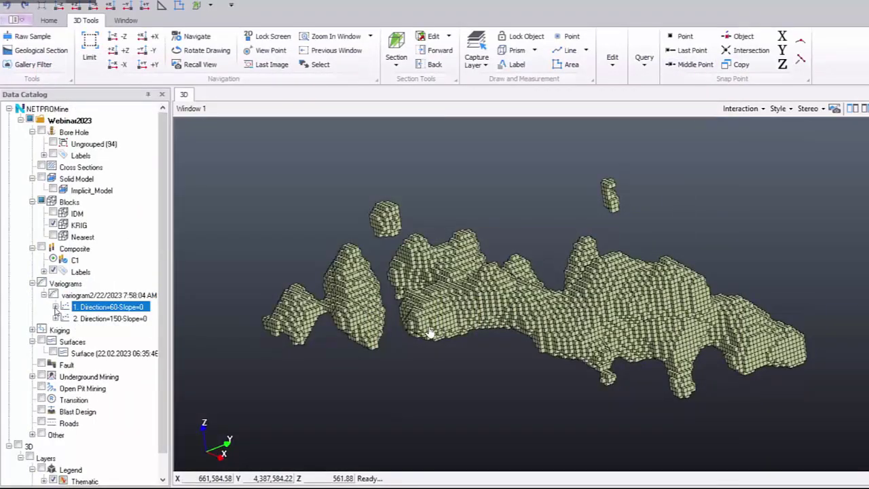
left_click(55, 306)
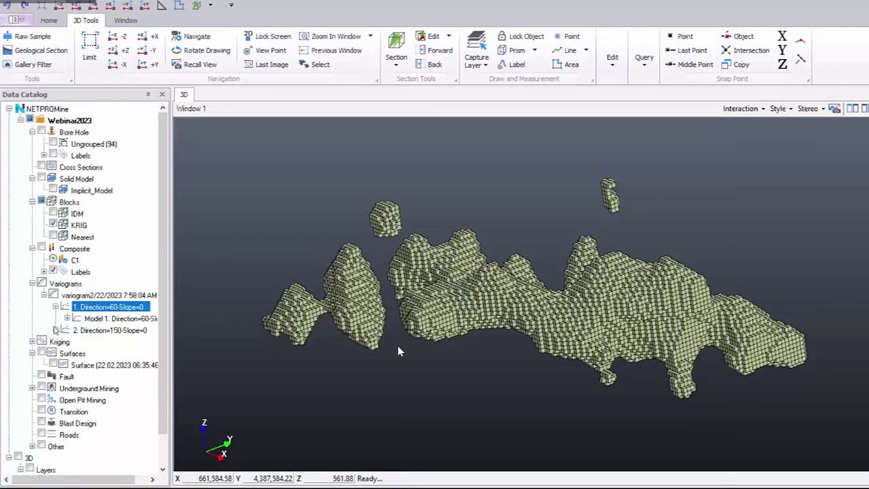
left_click(114, 331)
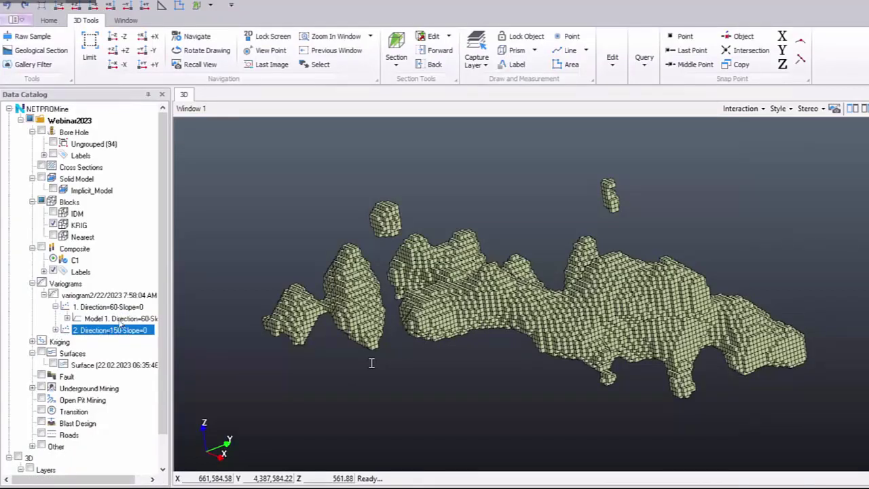
left_click(116, 308)
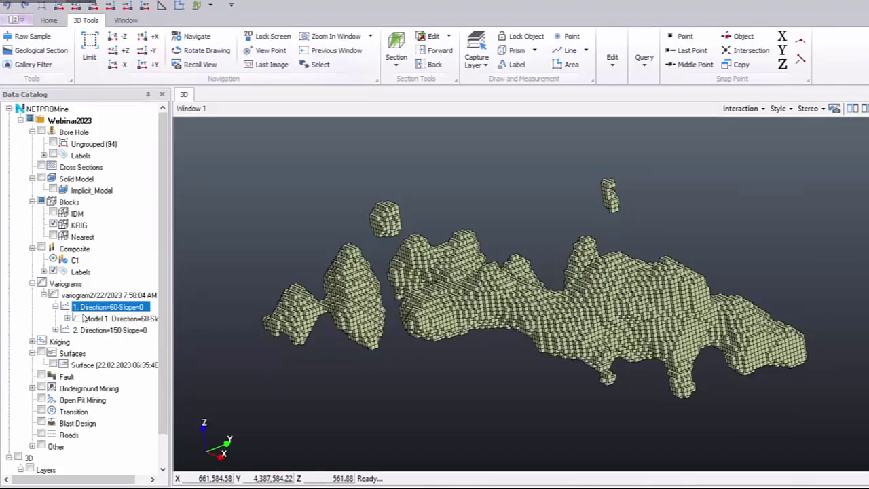
left_click(32, 283)
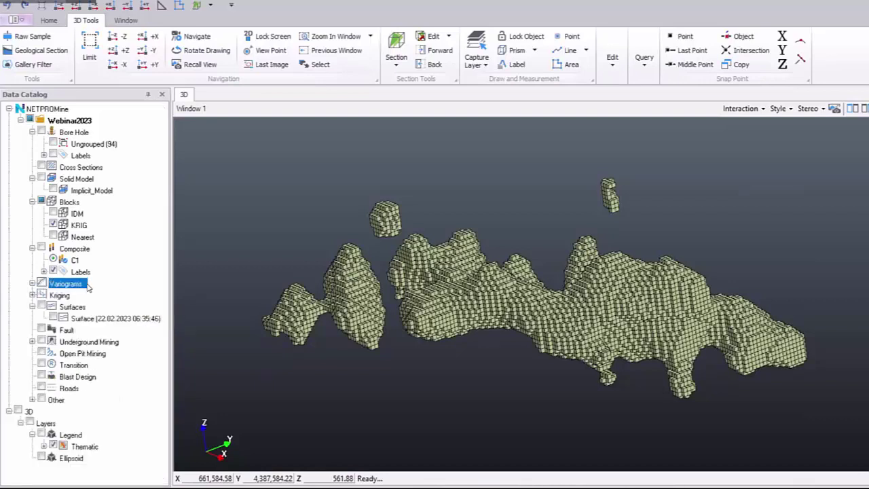
Open the definition of a new kriging parameter set from the data catalog.
left_click(40, 296)
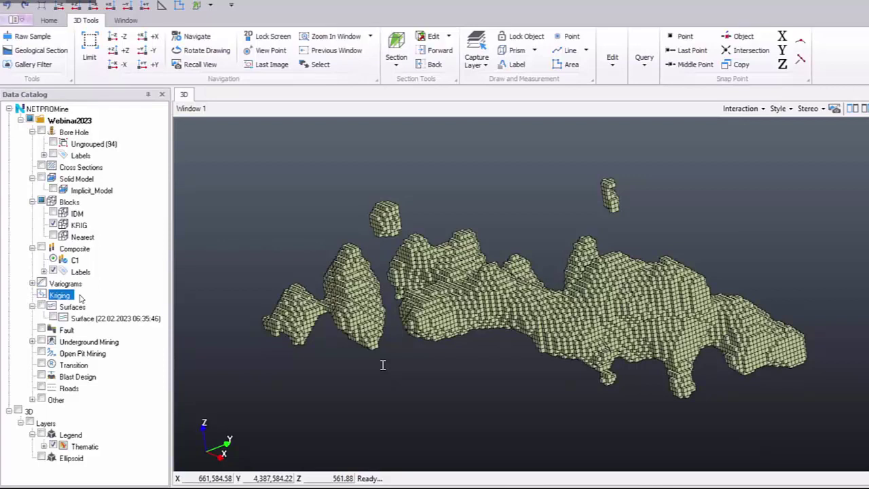
left_click(99, 228)
right_click(99, 298)
left_click(126, 307)
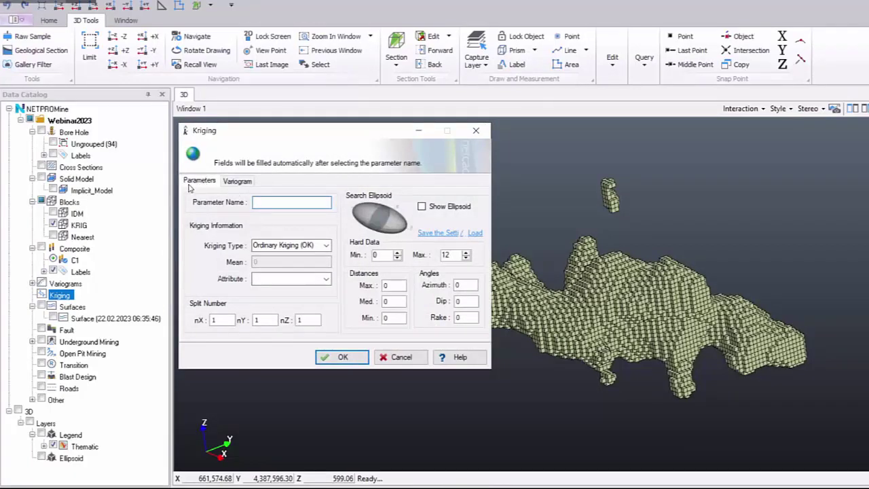
Delete the default Structure0 from the kriging model variogram.
left_click(235, 181)
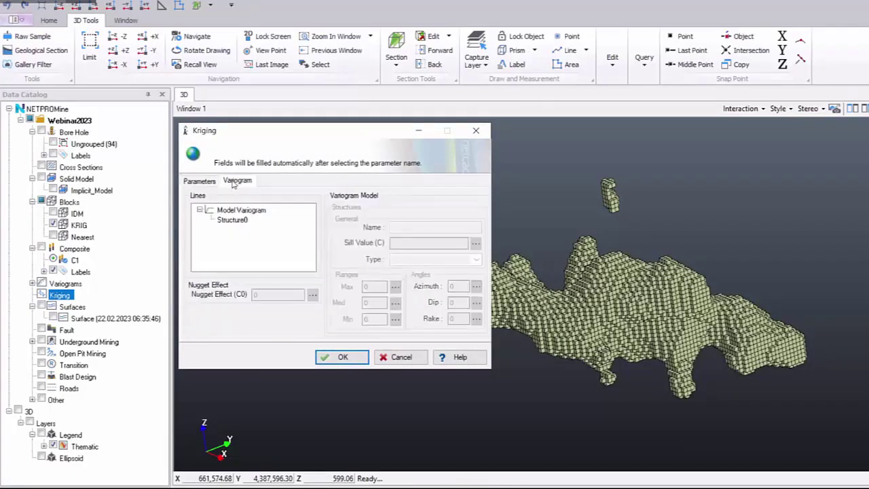
left_click(256, 219)
right_click(255, 220)
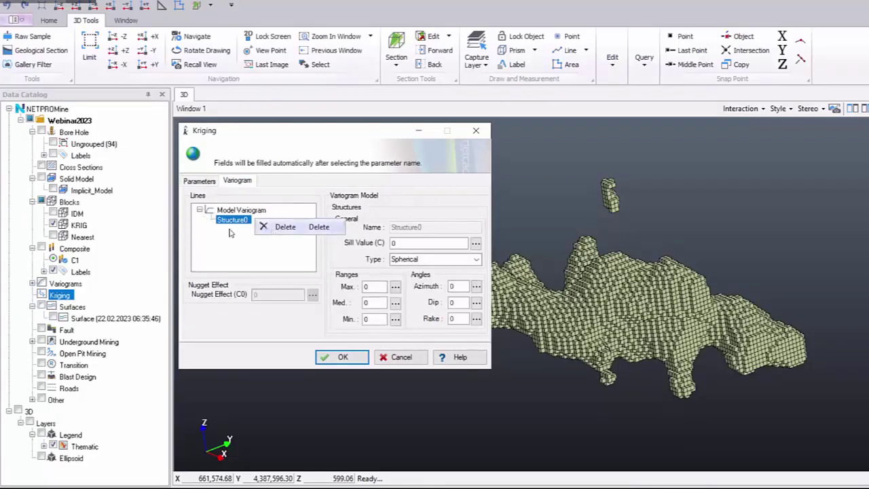
left_click(284, 228)
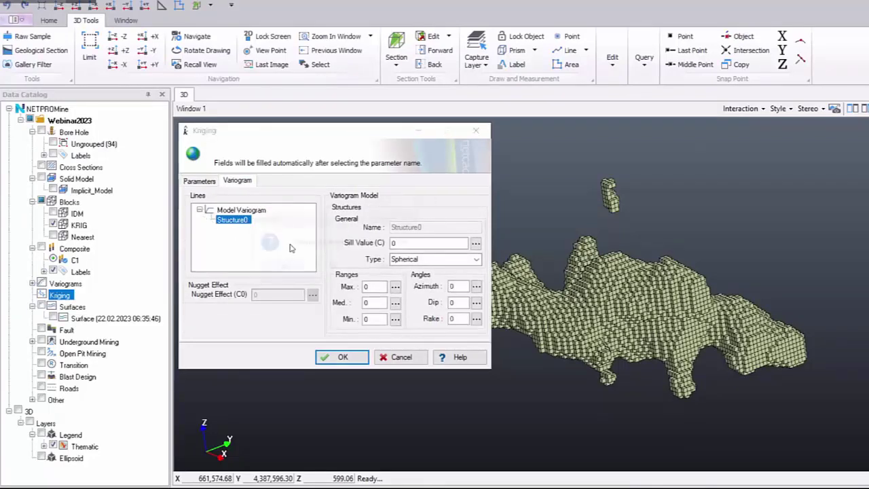
left_click(281, 265)
Select Structure 1 of the saved direction 60 model as the structure for the kriging model variogram.
right_click(262, 211)
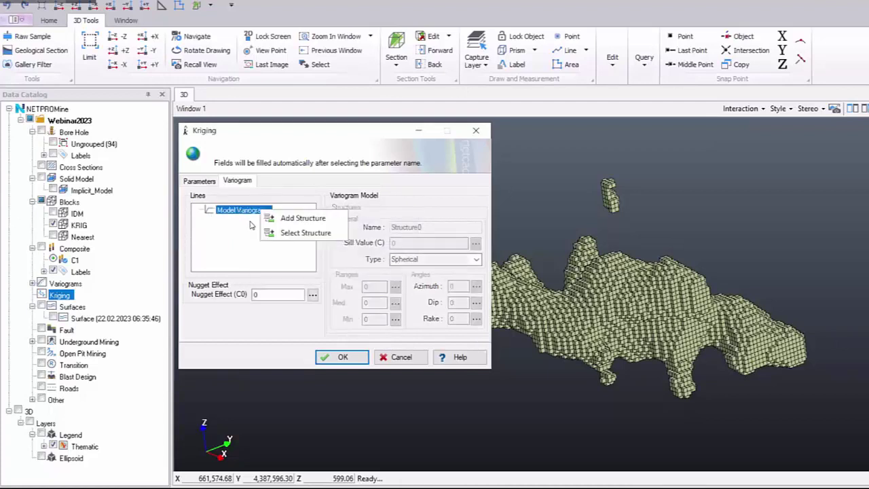
left_click(302, 233)
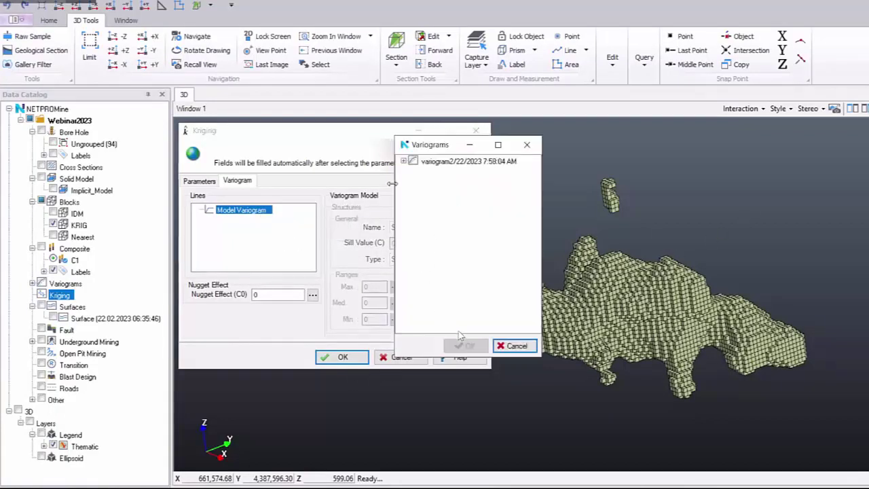
left_click(403, 161)
left_click(415, 171)
left_click(426, 181)
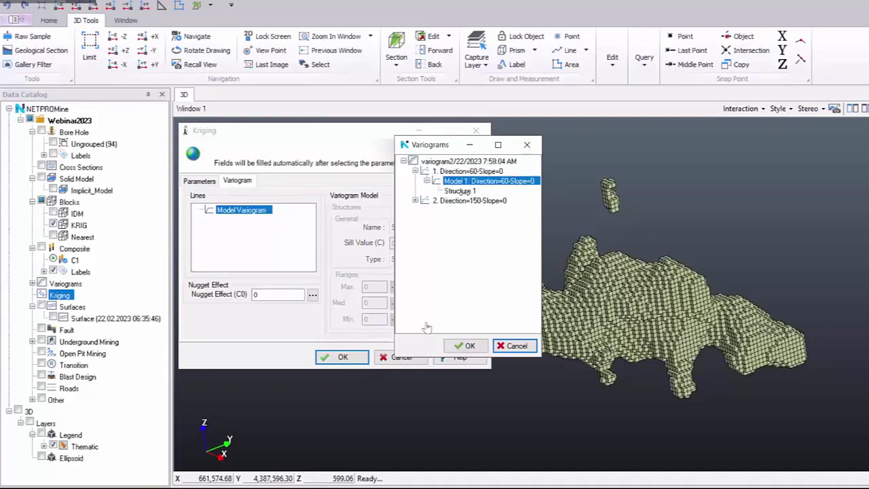
left_click(461, 190)
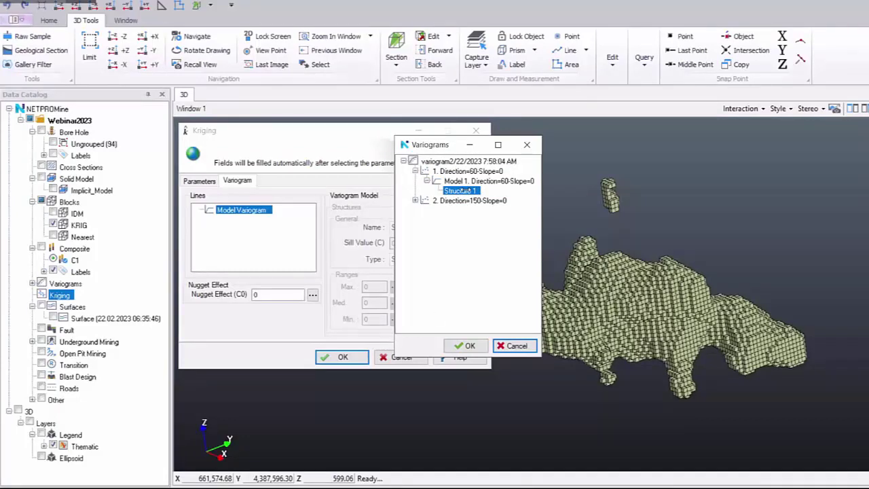
left_click(466, 346)
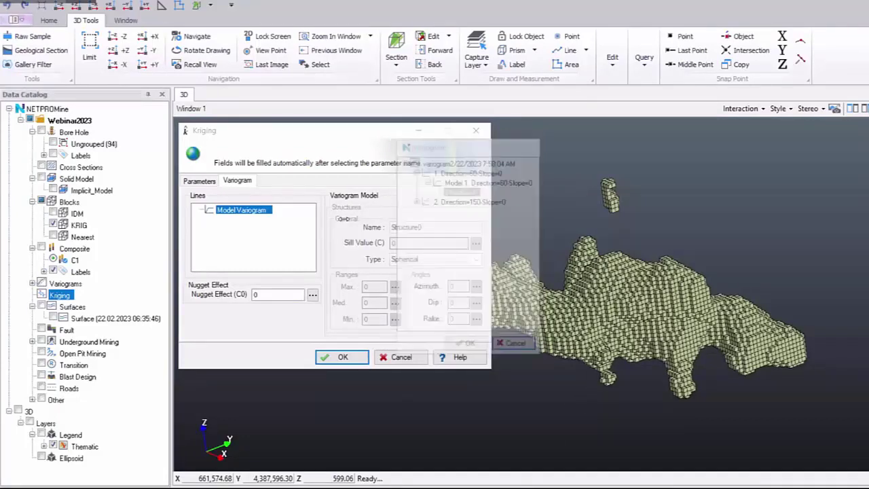
Name the kriging parameter set K1, keep Ordinary Kriging (OK) as its type and choose Grade as the attribute.
left_click(237, 219)
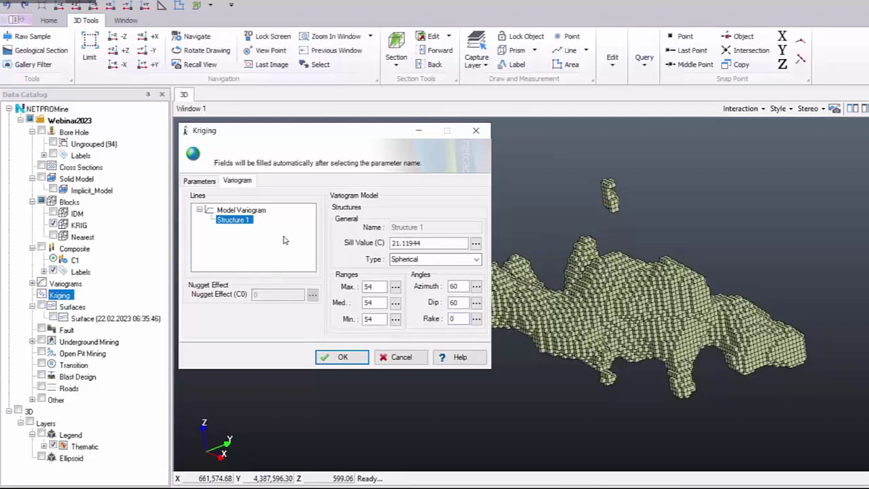
left_click(200, 181)
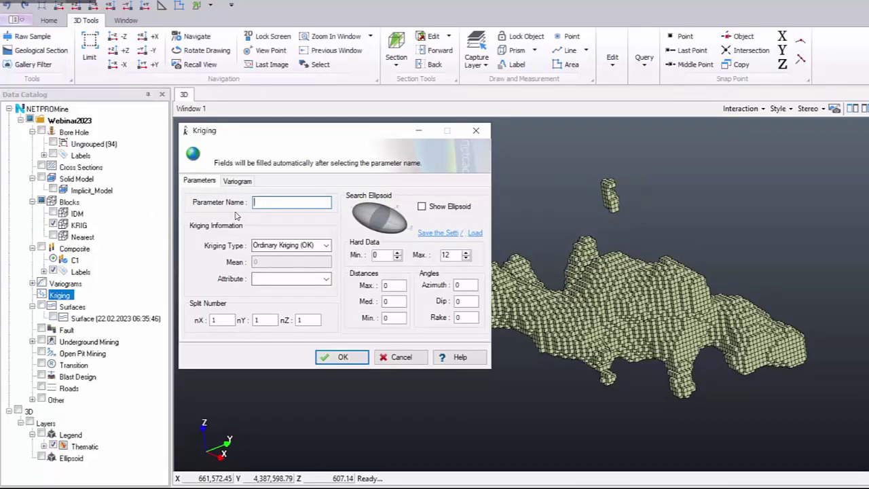
type("1")
left_click(327, 245)
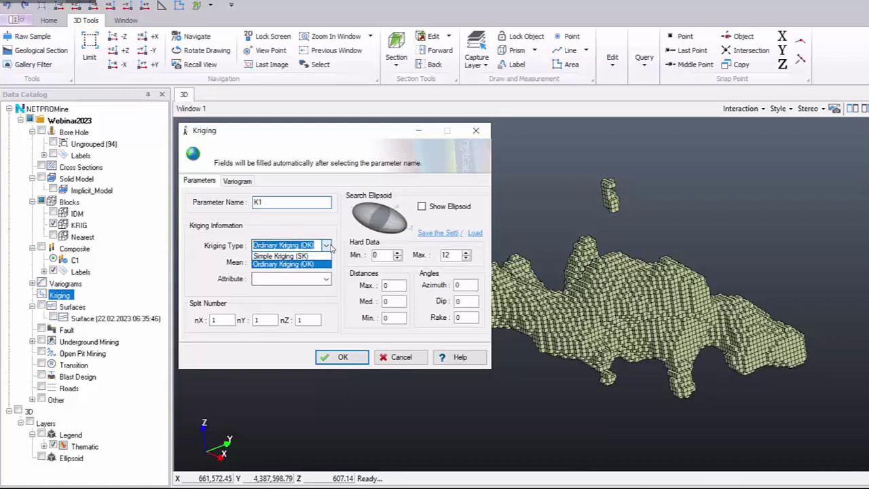
left_click(329, 245)
left_click(323, 279)
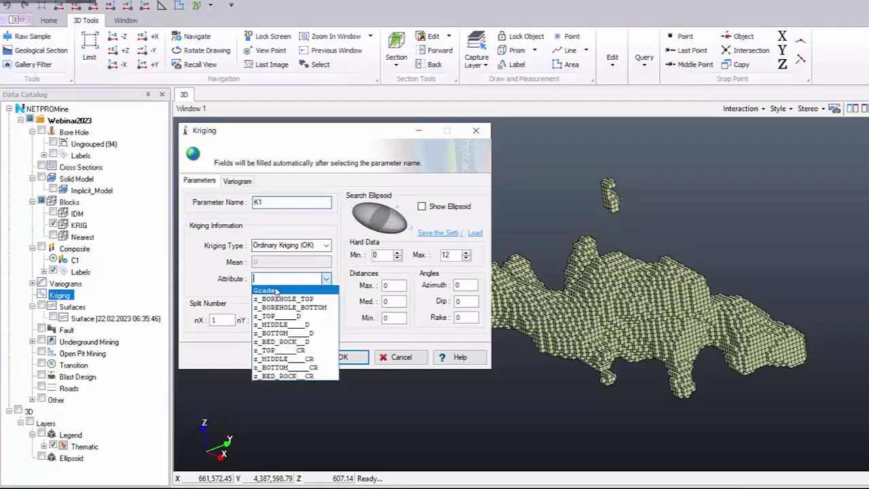
left_click(277, 290)
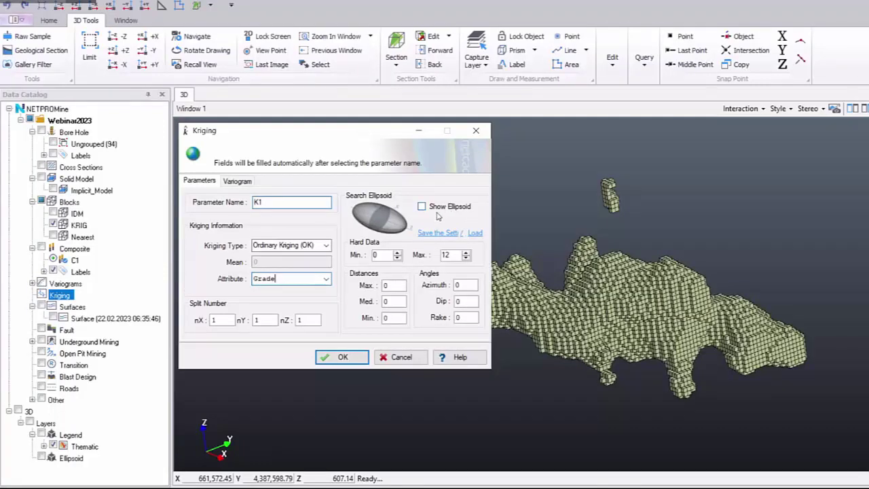
Display the KRIG block model's Inverse Distance estimation settings beside the kriging definition to consult the search ellipsoid values.
left_click(85, 226)
right_click(97, 227)
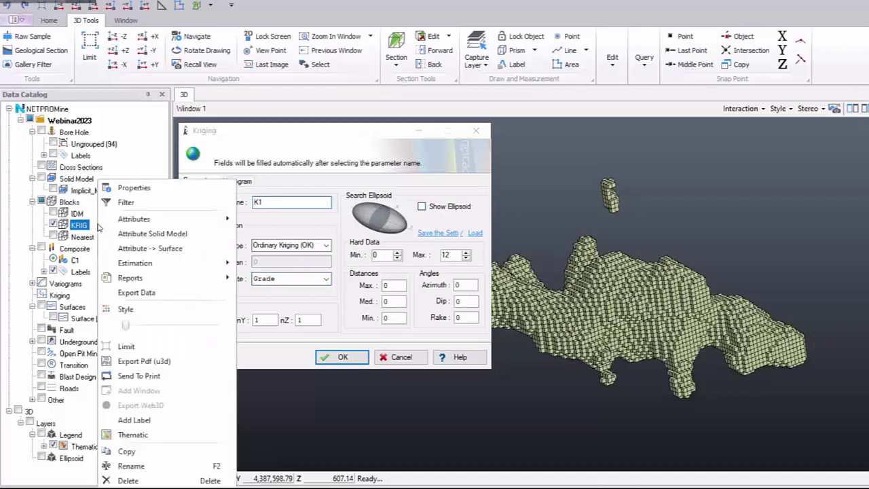
mouse_move(173, 264)
left_click(308, 285)
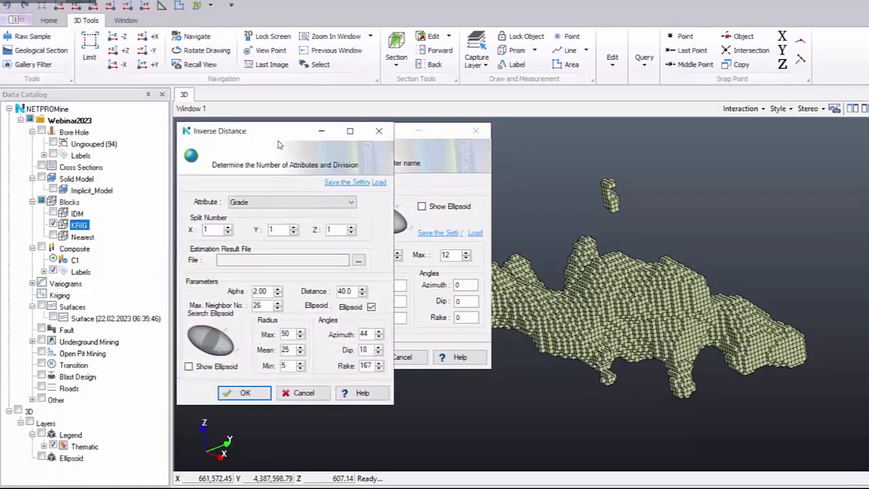
left_click_drag(278, 144, 597, 146)
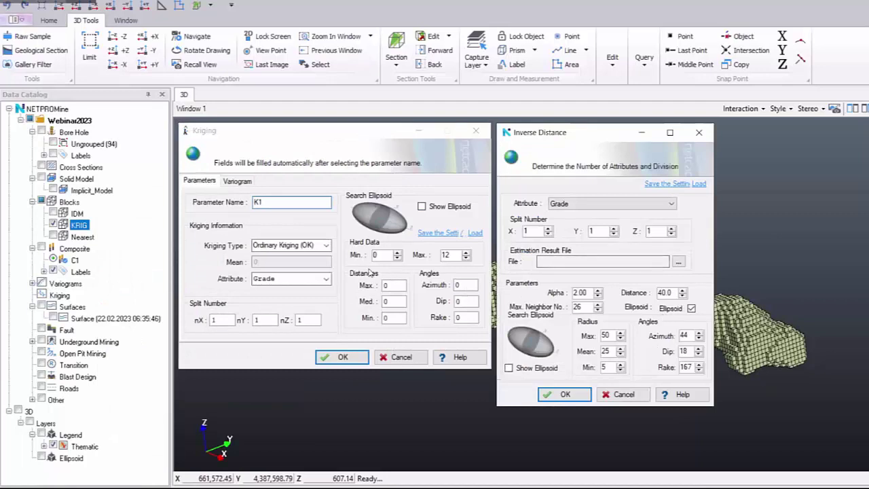
Set the kriging search ellipsoid distances to 50 maximum, 25 medium and 5 minimum.
left_click(392, 285)
double_click(392, 285)
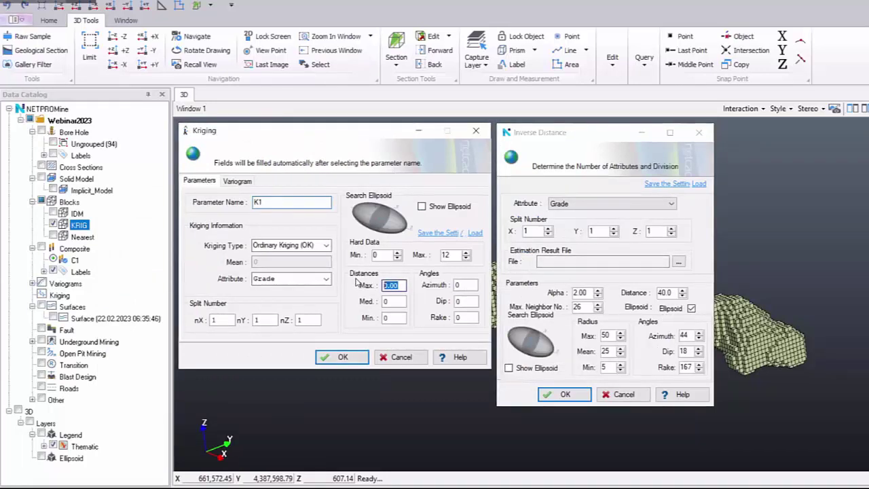
type("50")
double_click(389, 303)
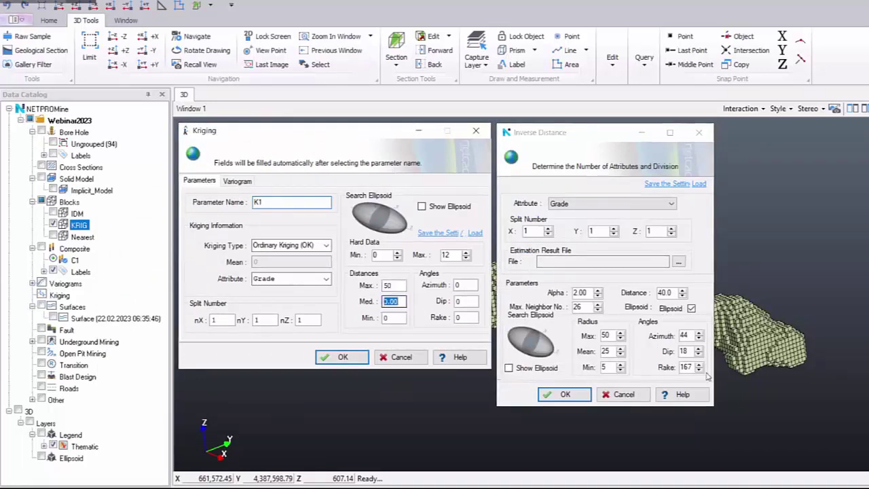
type("25.00")
double_click(394, 318)
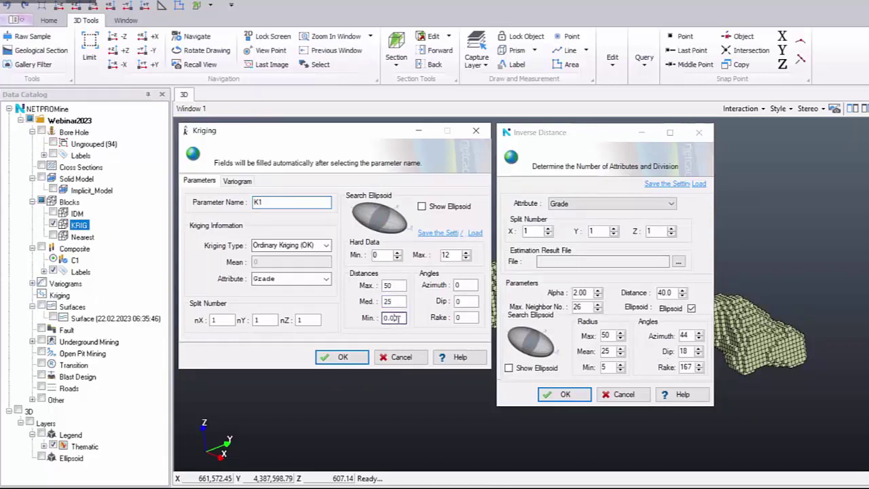
type("5")
Set the kriging search ellipsoid angles to azimuth 44, dip 18 and rake 167.
double_click(468, 285)
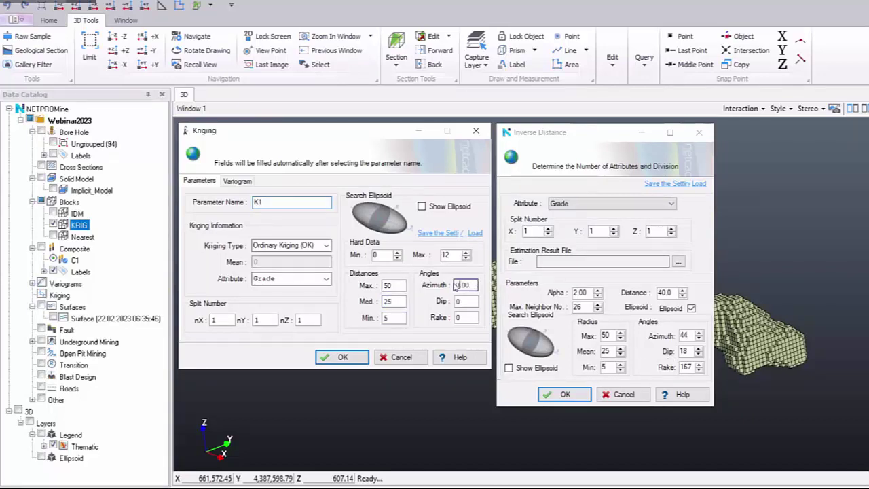
type("44")
double_click(471, 302)
left_click_drag(473, 301, 375, 312)
type("1")
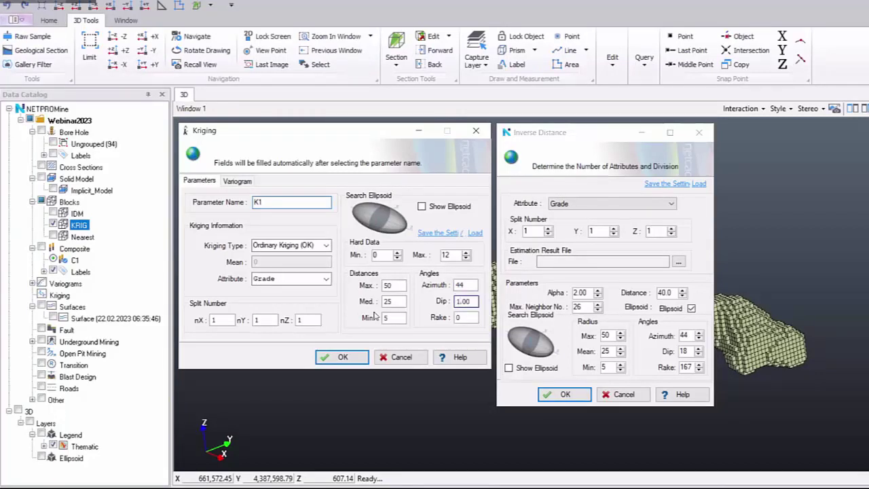
type("8")
left_click_drag(470, 318, 430, 314)
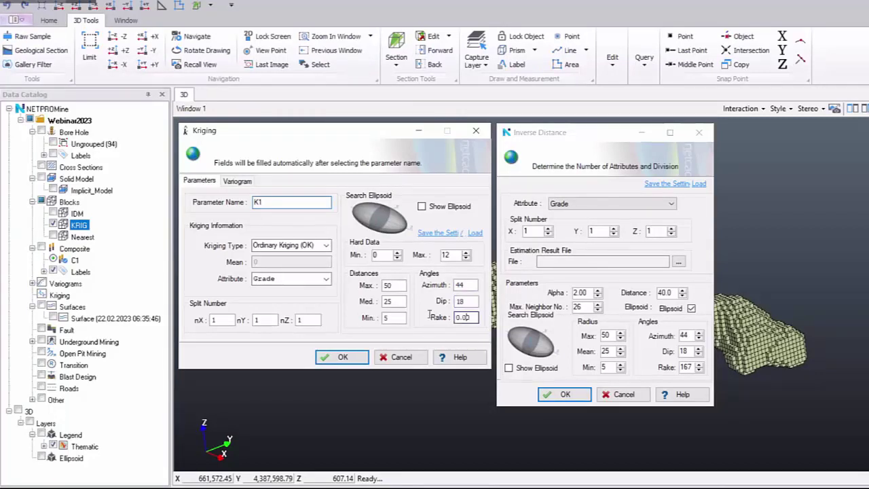
type("167")
Save the K1 kriging parameter set and locate it under Kriging in the data catalog.
left_click(344, 357)
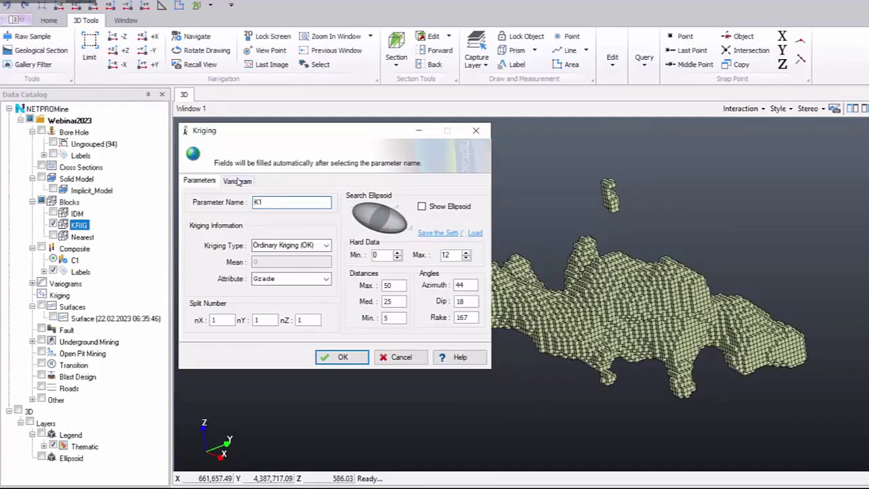
left_click(323, 356)
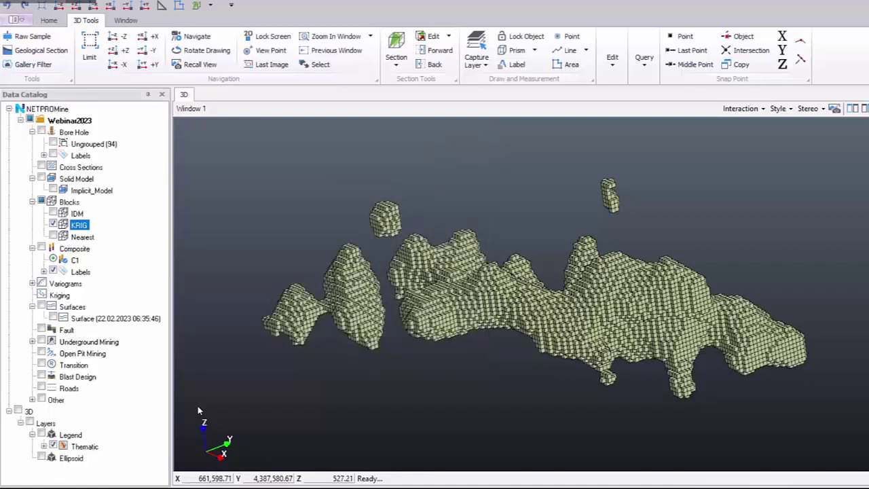
left_click(32, 295)
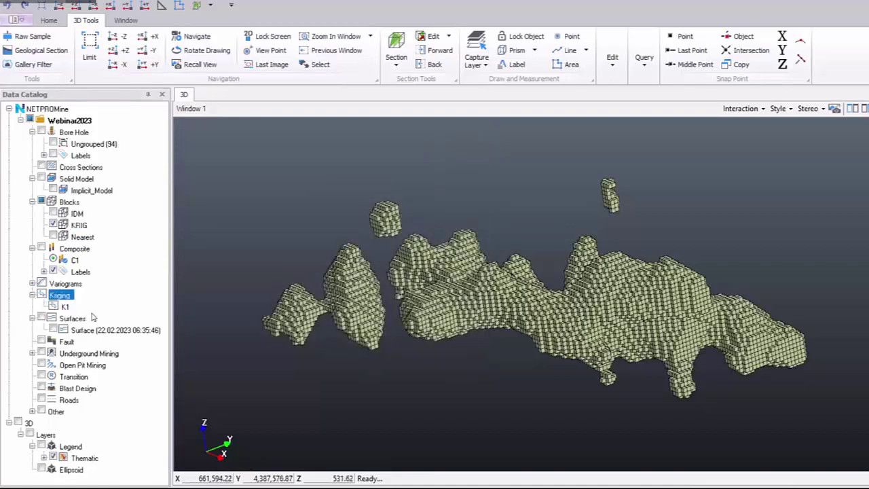
left_click(88, 308)
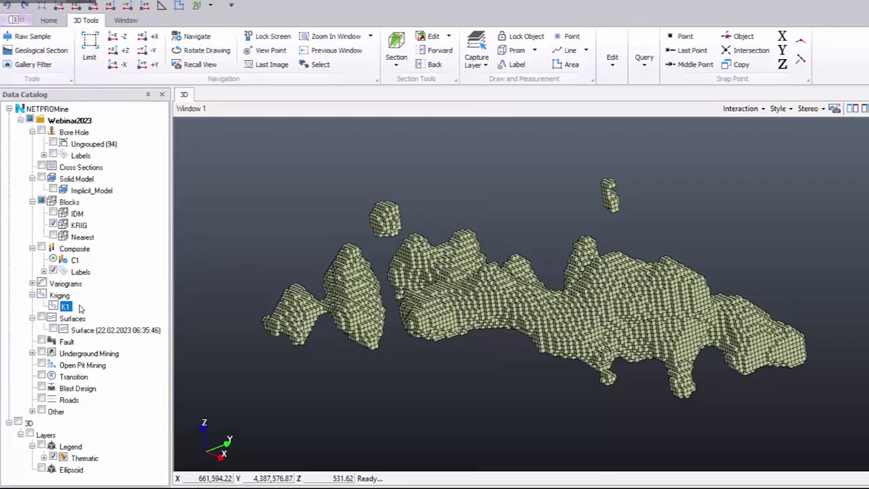
Run a kriging estimation on the KRIG block model using the K1 parameter set.
left_click(111, 226)
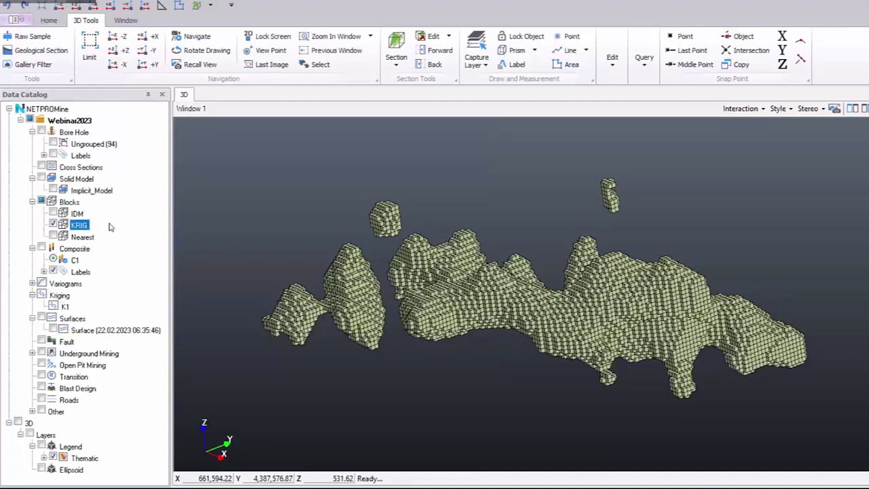
right_click(111, 226)
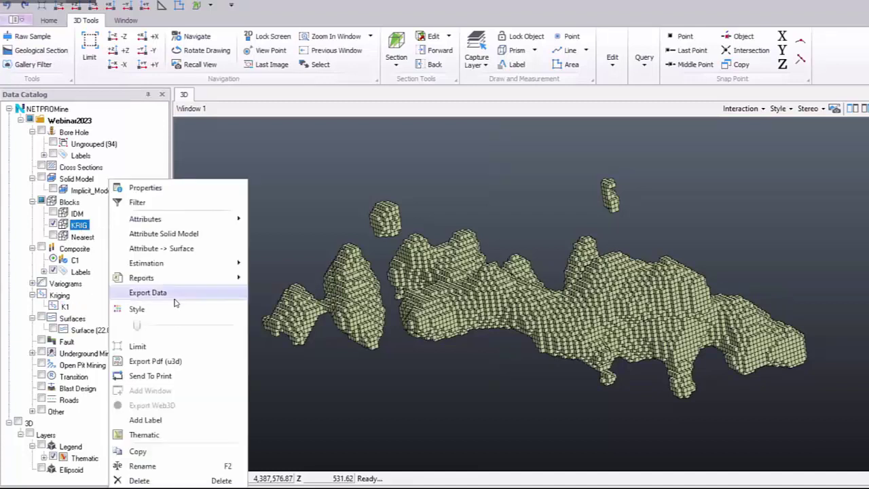
mouse_move(214, 262)
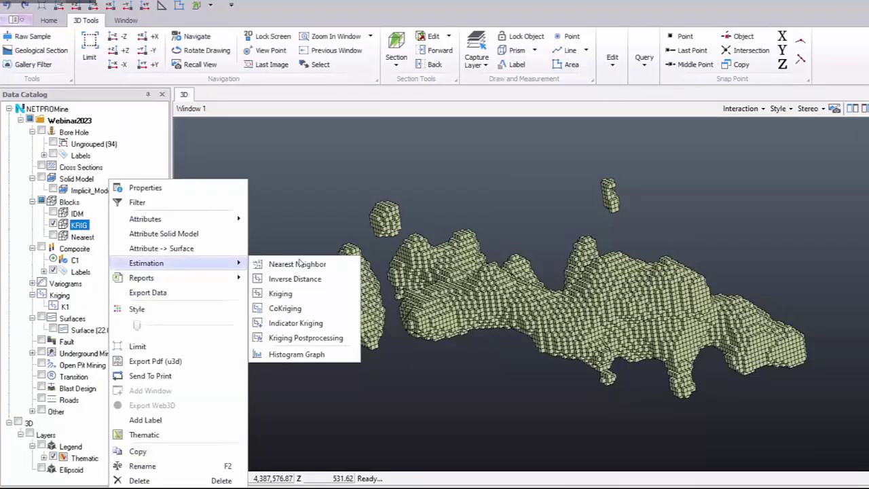
left_click(280, 292)
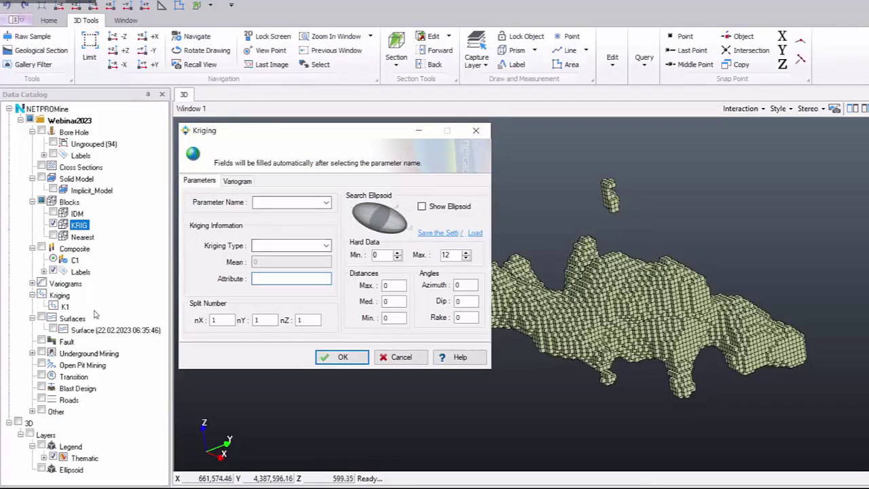
left_click(325, 202)
left_click(324, 212)
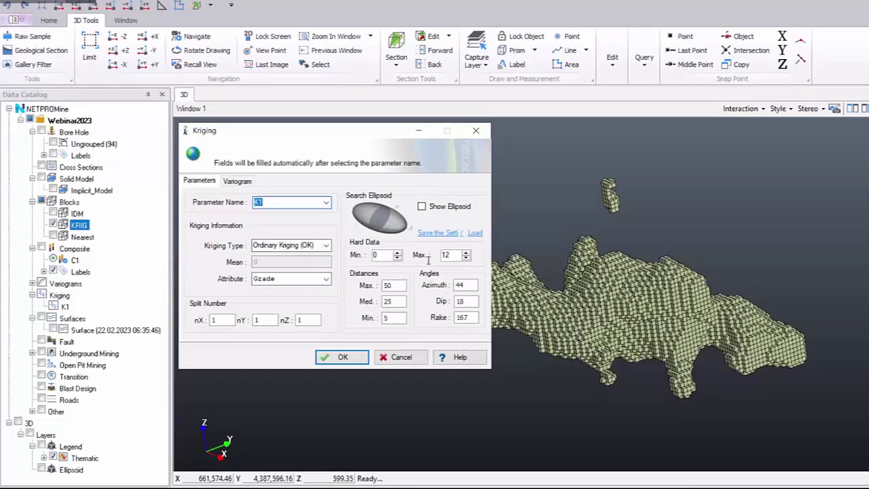
left_click(294, 199)
left_click(361, 361)
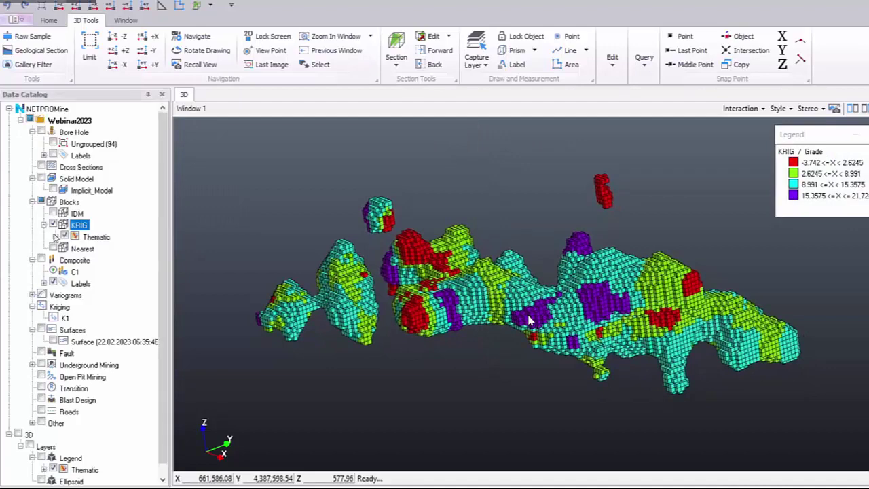
Start a new numeric range theme for the KRIG blocks with user-defined slot spaces and [Grade] as the value expression.
left_click(56, 237)
double_click(127, 240)
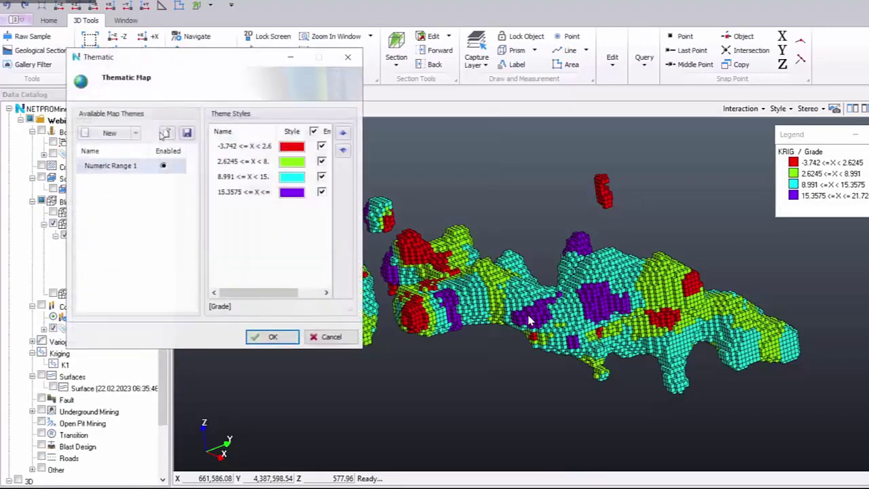
left_click(136, 133)
left_click(122, 163)
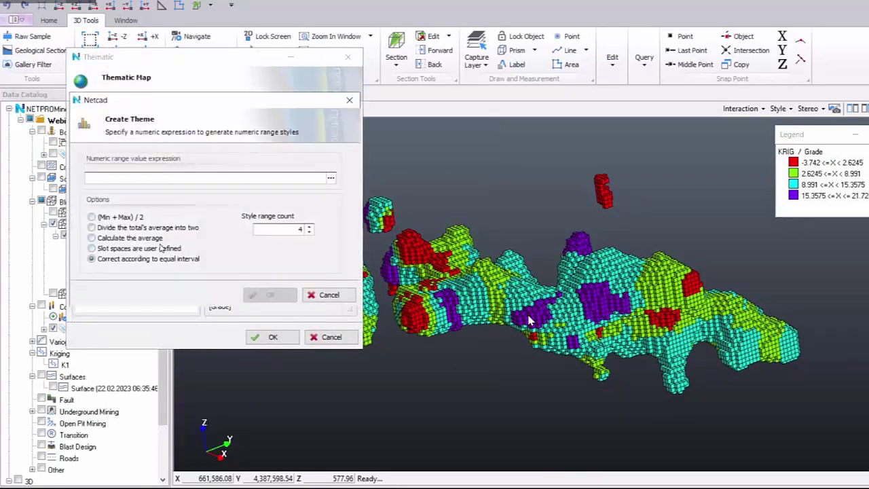
left_click(161, 248)
left_click(330, 178)
left_click(93, 195)
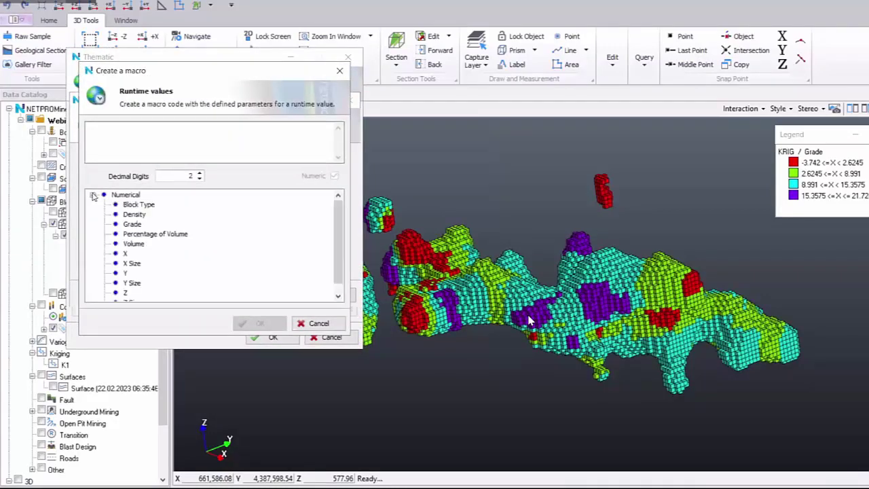
double_click(132, 224)
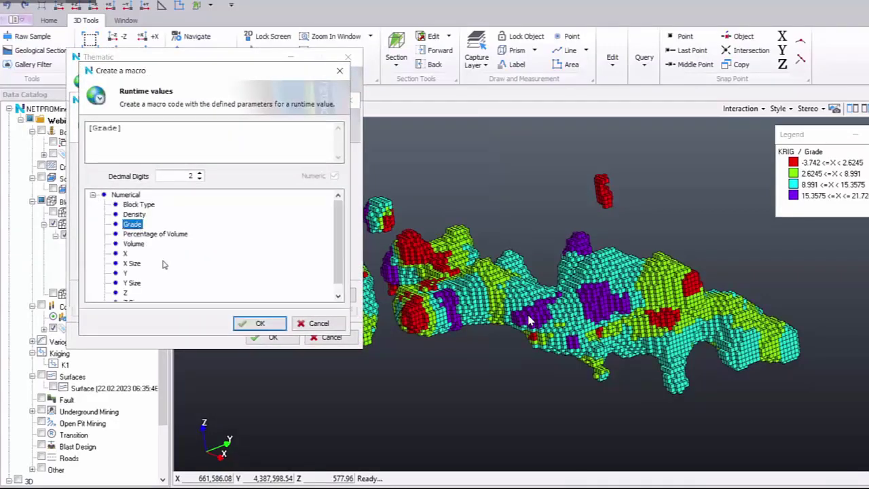
left_click(259, 323)
Create the Grade theme with a minimum of -4, a maximum of 22 and a slot value of 2.
key("Tab")
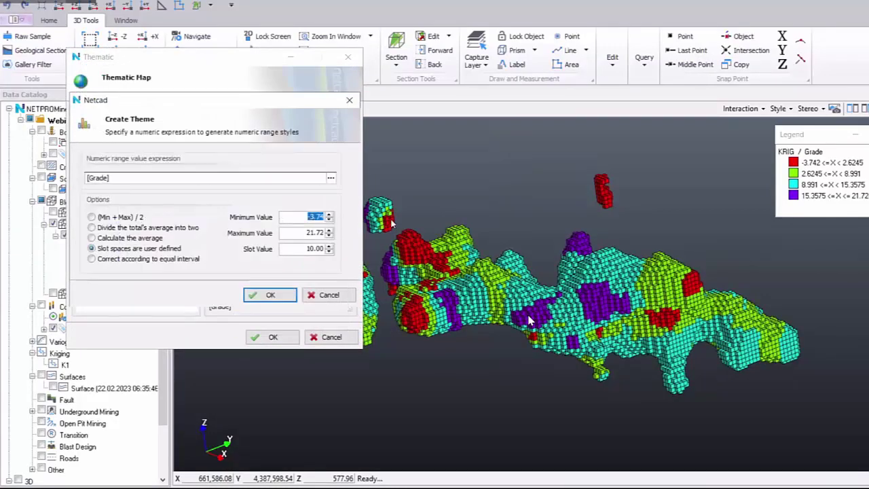
type("-4")
key("Tab")
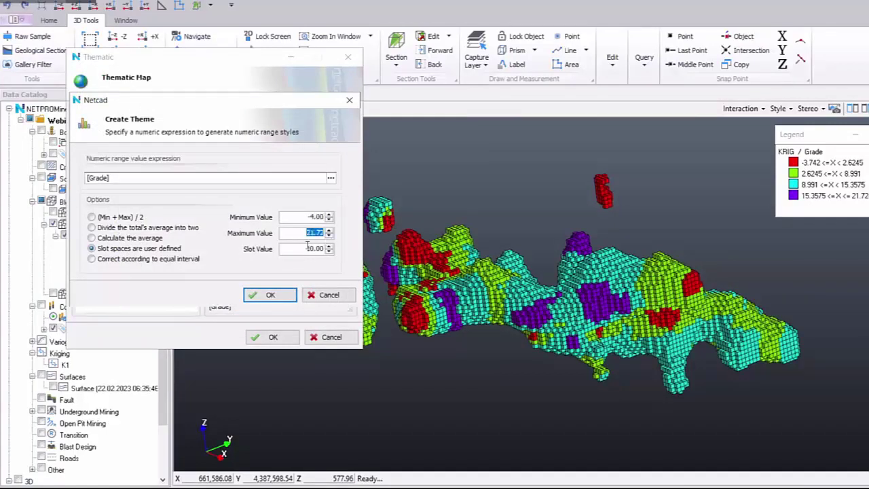
type("22")
key("Tab")
type("2")
left_click(270, 294)
Assign a hue color range to all the new theme's Grade intervals and apply the theme to the KRIG blocks.
scroll(280, 287, "down", 2)
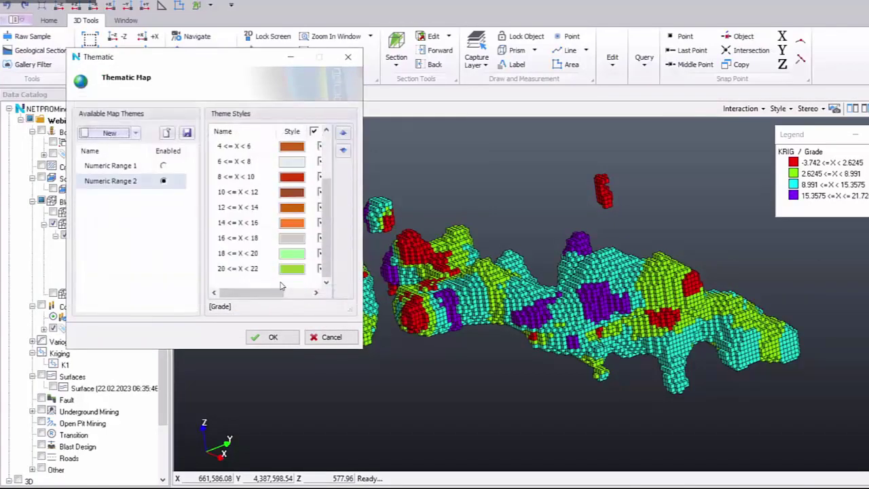
scroll(299, 180, "up", 2)
left_click(300, 180)
key("ctrl+a")
right_click(273, 238)
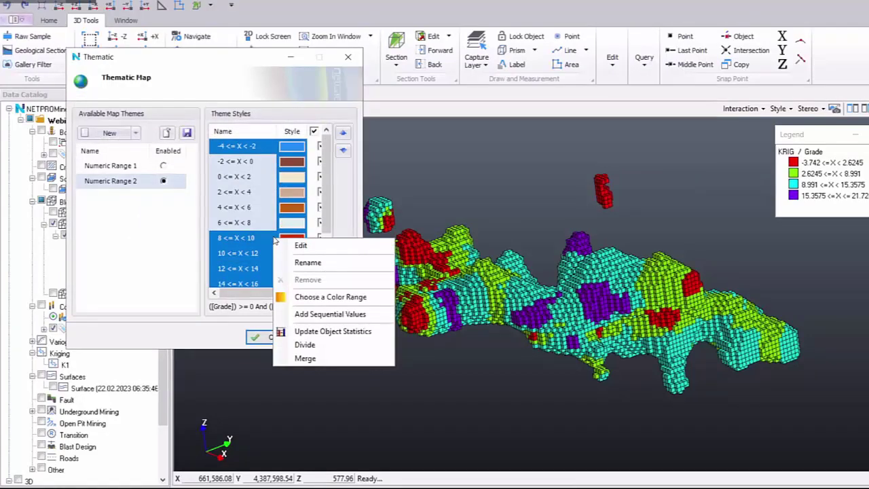
left_click(317, 299)
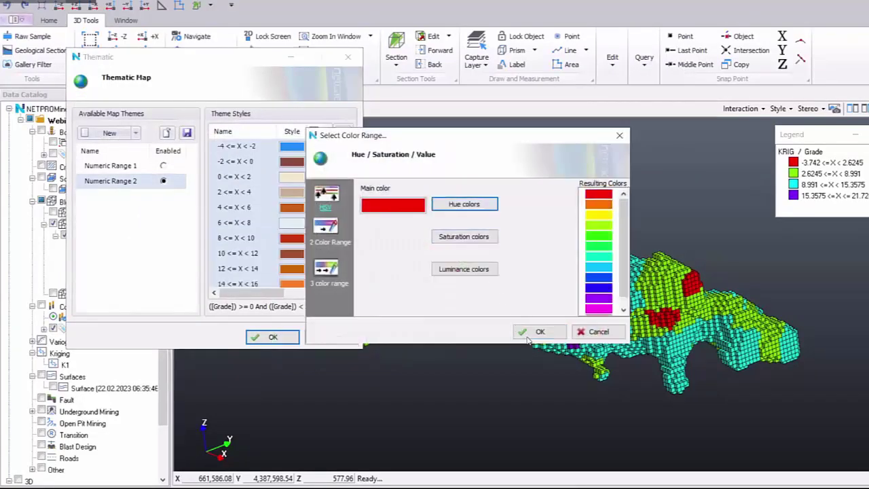
left_click(533, 333)
left_click(272, 337)
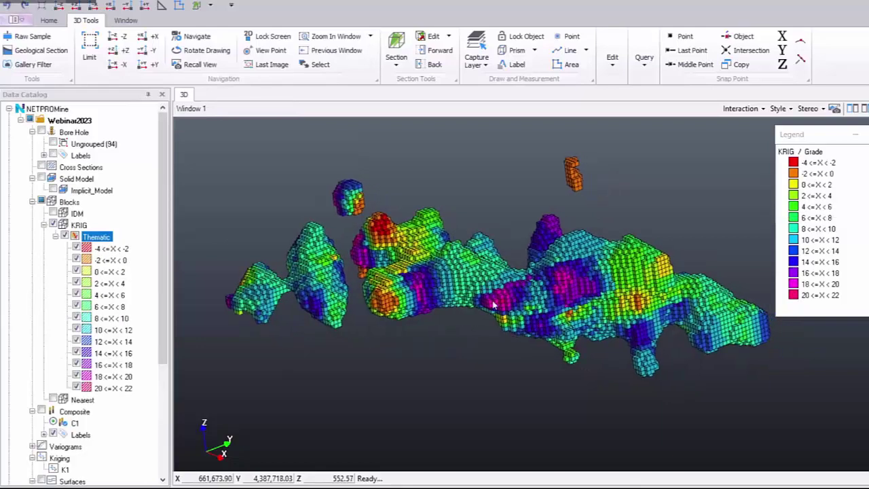
left_click_drag(499, 289, 502, 313)
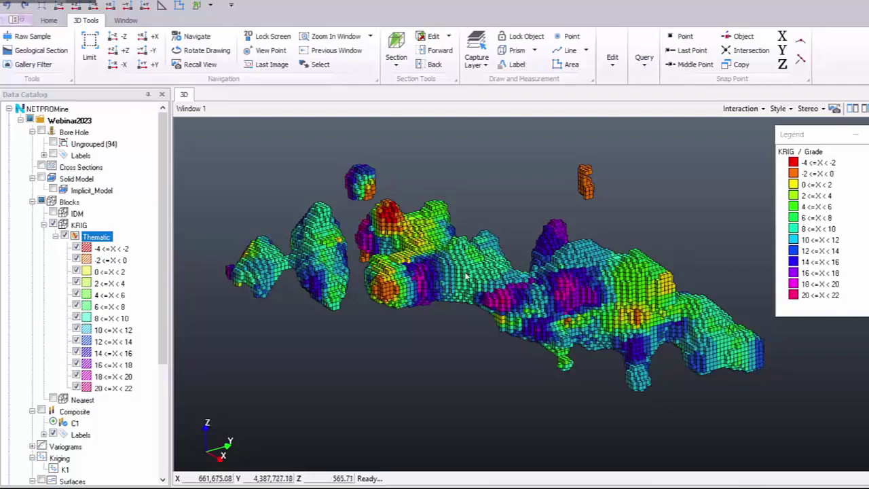
Hide the KRIG block model and display the IDM block model in its place.
scroll(103, 368, "down", 5)
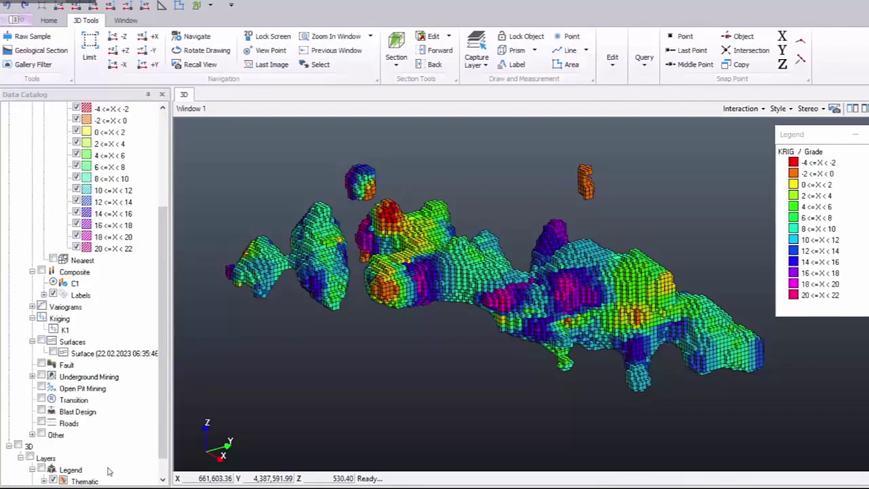
scroll(112, 333, "up", 4)
left_click(57, 192)
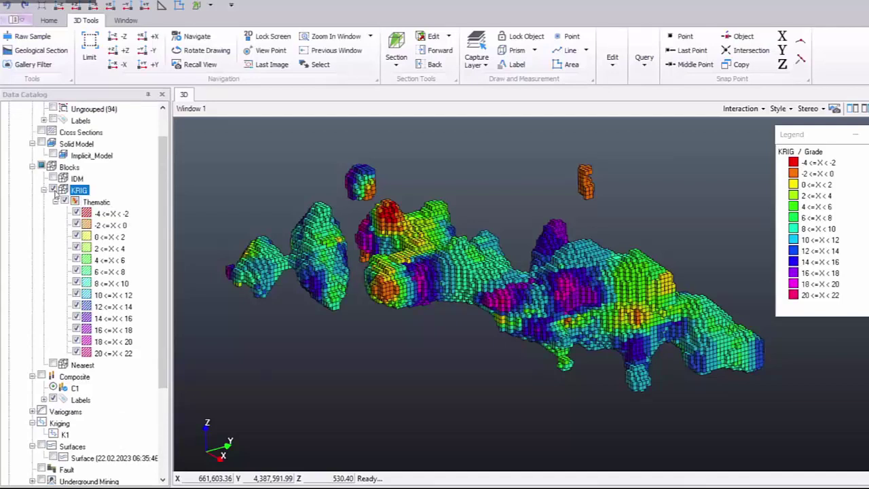
left_click(54, 191)
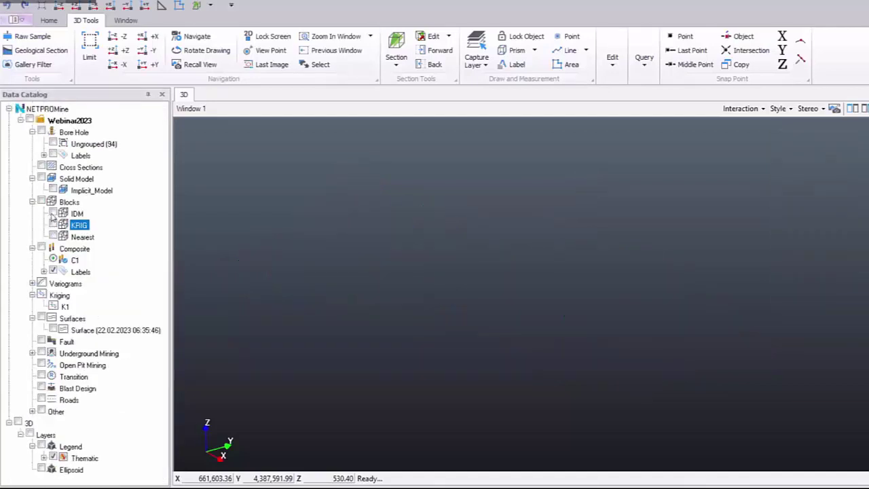
left_click(54, 214)
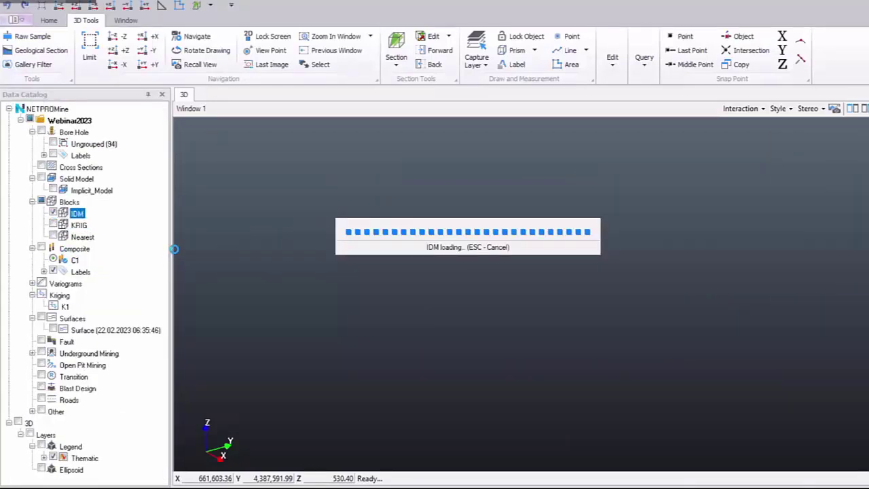
Switch the IDM blocks' thematic map to the Numeric Range 2 theme and apply it.
right_click(96, 216)
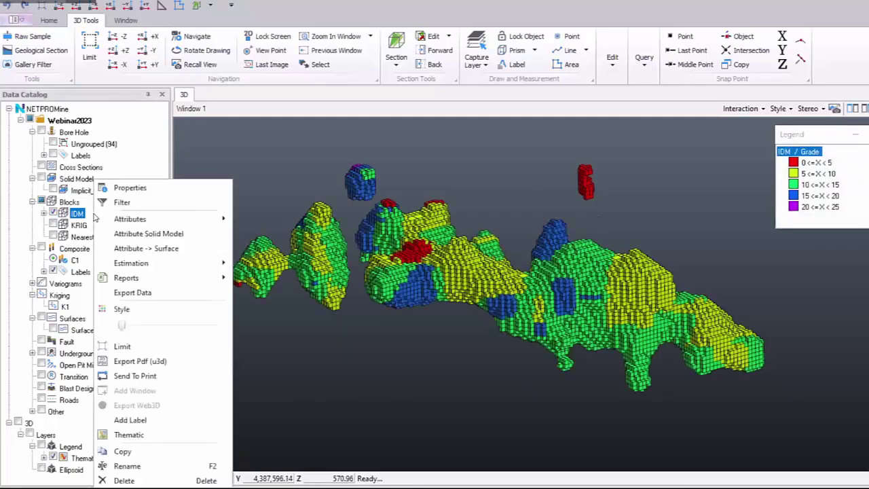
left_click(44, 214)
left_click(44, 214)
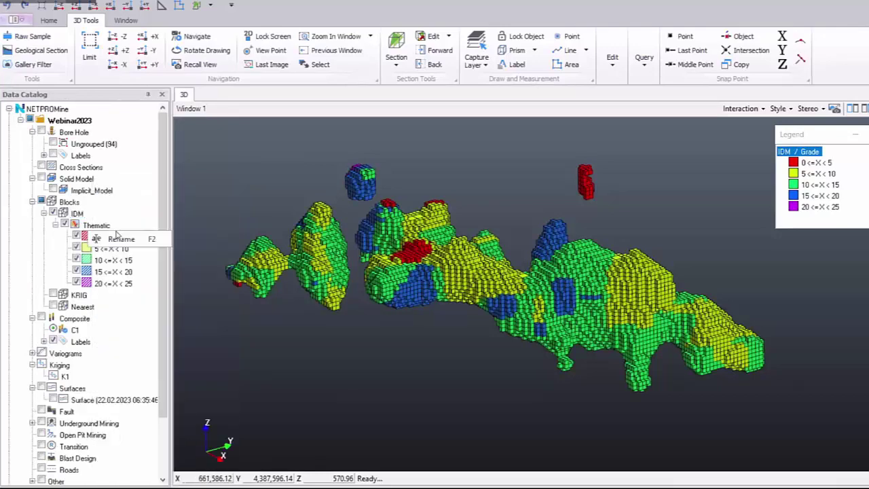
right_click(96, 225)
left_click(119, 234)
left_click(211, 230)
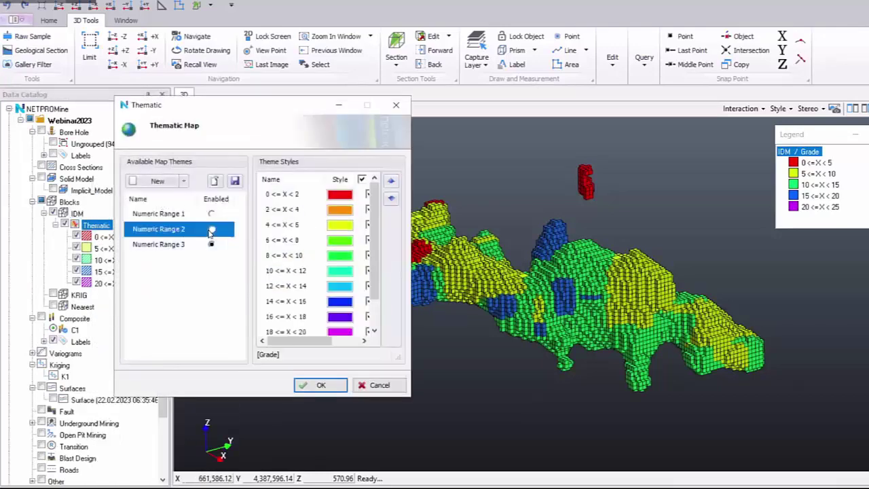
left_click(325, 385)
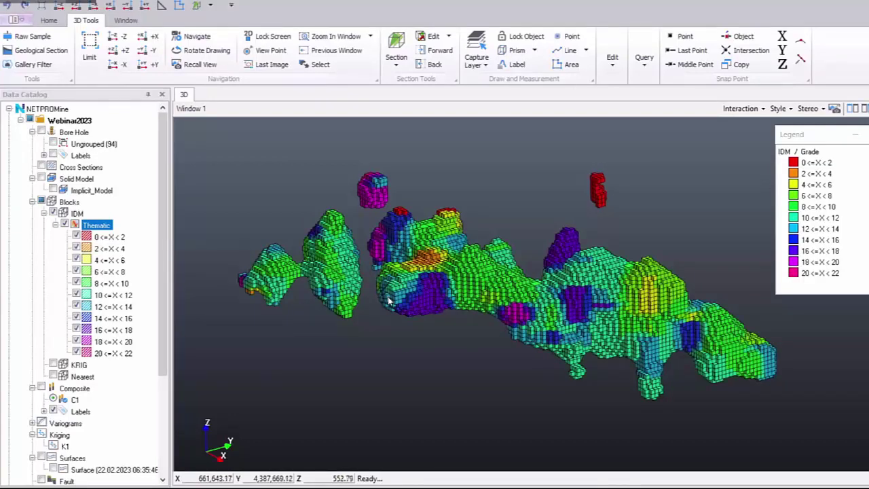
Examine the IDM blocks' Grade distribution in 3D against the theme legend and collapse the IDM entry.
scroll(139, 353, "down", 4)
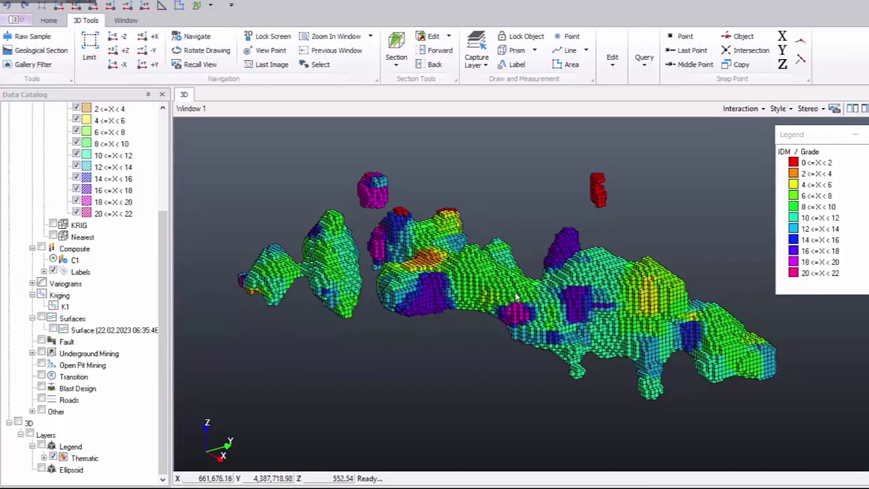
left_click_drag(514, 293, 523, 276)
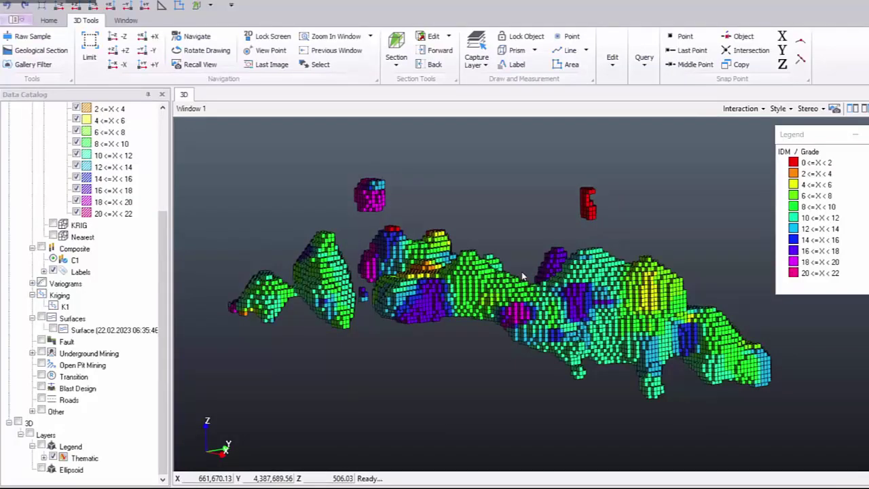
scroll(521, 271, "up", 2)
scroll(543, 278, "up", 3)
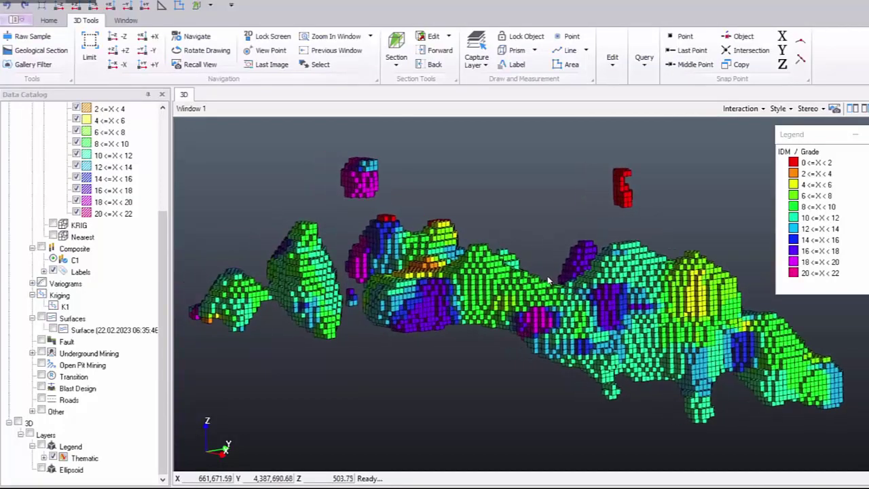
scroll(549, 280, "down", 2)
scroll(129, 305, "up", 4)
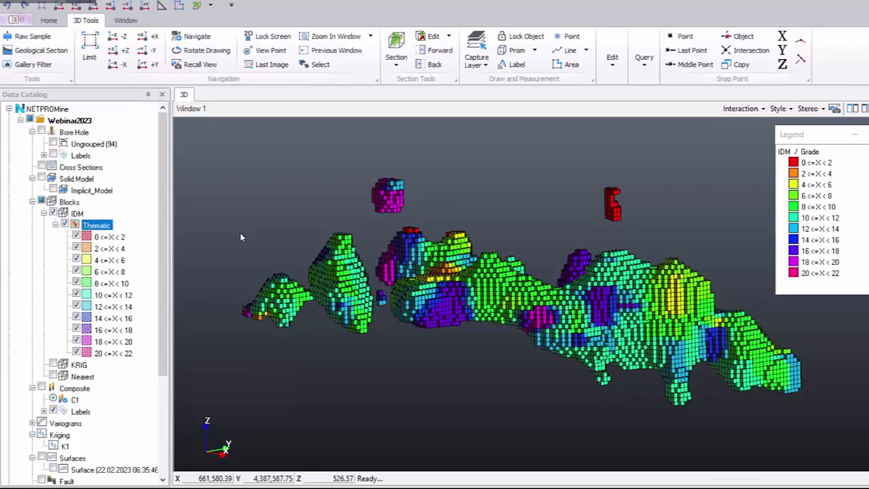
left_click(55, 224)
left_click(43, 213)
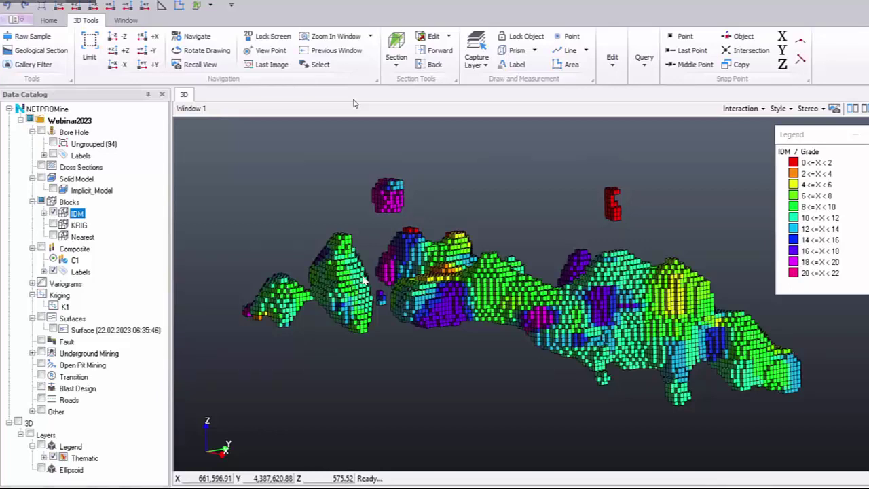
Plot a histogram of the Grade attribute, review its distribution and statistics, and close it.
left_click(121, 20)
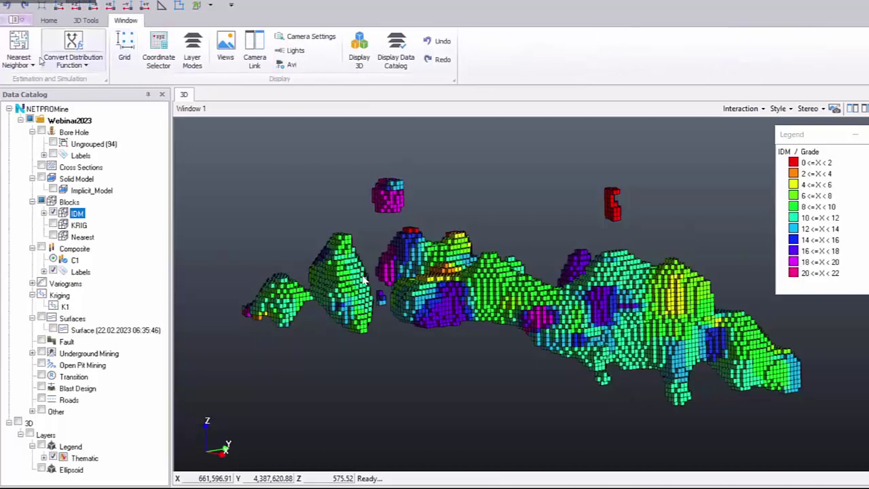
left_click(23, 66)
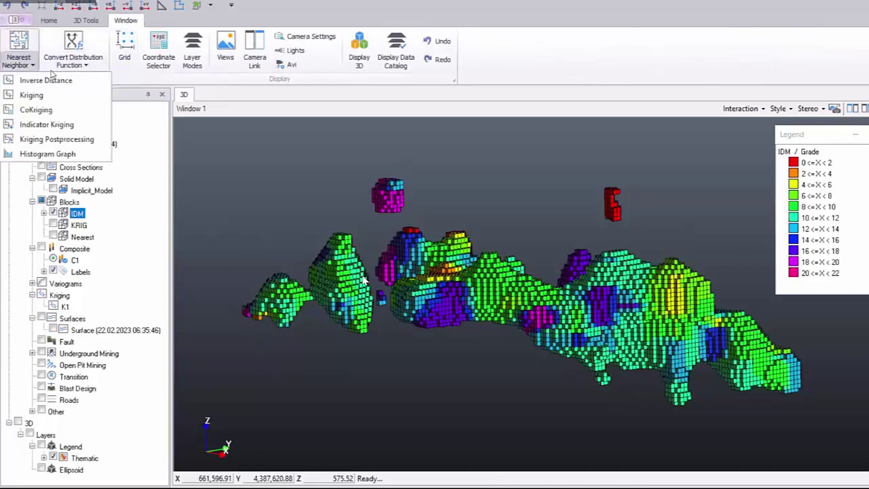
left_click(90, 65)
left_click(21, 62)
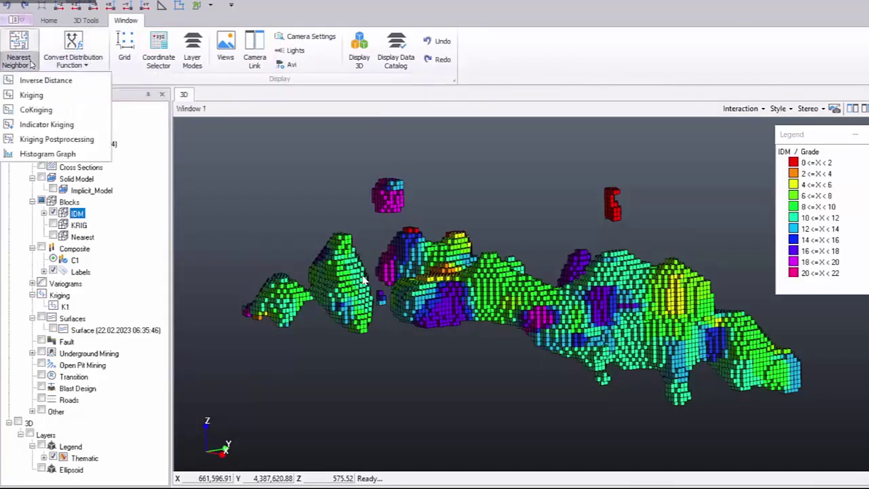
left_click(69, 158)
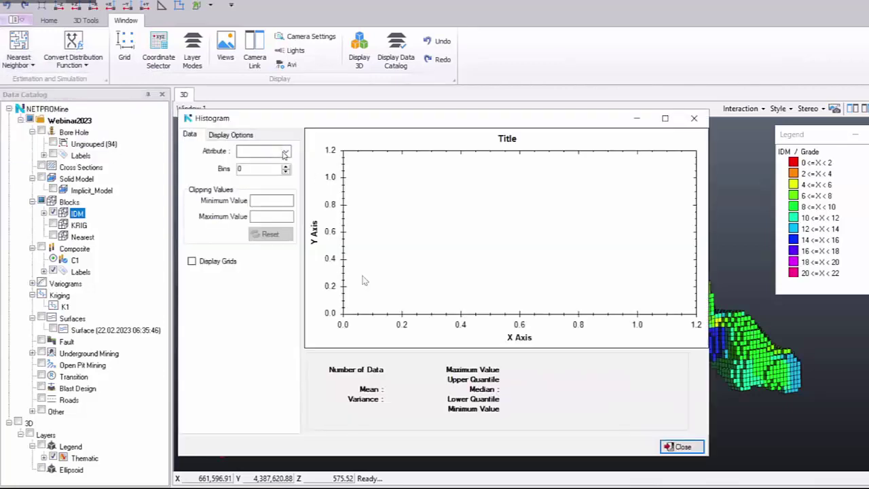
left_click(284, 152)
left_click(282, 162)
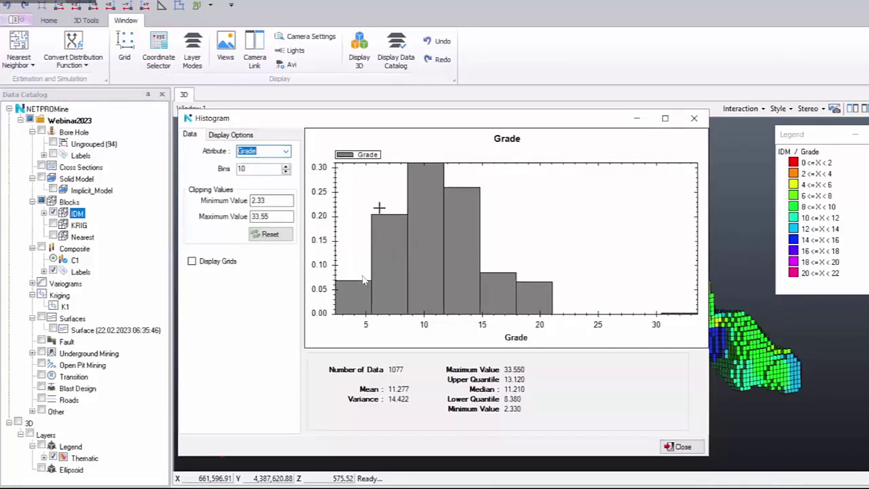
scroll(537, 283, "down", 2)
middle_click_drag(562, 240, 533, 255)
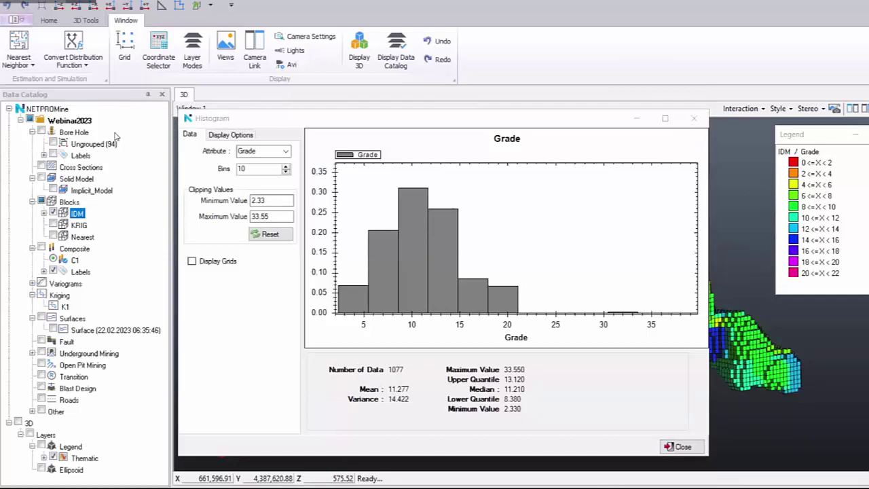
left_click(702, 124)
View the attribute and kriging inputs of the Kriging validation tool, and close it without running.
scroll(289, 82, "up", 2)
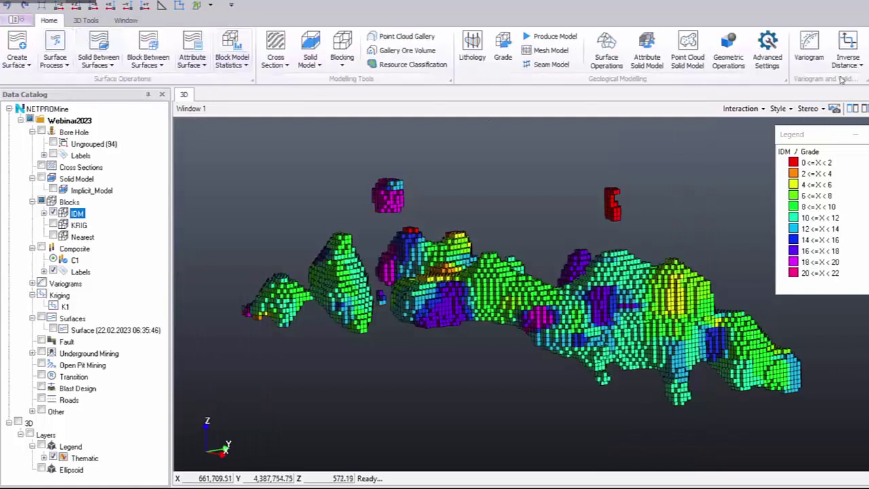
left_click(789, 97)
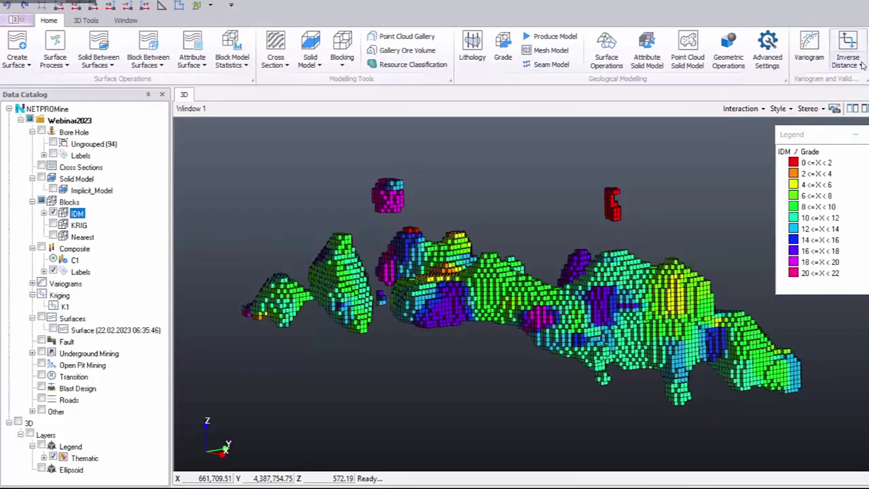
left_click(855, 42)
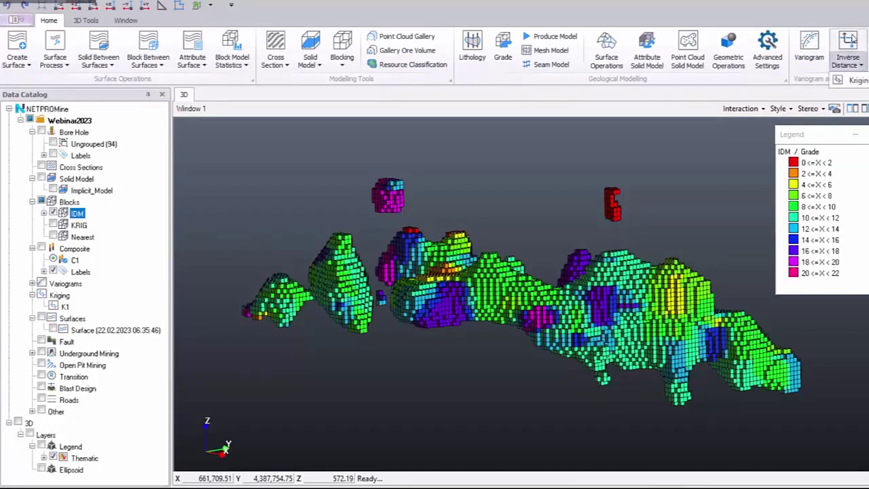
left_click(857, 81)
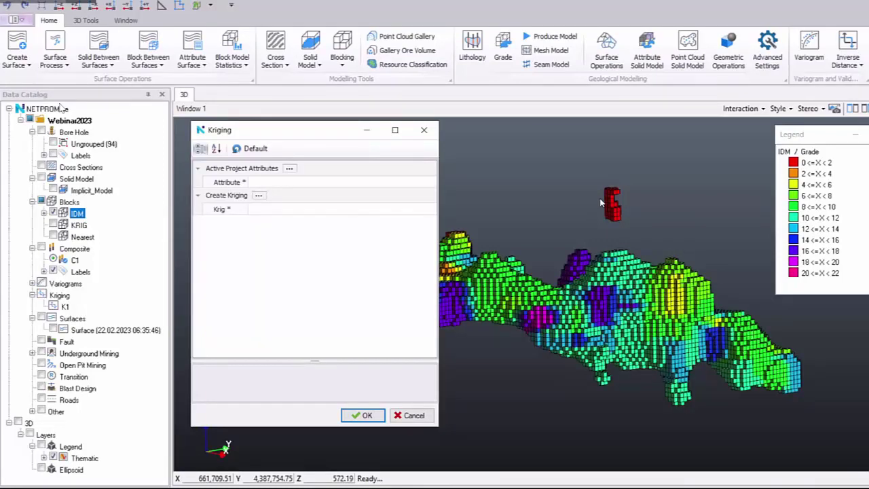
left_click(432, 136)
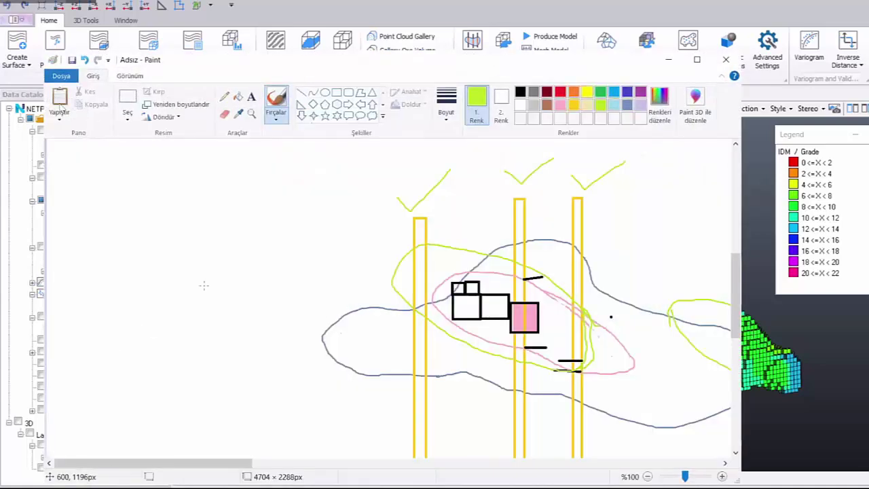
In Paint, clear the old sketch and add the green headings "Borehole1 --Es" and "Block1-2-3" side by side.
key("ctrl+a")
key("Delete")
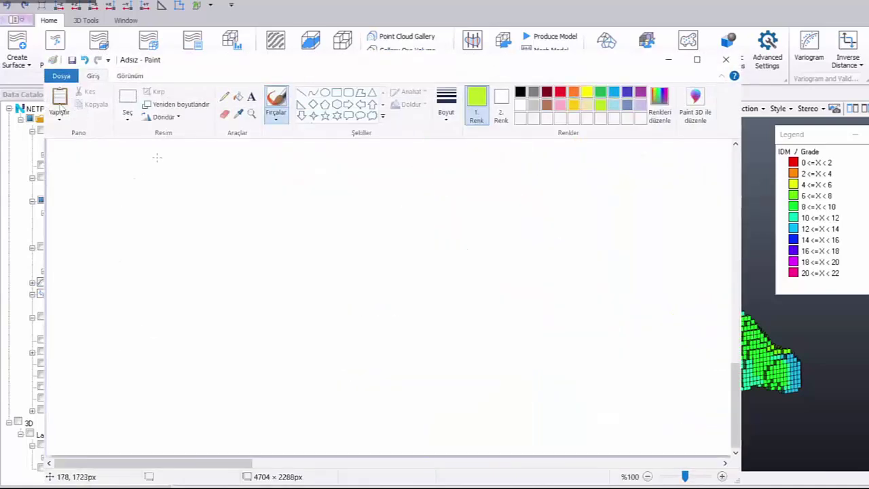
left_click(251, 96)
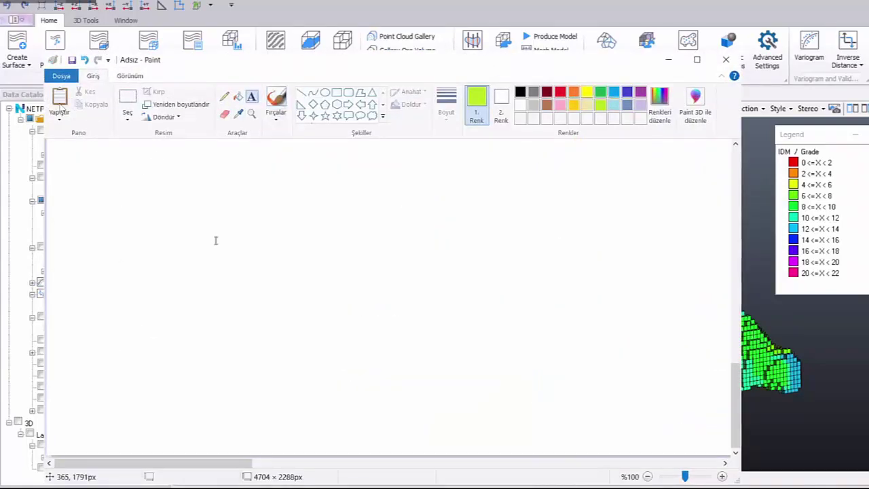
left_click(214, 235)
type("Borehol")
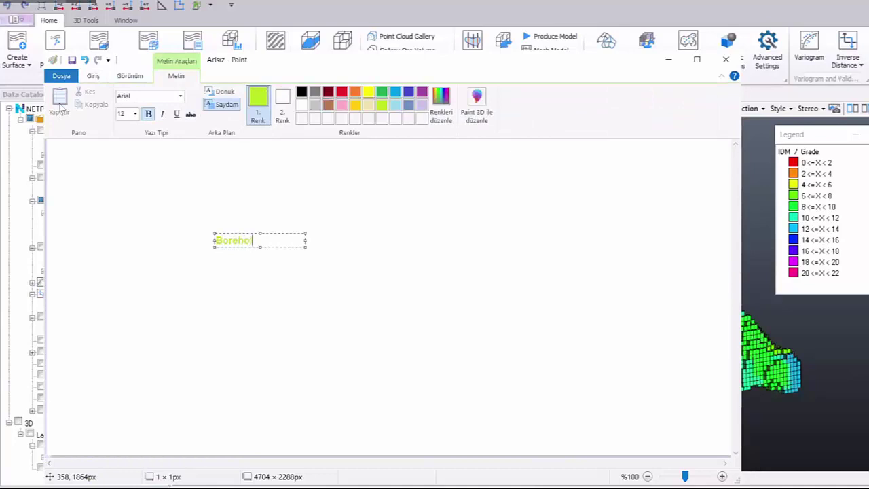
type("e1 --Es")
left_click(348, 240)
left_click(333, 236)
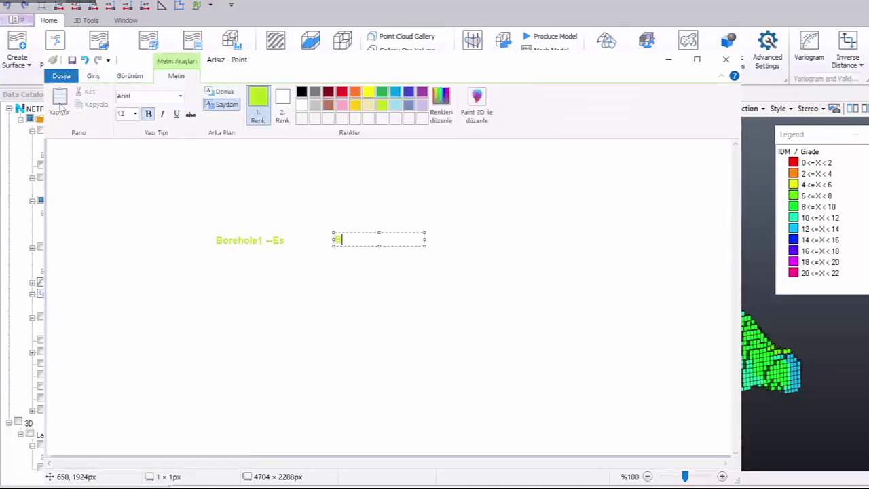
type("Block1-2-3")
left_click(376, 306)
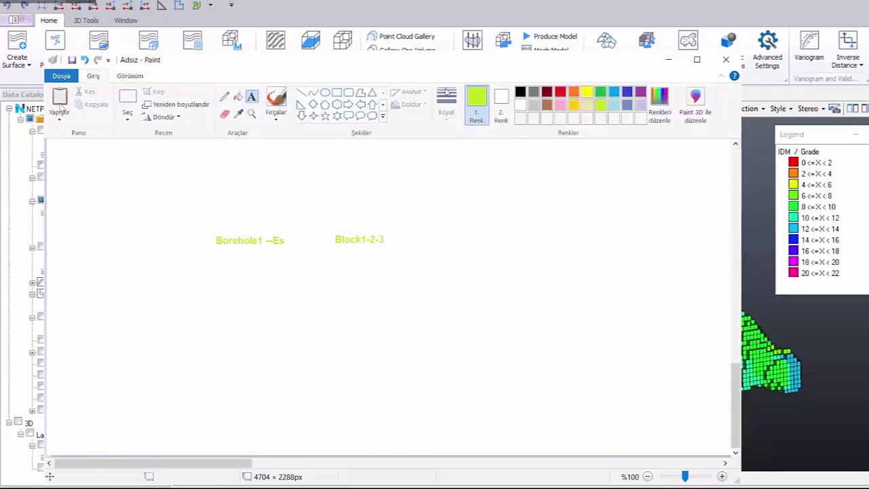
Add the black text "Comp. Data 15" below the Borehole1 heading.
left_click(521, 92)
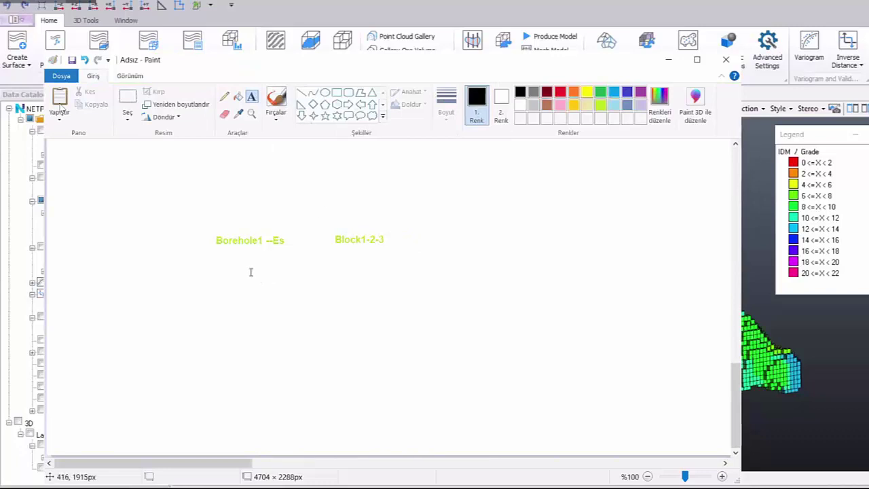
left_click_drag(238, 262, 332, 274)
type("Raw")
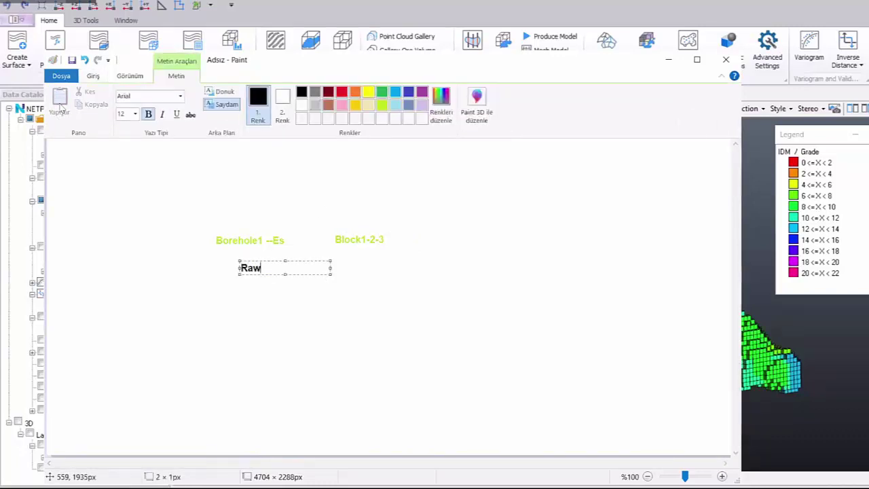
type("_Sam")
key("BackSpace")
key("BackSpace")
key("BackSpace")
key("BackSpace")
key("BackSpace")
key("BackSpace")
key("BackSpace")
type("Comp. Data 15")
left_click(320, 283)
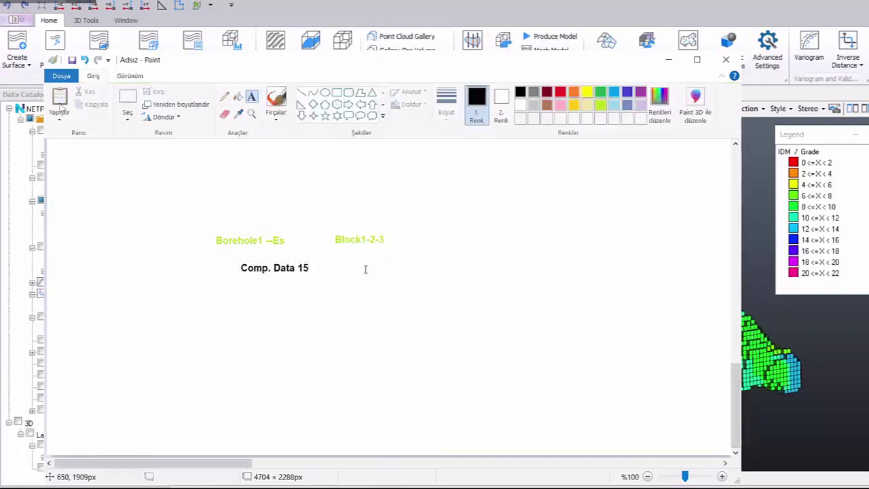
Add the black values 14.7 and 15.2 beneath each other under the Block1-2-3 heading.
left_click(364, 268)
type("14.7")
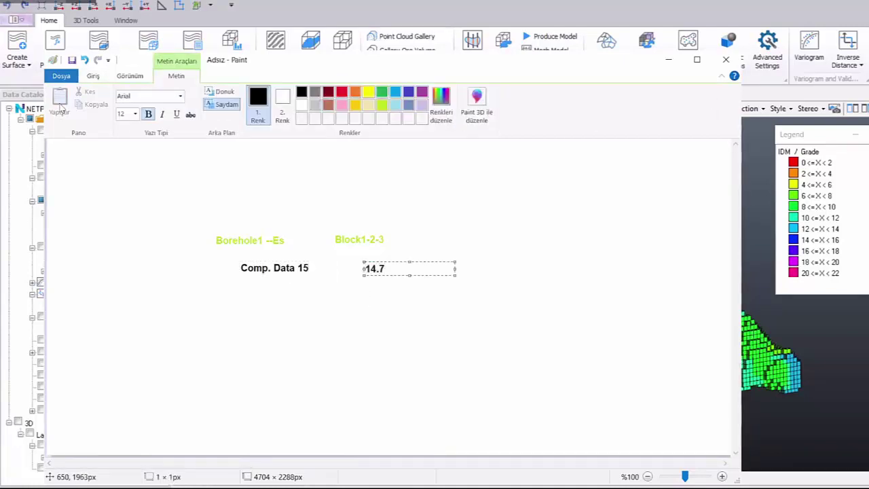
left_click(409, 283)
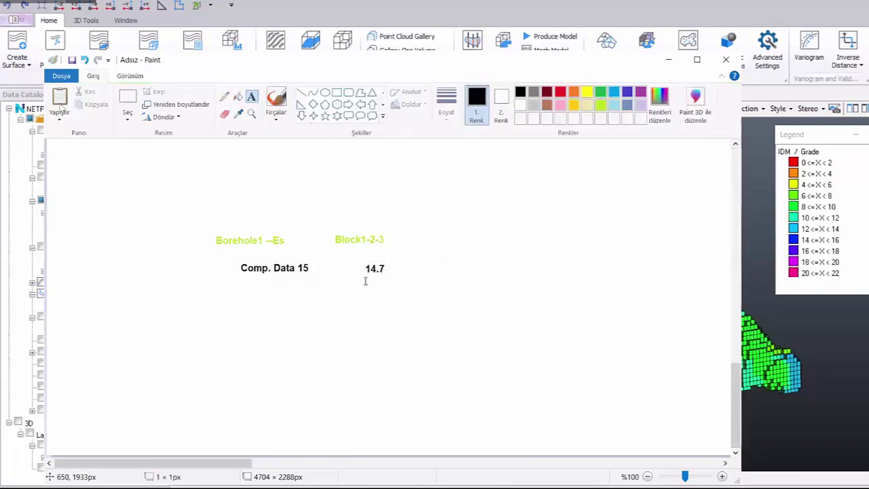
left_click(364, 280)
type("15.2")
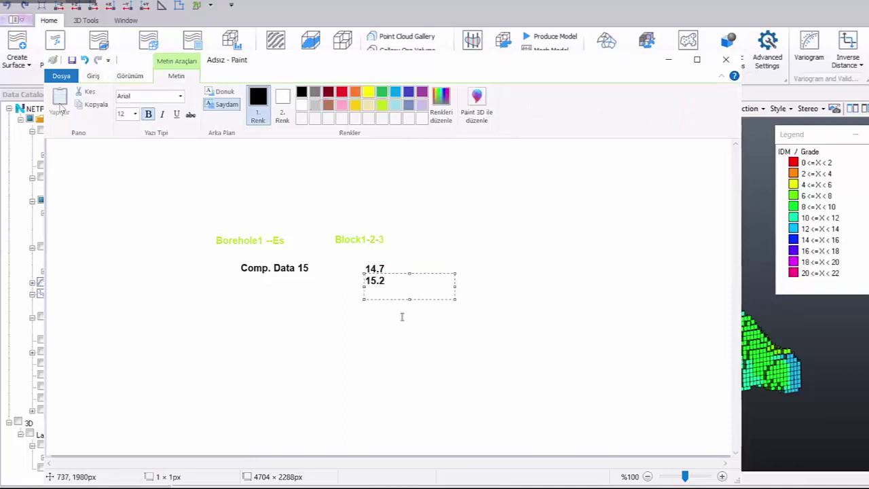
left_click(400, 313)
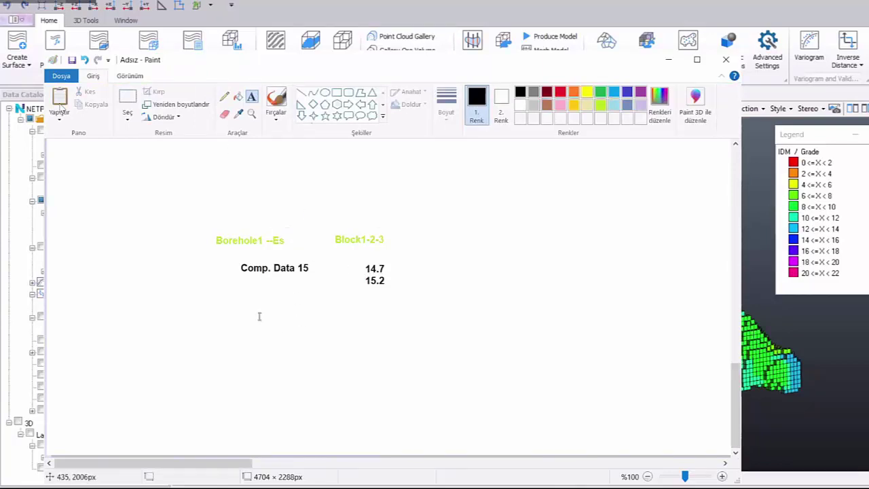
Add the text "%0.03" below the "Comp. Data 15" entry.
left_click(273, 337)
type("%0.0")
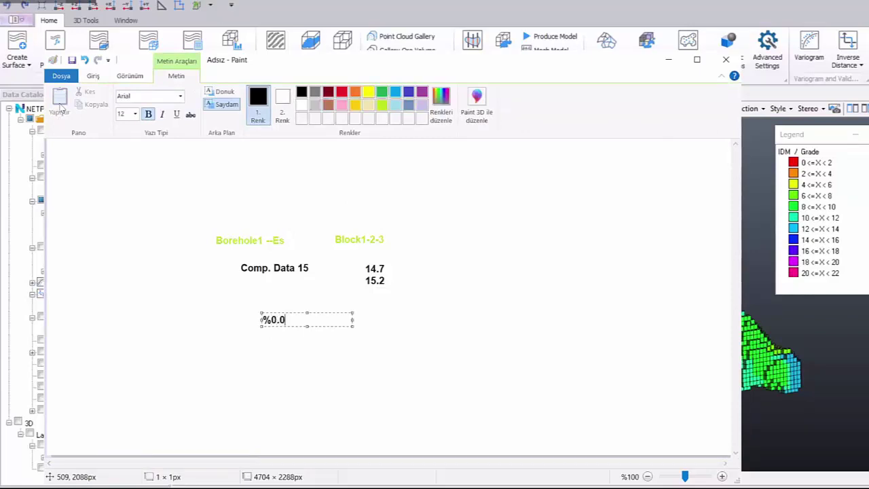
type("3")
left_click(312, 409)
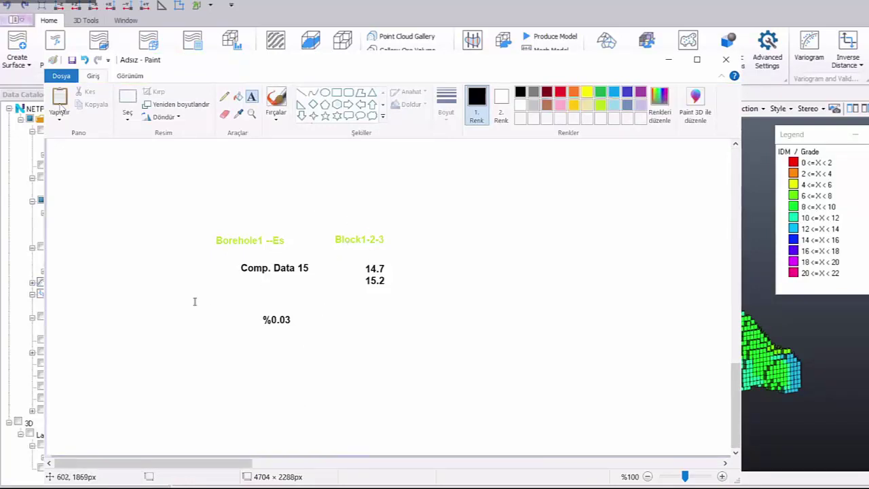
Review the borehole sketch above, and add the note "%0.05 Avarage Potential Error" beside and below the block values.
scroll(375, 277, "up", 6)
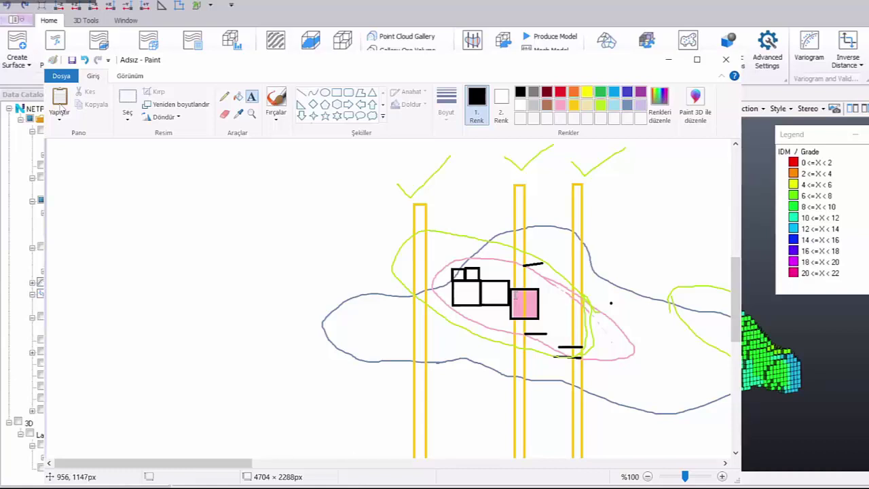
scroll(515, 296, "down", 8)
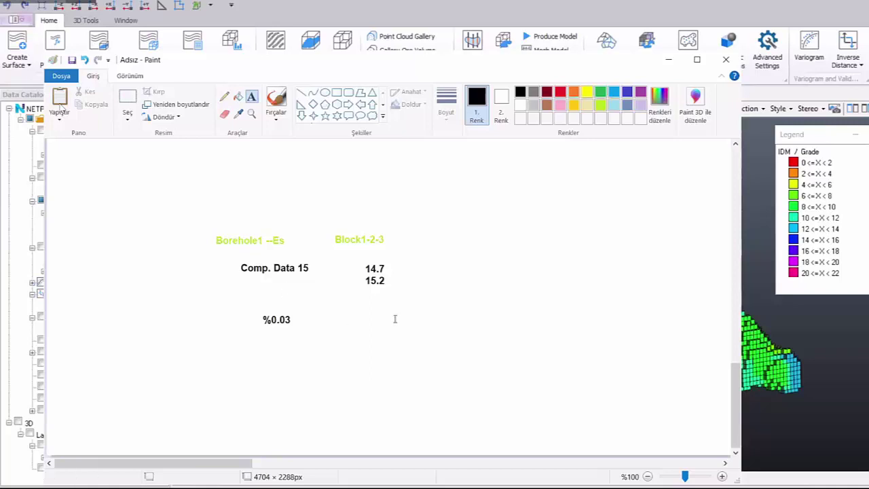
left_click(419, 318)
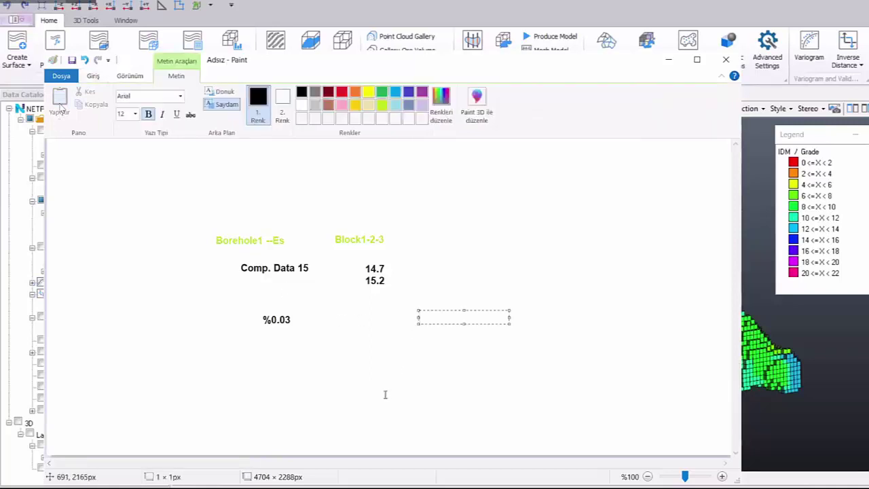
type("%0.05")
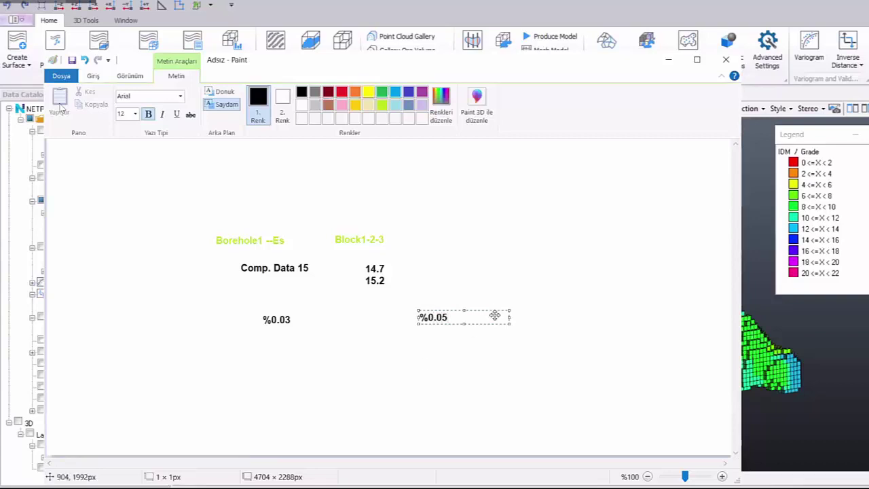
left_click_drag(496, 314, 505, 323)
type("Avarage")
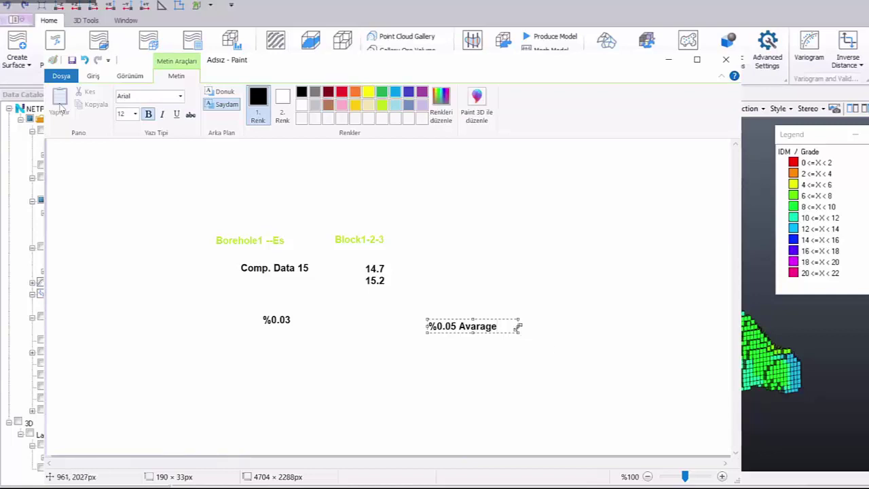
left_click_drag(517, 327, 654, 303)
type("Poten")
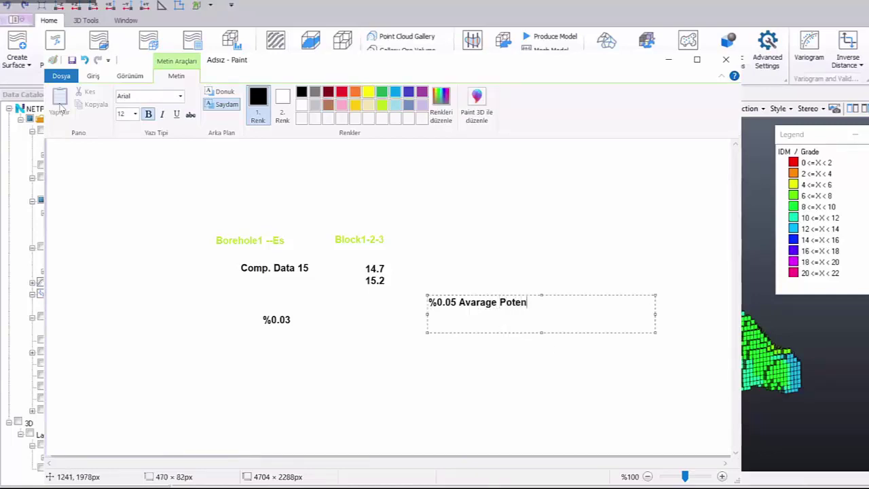
type("tial Error")
left_click(569, 358)
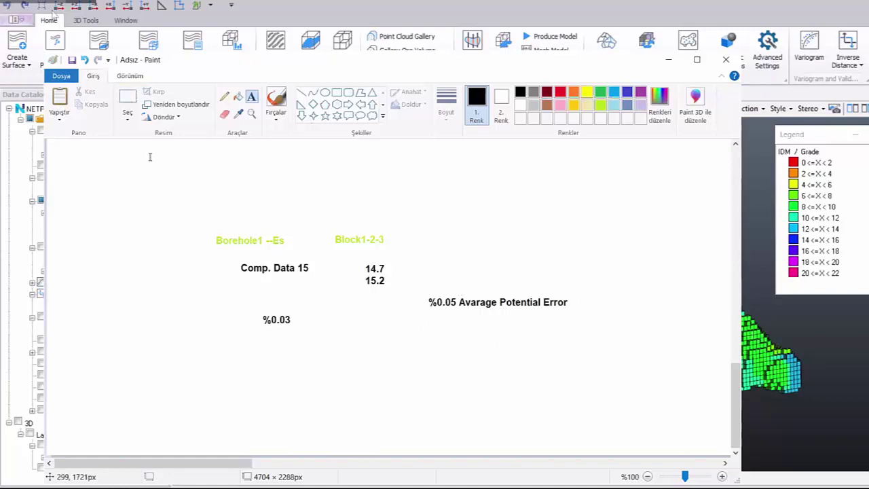
Frame the "%0.05 Avarage Potential Error" note with a selection, release it, and close Paint without saving.
left_click(127, 102)
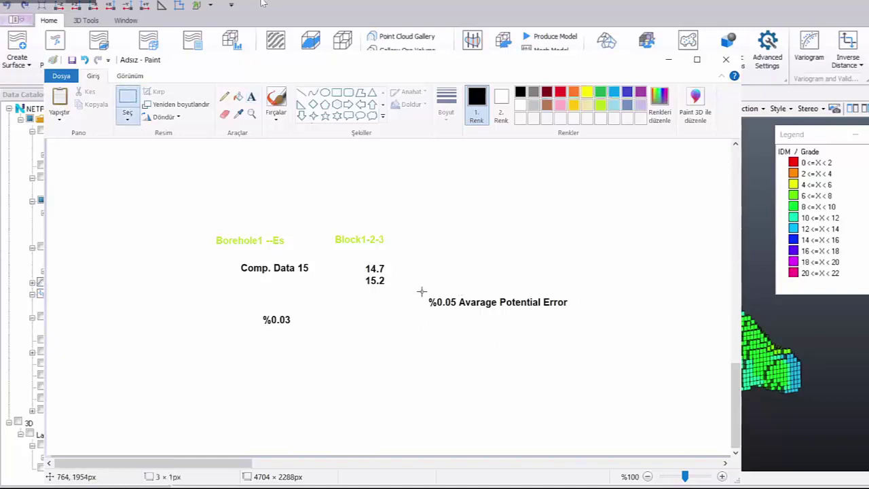
left_click_drag(421, 292, 574, 310)
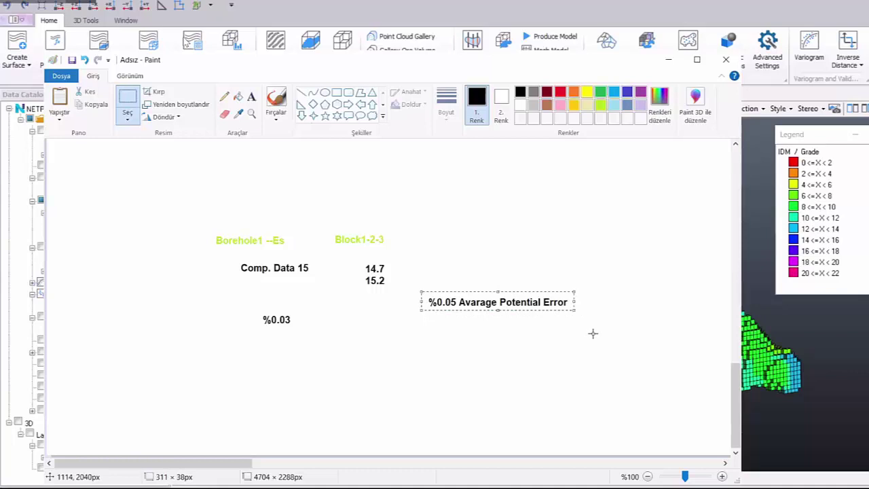
left_click(453, 339)
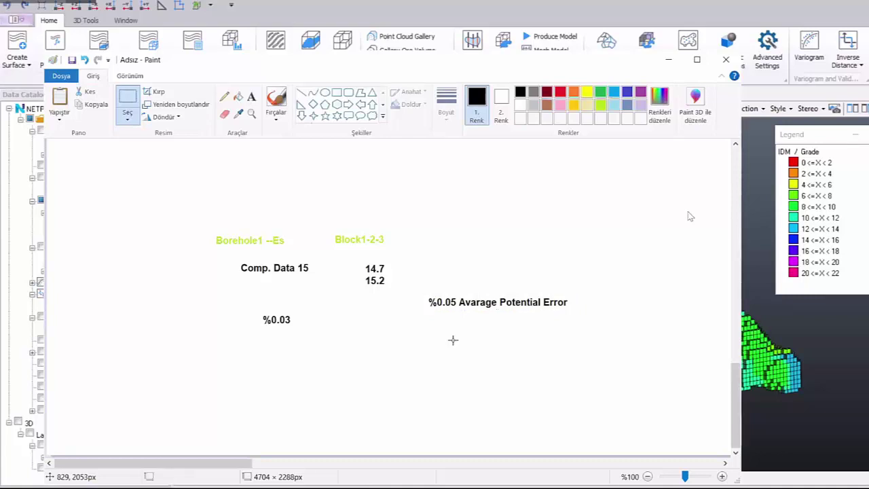
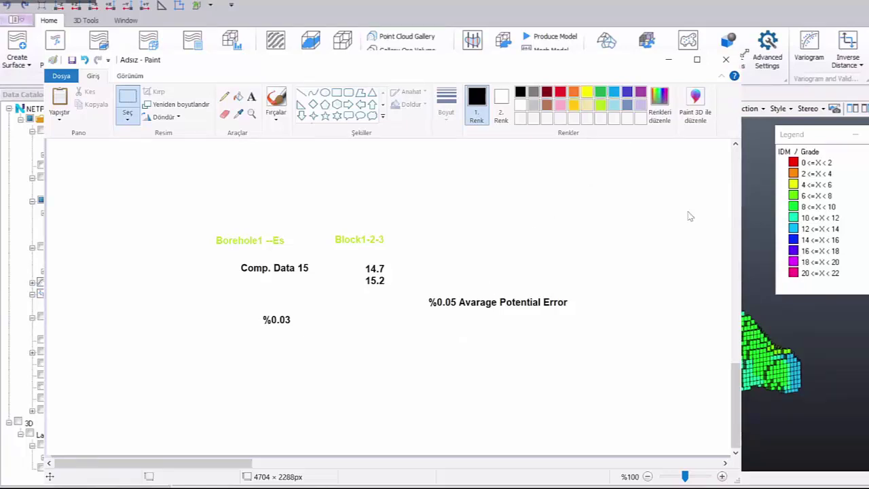
left_click(725, 60)
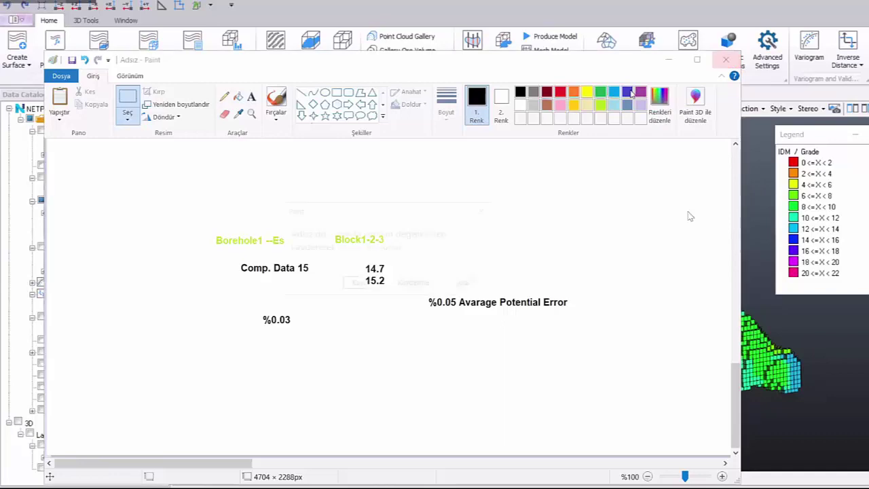
left_click(409, 285)
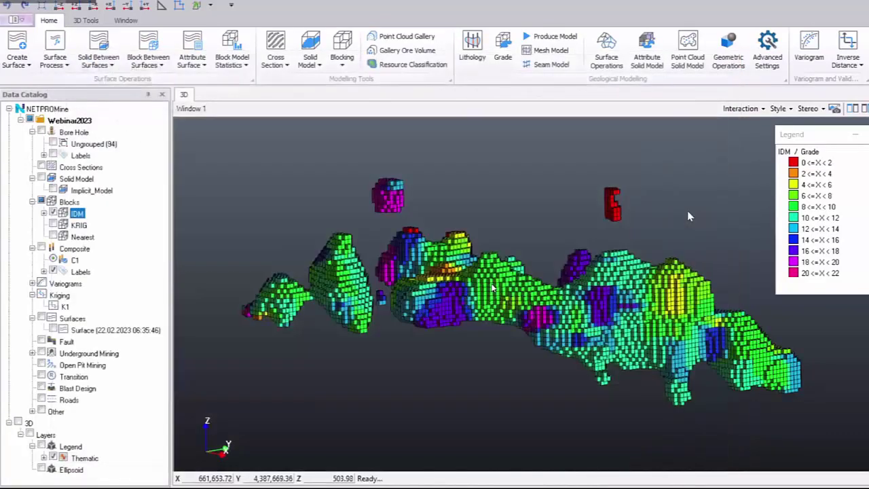
Show the Legend layer over the IDM blocks to compare their Grade colours, and hide the layer again.
scroll(492, 284, "down", 1)
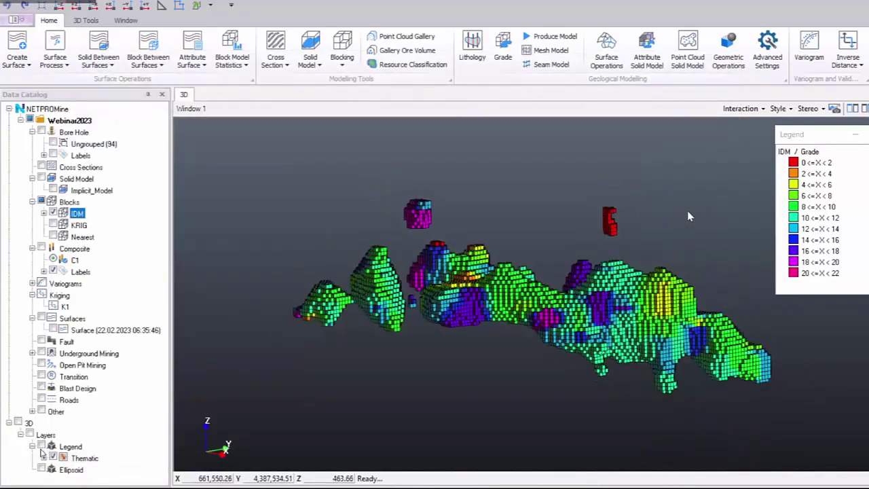
left_click(41, 446)
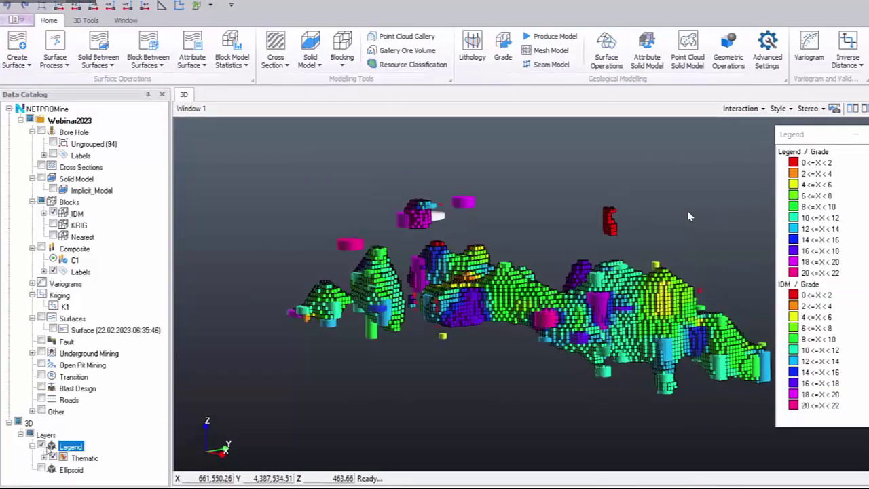
middle_click_drag(606, 342, 553, 326)
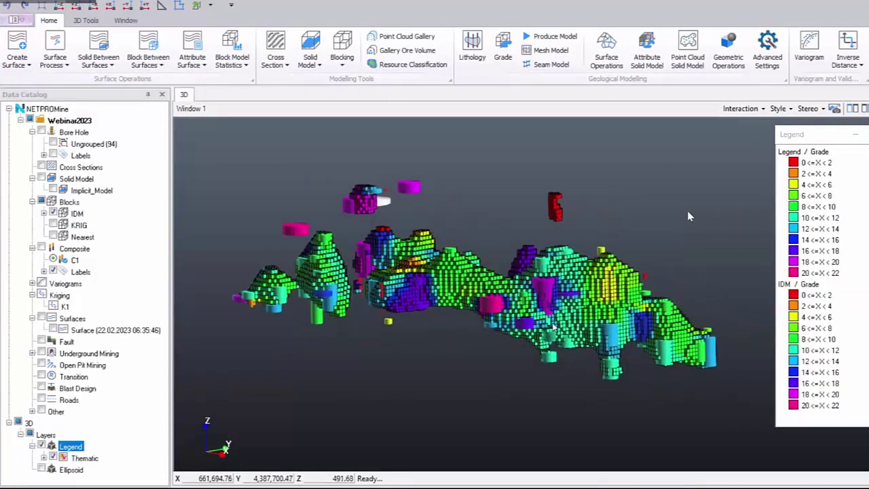
left_click_drag(597, 333, 529, 332)
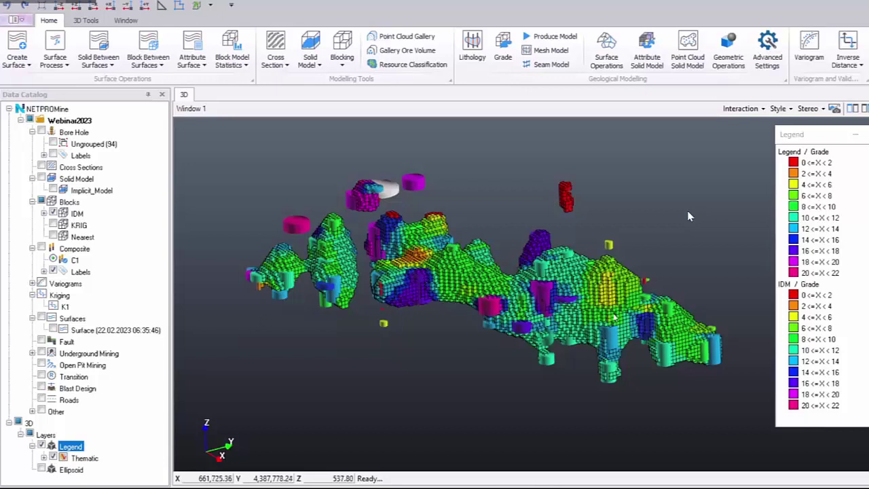
left_click(42, 445)
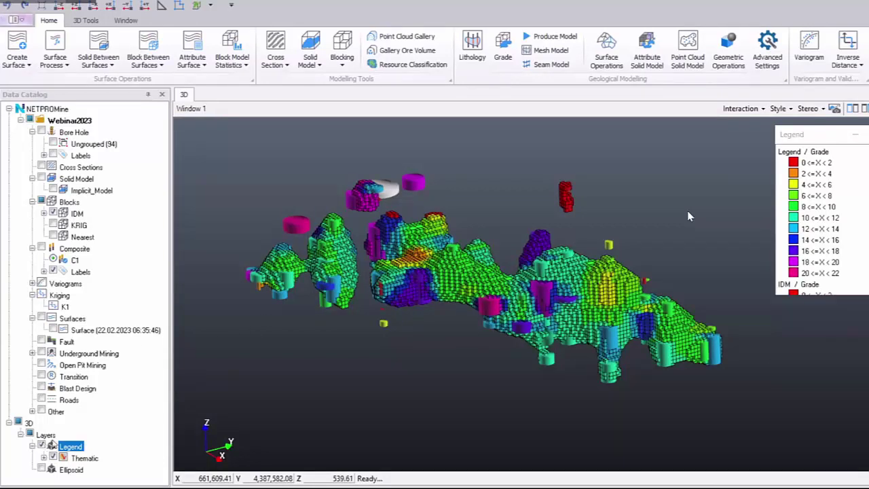
middle_click_drag(603, 312, 643, 313)
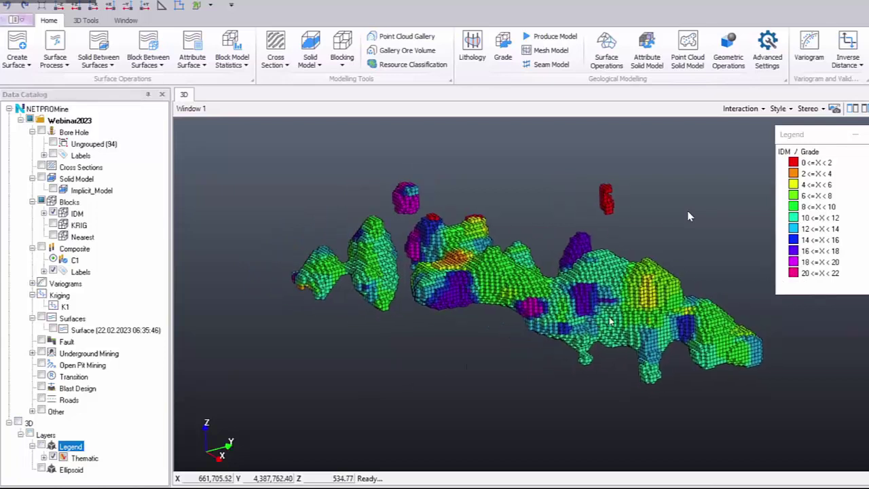
Filter the IDM block model with a condition of Grade > 15 and apply it.
left_click(118, 215)
right_click(118, 214)
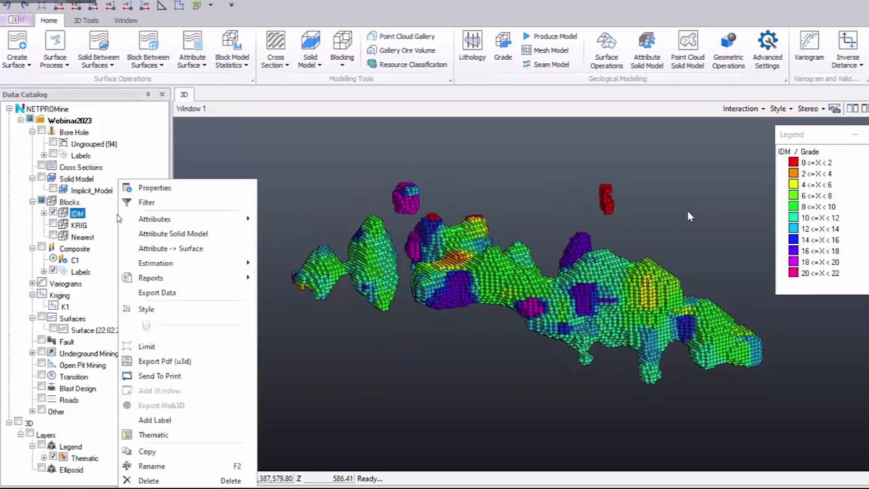
left_click(165, 203)
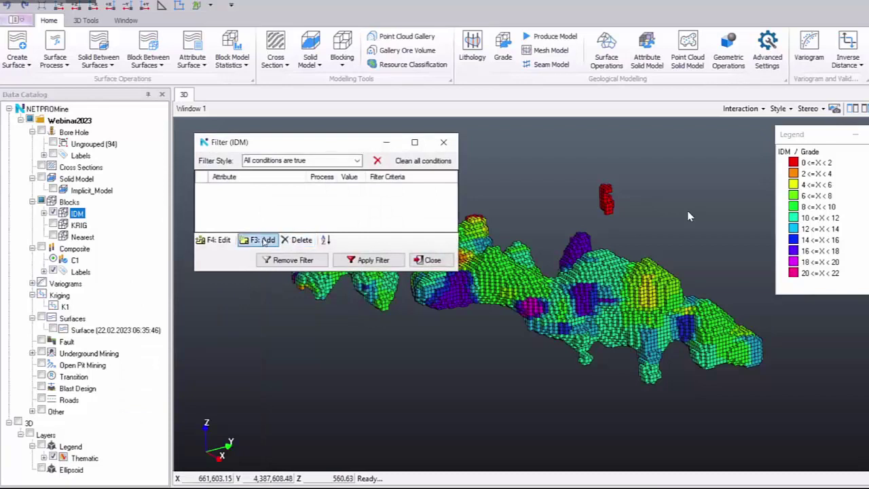
left_click(264, 240)
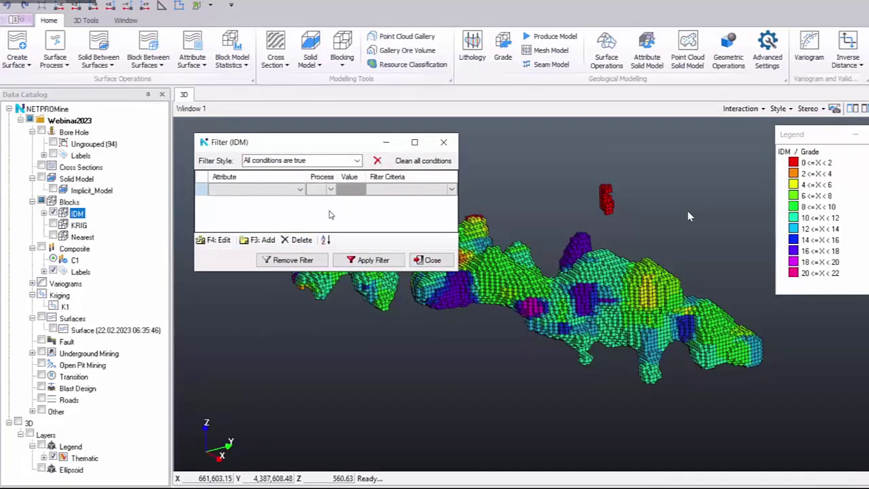
left_click(300, 190)
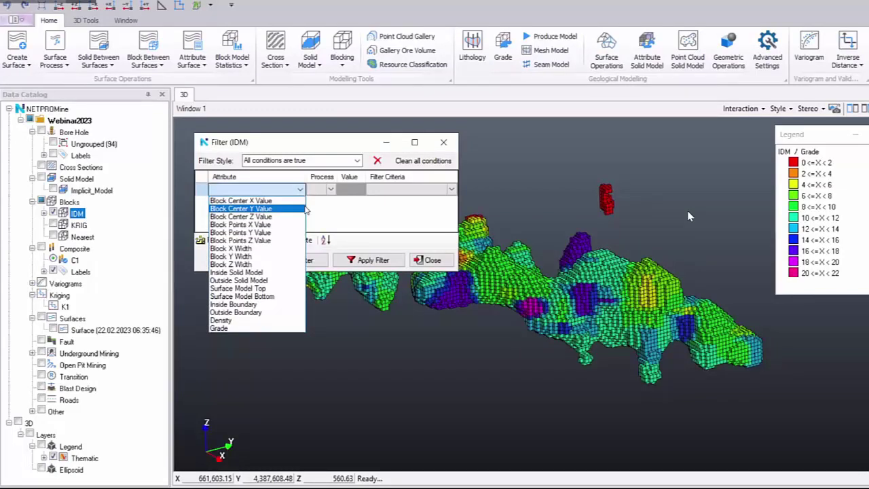
left_click(297, 328)
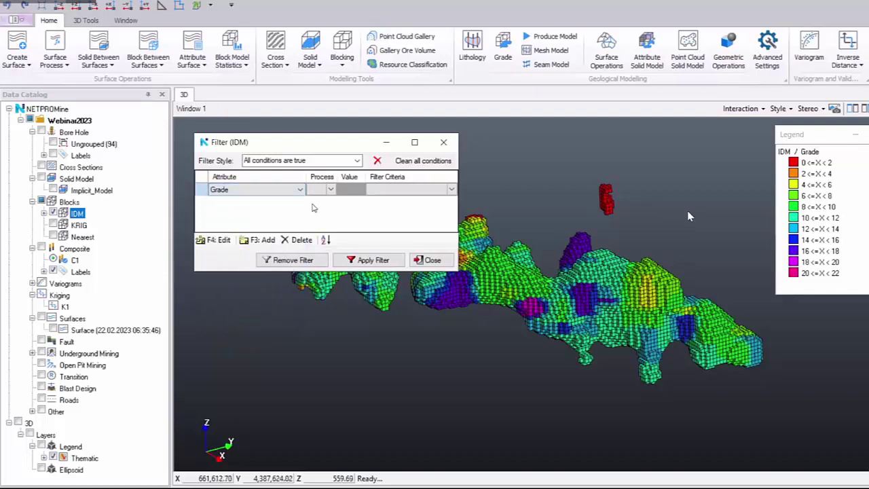
left_click(330, 191)
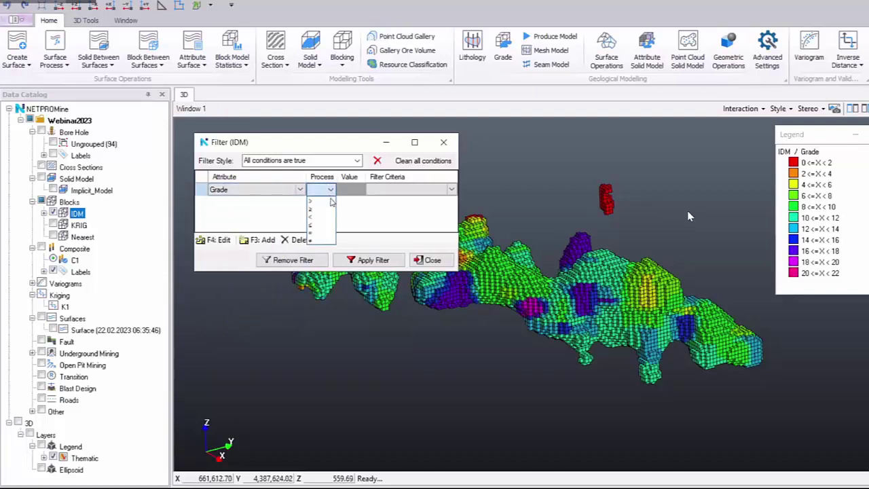
left_click(330, 201)
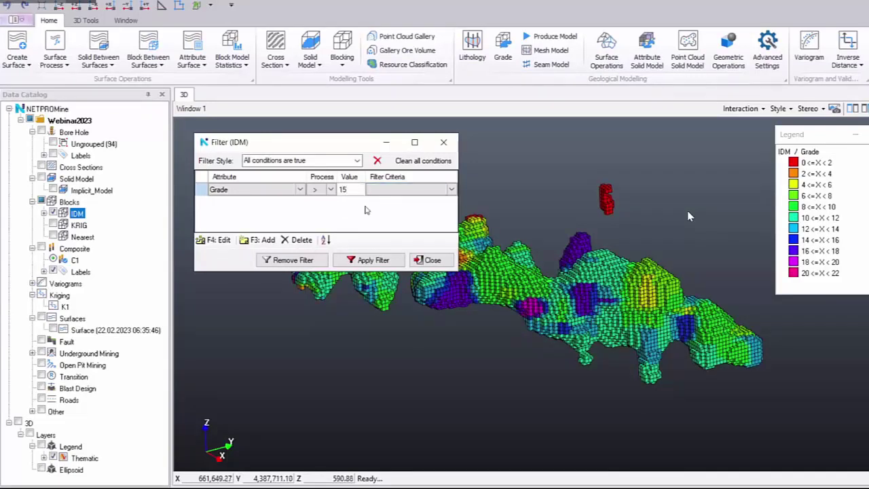
left_click(388, 259)
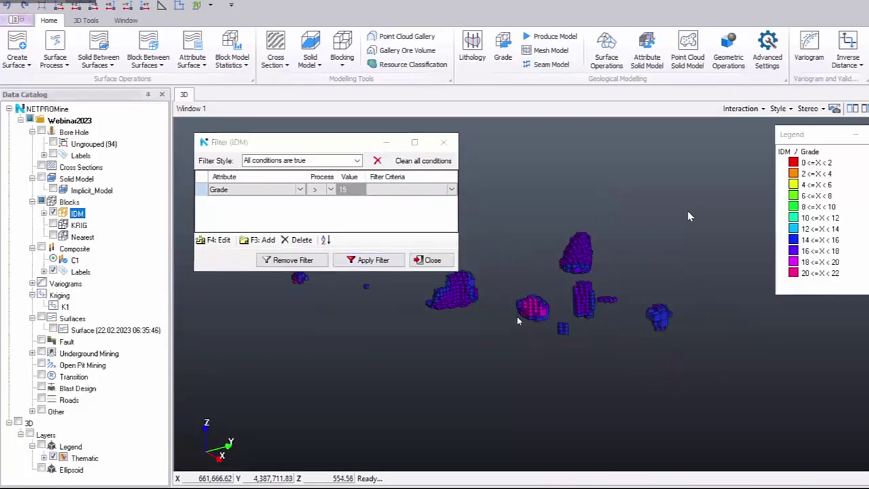
Set the IDM filter's Grade condition to > 10 and reapply the filter.
left_click_drag(678, 343, 673, 299)
double_click(359, 194)
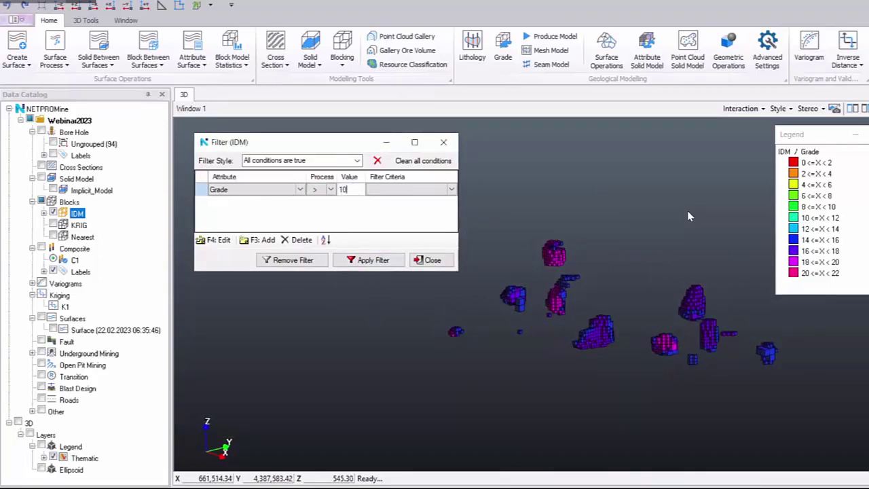
left_click(364, 263)
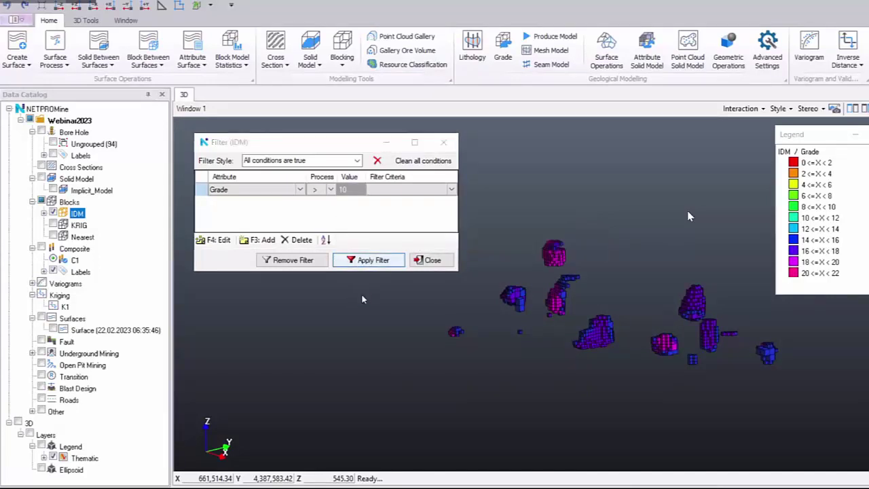
Add a second condition of Block Z Width > 435 to the IDM filter and apply it.
left_click_drag(588, 325, 287, 246)
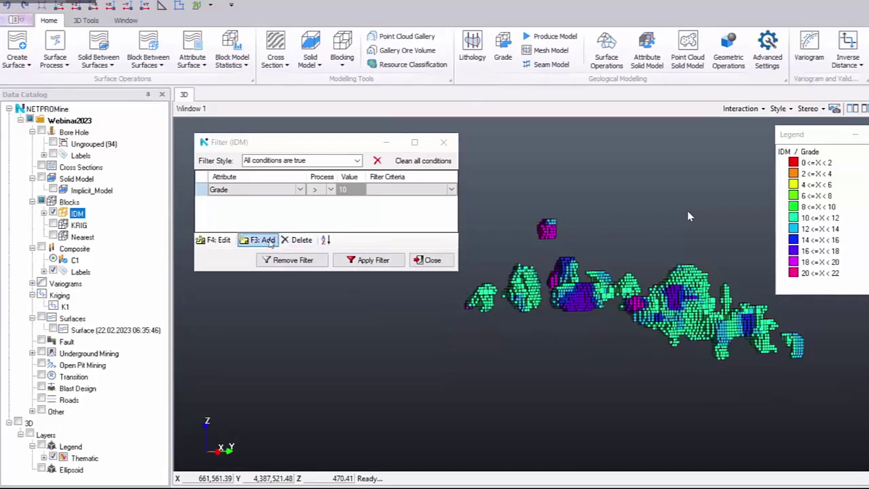
left_click(261, 239)
left_click(284, 203)
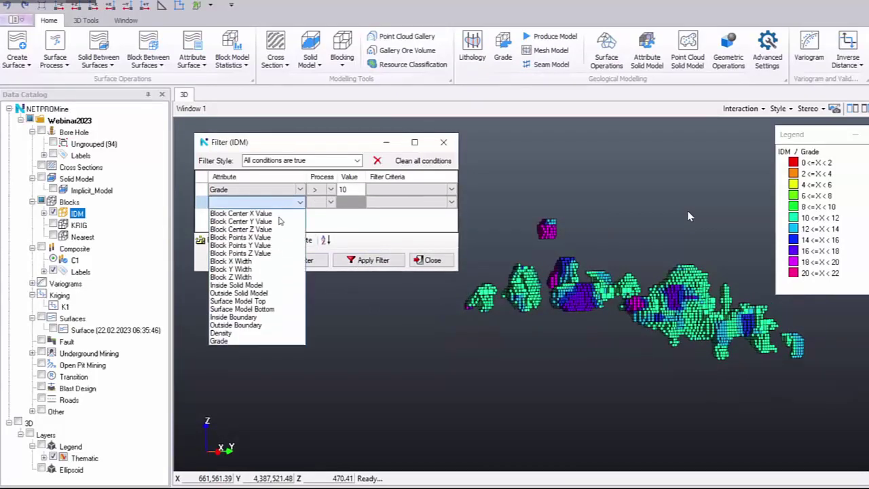
left_click(288, 277)
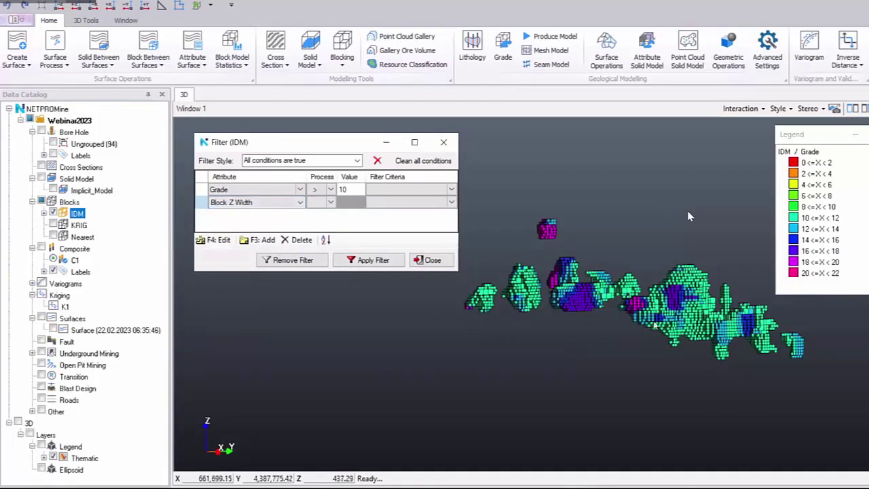
left_click(387, 202)
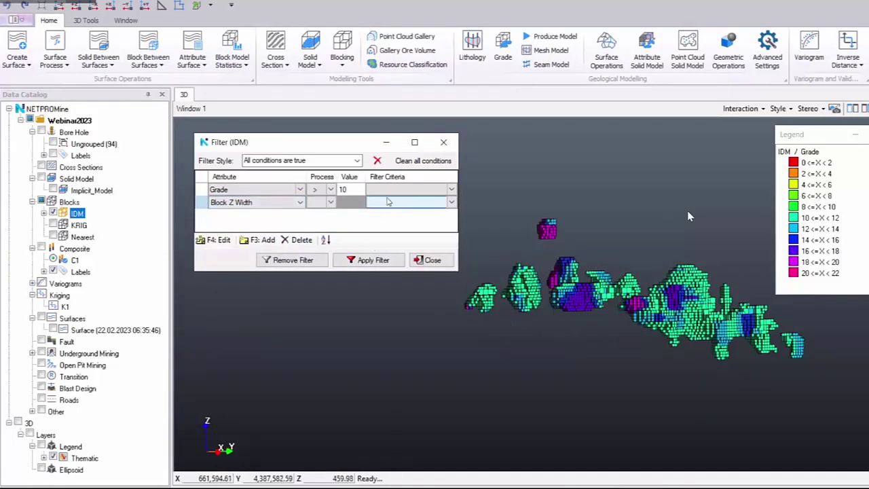
left_click(330, 201)
left_click(330, 216)
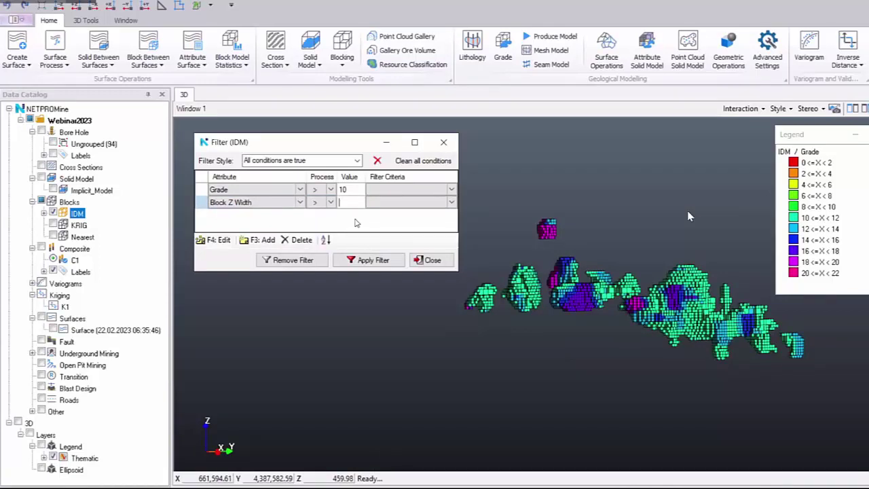
left_click(381, 261)
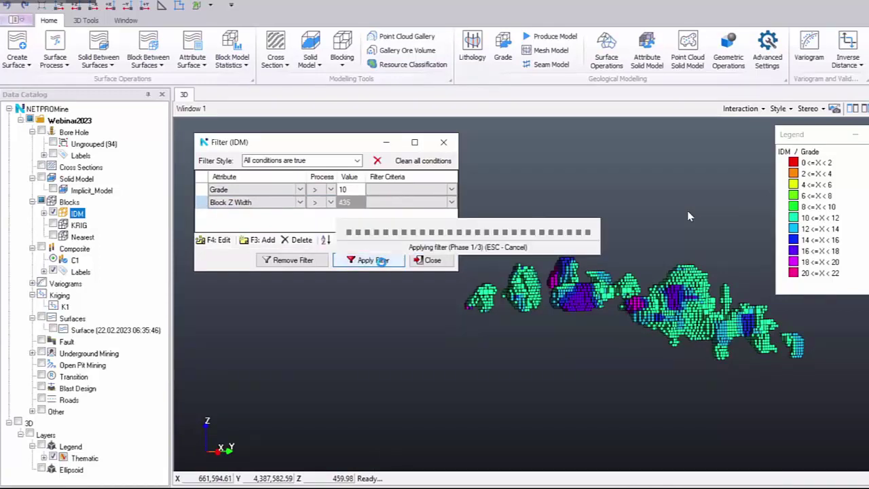
left_click(453, 254)
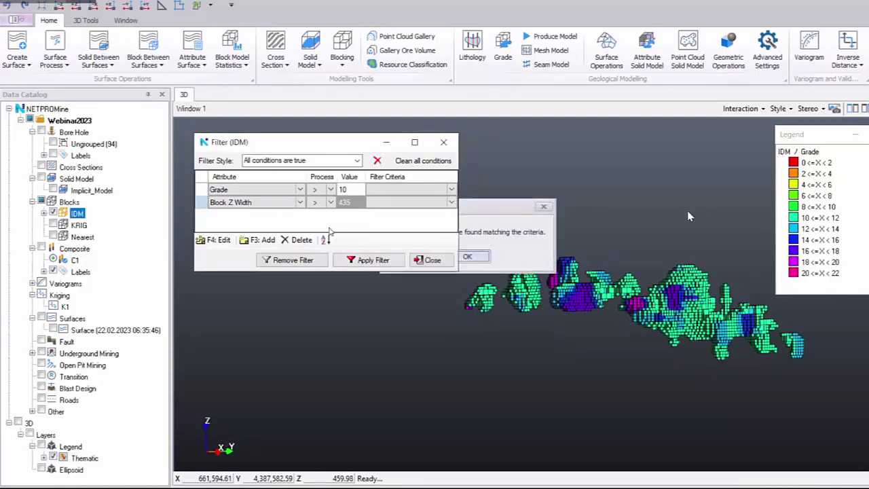
Switch the second filter condition's attribute to Block Points Z Value and reapply the IDM filter.
left_click(297, 203)
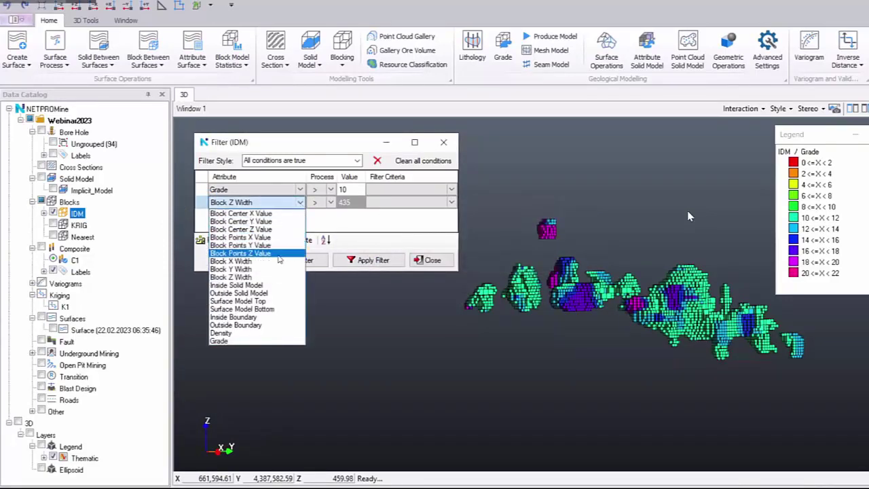
left_click(279, 254)
left_click(373, 260)
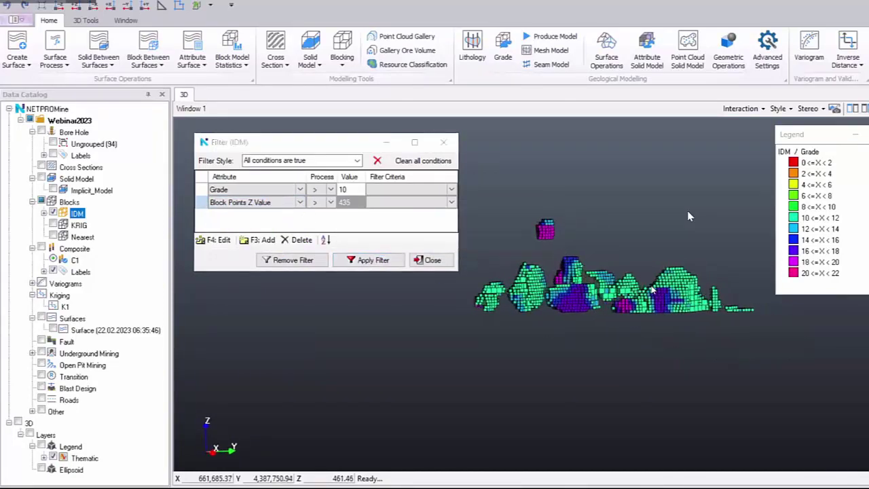
Add a third condition of Block Points Z Value < 450, apply the IDM filter, and inspect the remaining block slice.
left_click(265, 240)
left_click(291, 214)
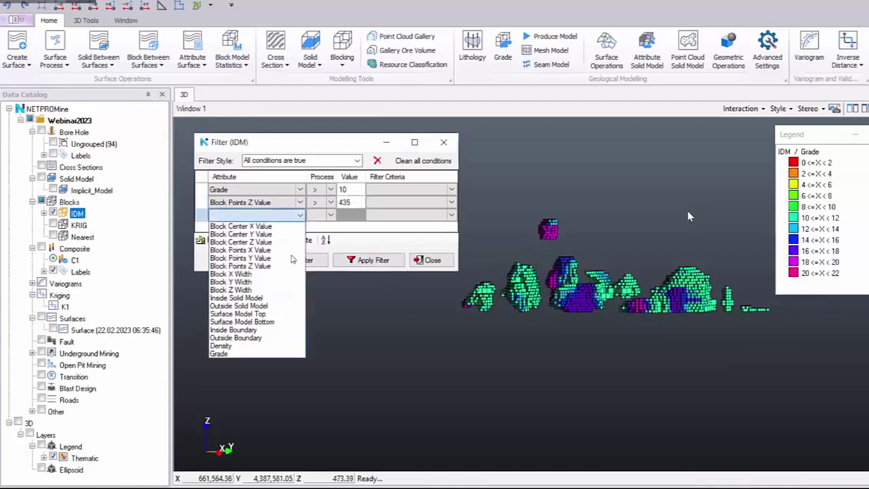
left_click(291, 265)
left_click(331, 214)
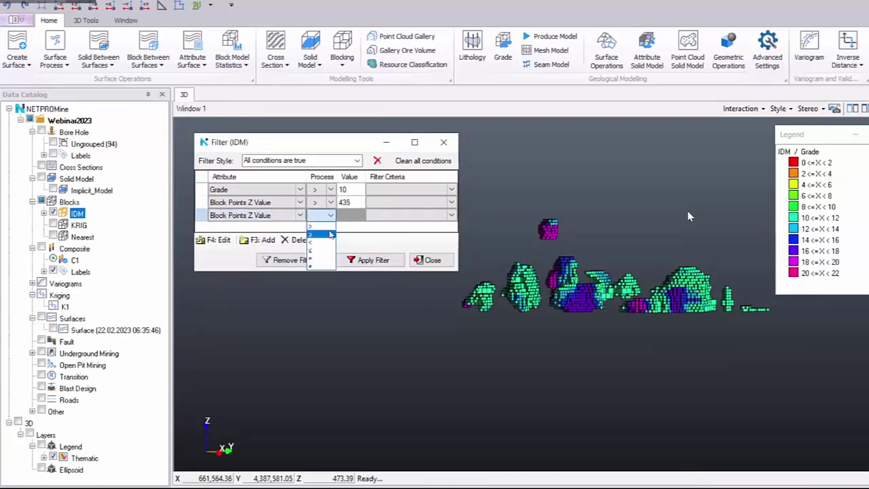
left_click(323, 241)
left_click(343, 215)
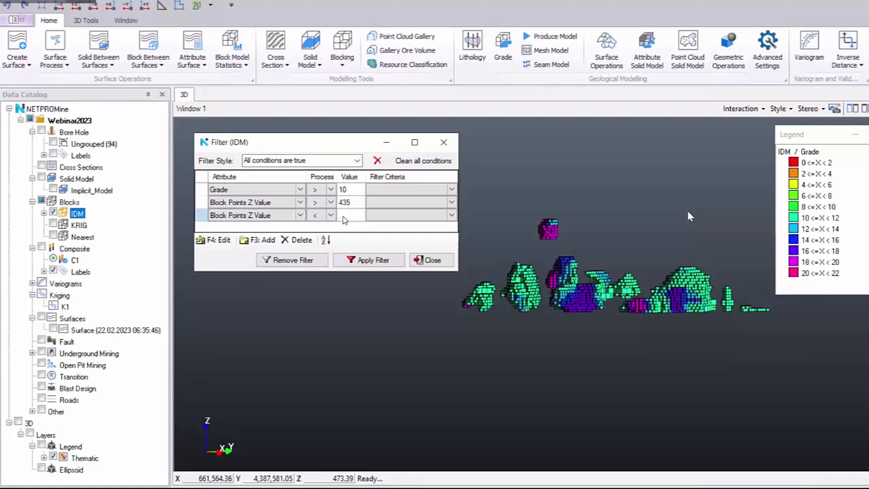
left_click(374, 259)
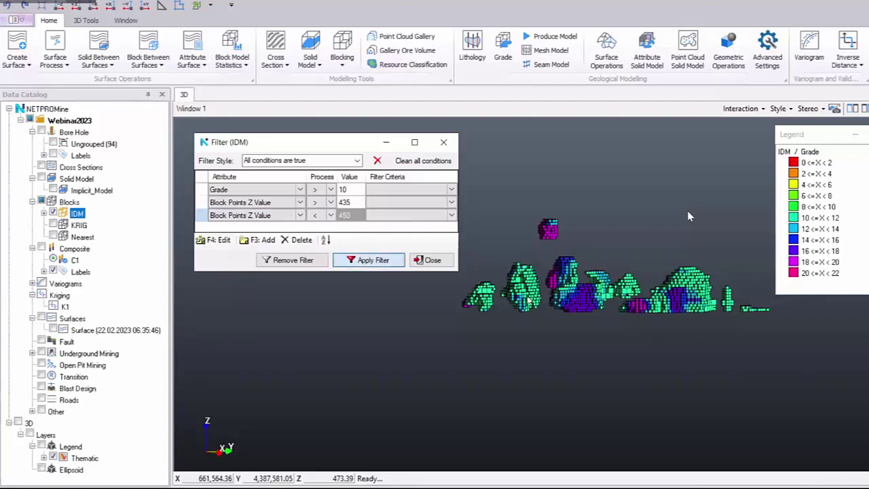
left_click(522, 283)
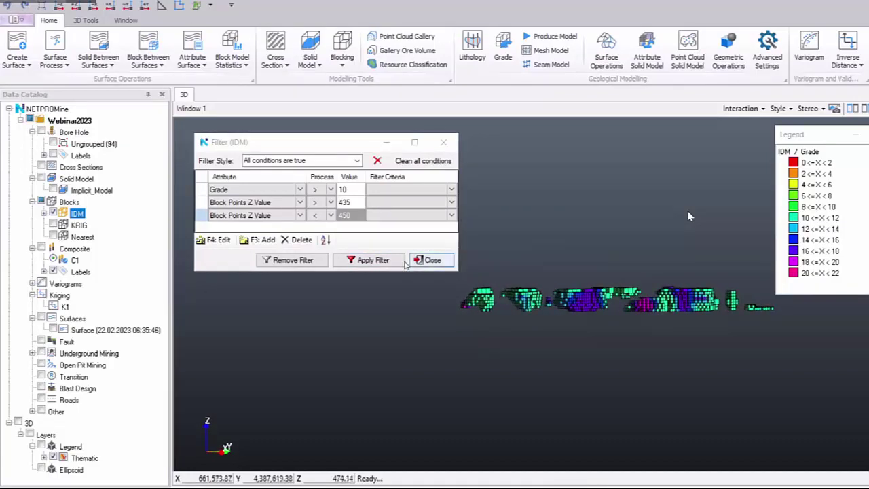
left_click(349, 202)
left_click(350, 215)
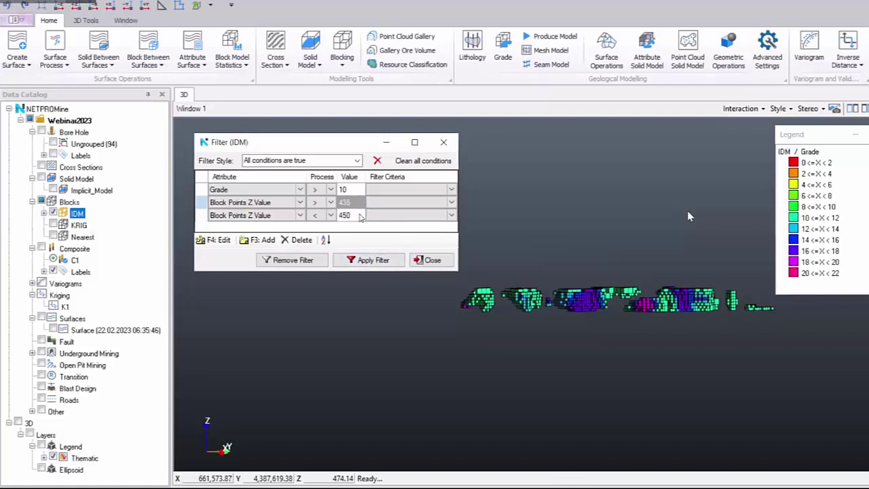
left_click_drag(599, 304, 536, 340)
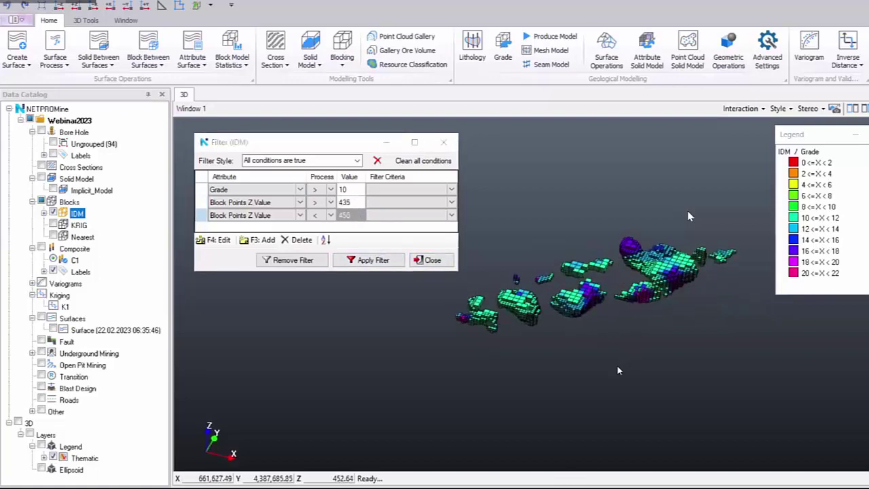
Generate a block report for the filtered IDM blocks on the Grade attribute, entering a fixed density.
right_click(100, 214)
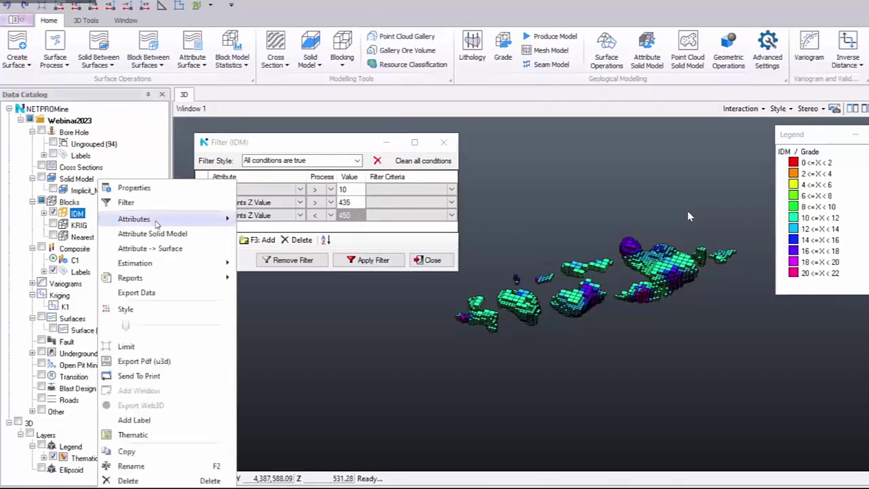
mouse_move(164, 285)
left_click(266, 279)
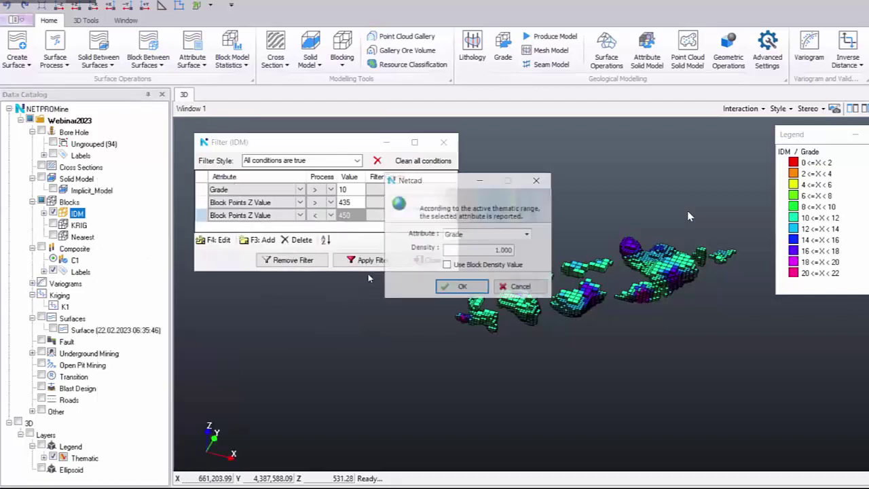
left_click(498, 250)
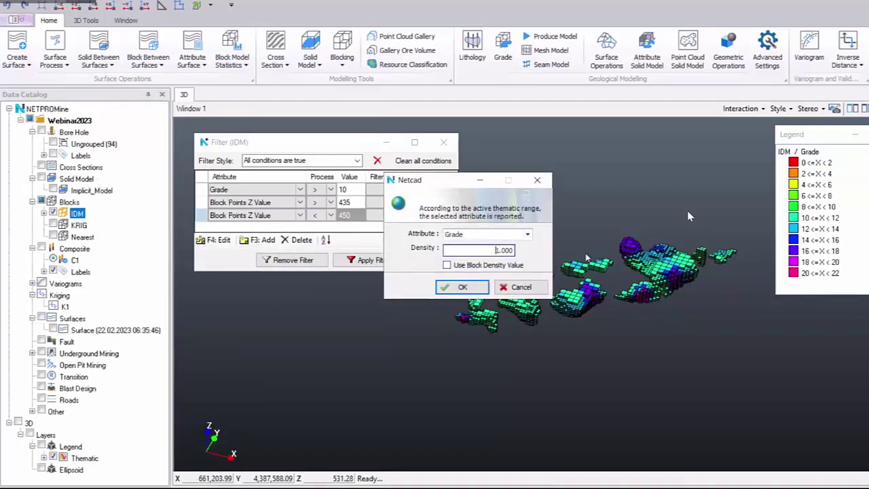
key("Return")
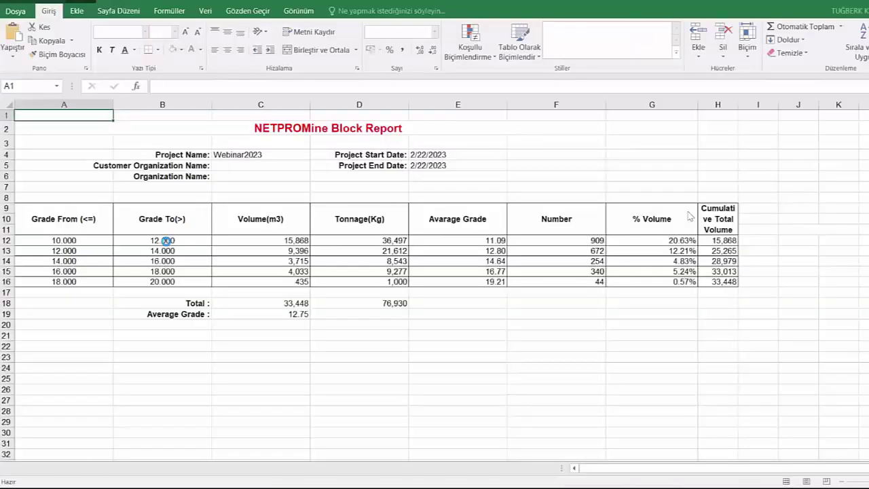
Examine the volumes per grade range and the total volume in the Excel block report, and close it without saving.
left_click_drag(268, 240, 270, 281)
left_click(253, 305)
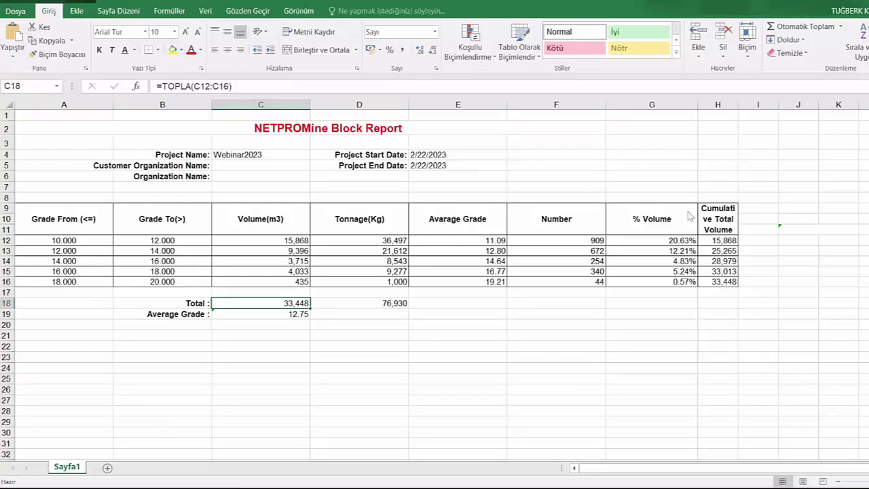
key("super+Down")
left_click(526, 38)
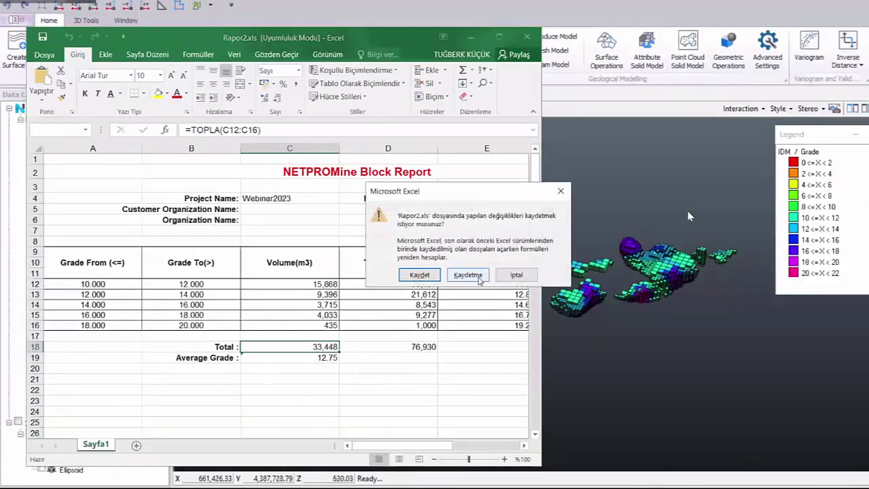
left_click(468, 274)
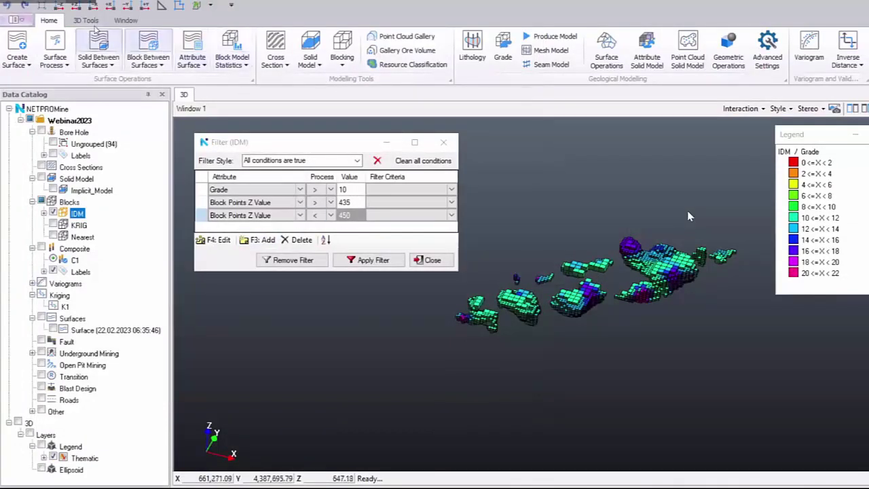
Start the Area drawing command on a new layer named Area11.
scroll(338, 305, "up", 1)
right_click(337, 305)
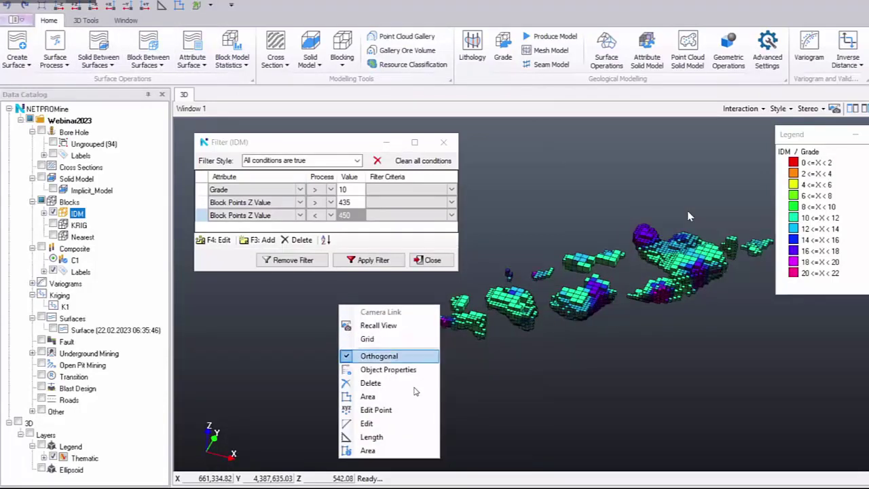
left_click(405, 396)
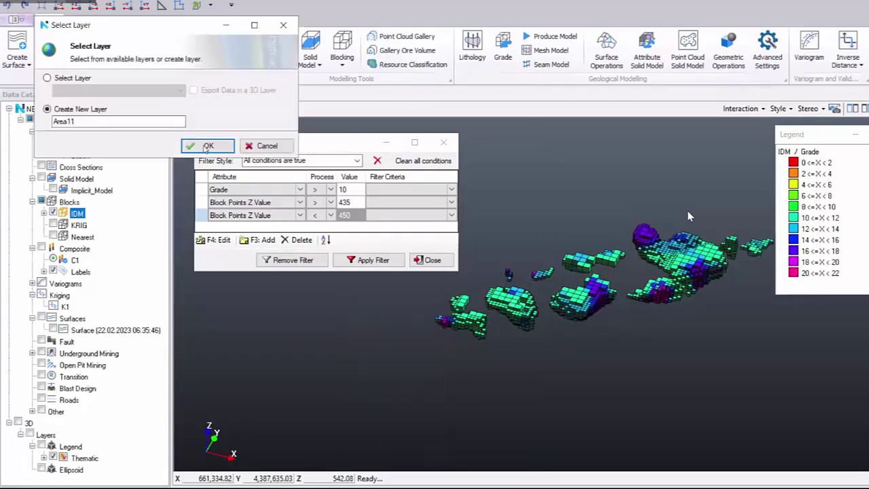
left_click(208, 145)
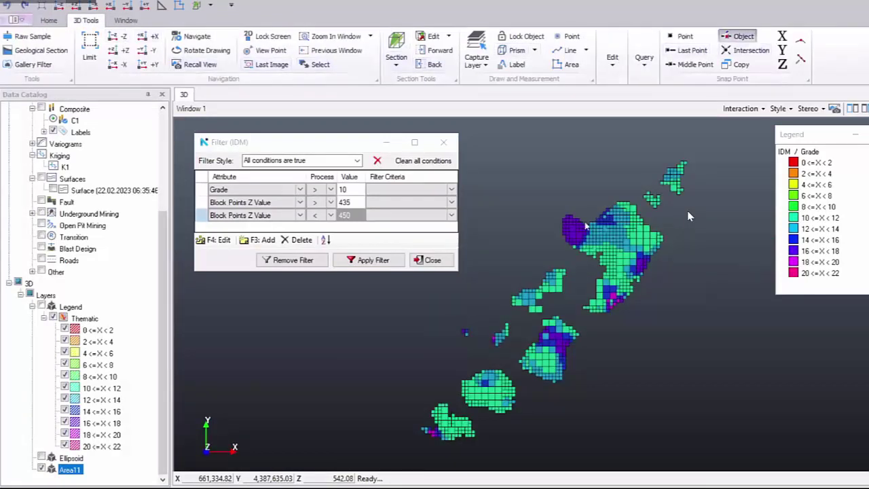
Outline the north-eastern cluster of filtered blocks with area vertices in plan view.
left_click(548, 238)
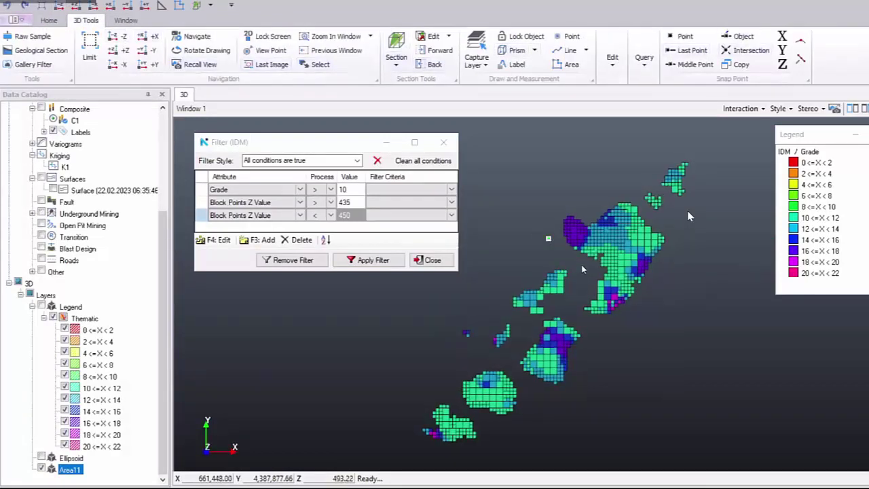
left_click(589, 268)
left_click(572, 307)
left_click(635, 325)
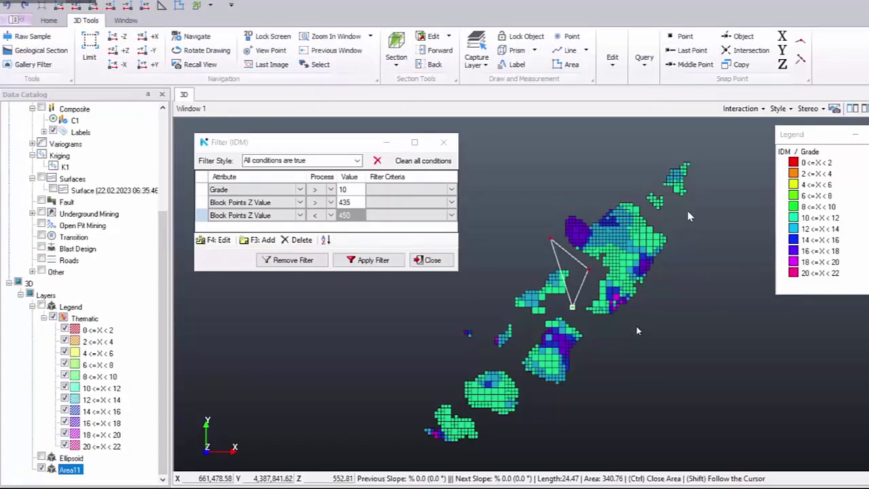
left_click(714, 198)
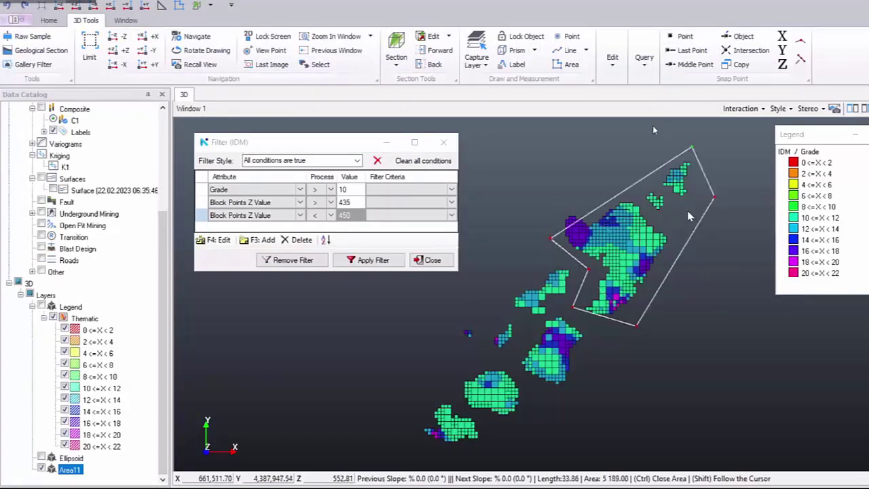
Reposition the area's vertices and add one at its north-east corner to enclose the whole cluster, and finish the boundary.
left_click(614, 129)
left_click_drag(598, 139, 590, 143)
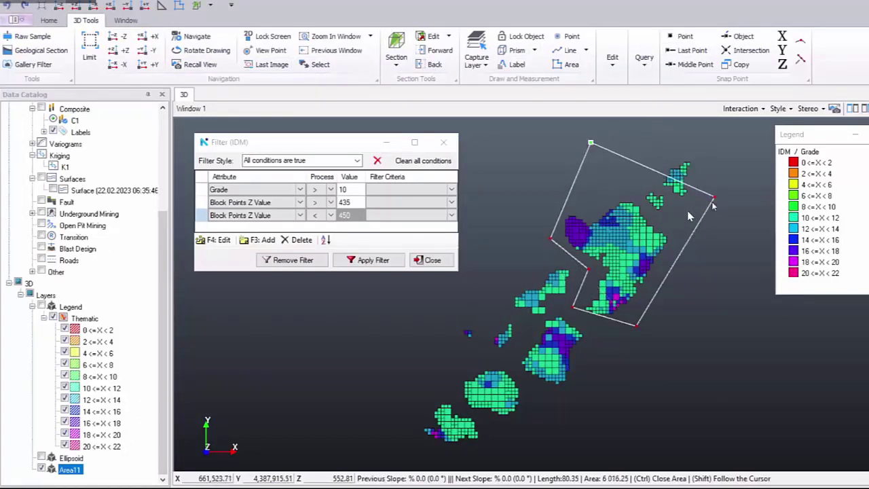
left_click_drag(714, 199, 710, 158)
left_click(708, 154)
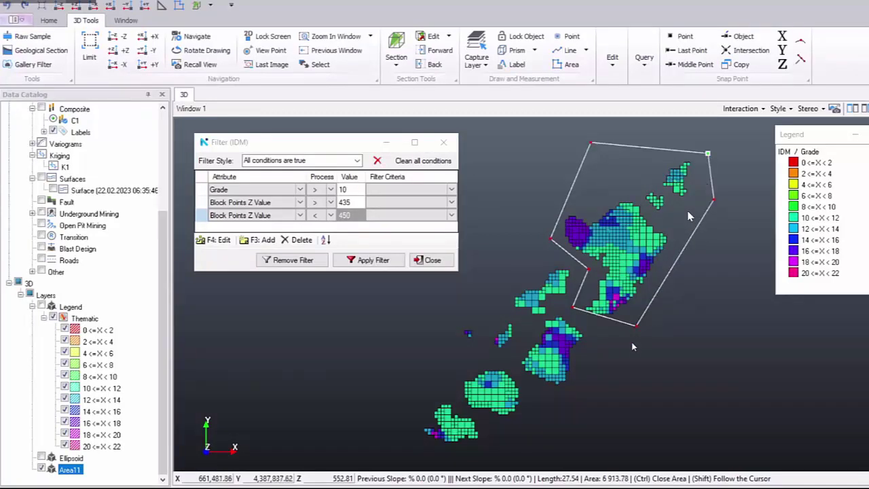
left_click_drag(636, 325, 632, 342)
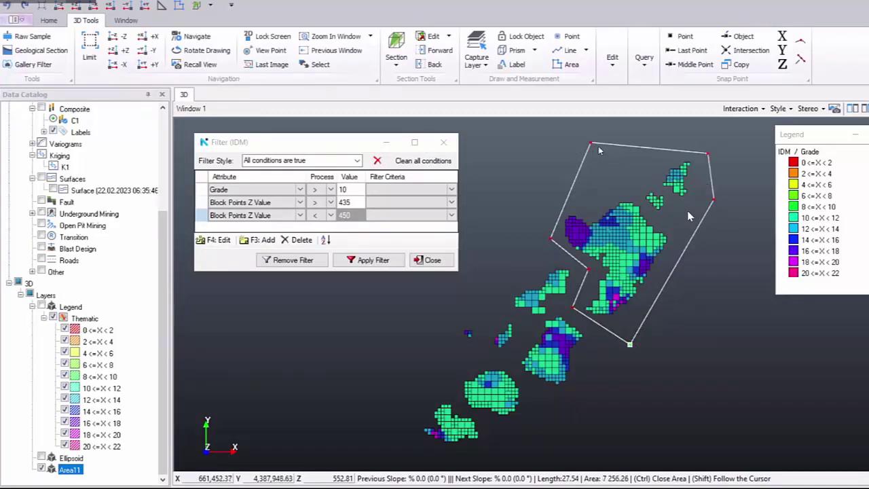
left_click_drag(592, 144, 606, 149)
right_click(541, 268)
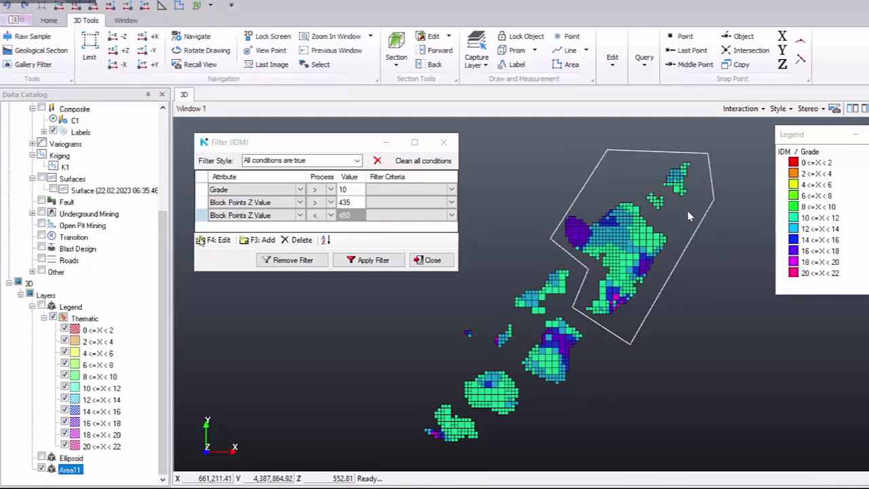
Add an Inside Boundary condition using All Points of the Block to the IDM filter, and apply it with the Area11 boundary.
left_click(258, 239)
left_click(287, 216)
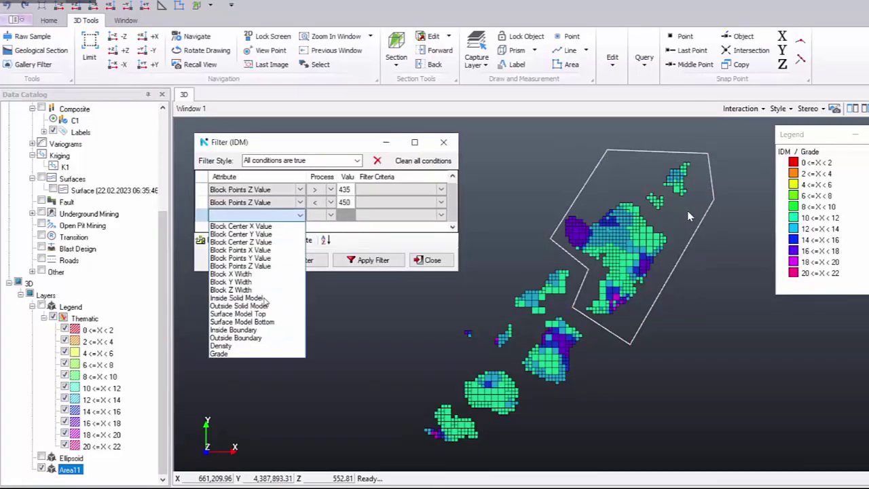
left_click(265, 330)
left_click(409, 215)
left_click(410, 215)
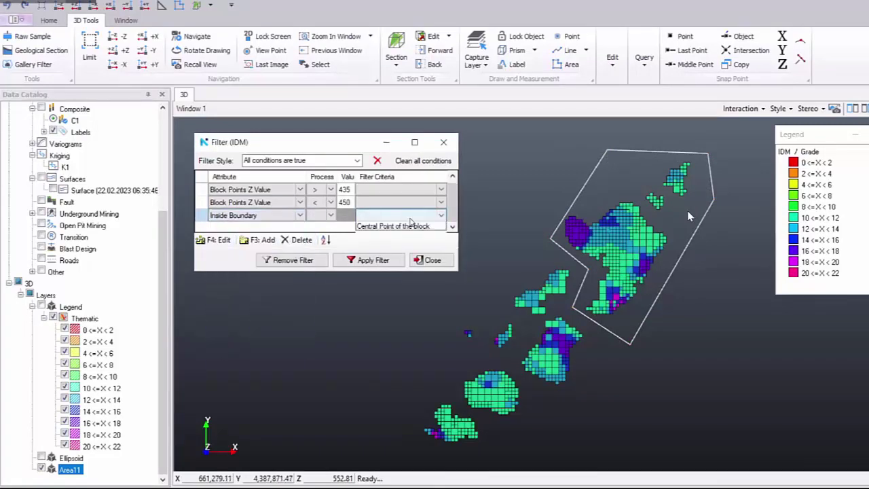
left_click(410, 234)
left_click(370, 260)
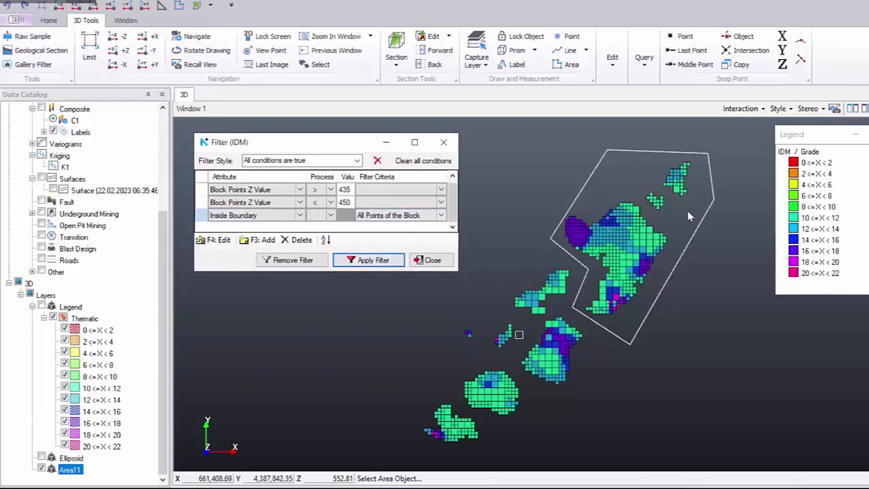
left_click(688, 216)
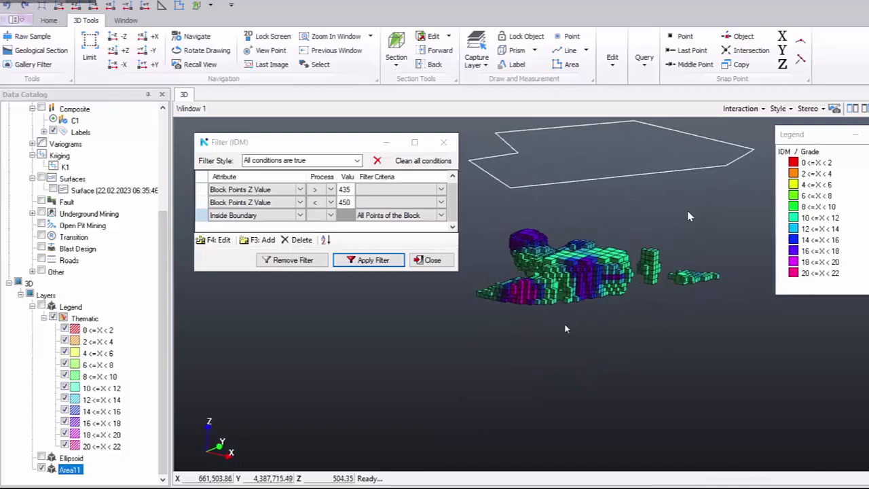
Generate the block report of the filtered IDM model for the Grade attribute.
scroll(20, 253, "up", 4)
right_click(114, 216)
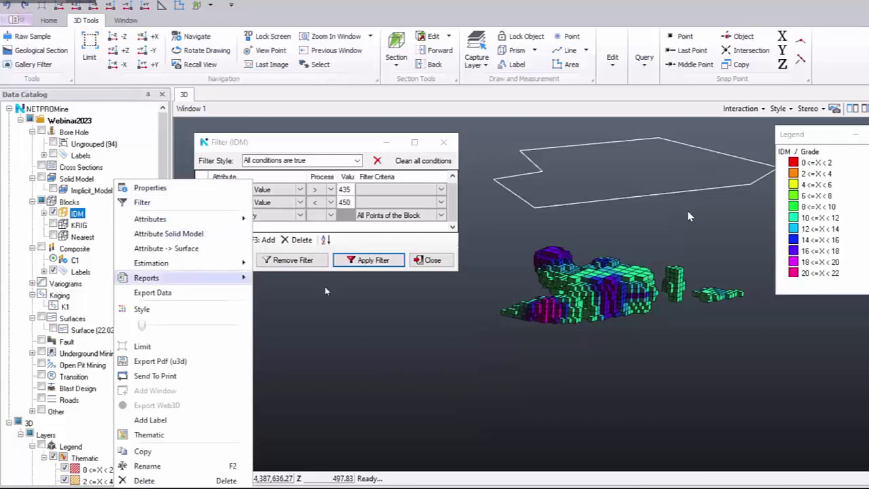
mouse_move(184, 275)
left_click(356, 279)
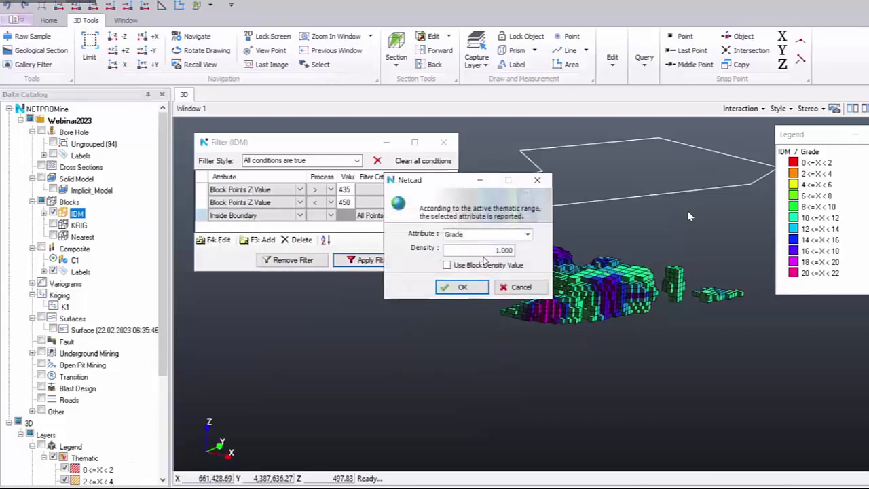
key("Return")
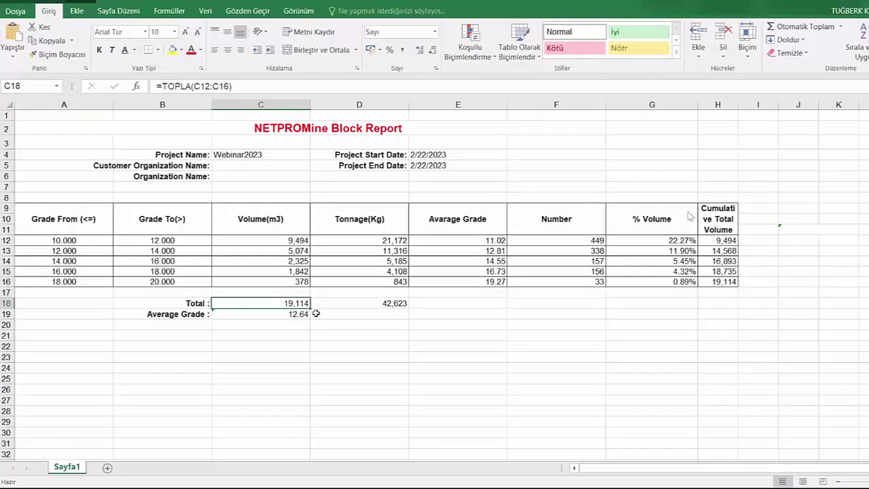
Review the volume, tonnage and average grade in the Excel block report, and close it without saving.
key("super+Down")
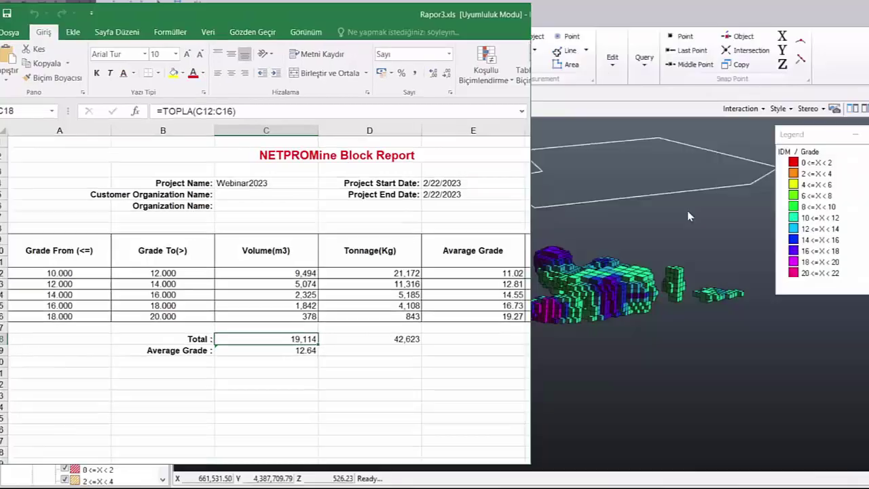
key("alt+F4")
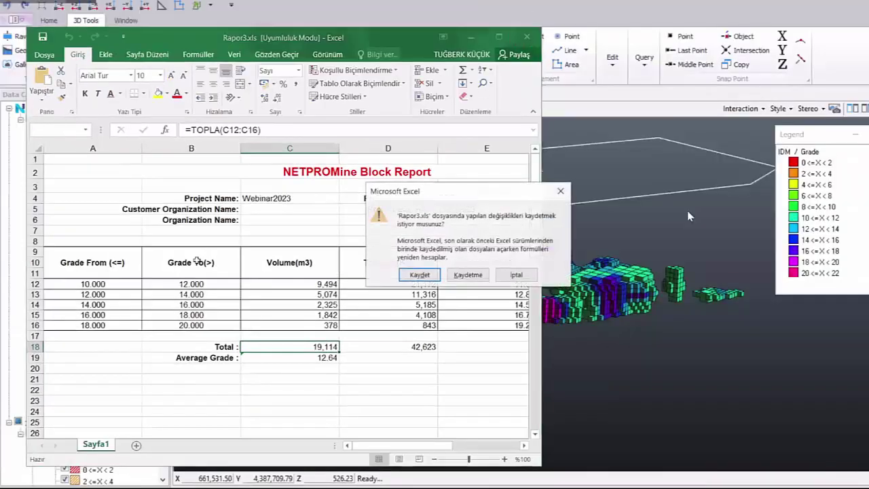
left_click(462, 279)
Copy the filtered IDM block model and rename the copy IDM_Filtered.
scroll(91, 401, "down", 5)
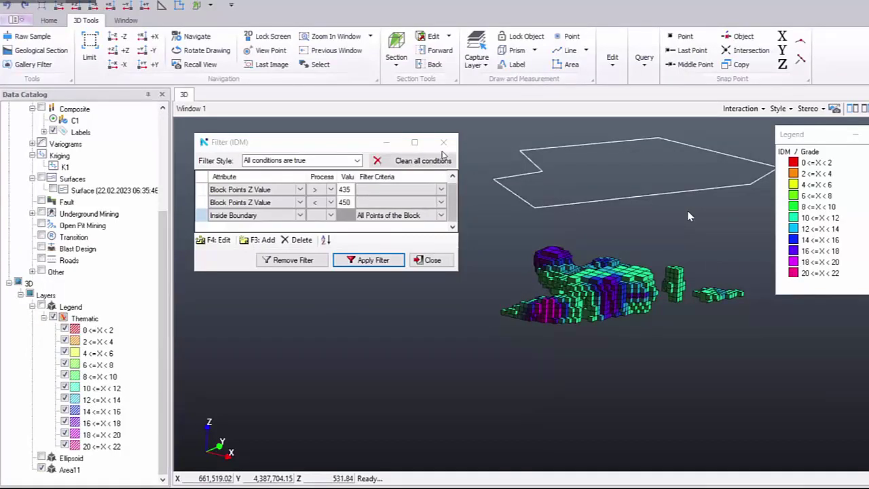
scroll(133, 225, "up", 4)
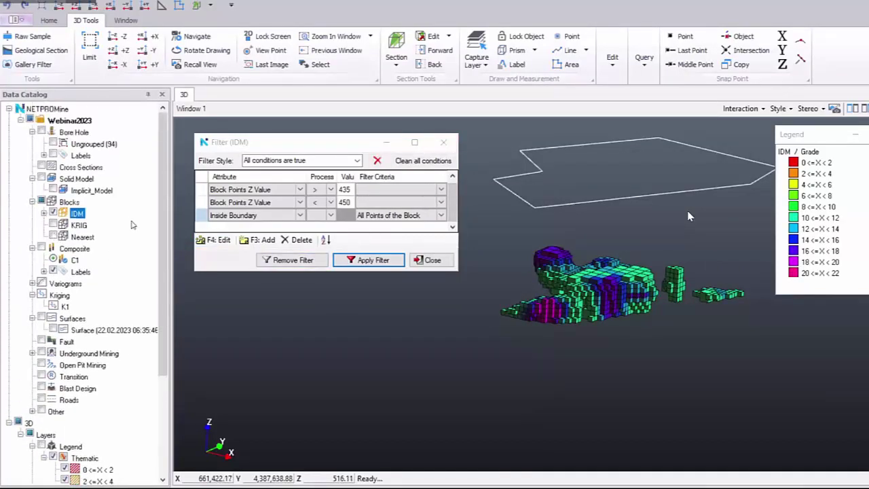
right_click(95, 213)
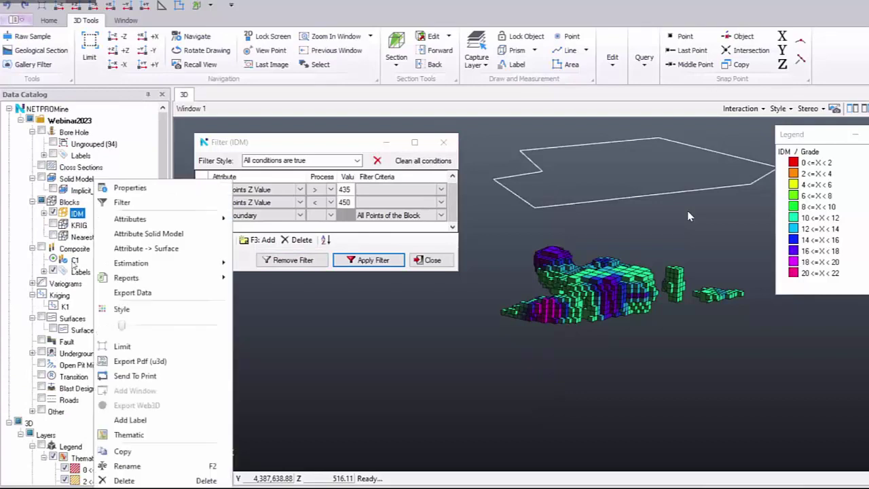
left_click(122, 451)
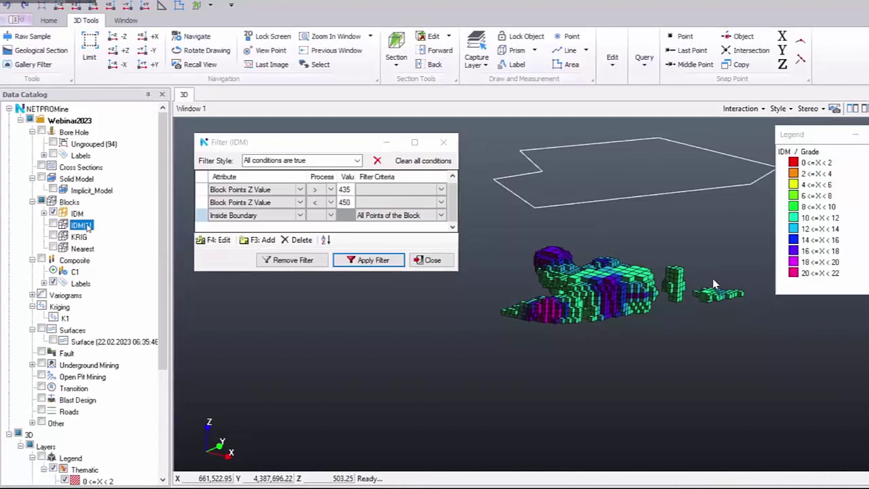
right_click(88, 227)
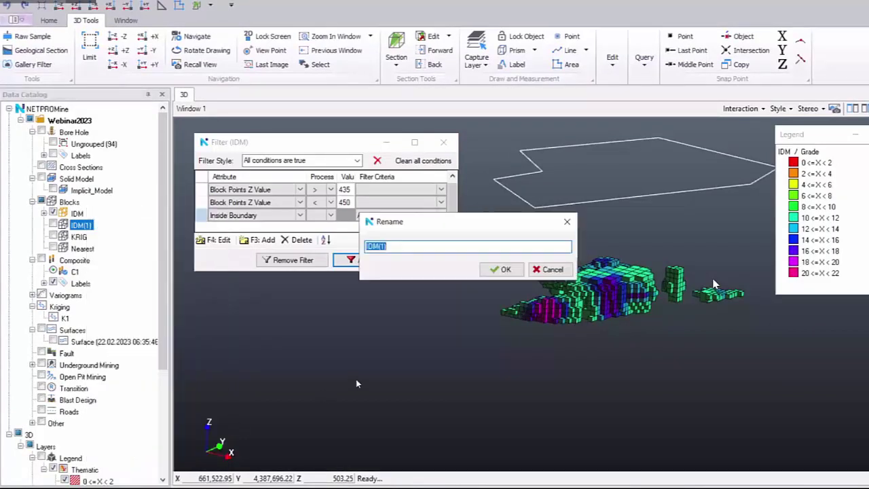
key("End")
left_click(502, 269)
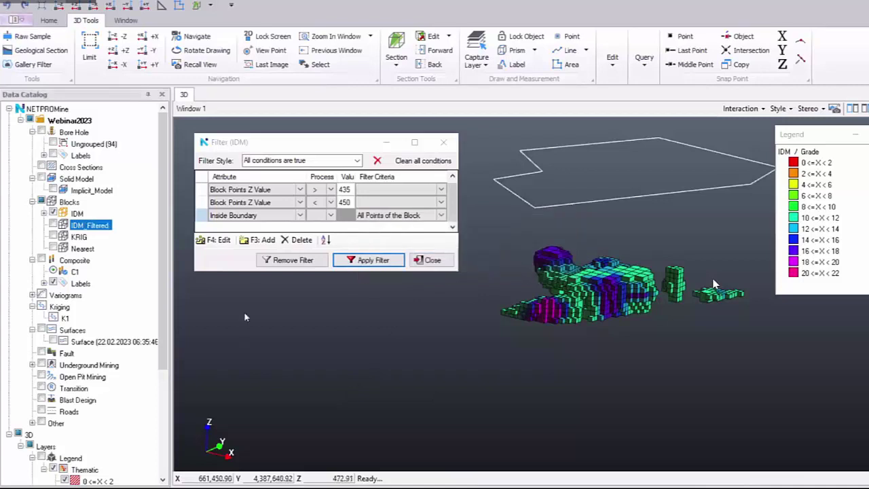
Remove the filter from the IDM block model, close the filter settings, and hide the Area11 layer.
left_click(288, 260)
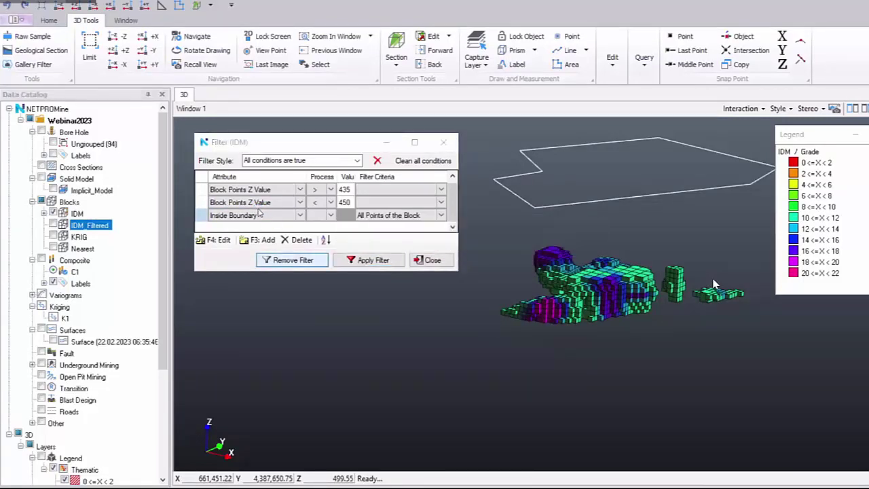
left_click(442, 142)
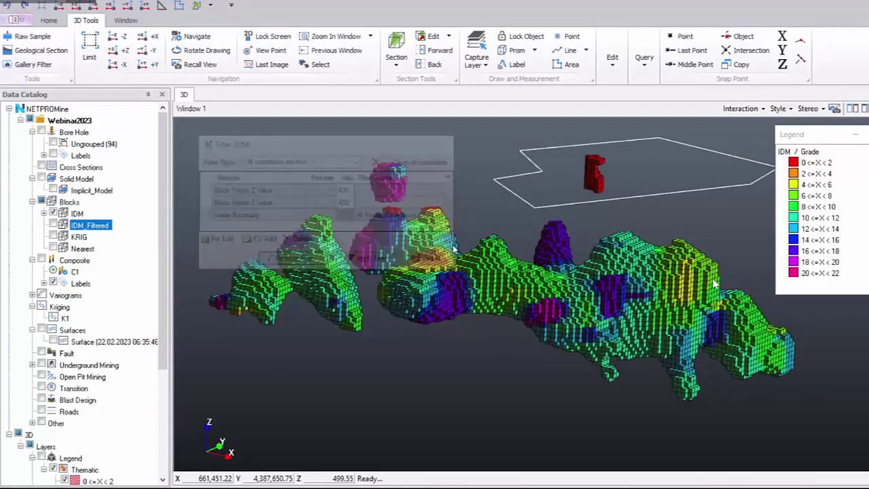
scroll(85, 427, "down", 2)
scroll(85, 426, "down", 4)
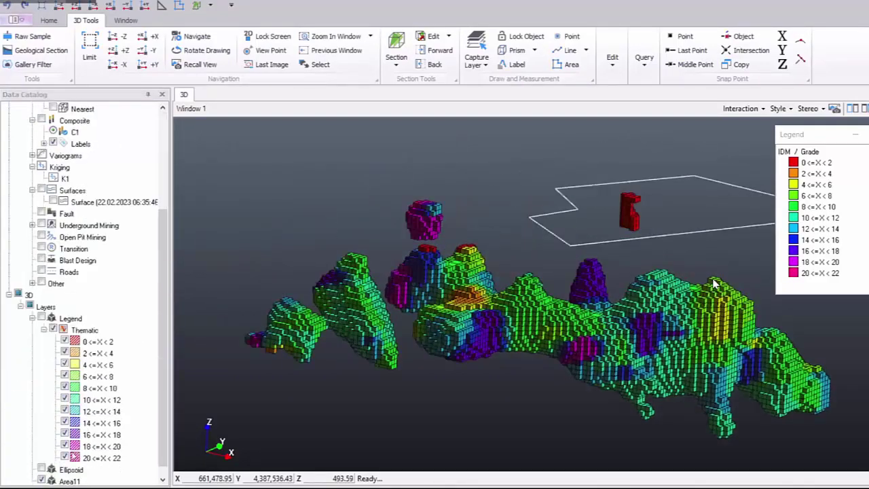
left_click(70, 469)
middle_click_drag(632, 356, 625, 346)
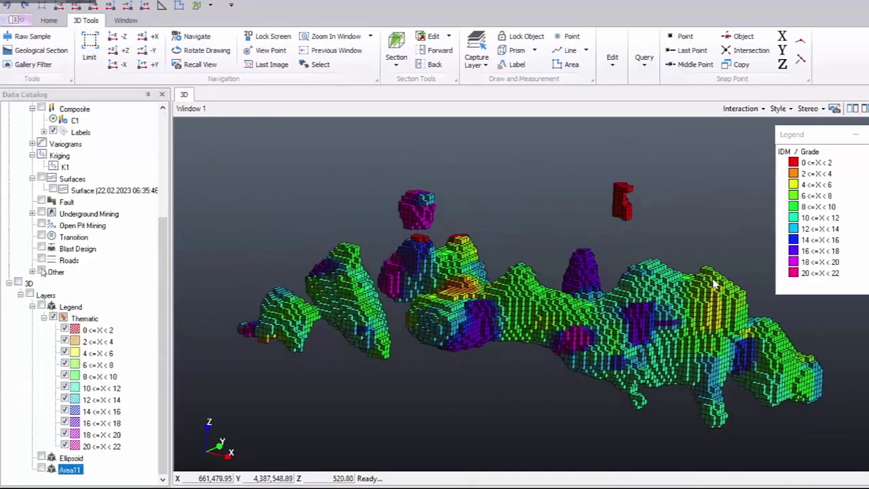
Display the IDM_Filtered block model instead of IDM and inspect its blocks up close.
scroll(58, 204, "up", 4)
left_click(55, 201)
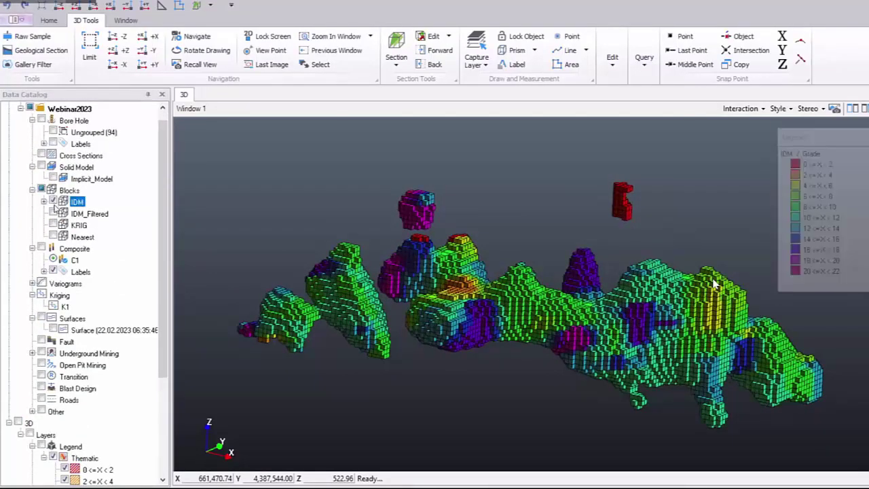
left_click(53, 212)
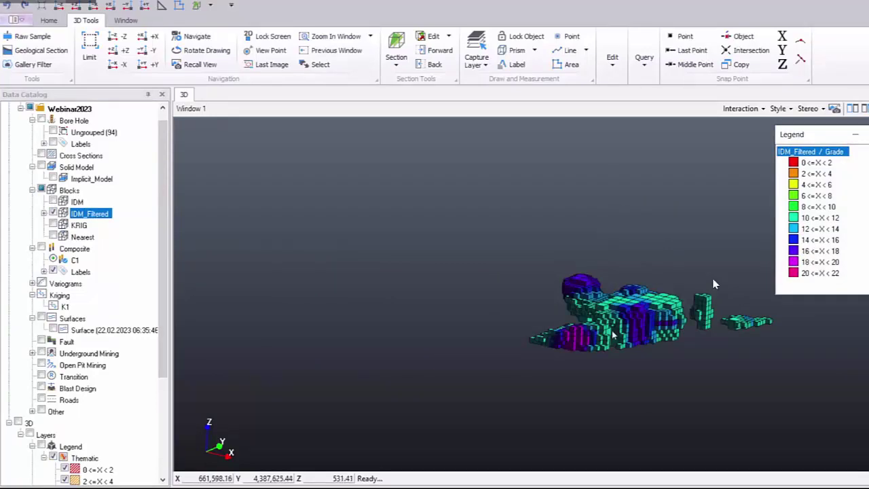
middle_click_drag(635, 336, 528, 306)
scroll(524, 308, "up", 2)
left_click_drag(525, 308, 545, 321)
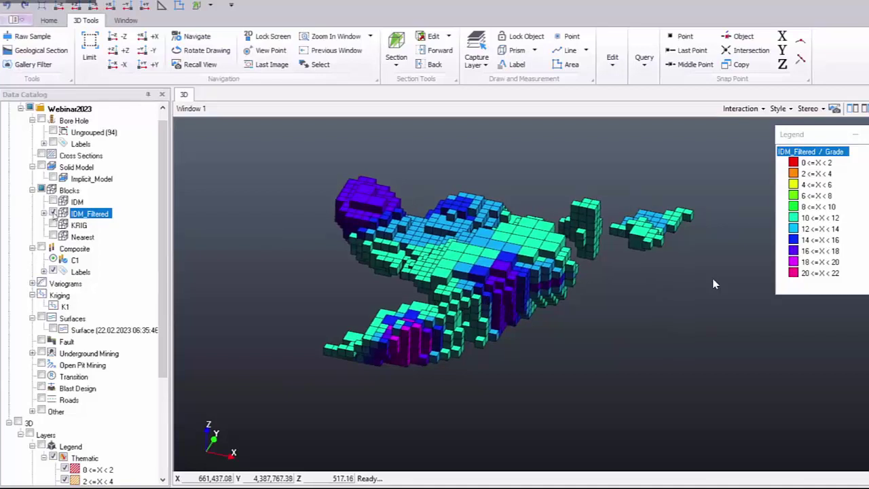
Hide IDM_Filtered and display the complete IDM block model again to compare the two.
left_click(53, 213)
left_click(53, 201)
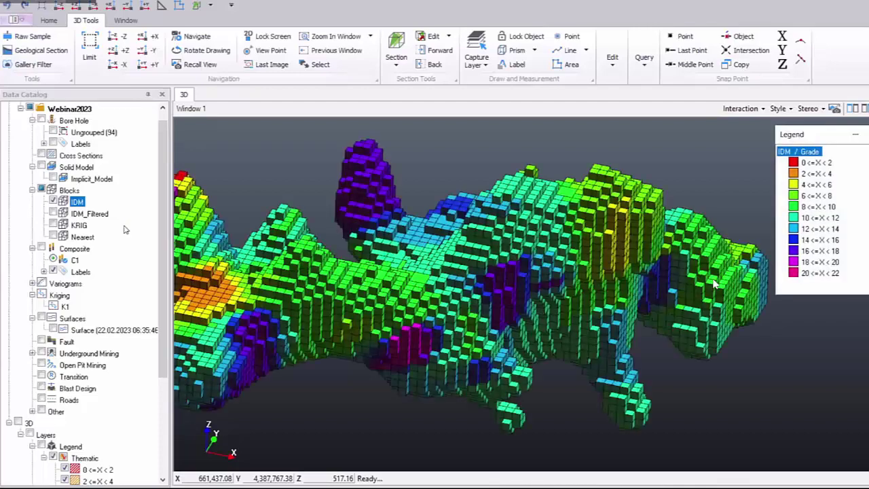
scroll(536, 319, "down", 3)
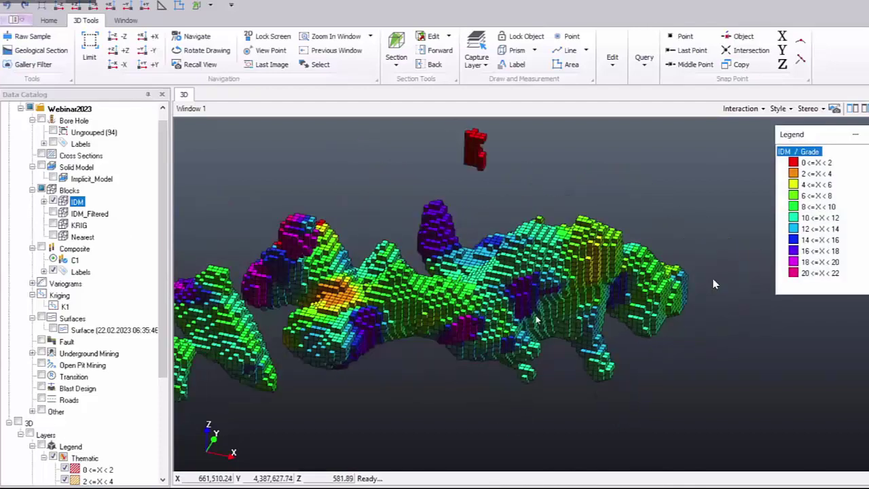
left_click_drag(550, 324, 536, 339)
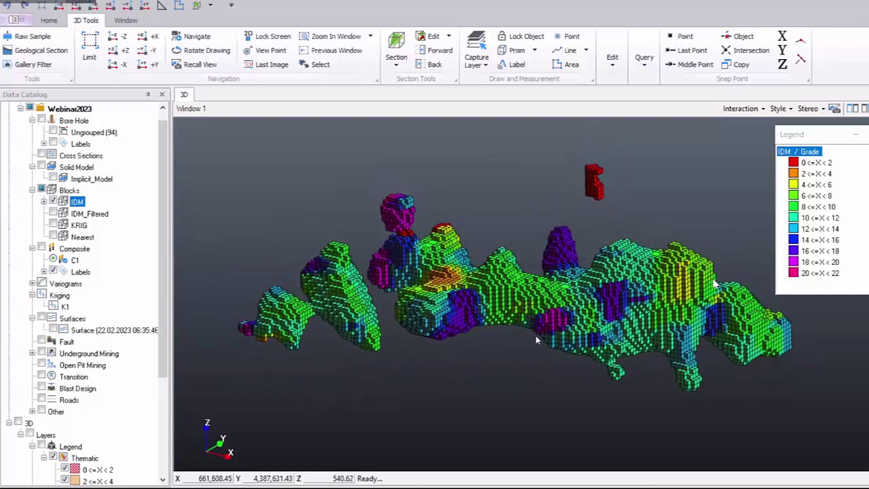